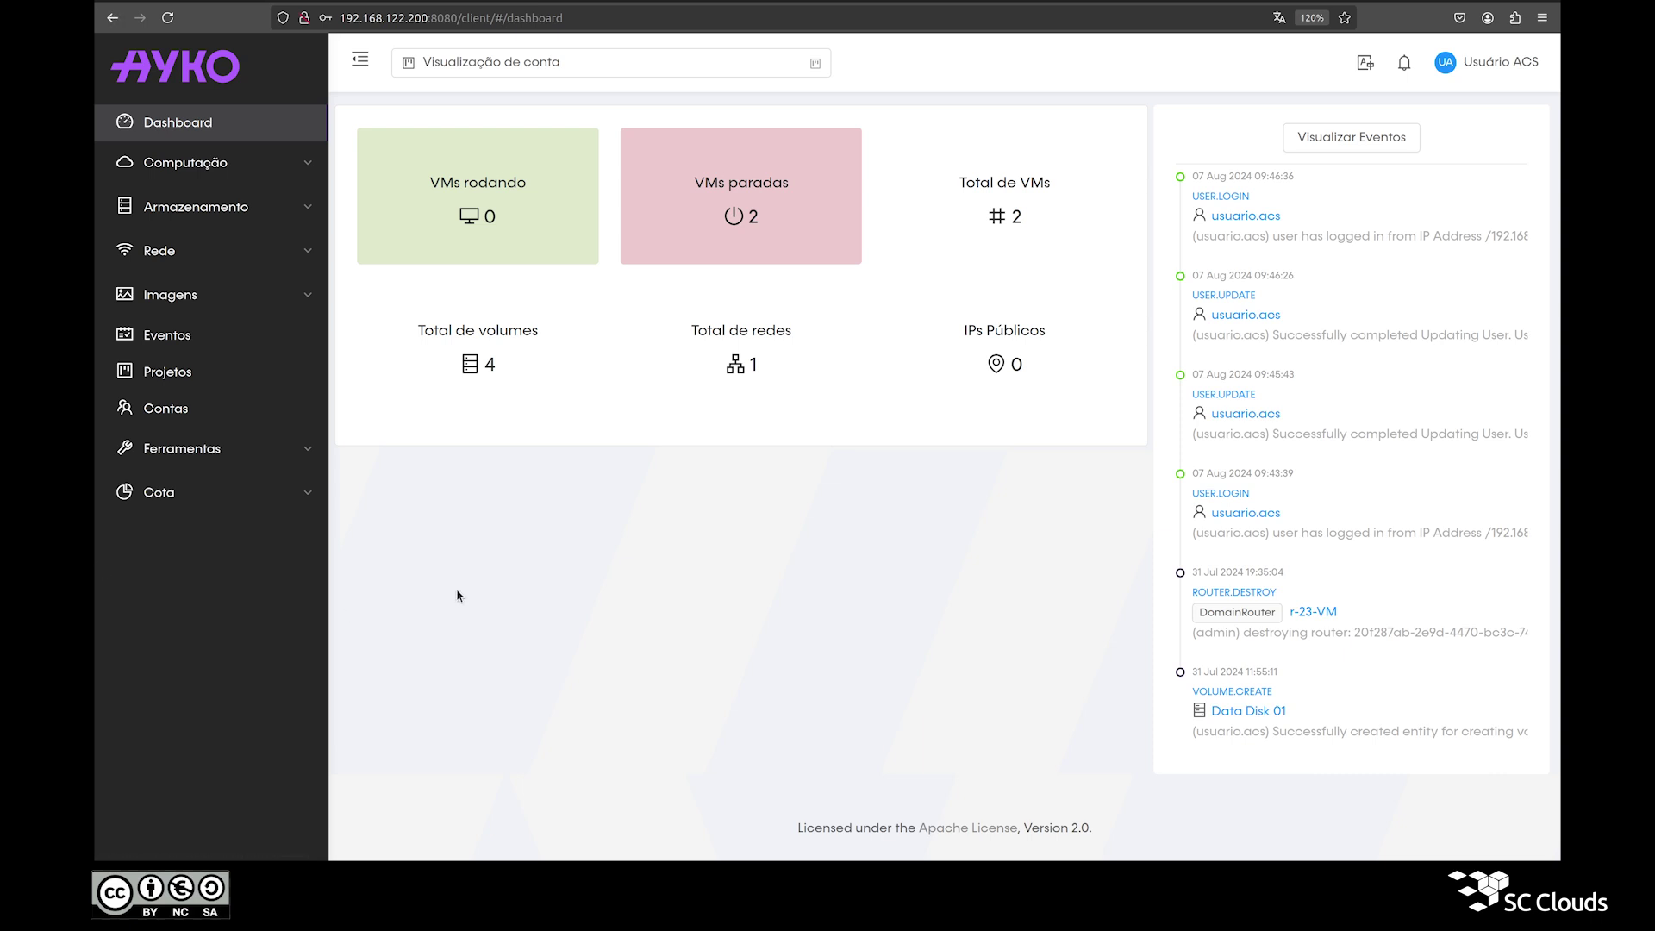
# Step: Open the demo account from Contas and review its role User, role type User and domain ROOT
pyautogui.click(167, 431)
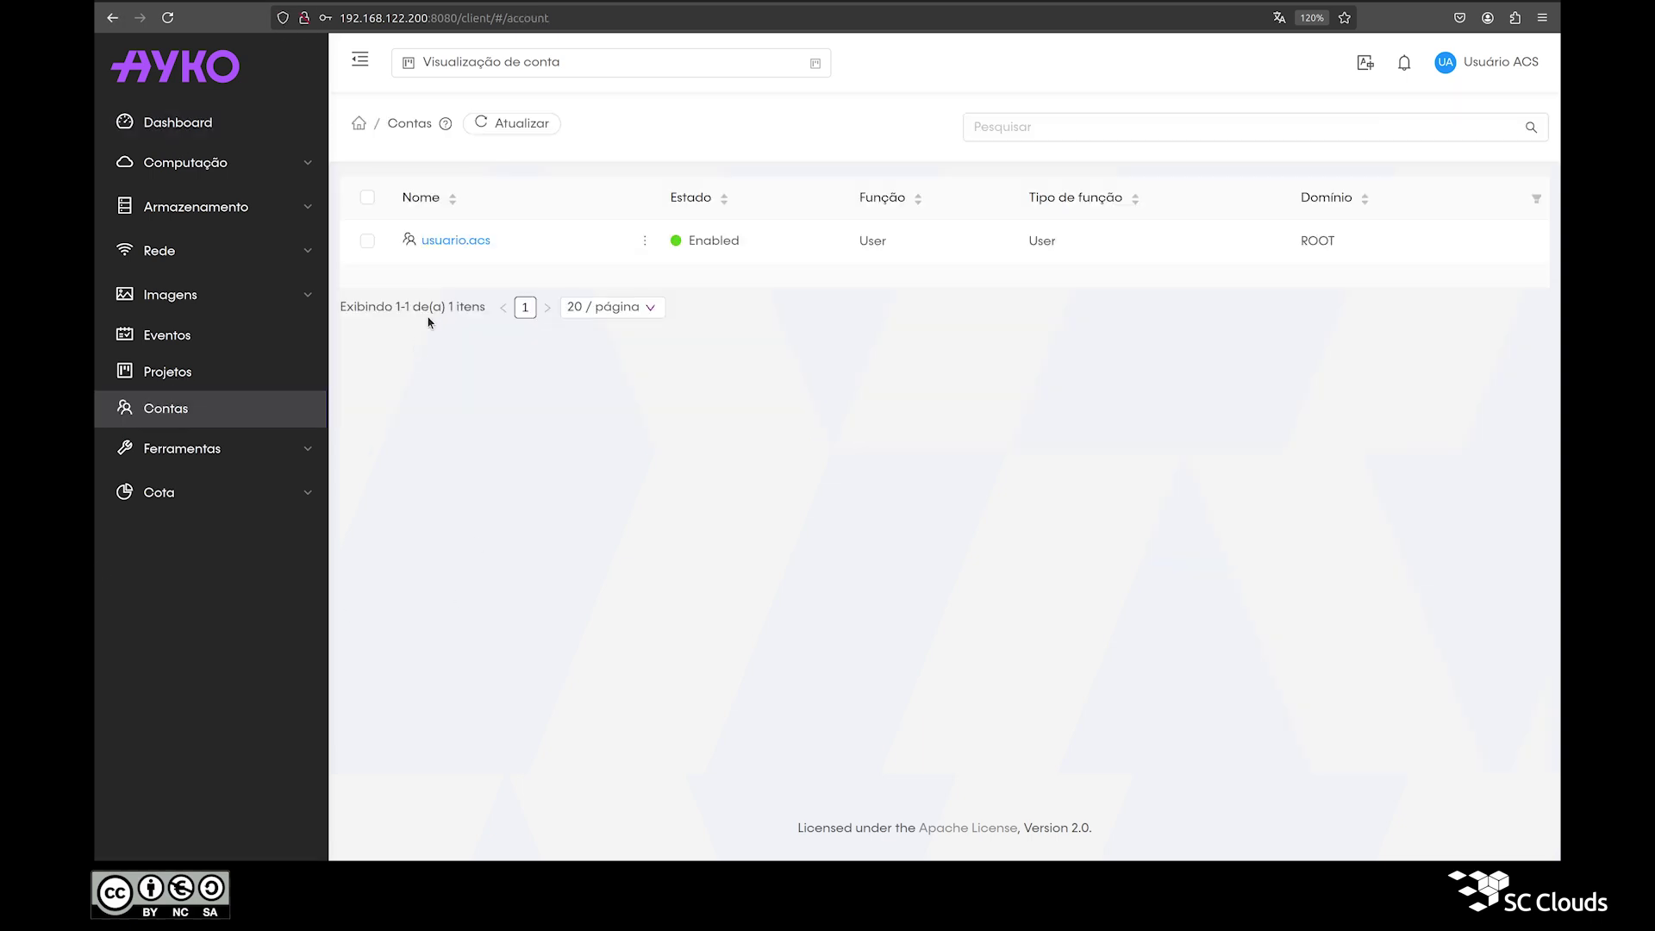
pyautogui.click(457, 241)
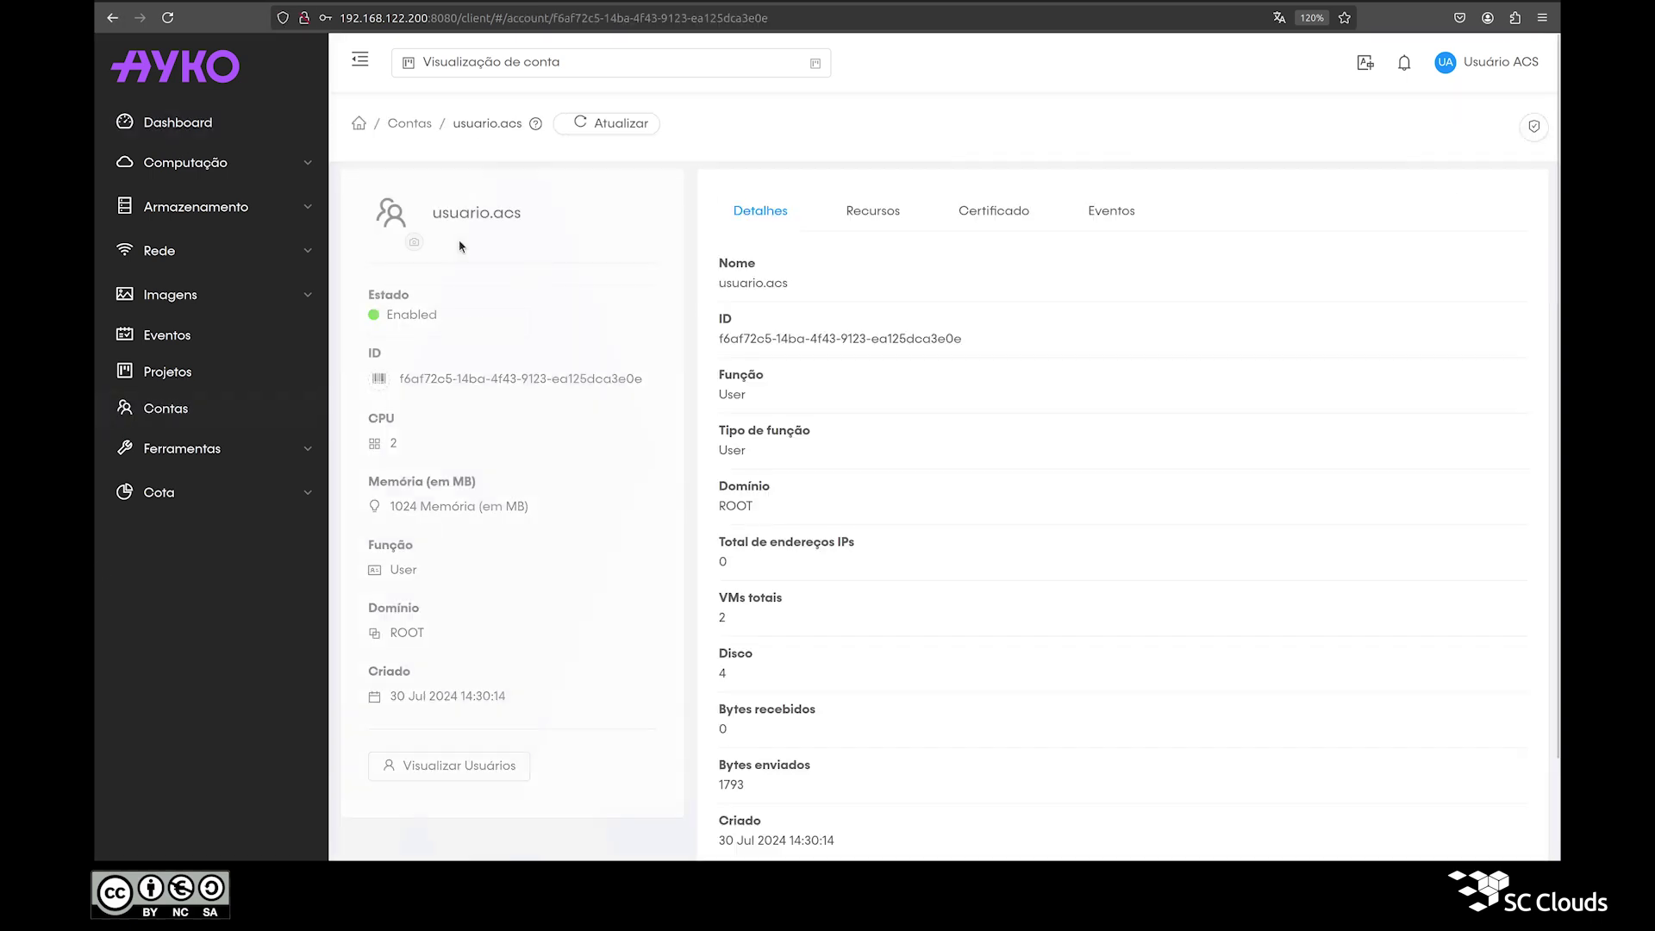
pyautogui.tripleClick(472, 217)
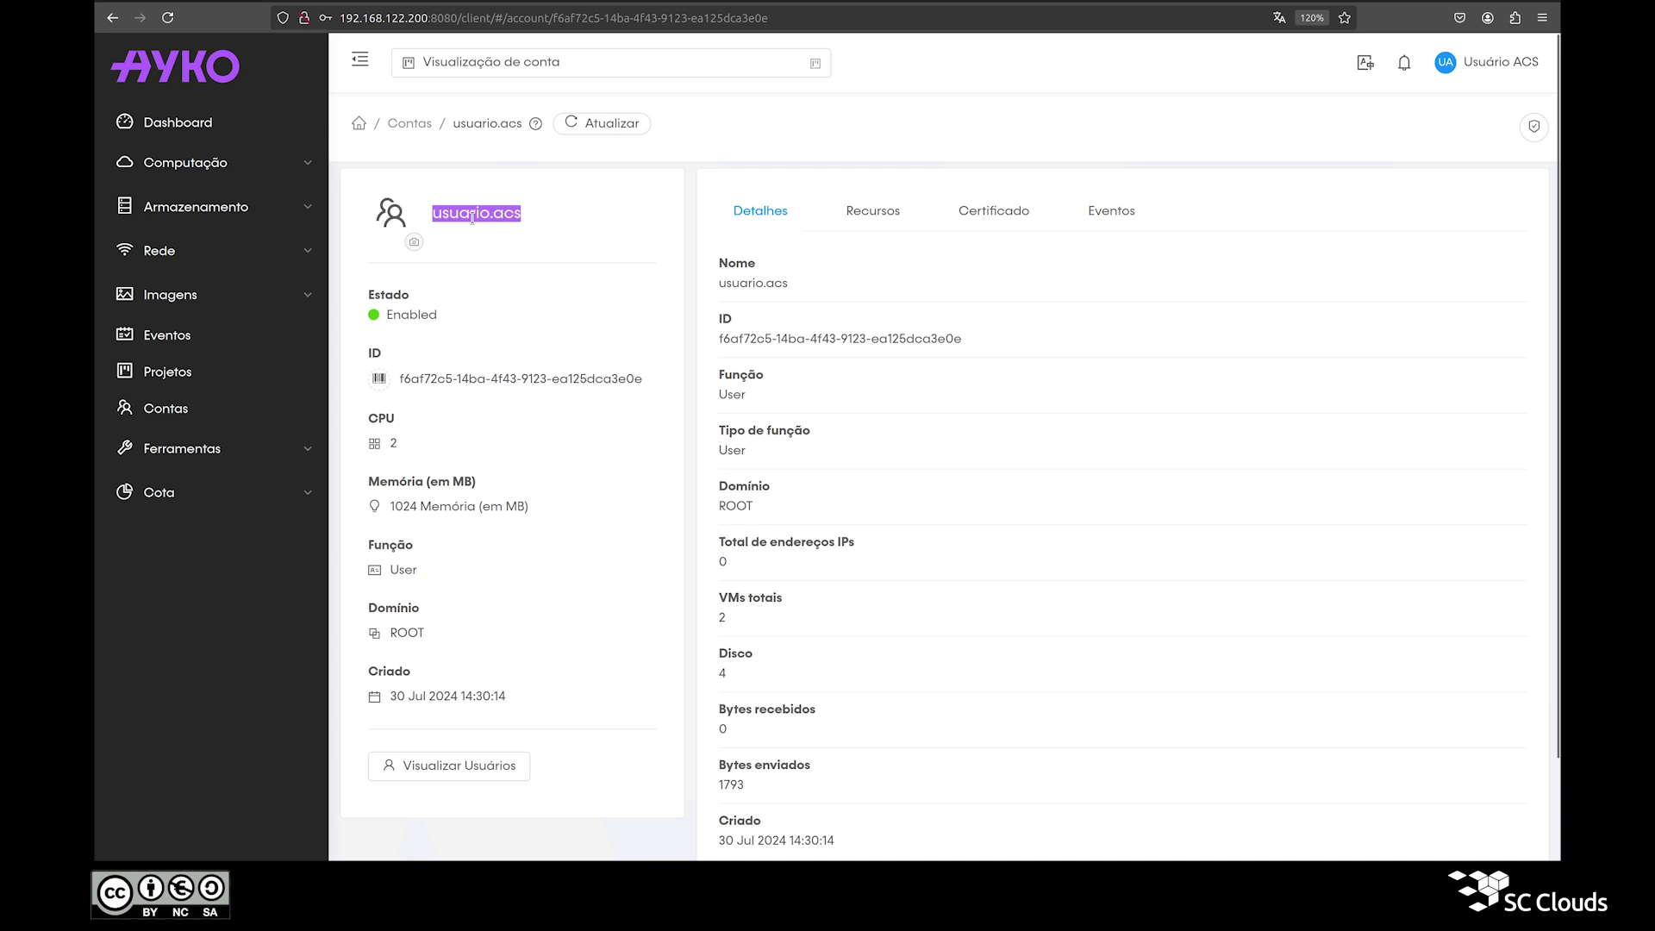
pyautogui.click(473, 217)
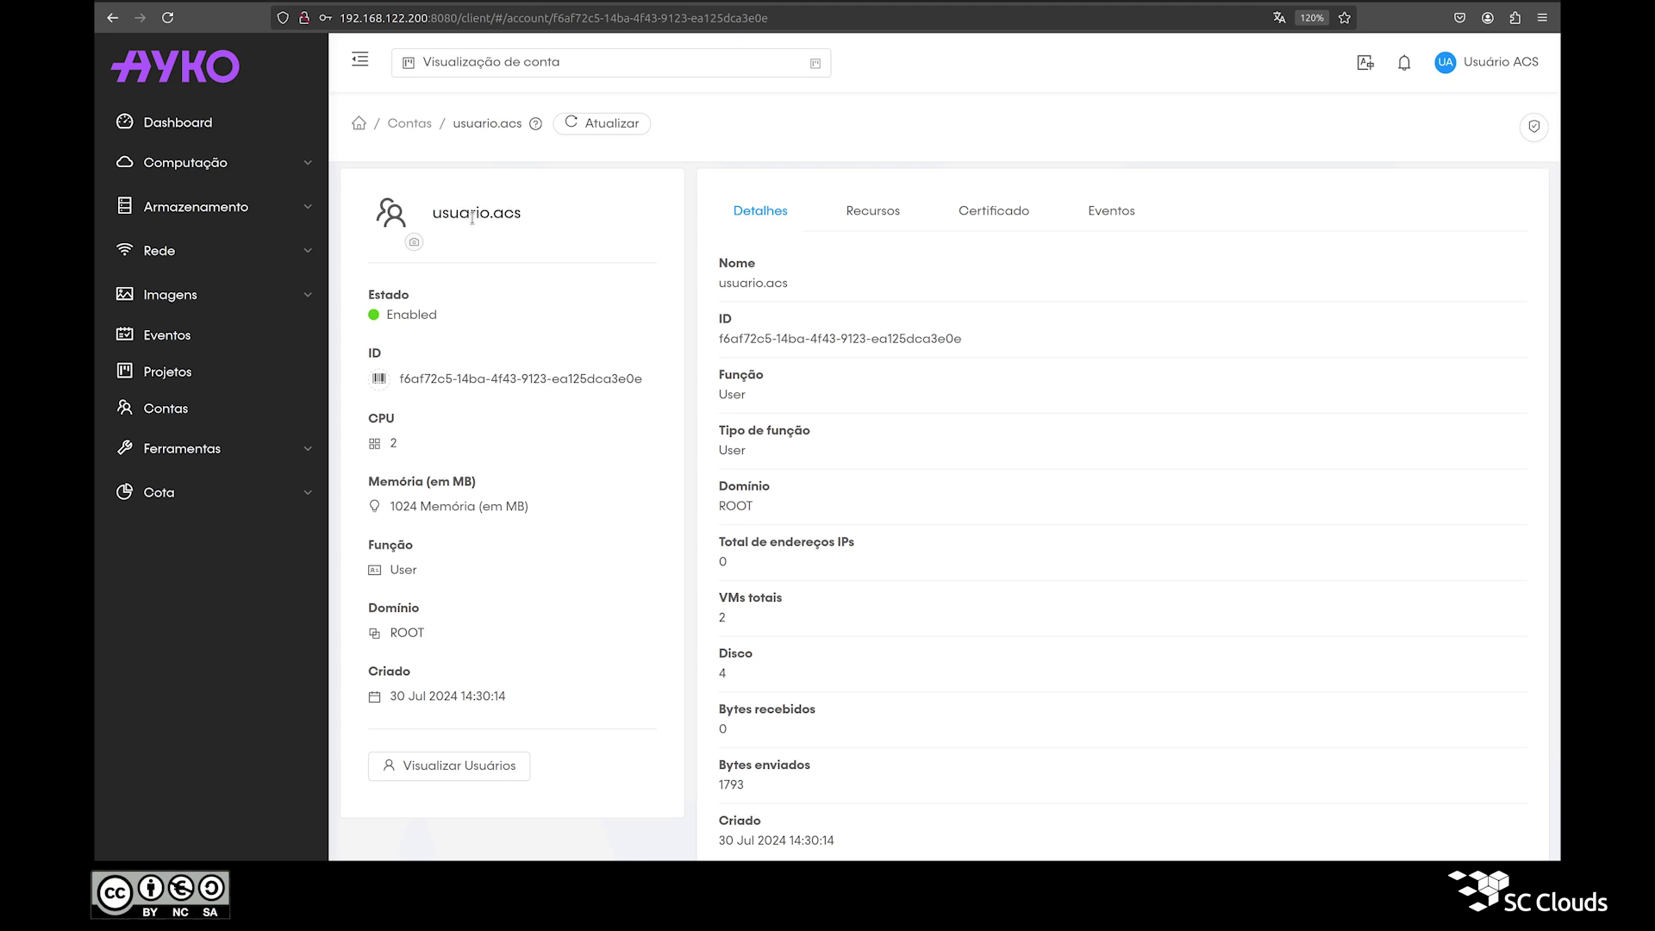
pyautogui.scroll(-2, 595, 366)
pyautogui.doubleClick(726, 268)
pyautogui.doubleClick(739, 288)
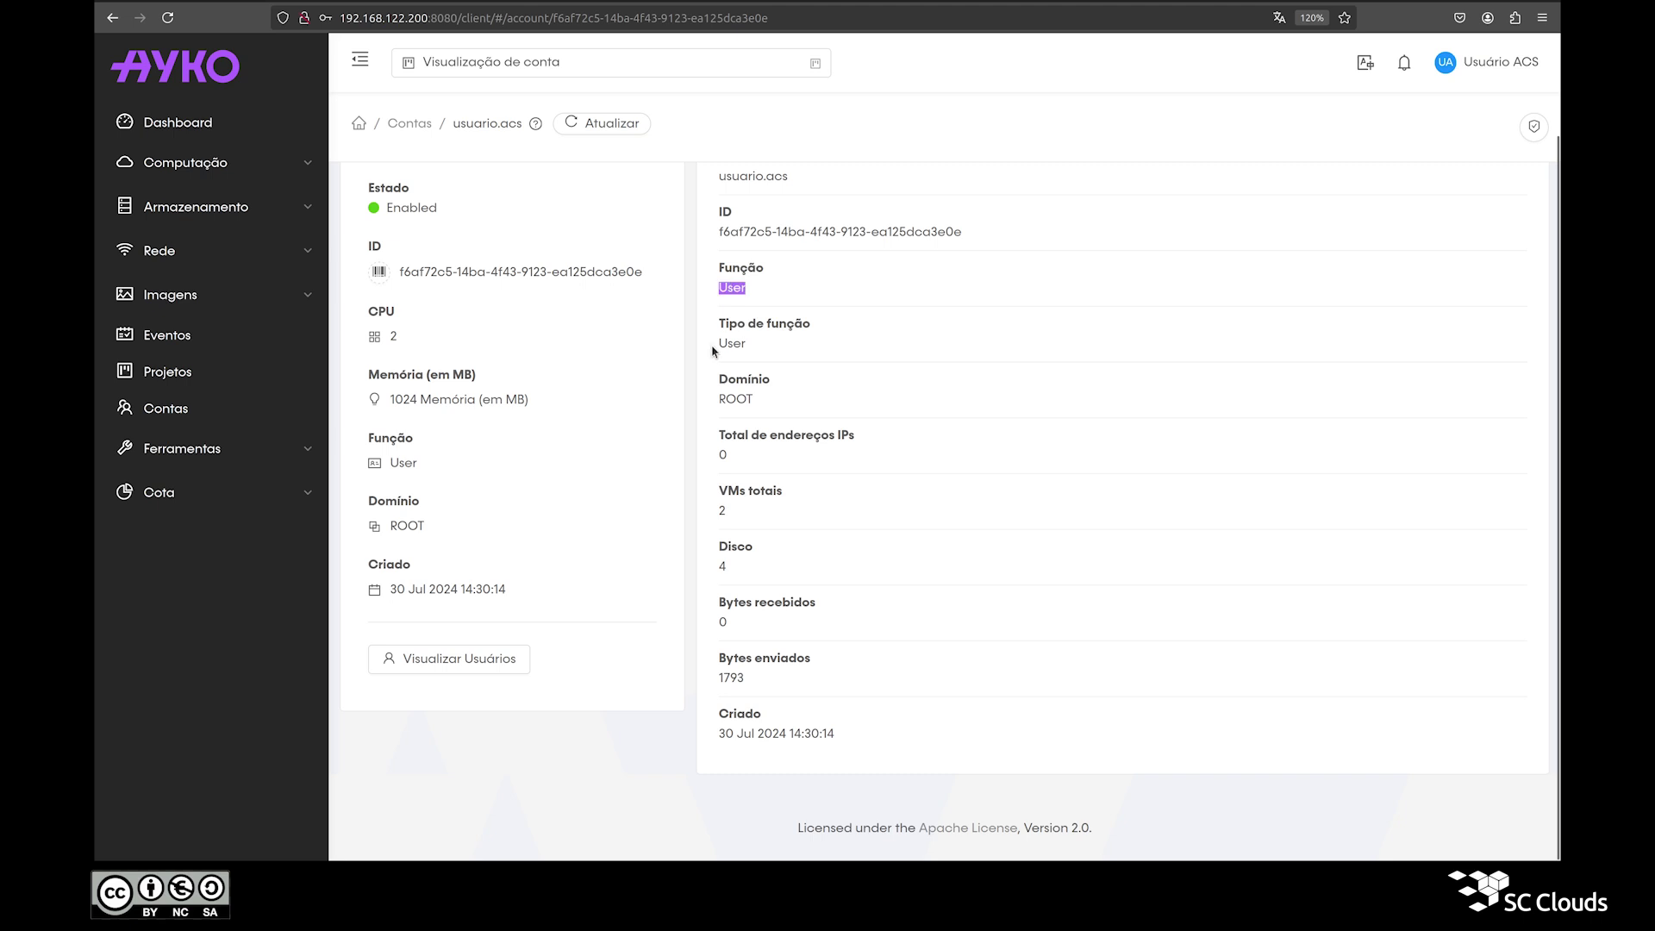
pyautogui.doubleClick(725, 326)
pyautogui.doubleClick(726, 344)
pyautogui.doubleClick(729, 380)
pyautogui.doubleClick(735, 399)
pyautogui.scroll(2, 669, 333)
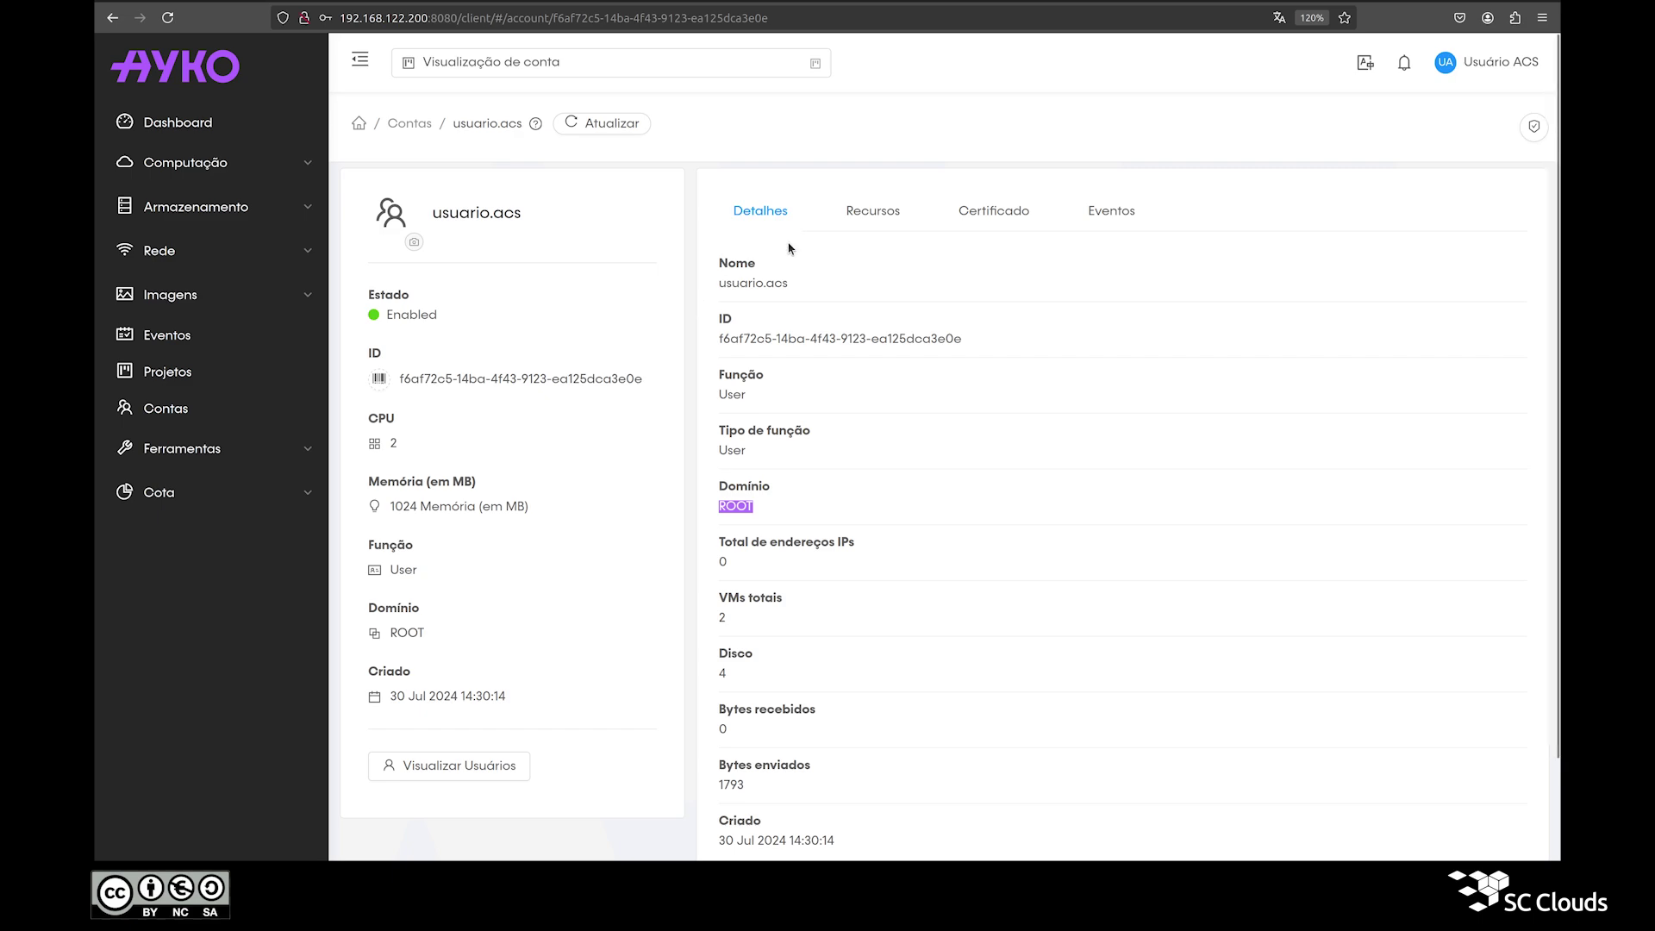
# Step: Check the account's resource limits on Recursos, then list the account's users
pyautogui.click(859, 223)
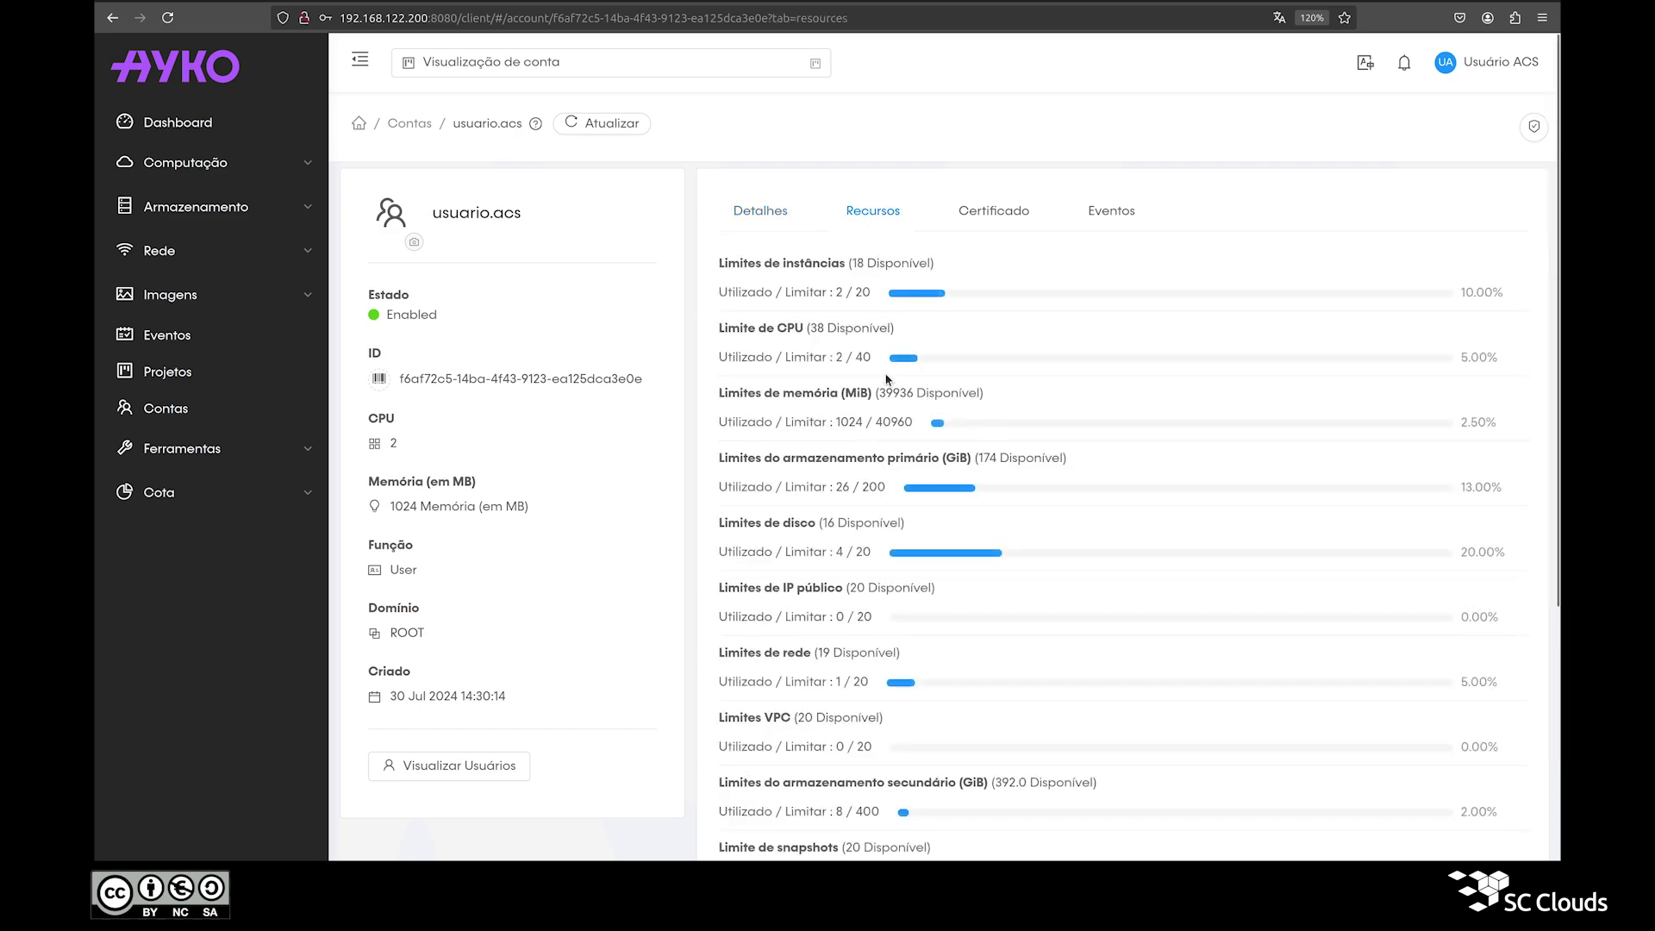
pyautogui.scroll(-5, 890, 405)
pyautogui.scroll(5, 890, 401)
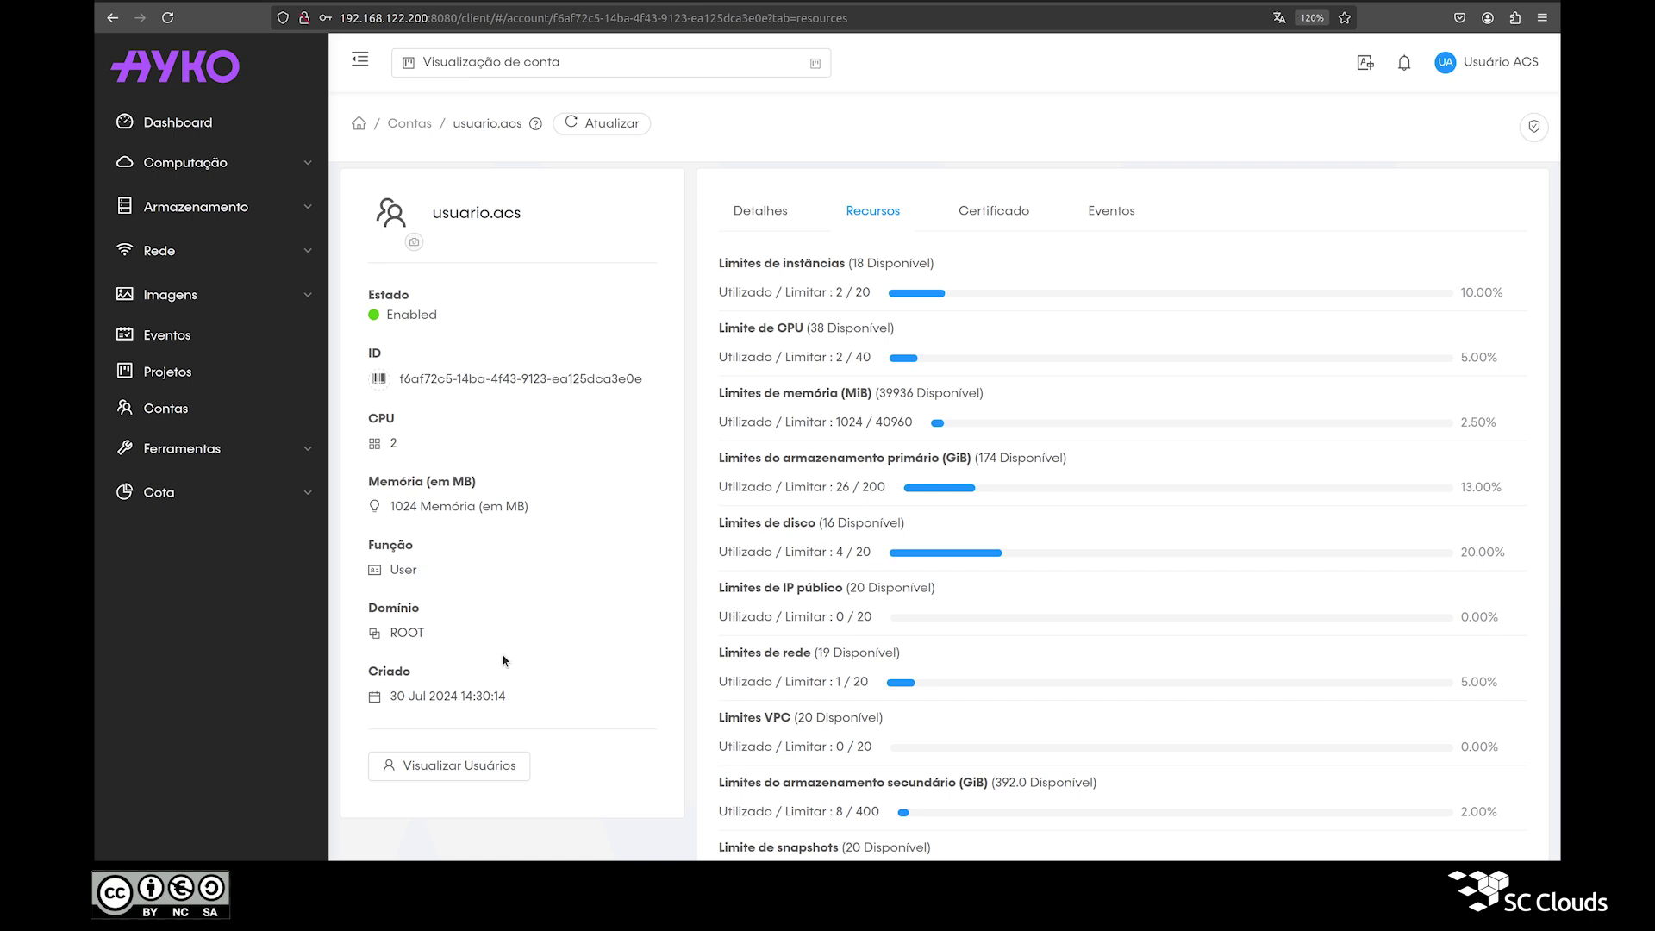
pyautogui.click(456, 768)
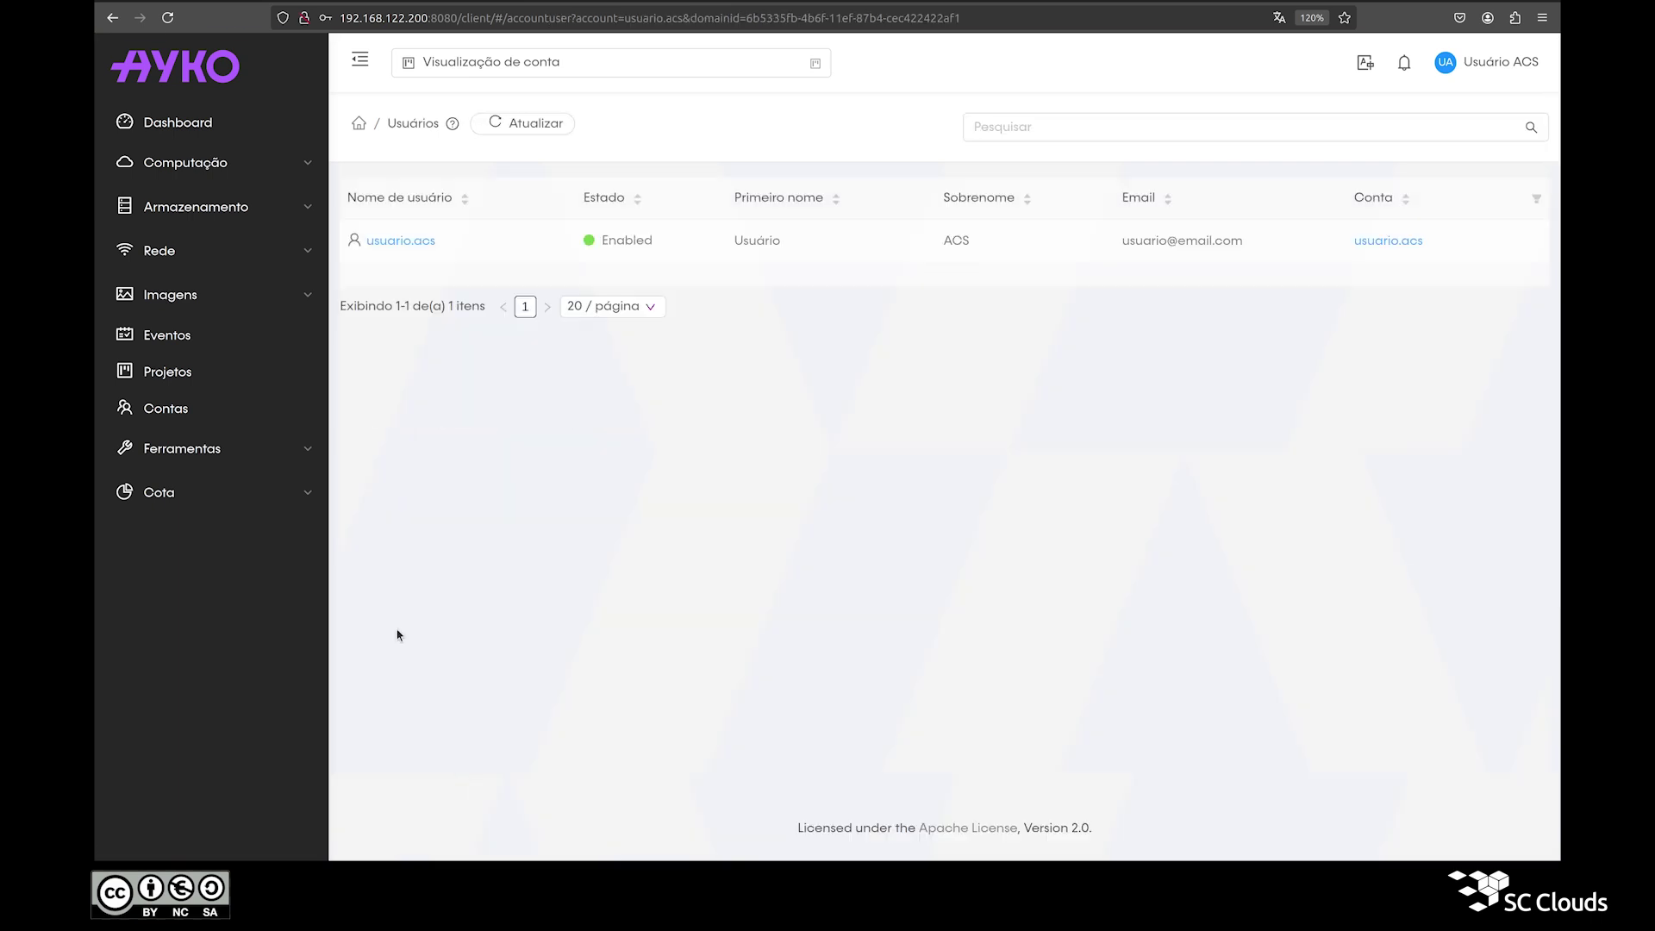
# Step: Open the user's details and review the first name, surname ACS and e-mail
pyautogui.click(426, 243)
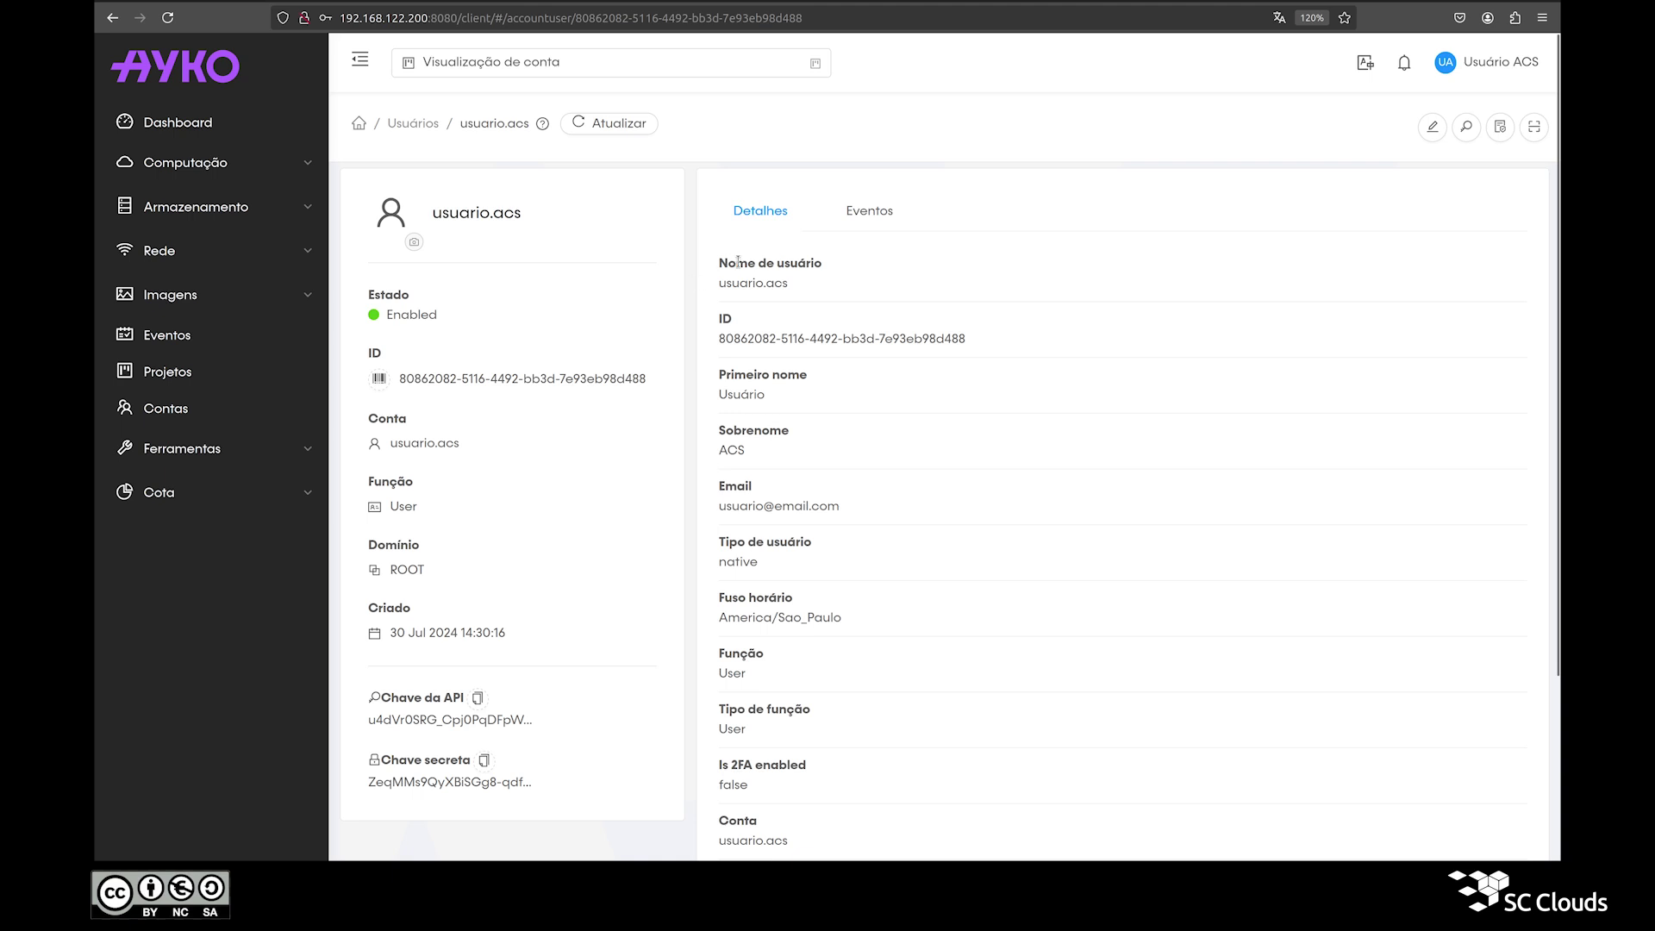
pyautogui.tripleClick(761, 372)
pyautogui.doubleClick(748, 449)
pyautogui.doubleClick(744, 476)
pyautogui.click(744, 476)
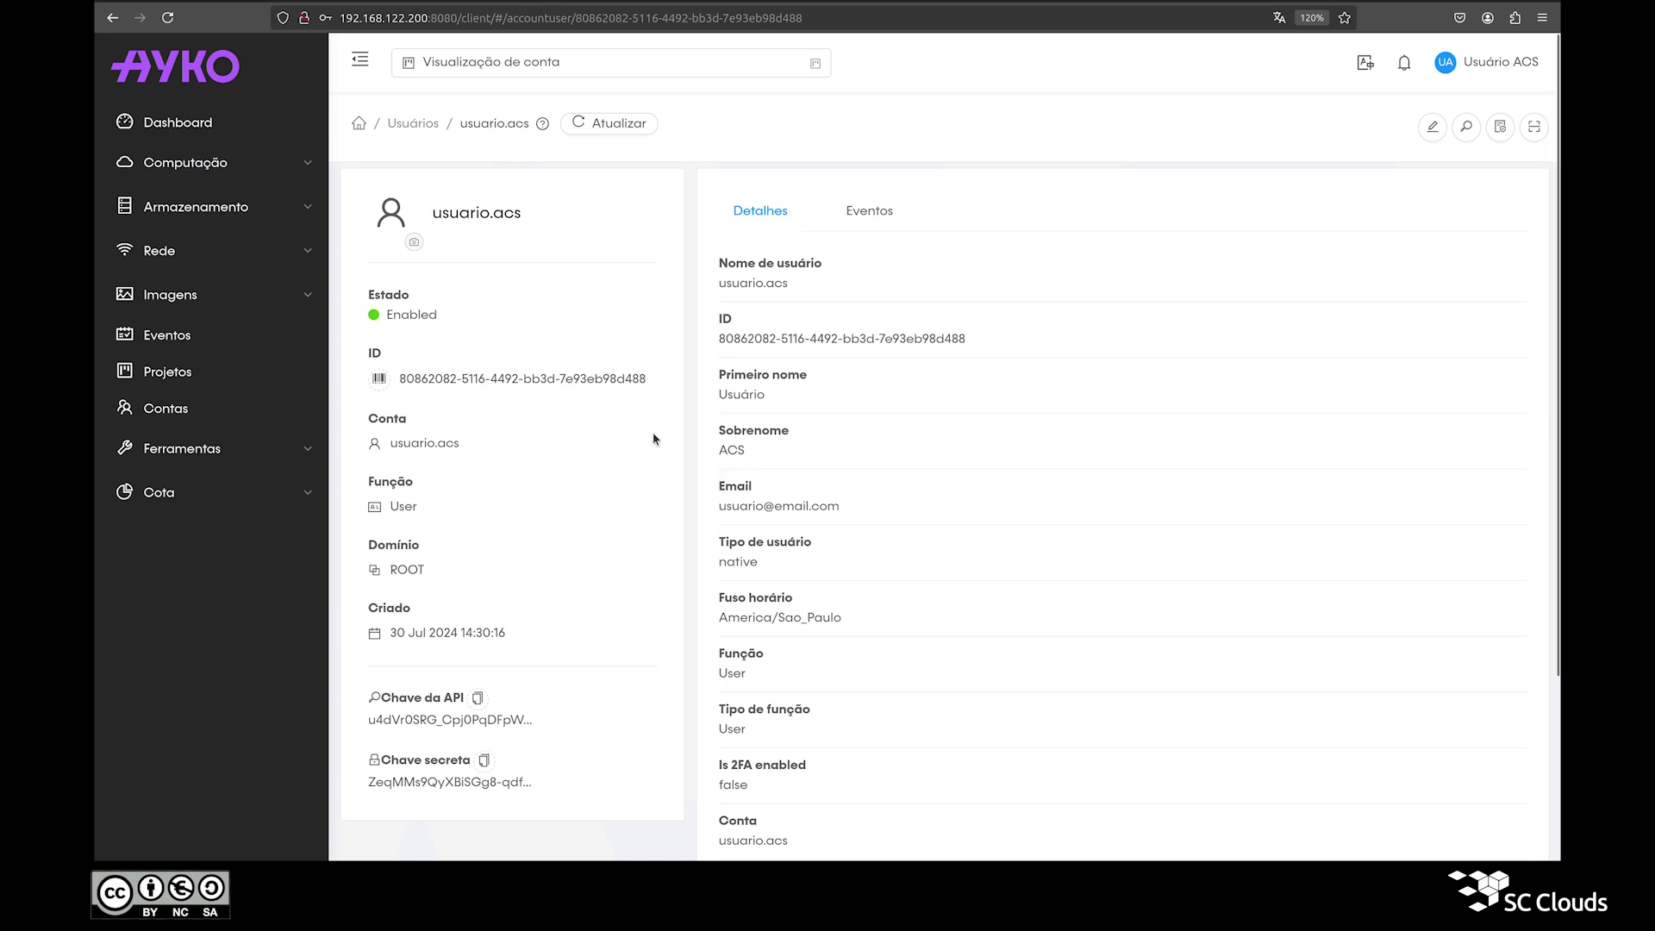
# Step: Check the user's Eventos history, then return to the Detalhes tab
pyautogui.click(861, 215)
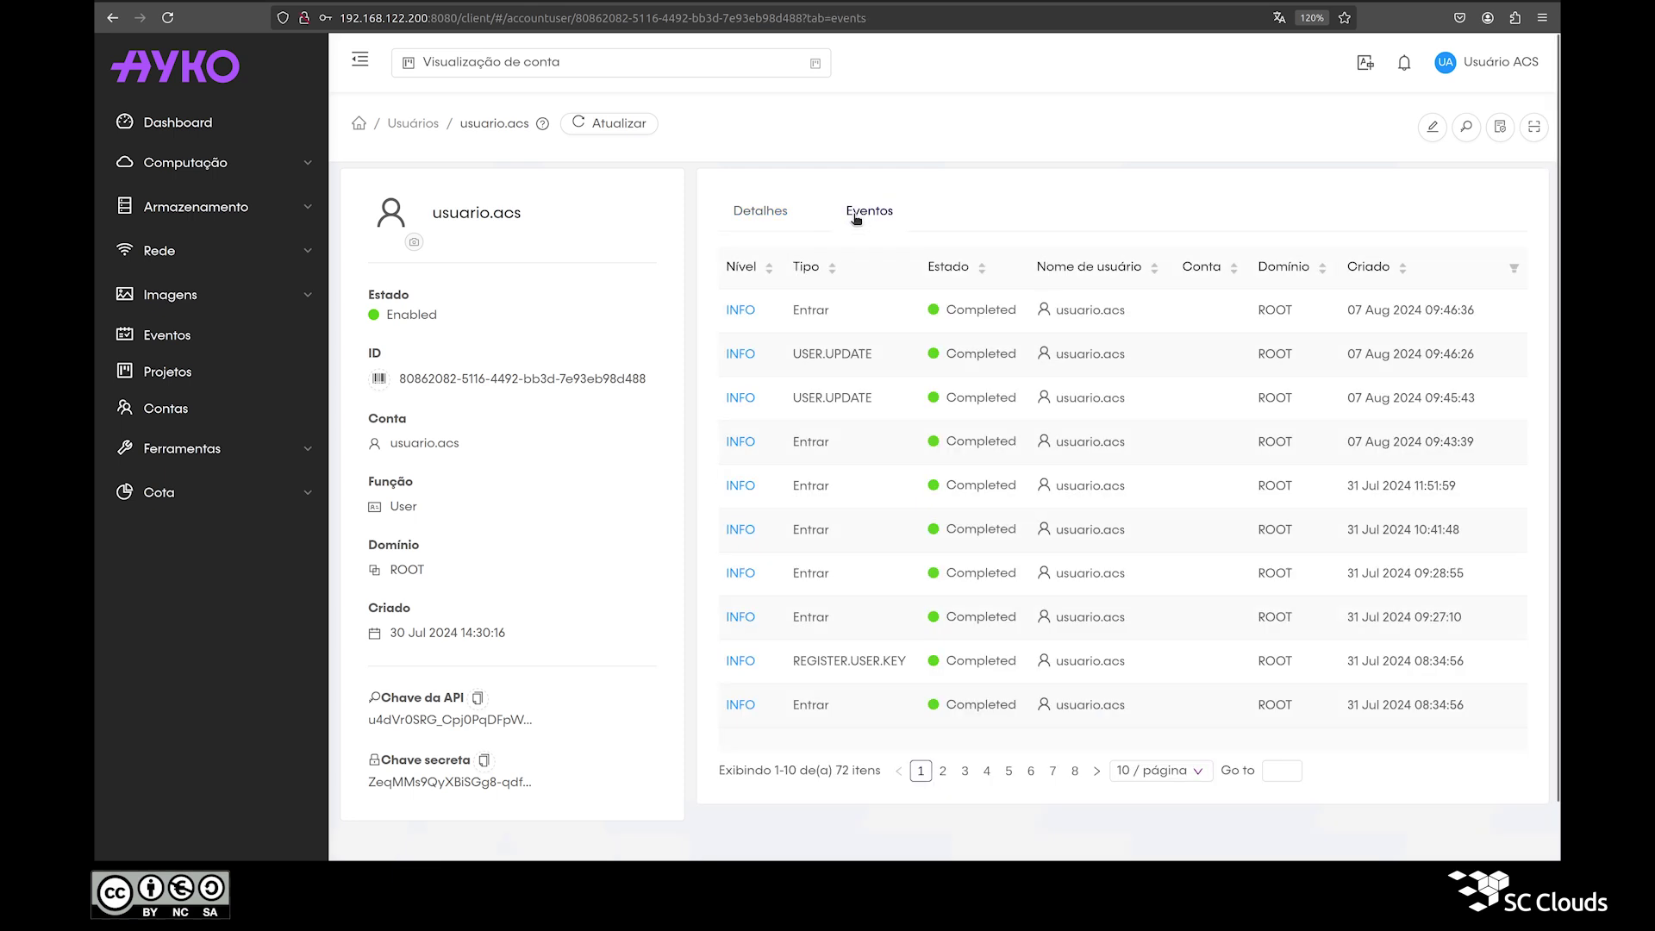
pyautogui.doubleClick(511, 215)
pyautogui.click(511, 215)
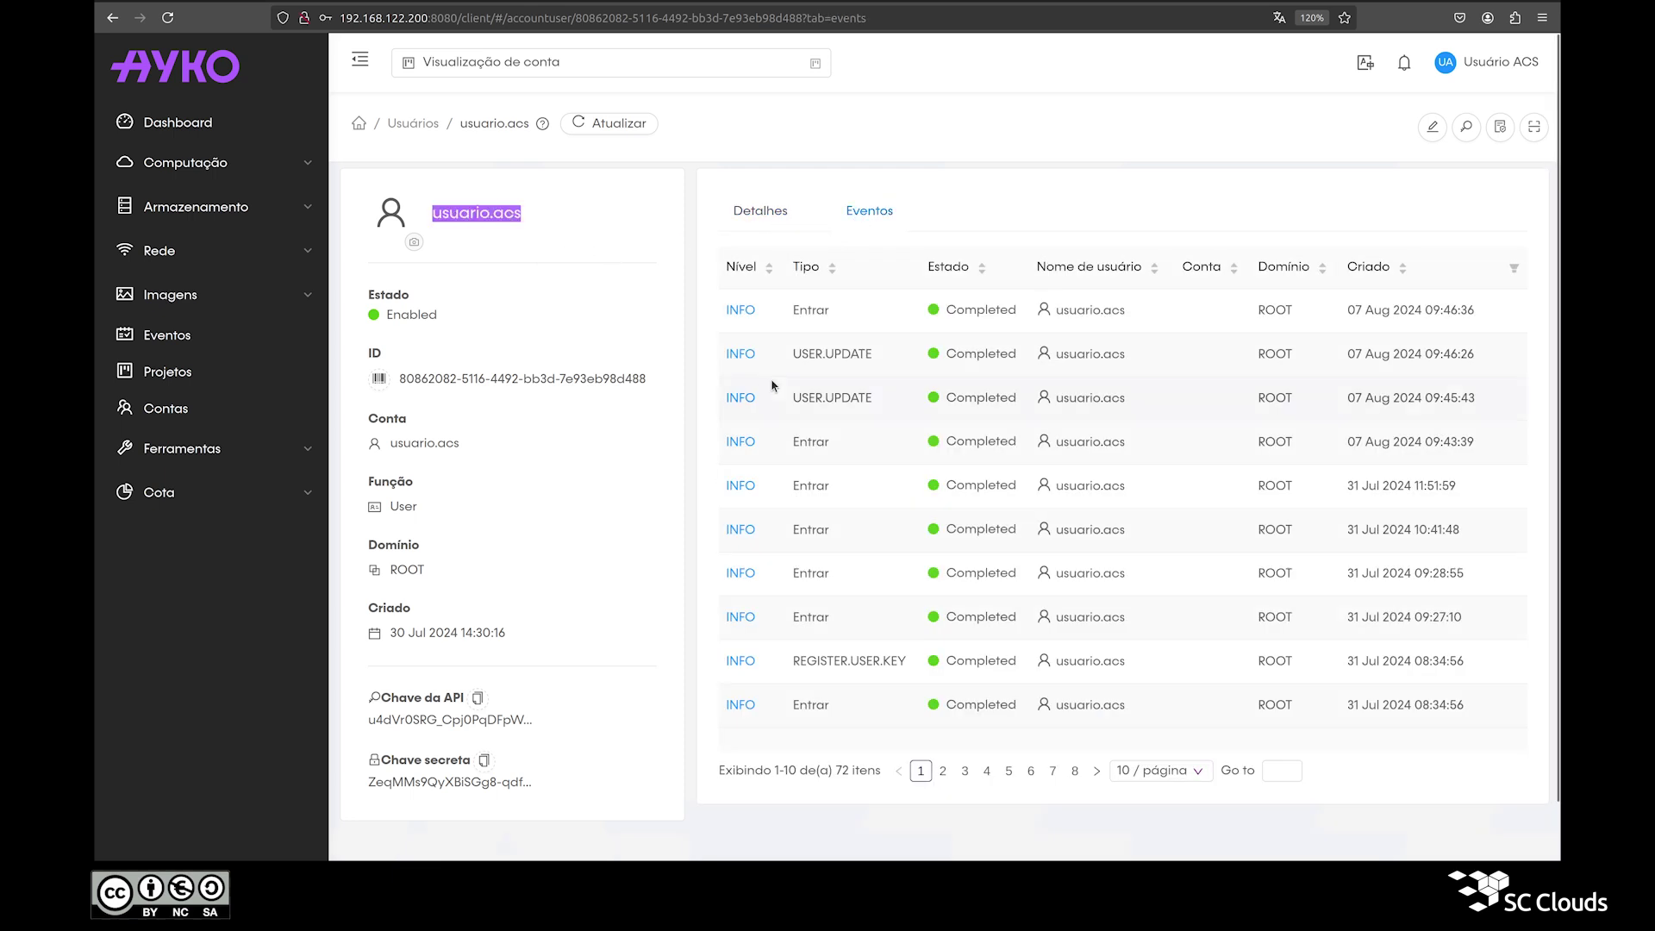
pyautogui.click(772, 226)
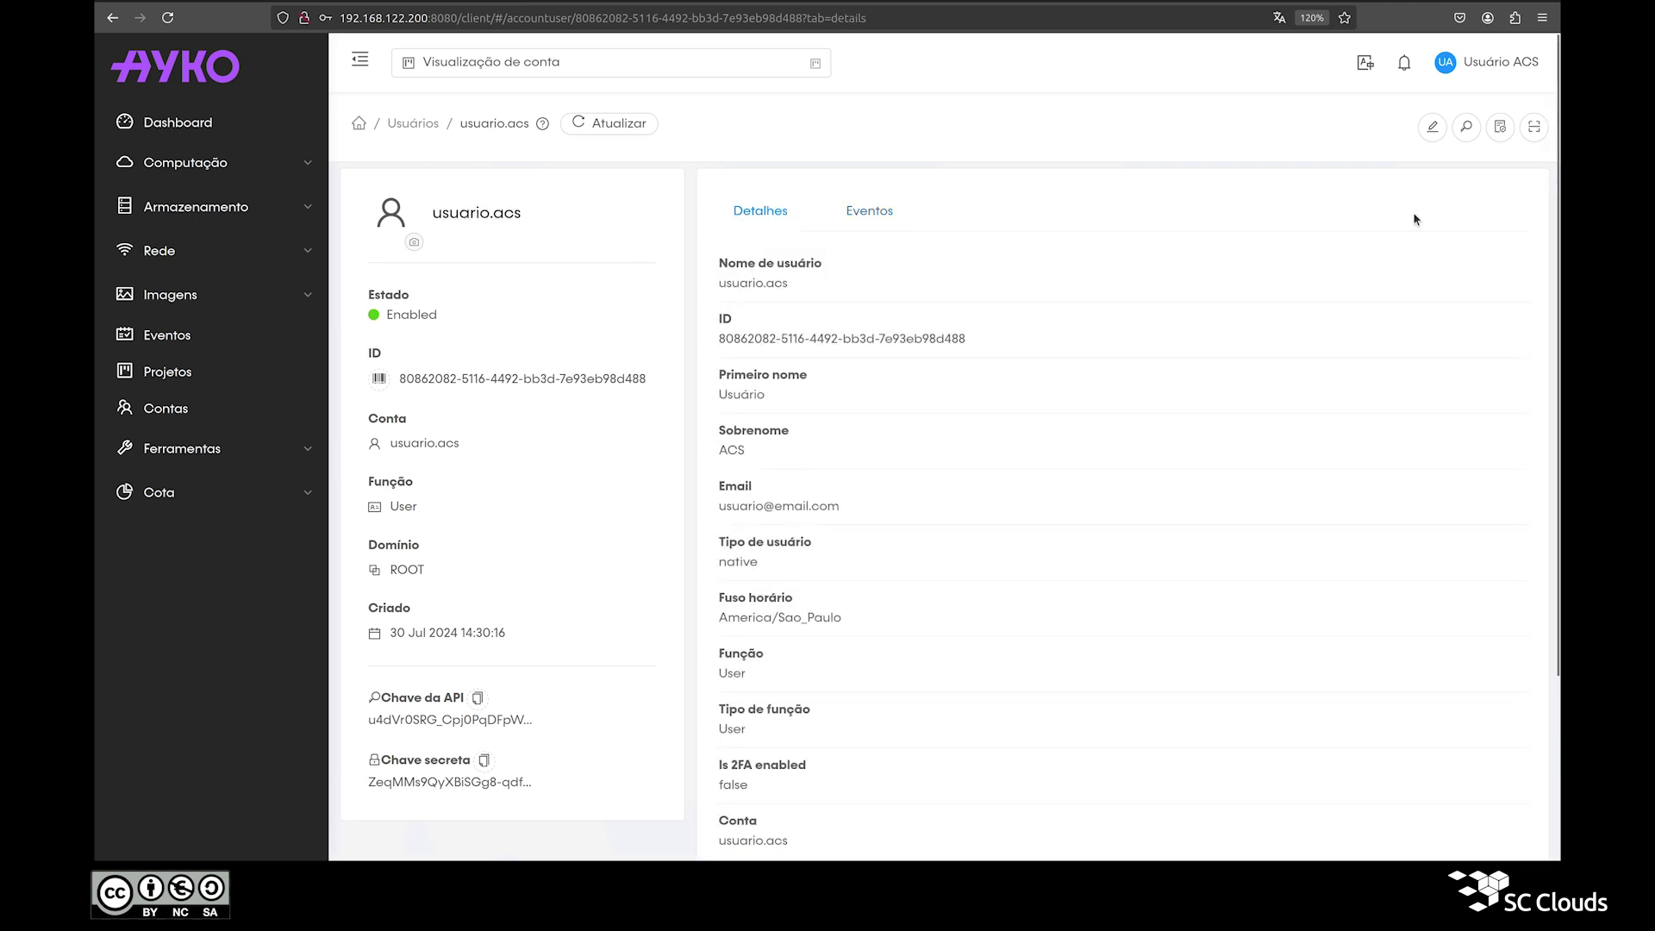
pyautogui.click(1433, 130)
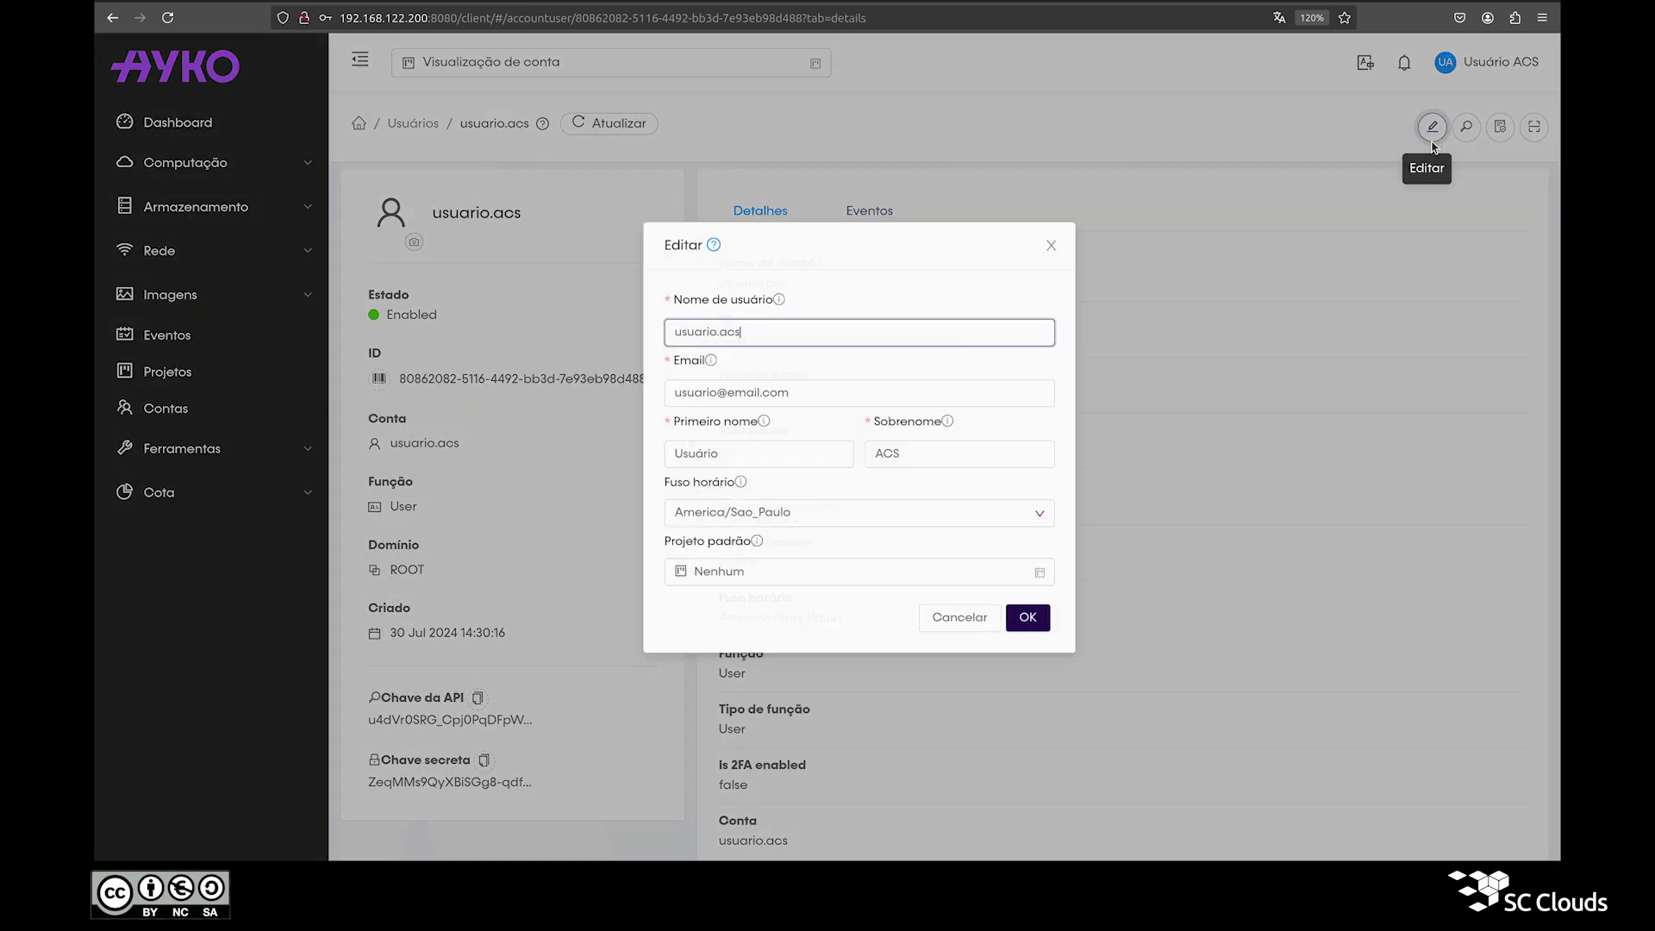
# Step: Append '.acs' to the user's e-mail address, save, and verify the updated address
pyautogui.click(679, 407)
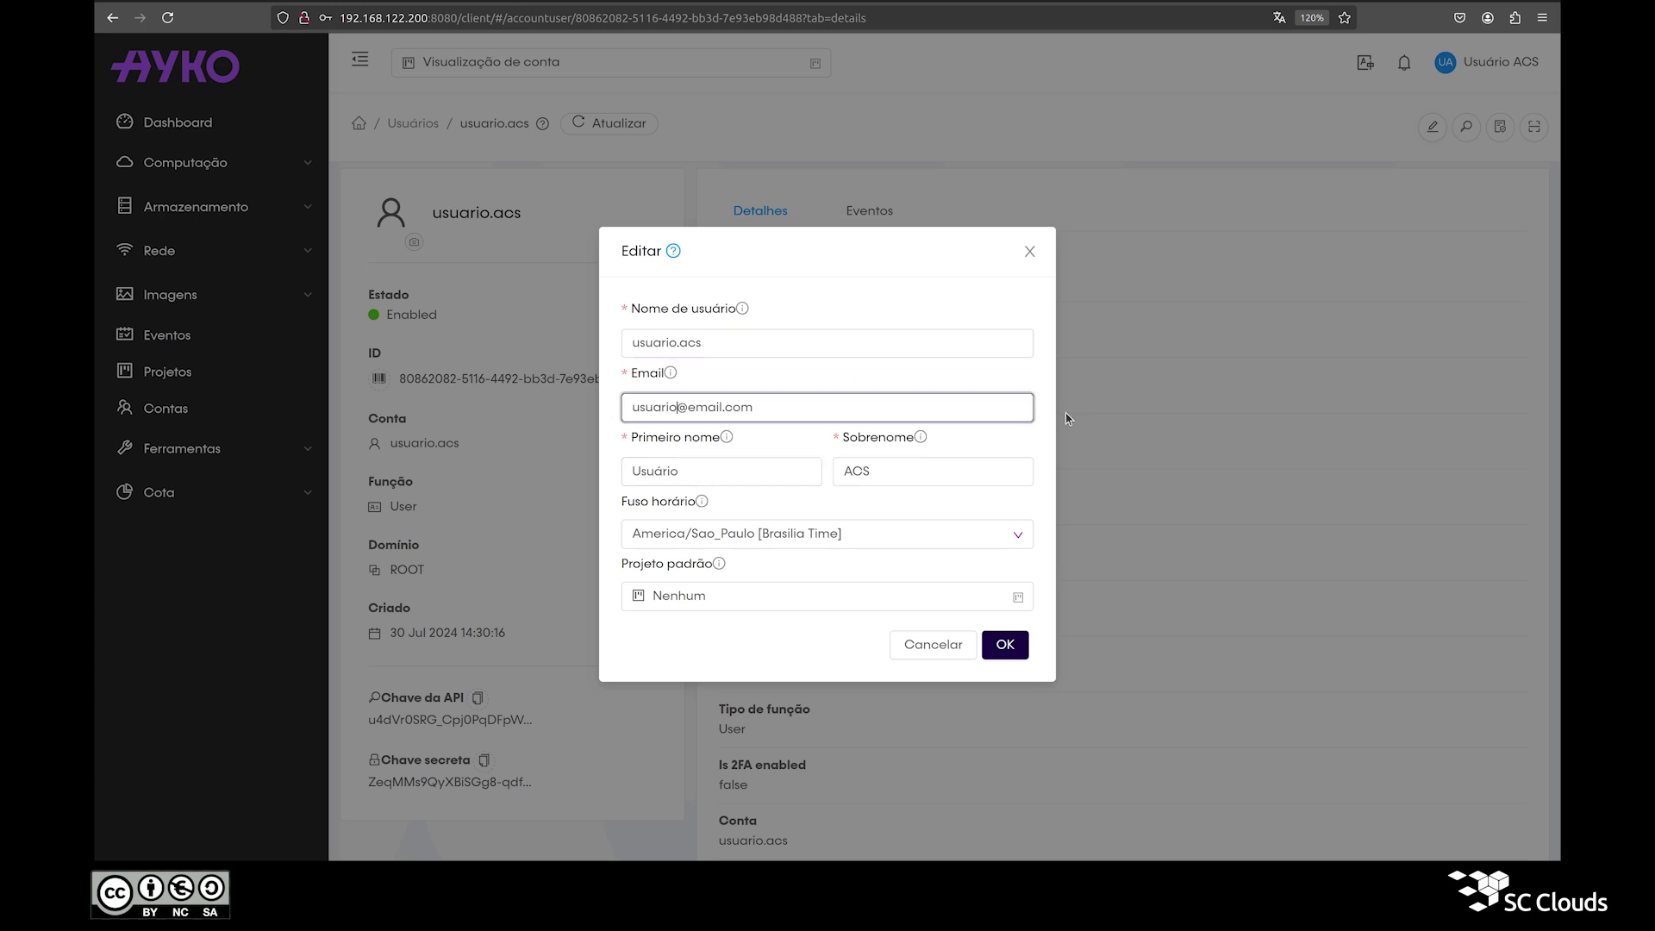
pyautogui.write('.acs')
pyautogui.doubleClick(731, 407)
pyautogui.click(1006, 651)
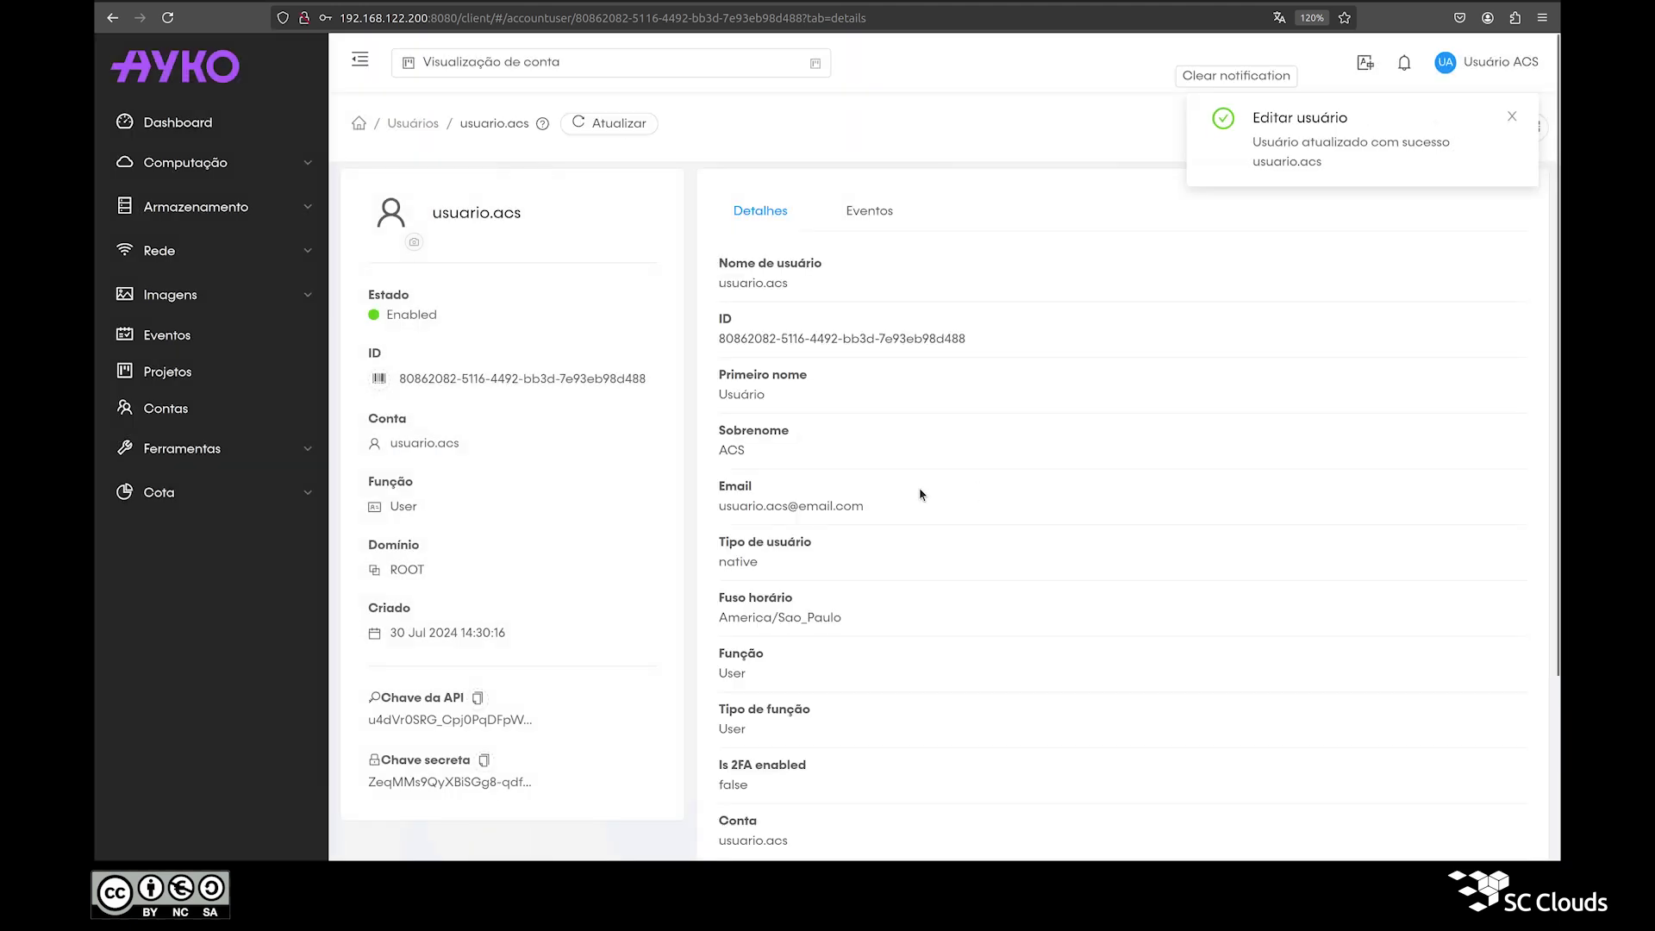
pyautogui.tripleClick(751, 507)
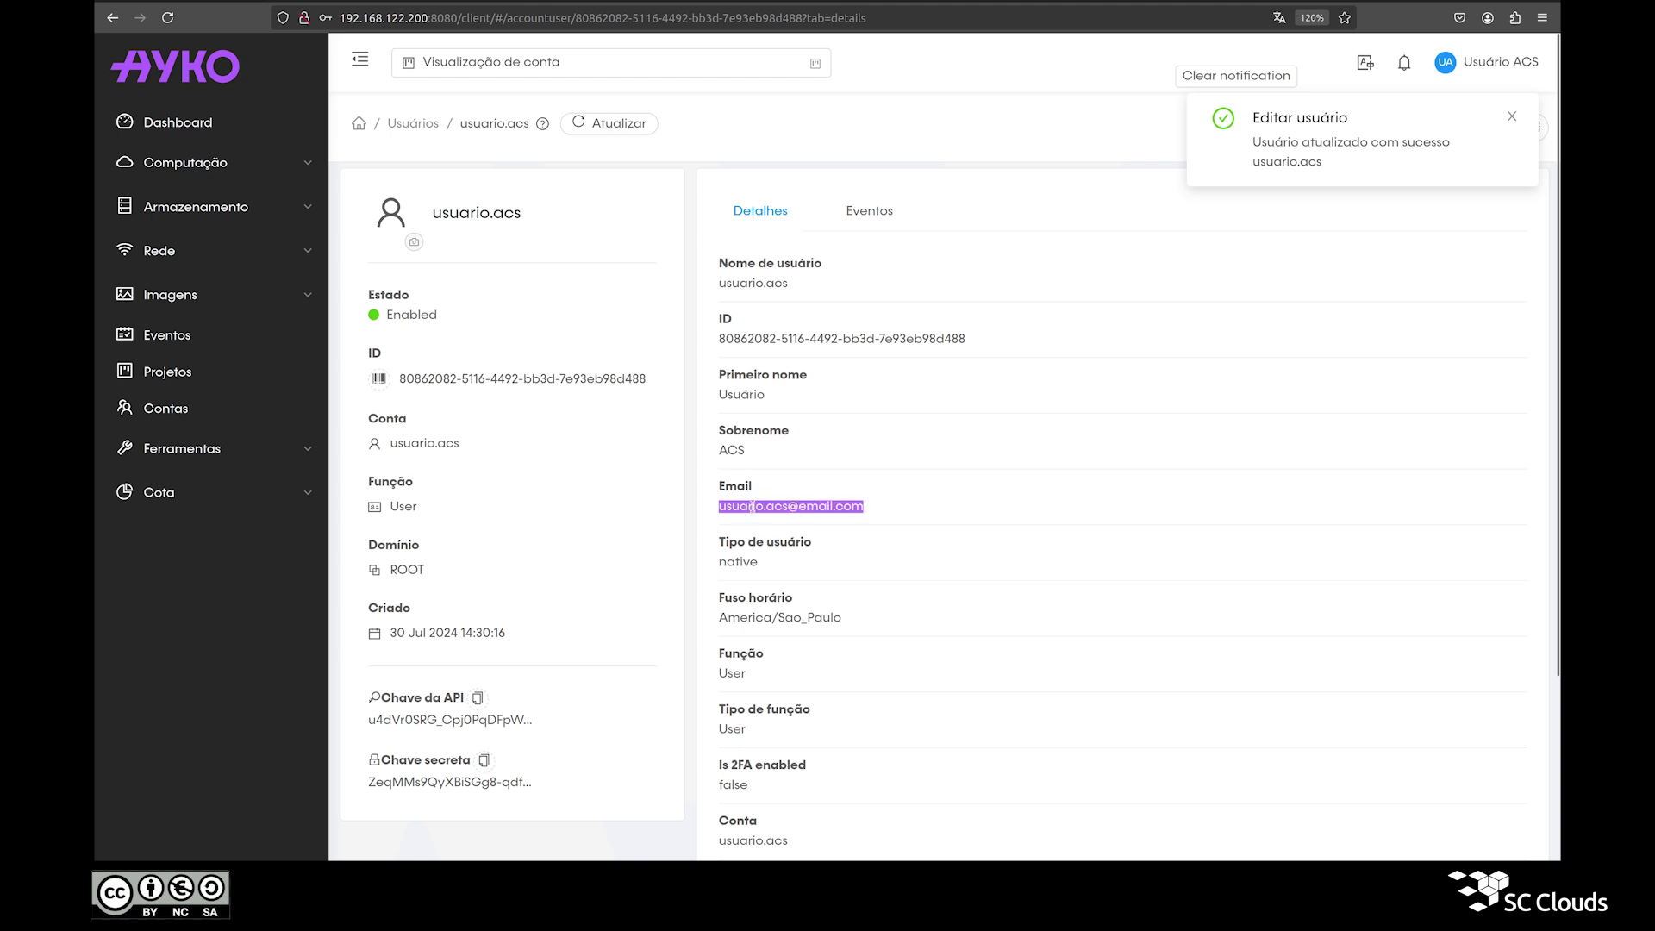
pyautogui.click(1222, 80)
pyautogui.click(636, 315)
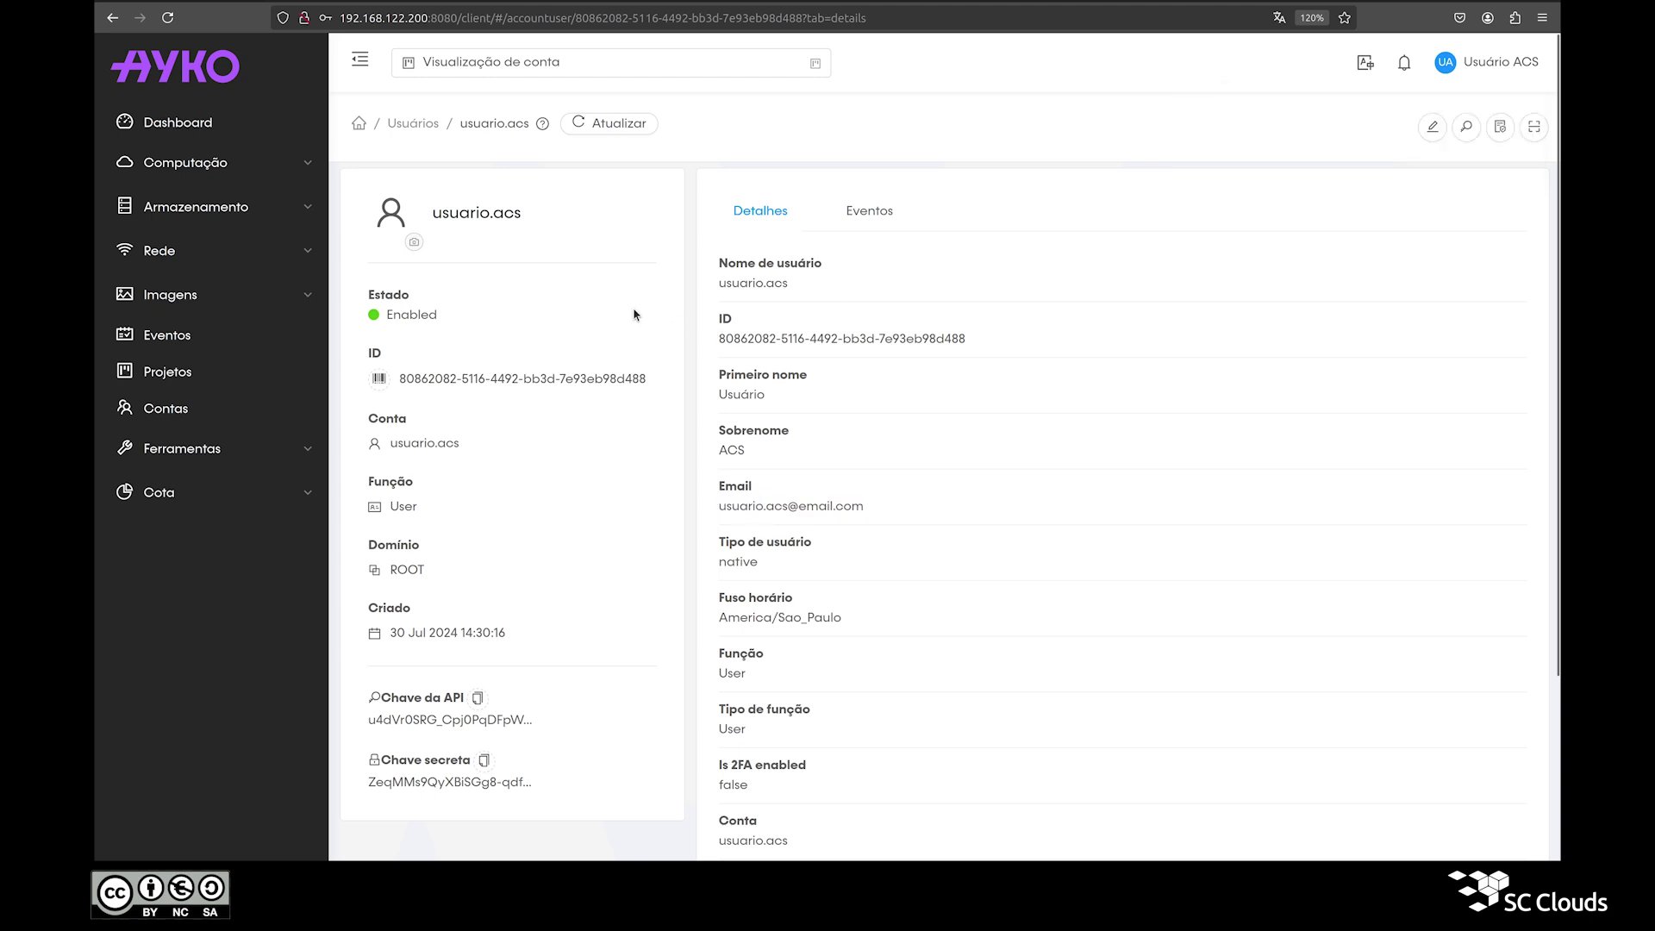
pyautogui.click(1465, 128)
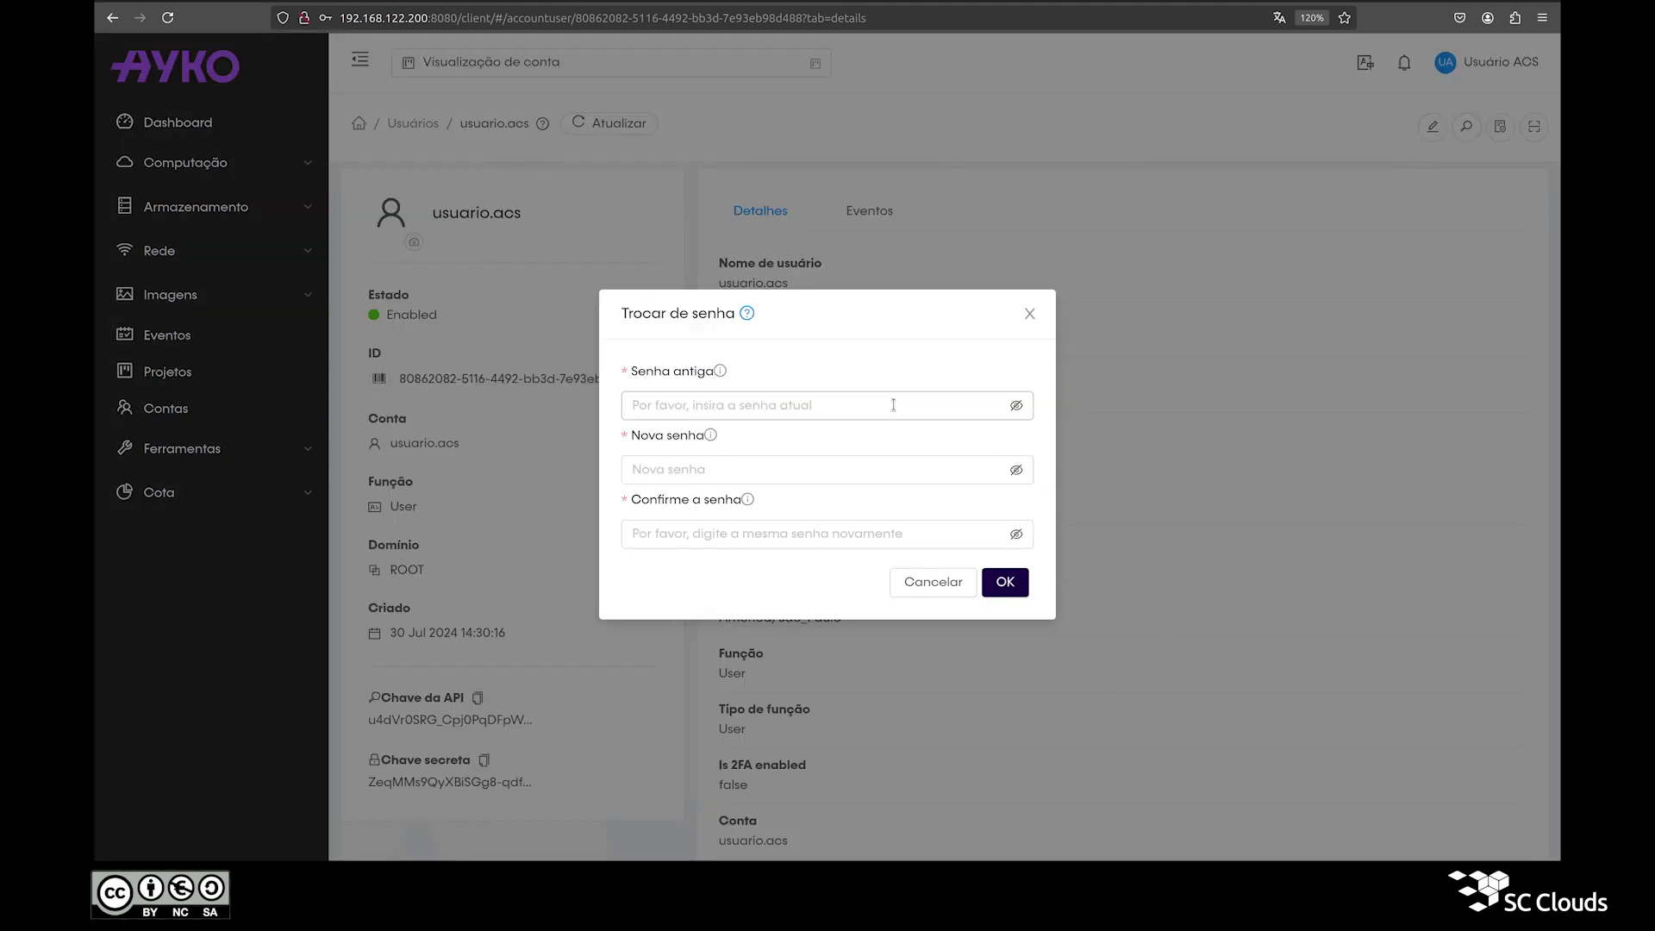
# Step: Change the user's password by entering the current password and the new one
pyautogui.click(669, 412)
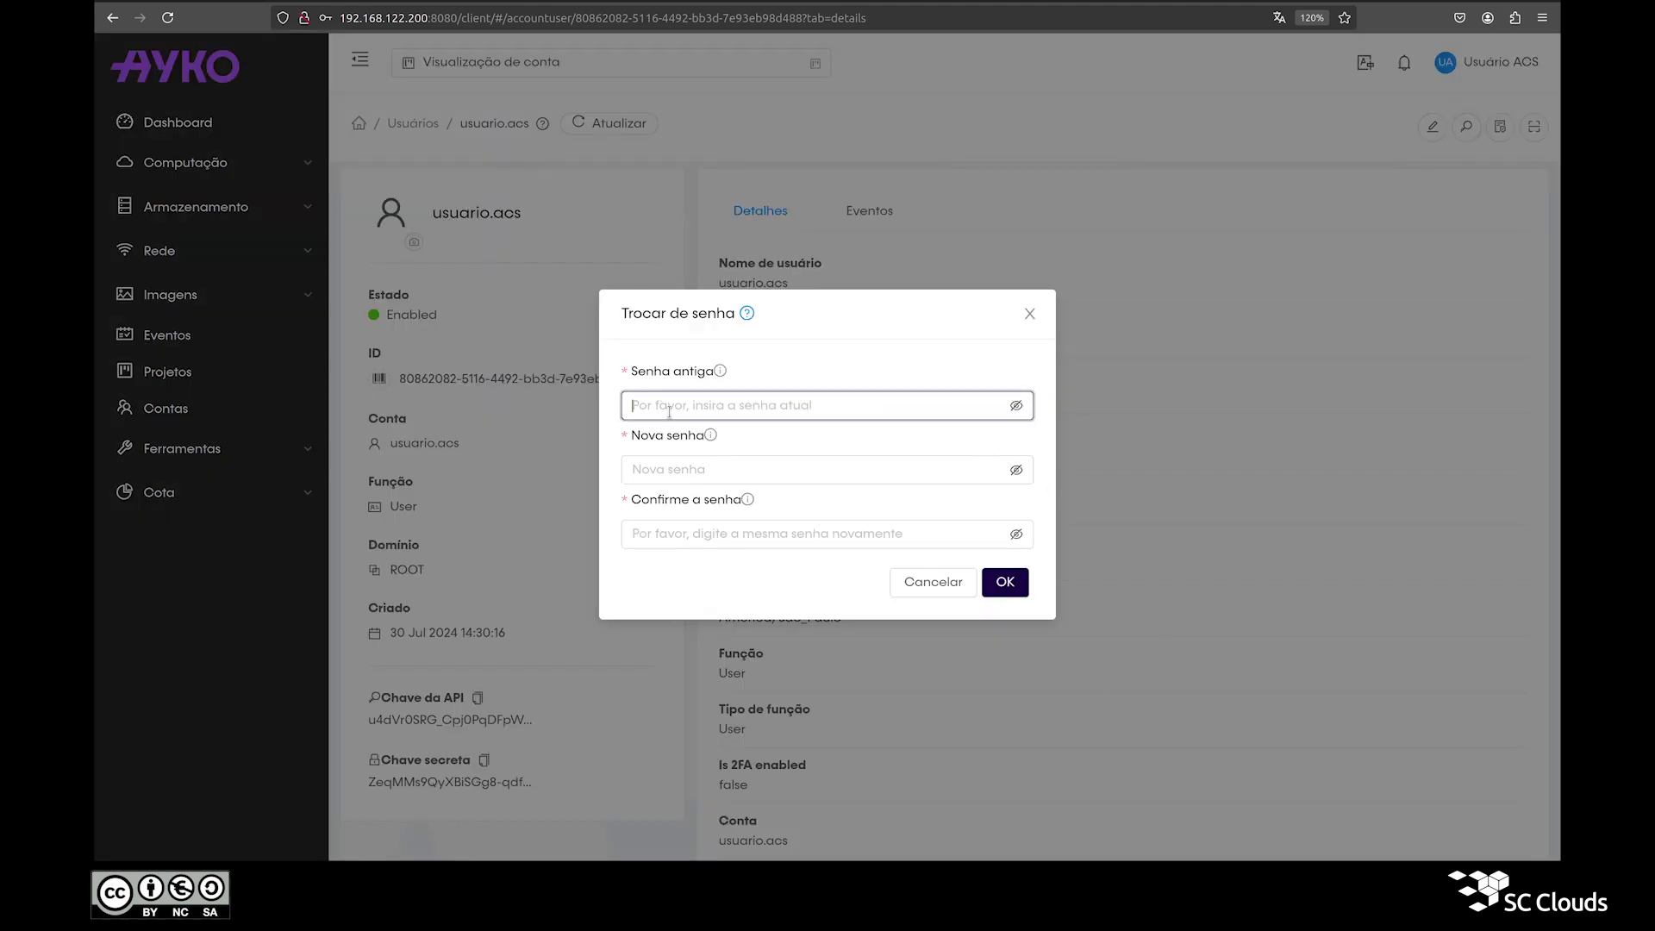
pyautogui.click(1015, 410)
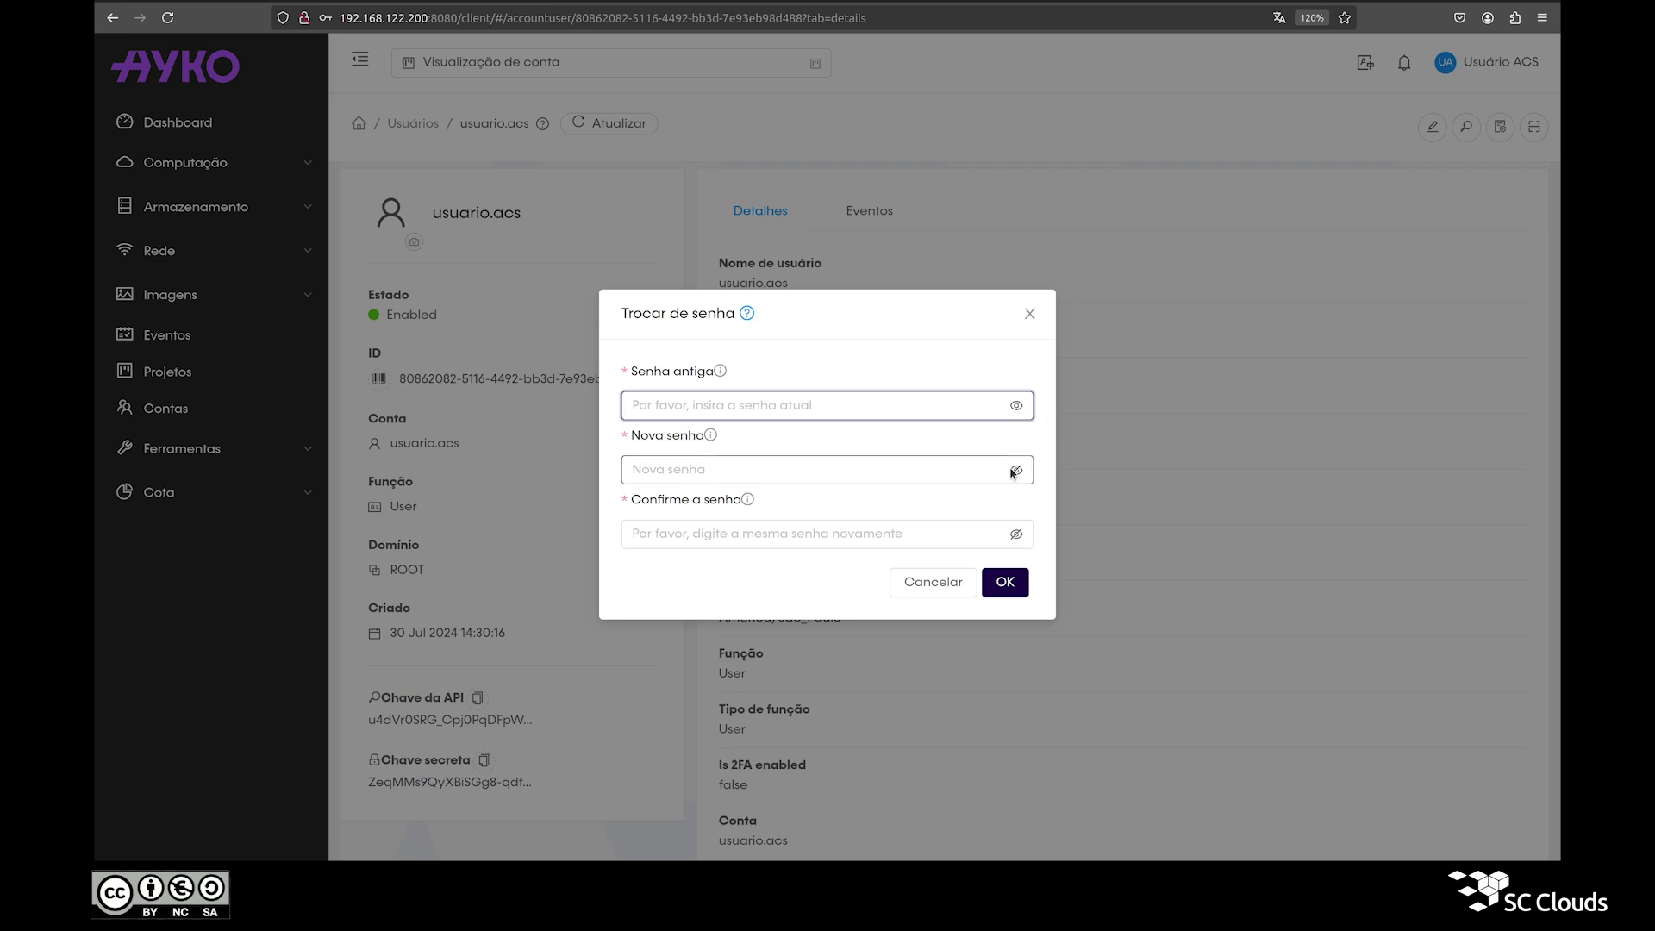
pyautogui.write('senha')
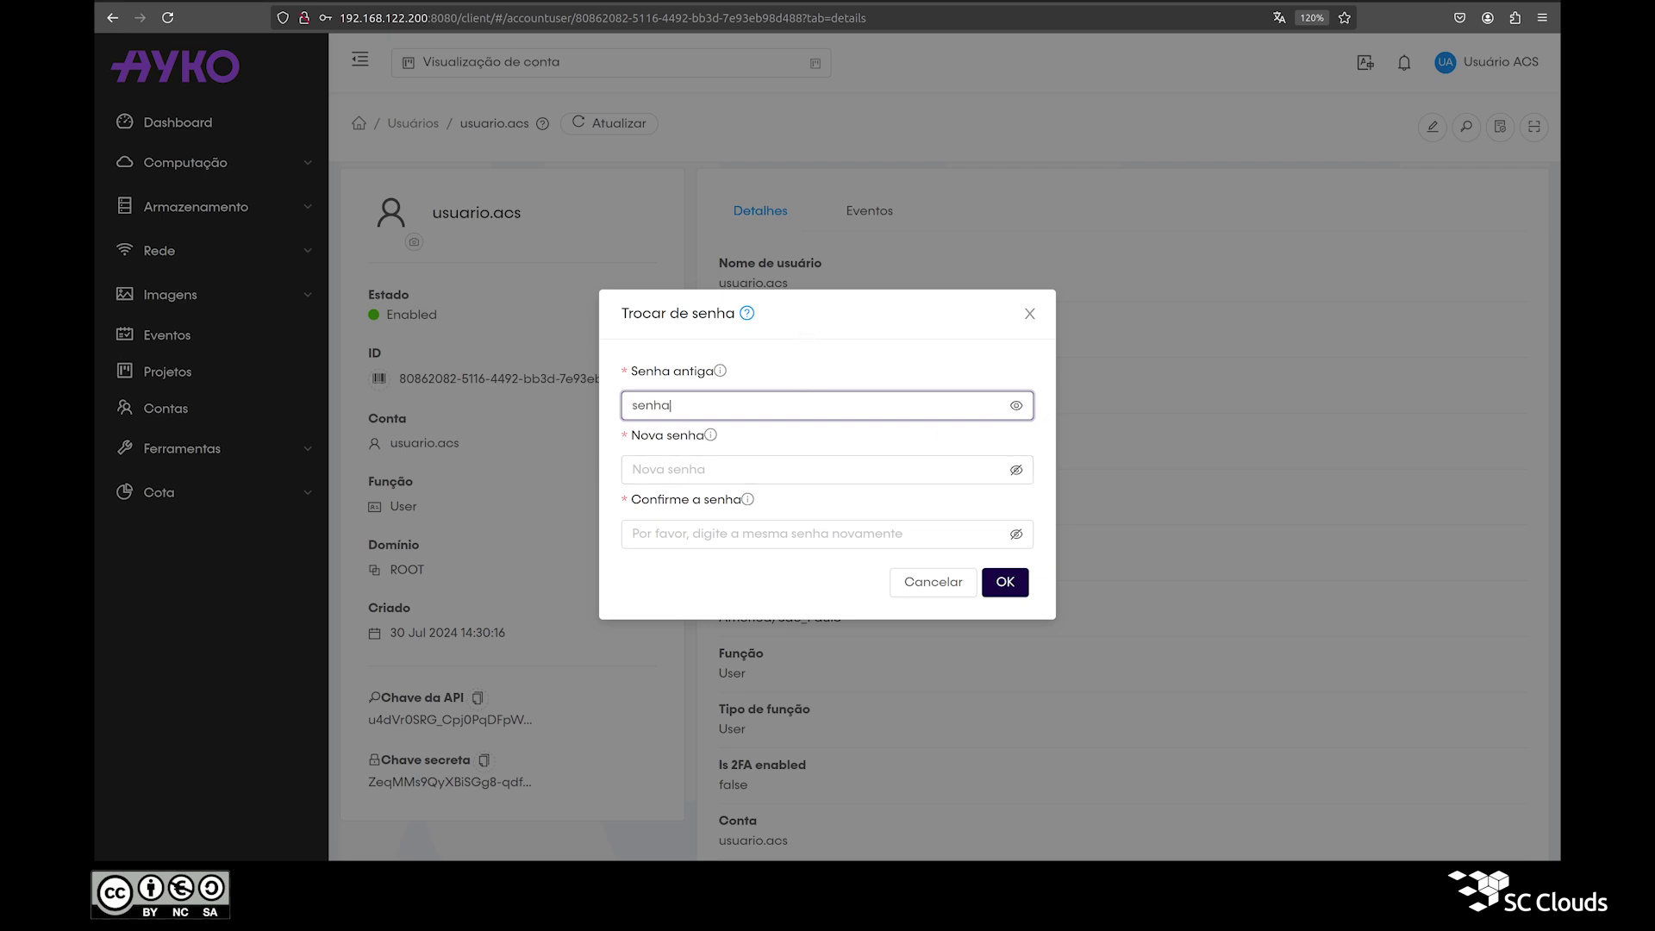
pyautogui.press('Tab')
pyautogui.click(1016, 470)
pyautogui.write('pass')
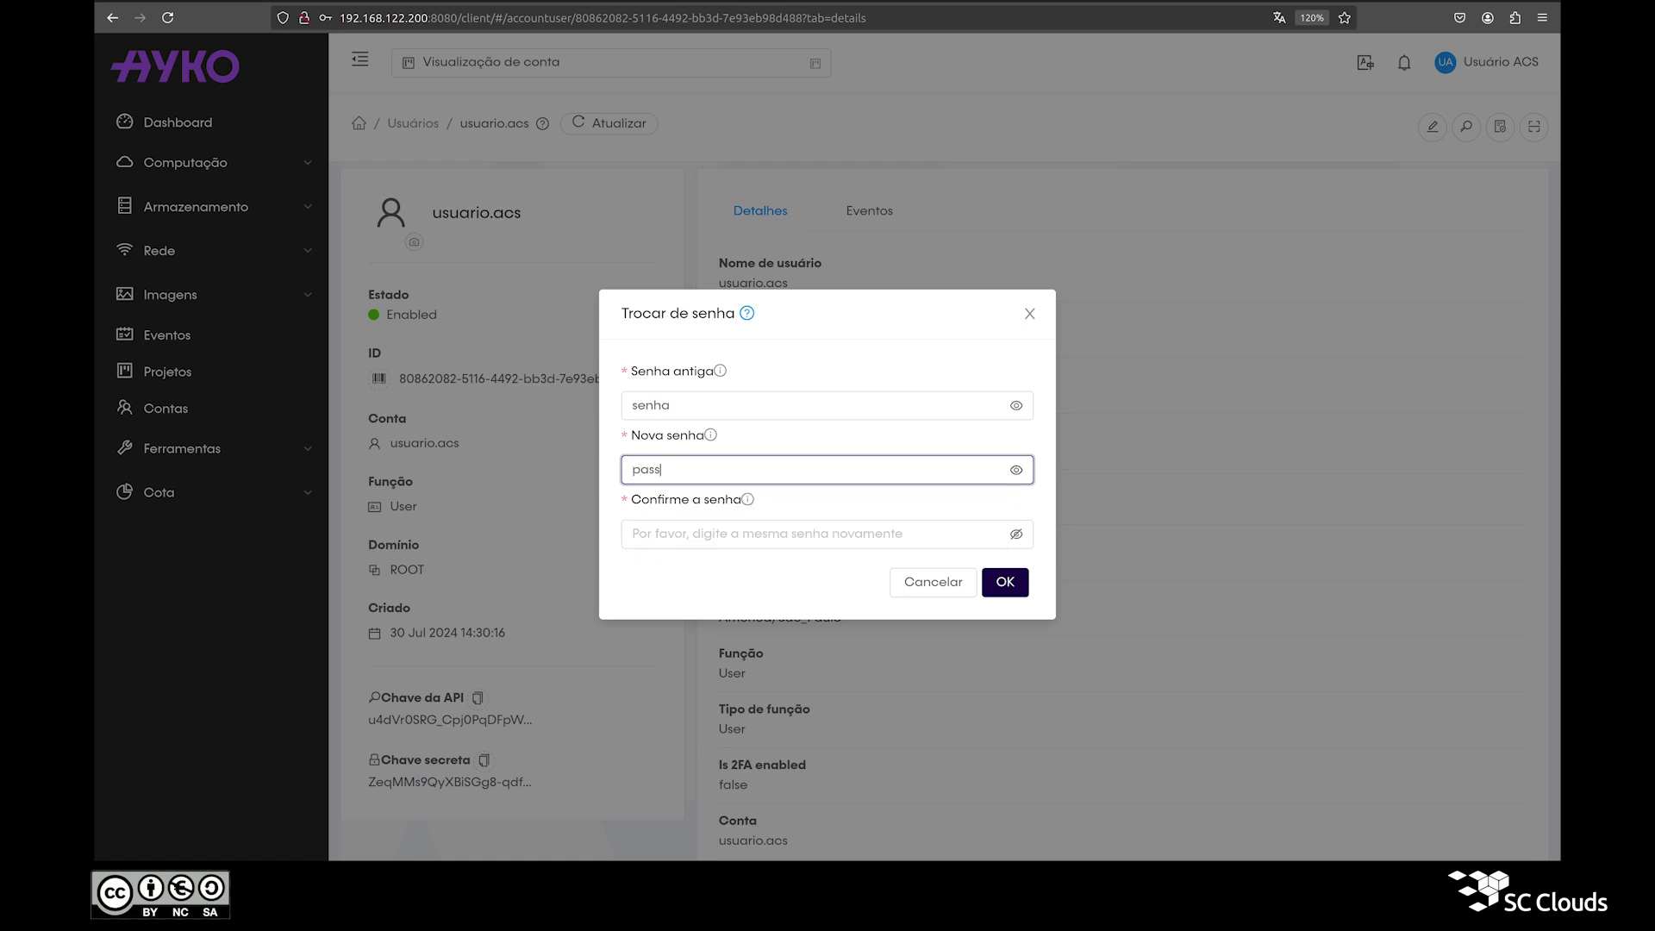
pyautogui.write('pa')
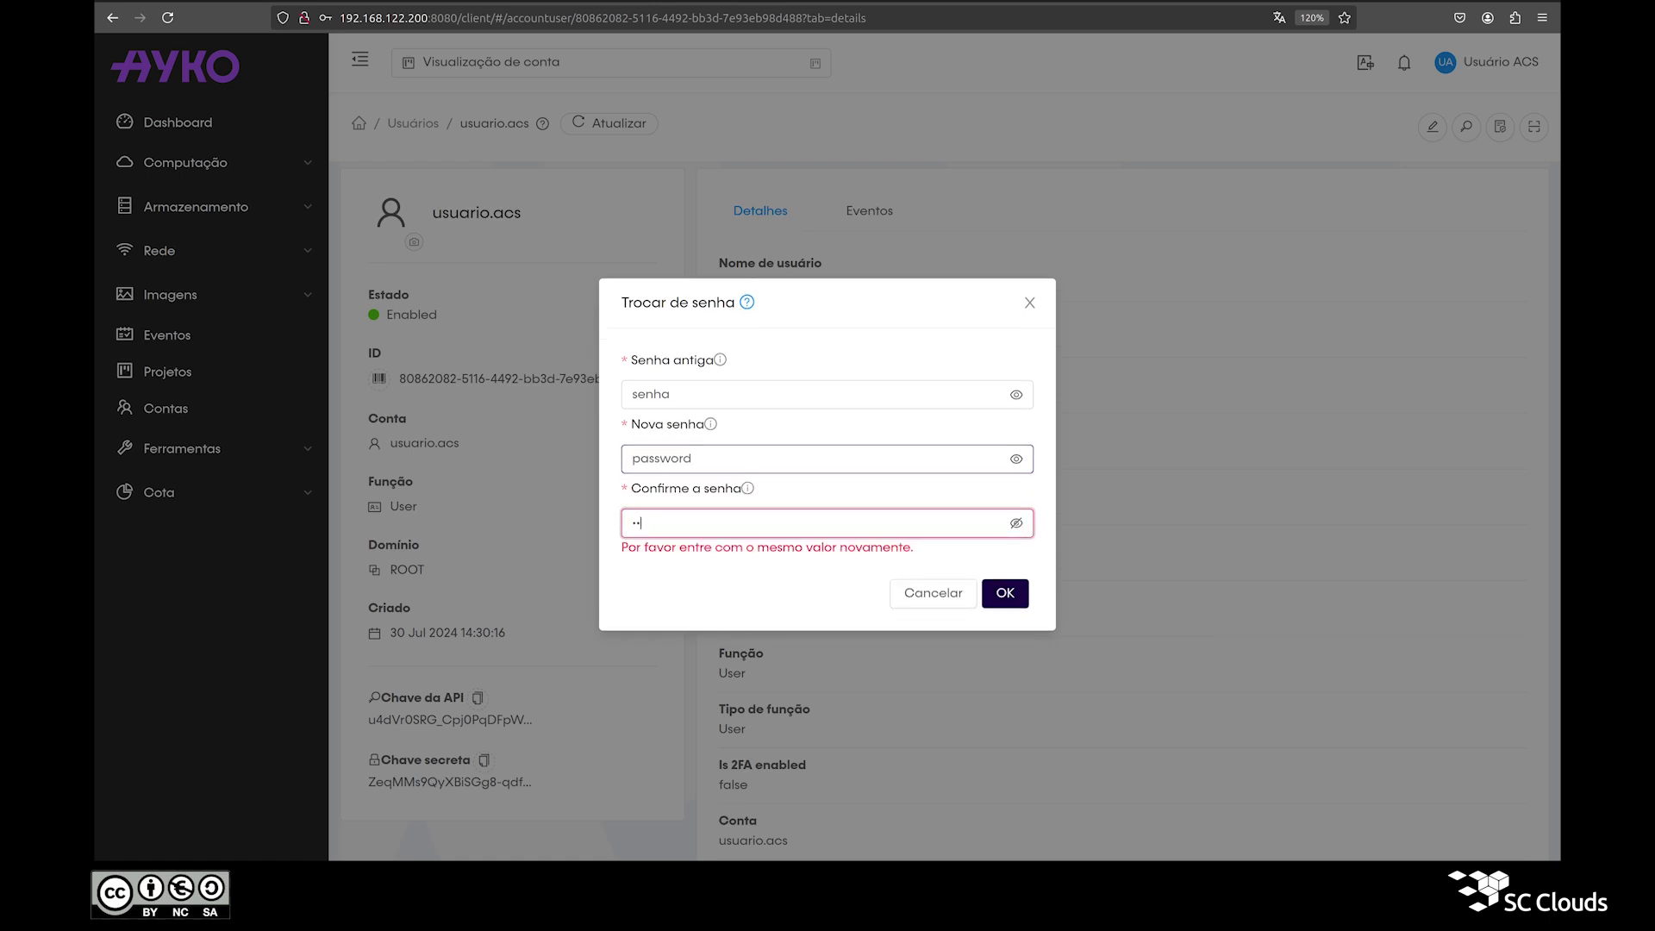
pyautogui.write('d')
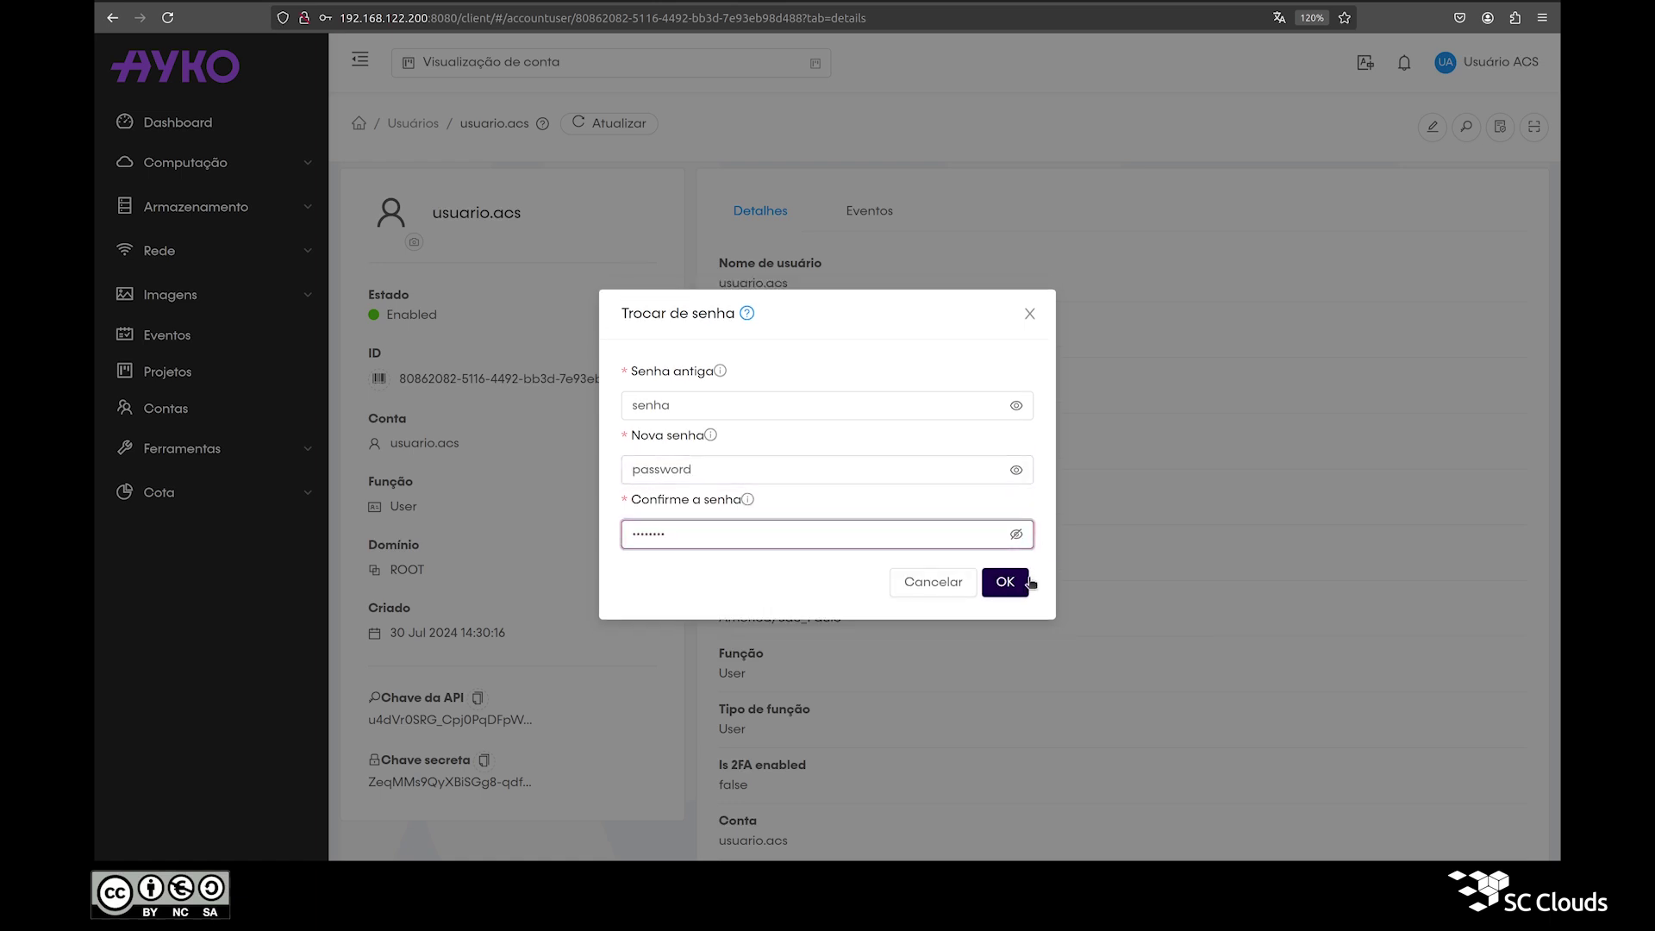
pyautogui.click(1025, 585)
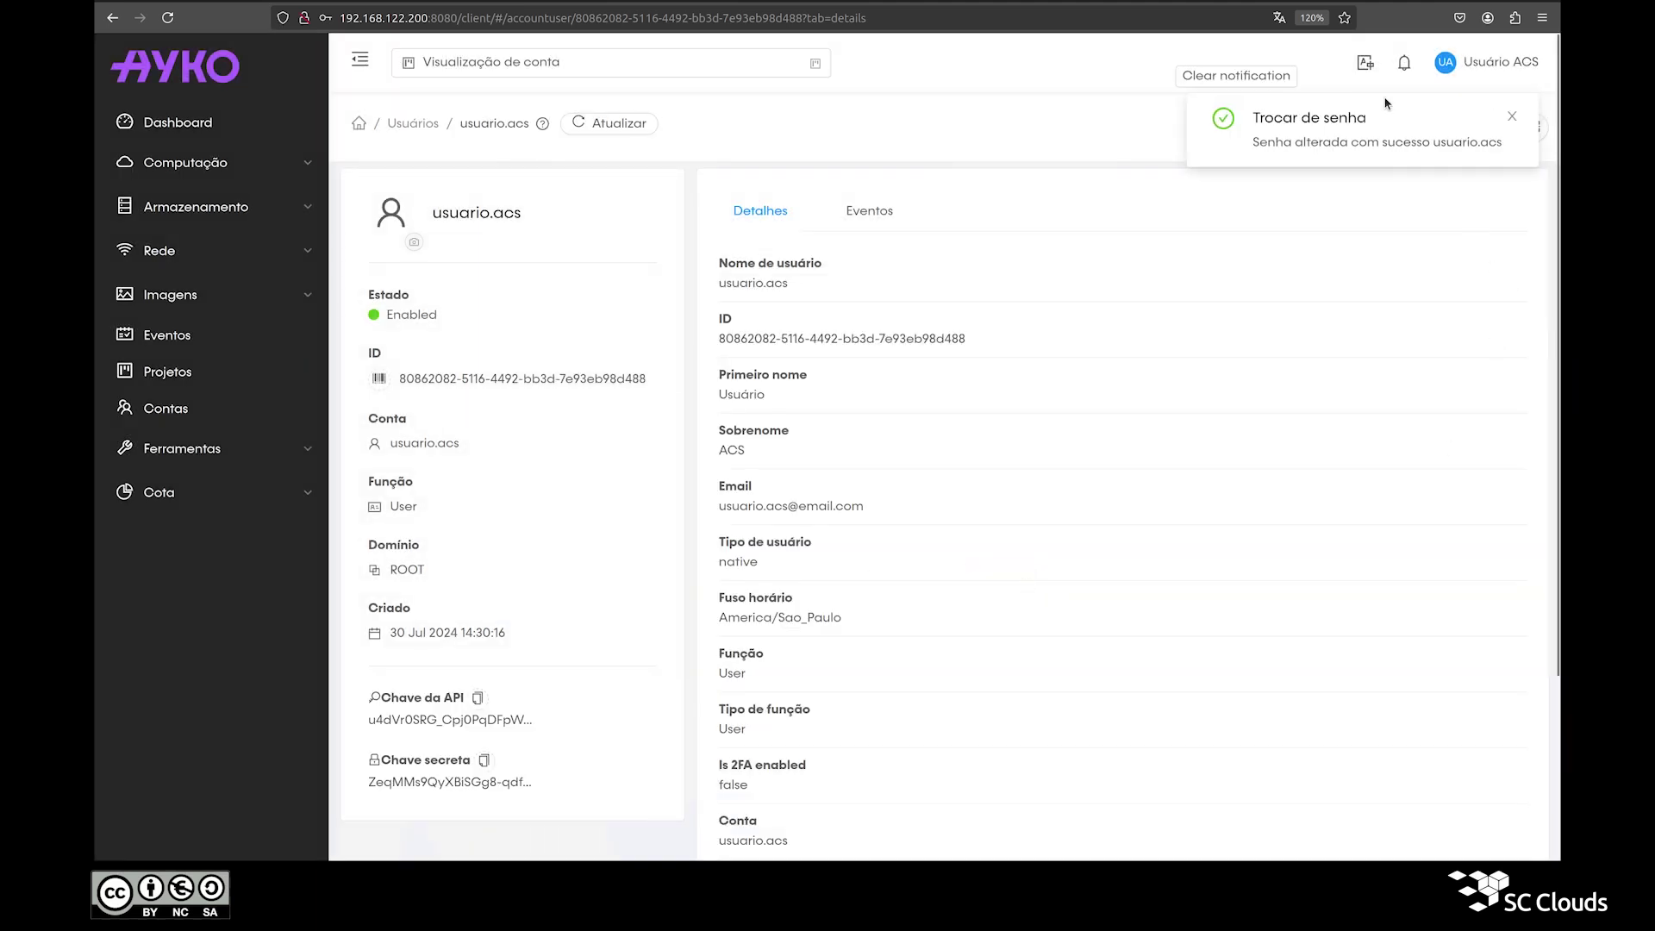
# Step: Dismiss the password success notice and log out of the session
pyautogui.click(1251, 78)
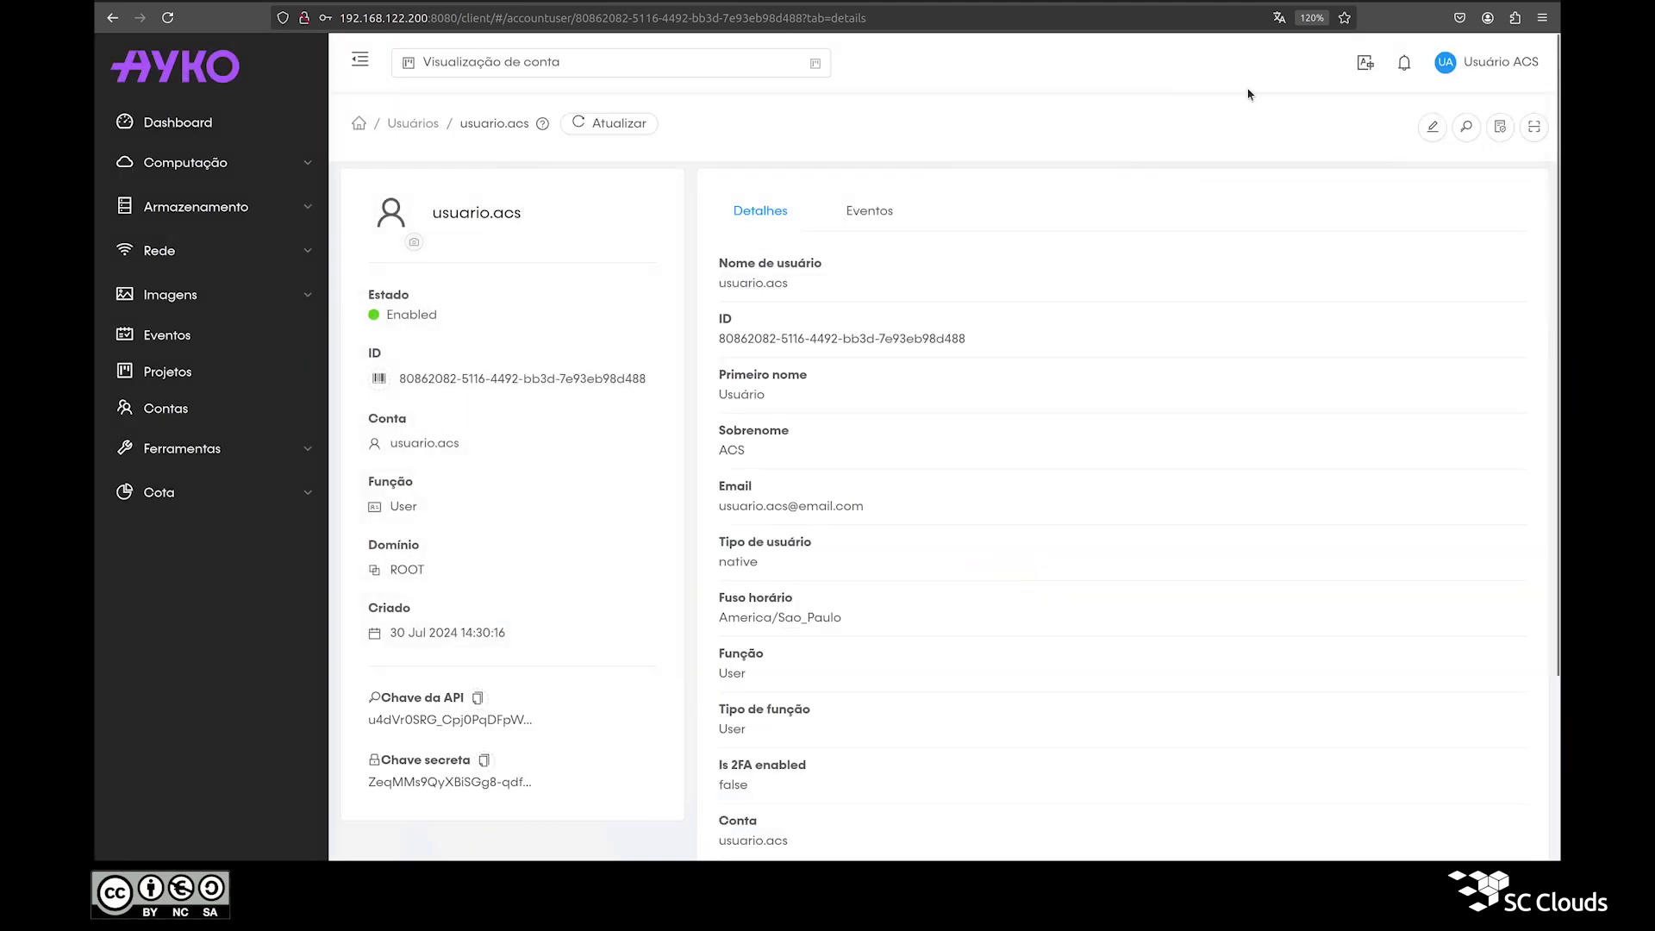
pyautogui.moveTo(1449, 74)
pyautogui.click(1367, 212)
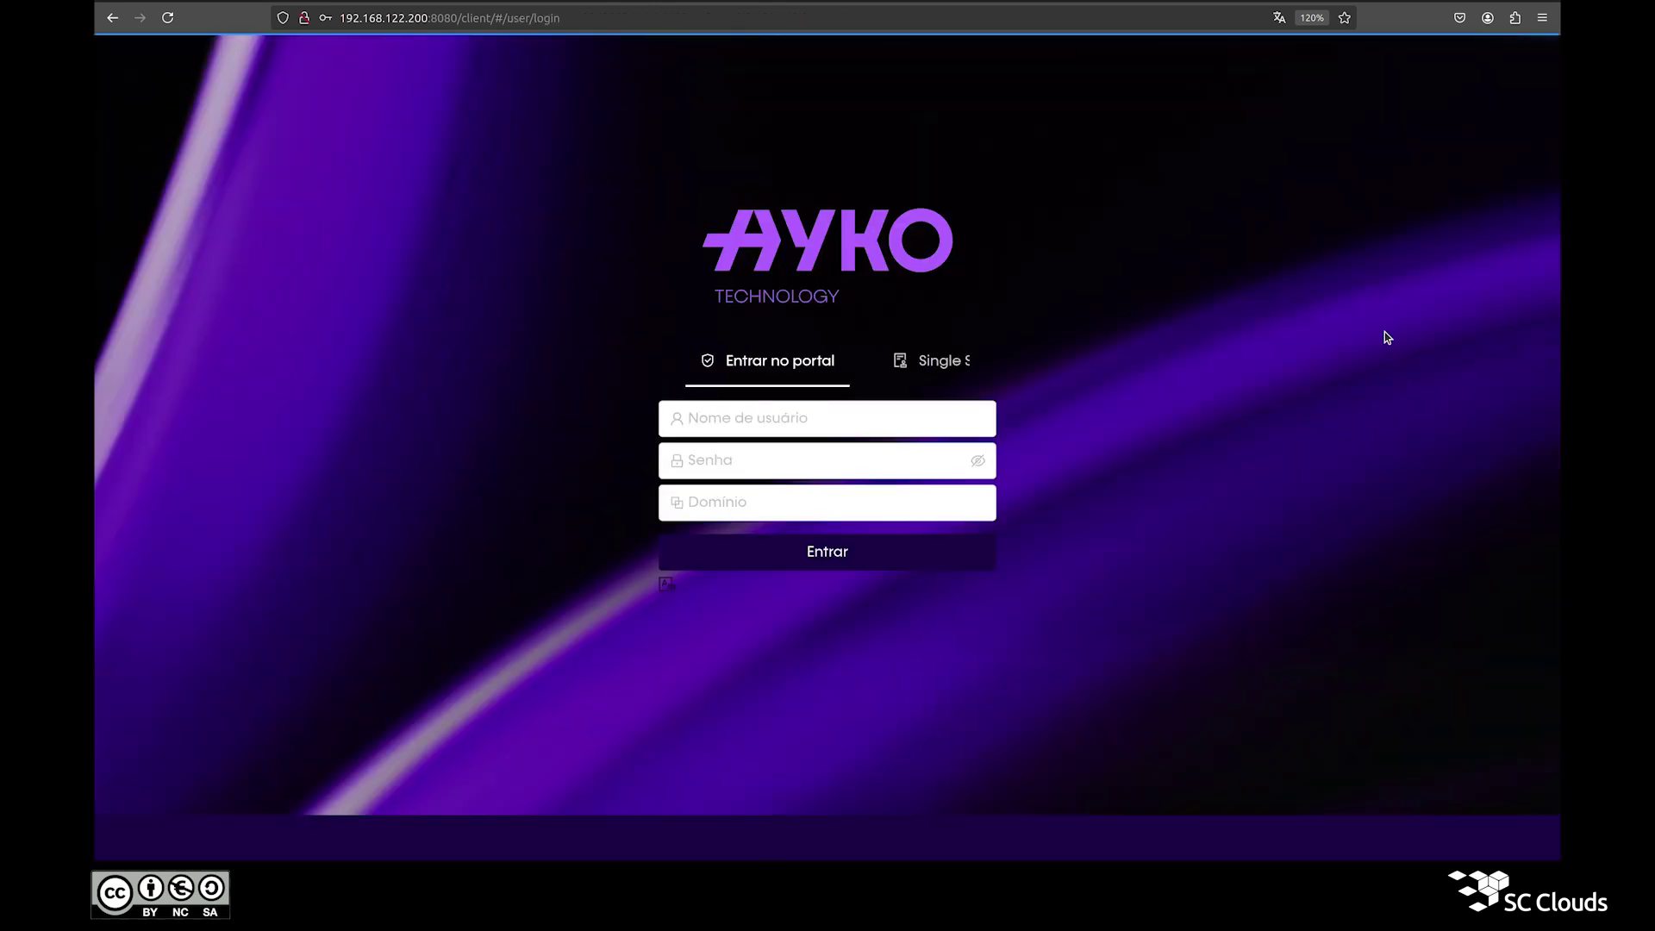
# Step: Sign in with the username and new password, then open the user's own details page
pyautogui.write('usuario.acs')
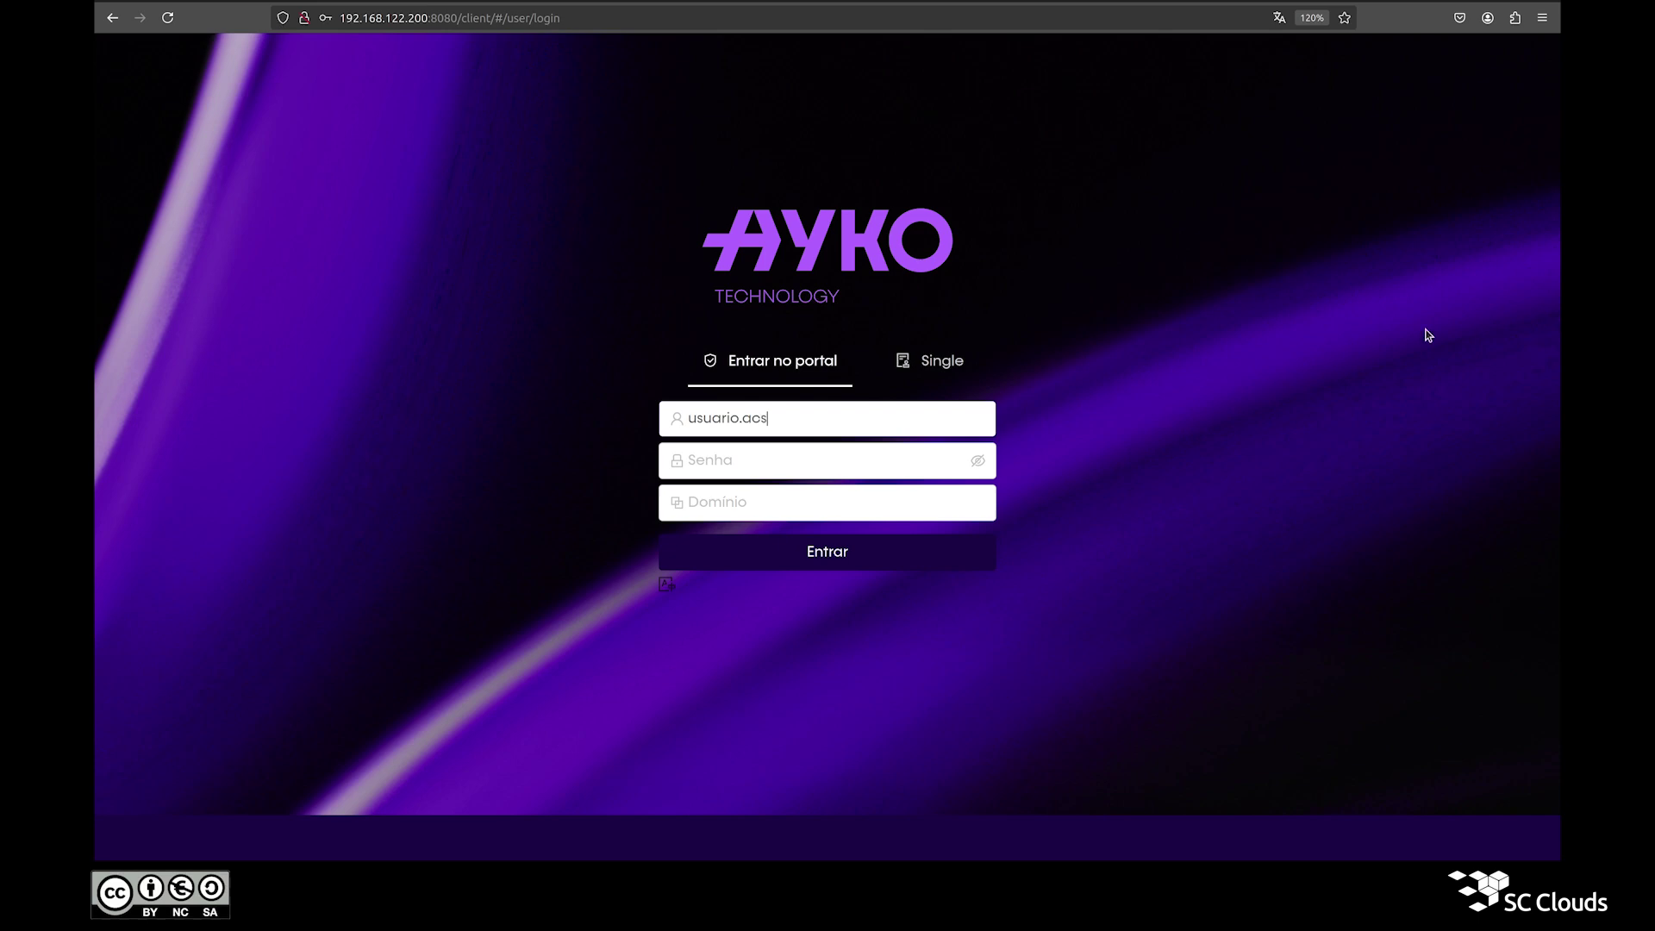
pyautogui.click(981, 464)
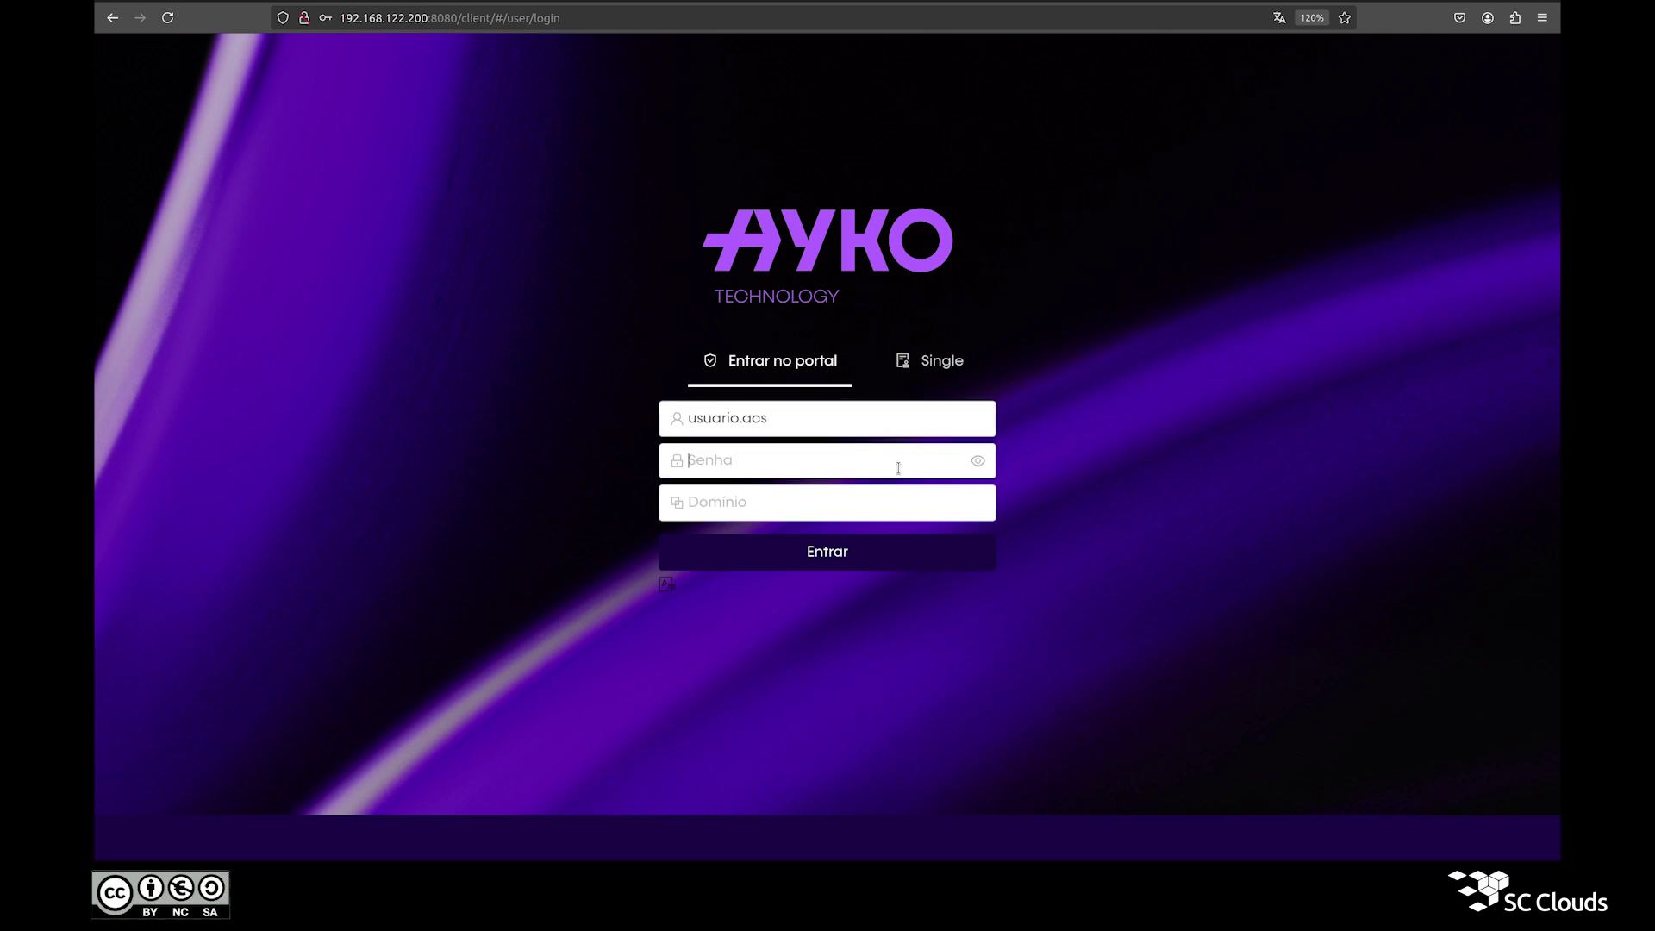
pyautogui.write('password')
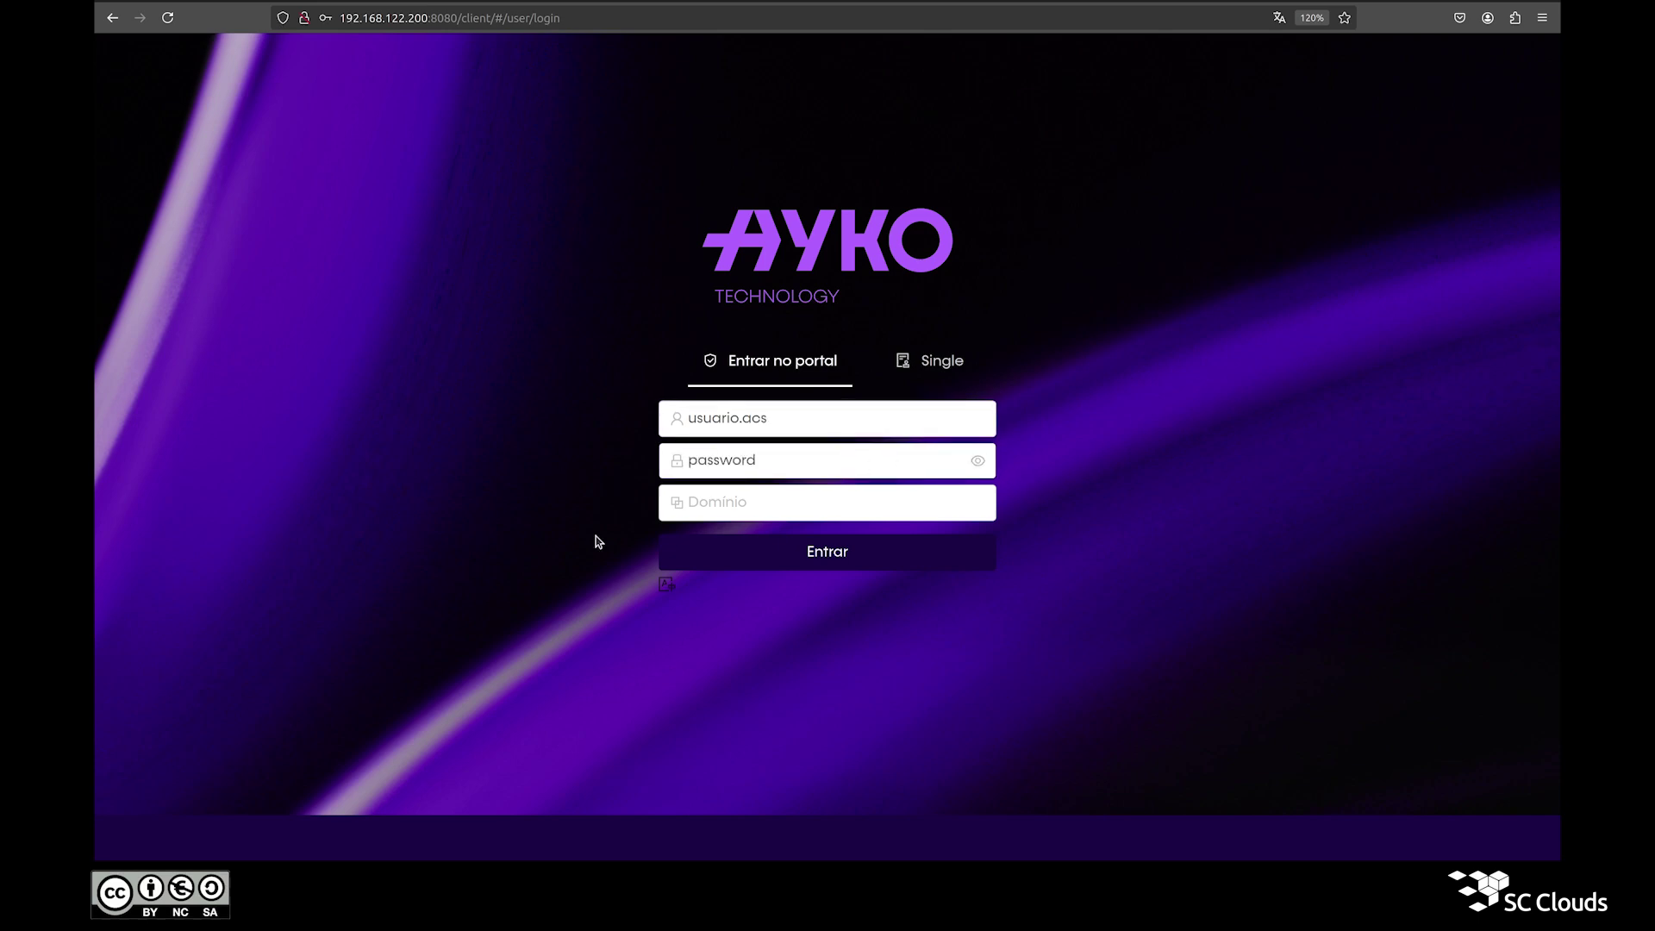
pyautogui.press('Return')
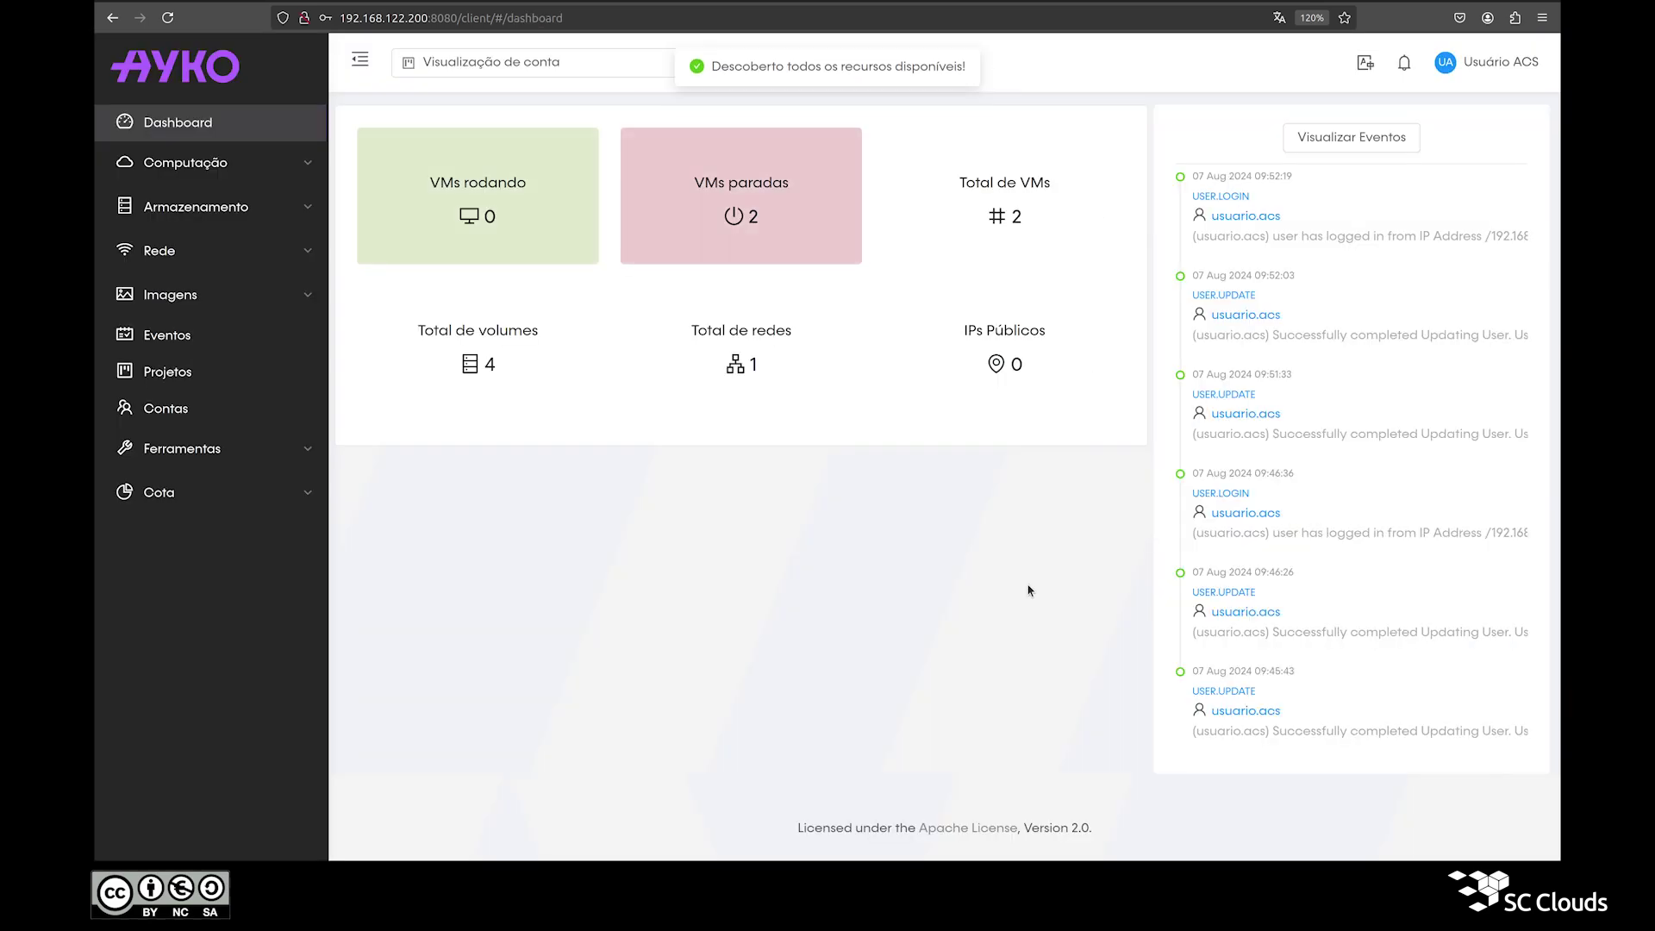
pyautogui.click(1245, 315)
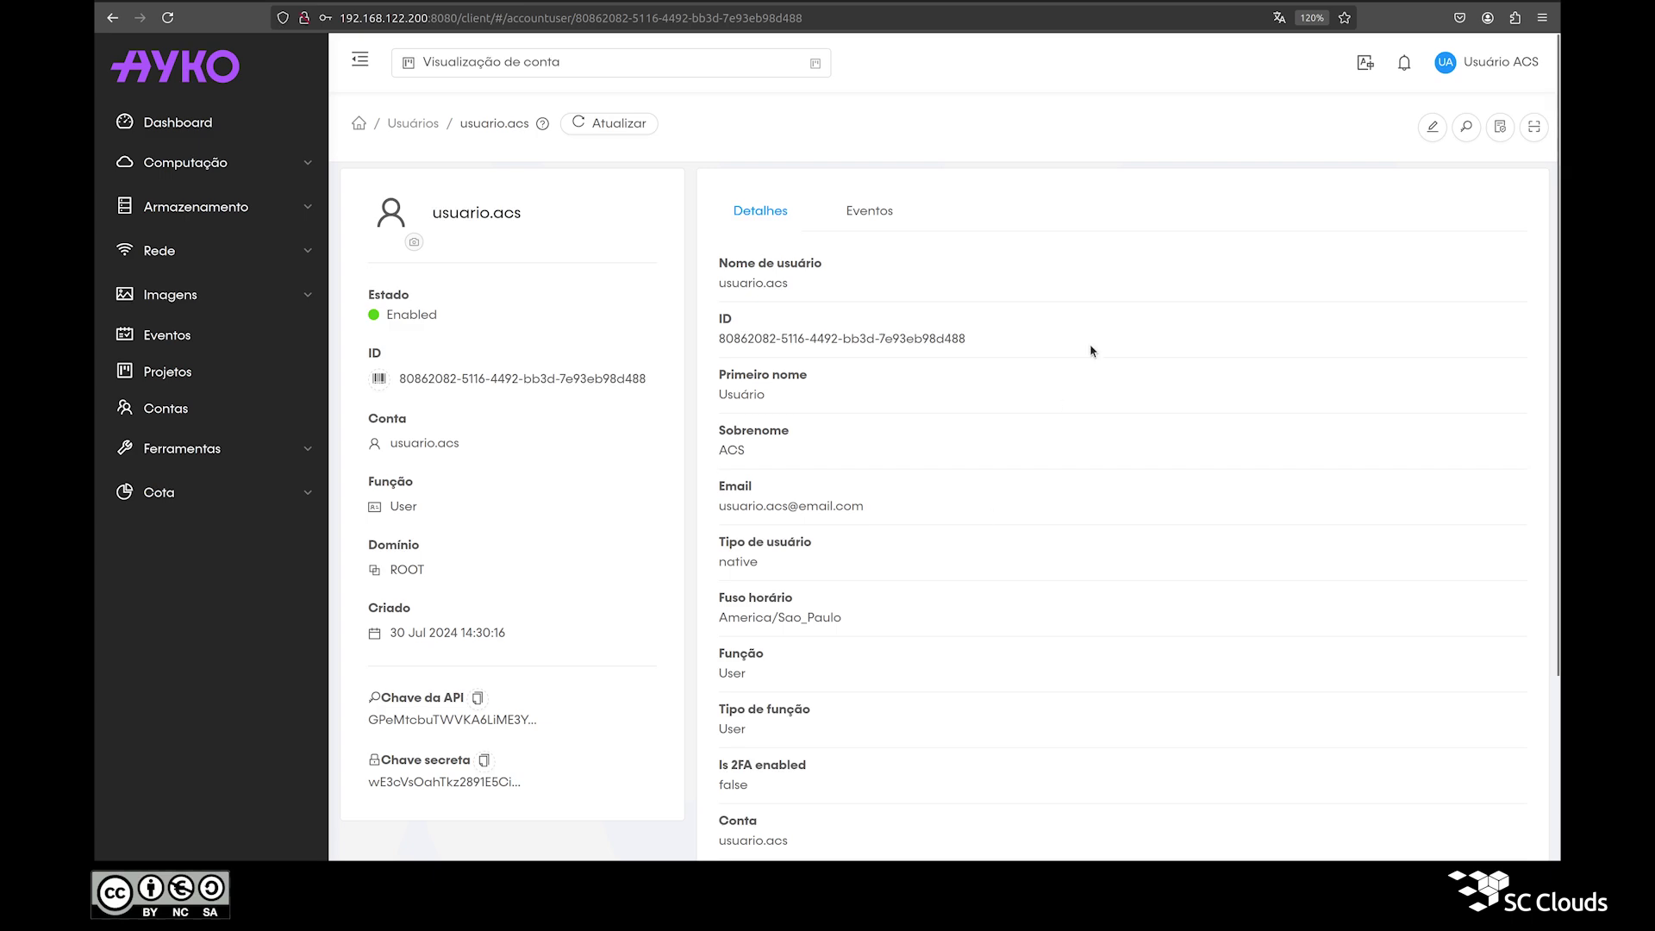
# Step: Regenerate the user's API and secret keys, confirming with OK
pyautogui.click(1500, 127)
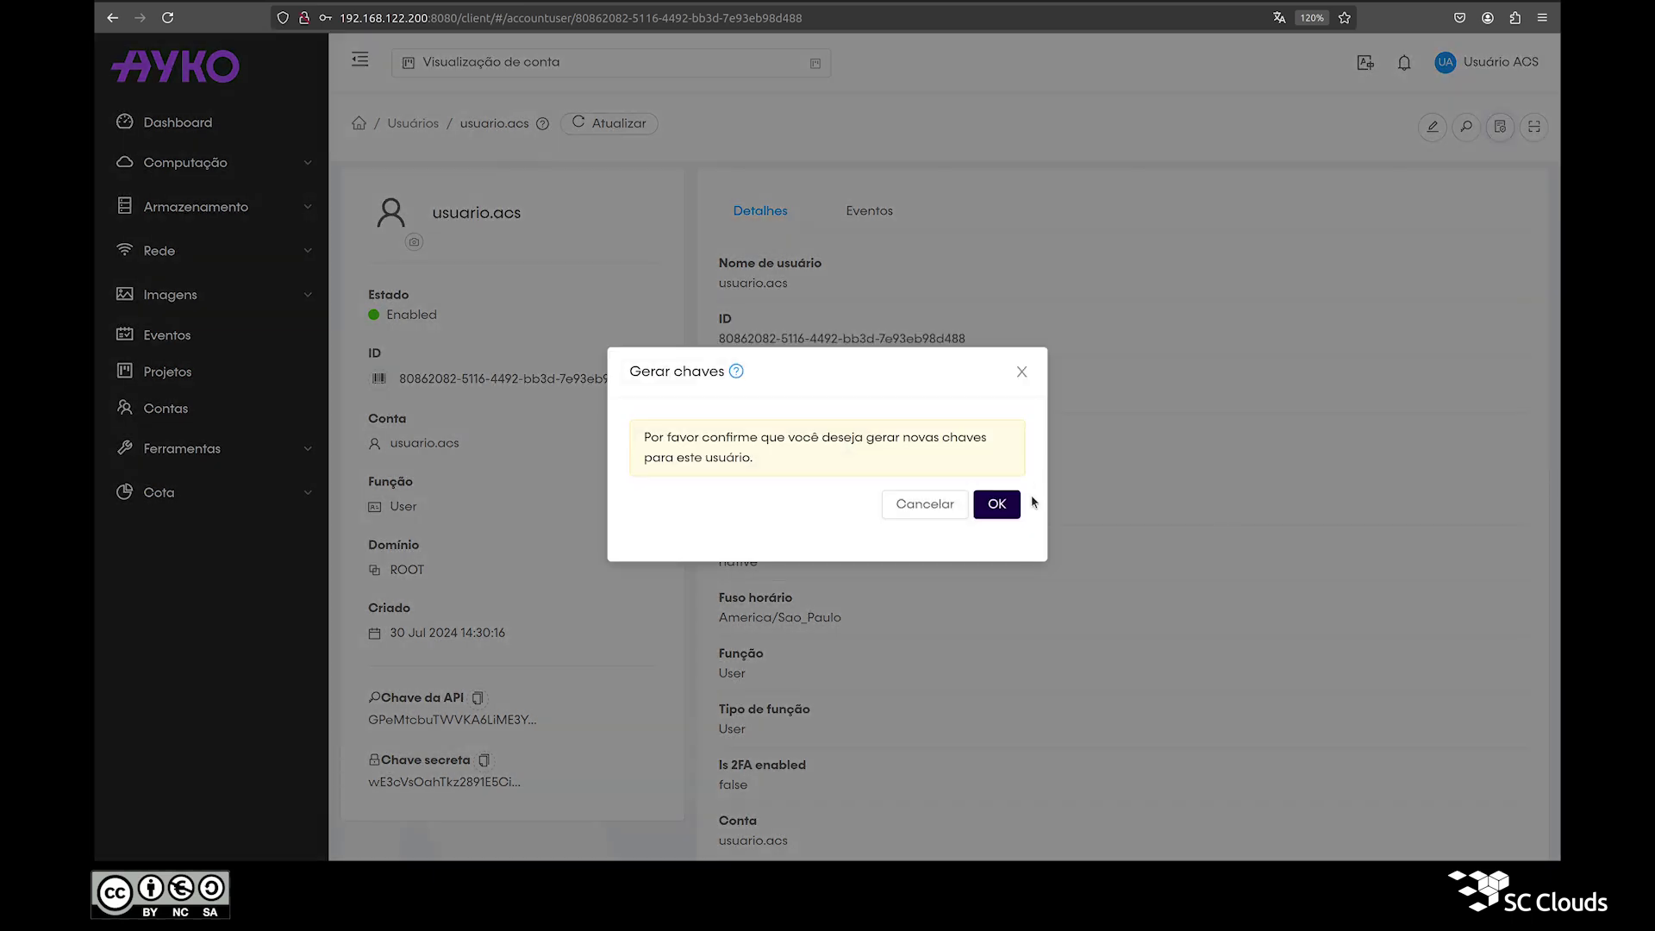
pyautogui.click(997, 504)
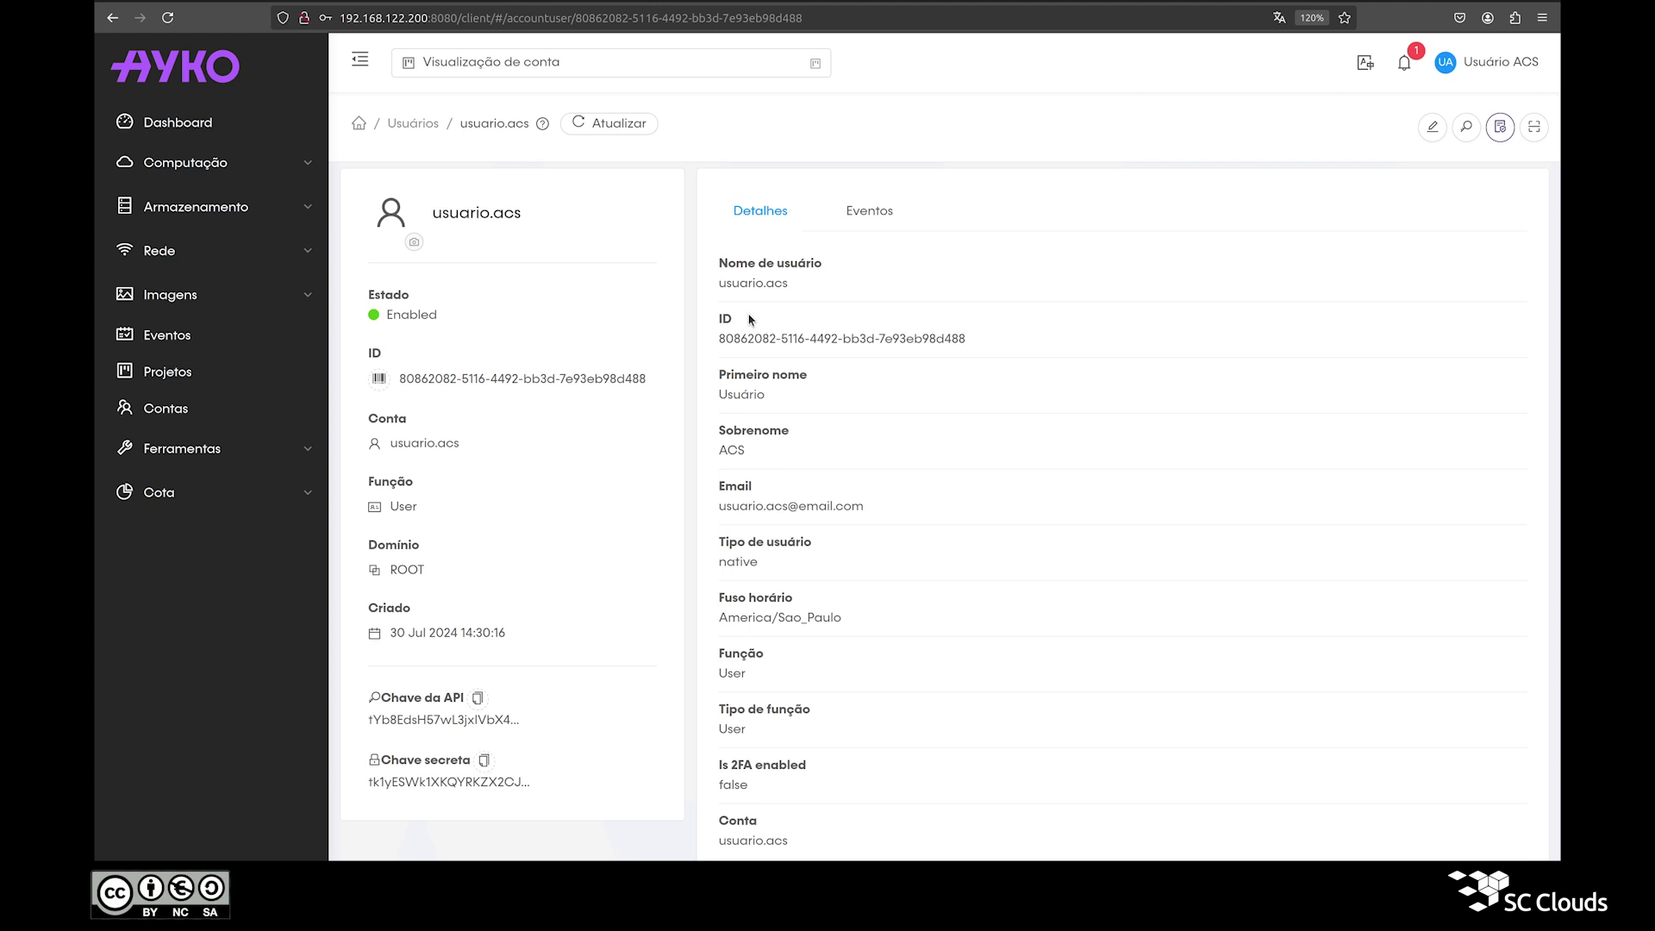
pyautogui.scroll(-5, 748, 320)
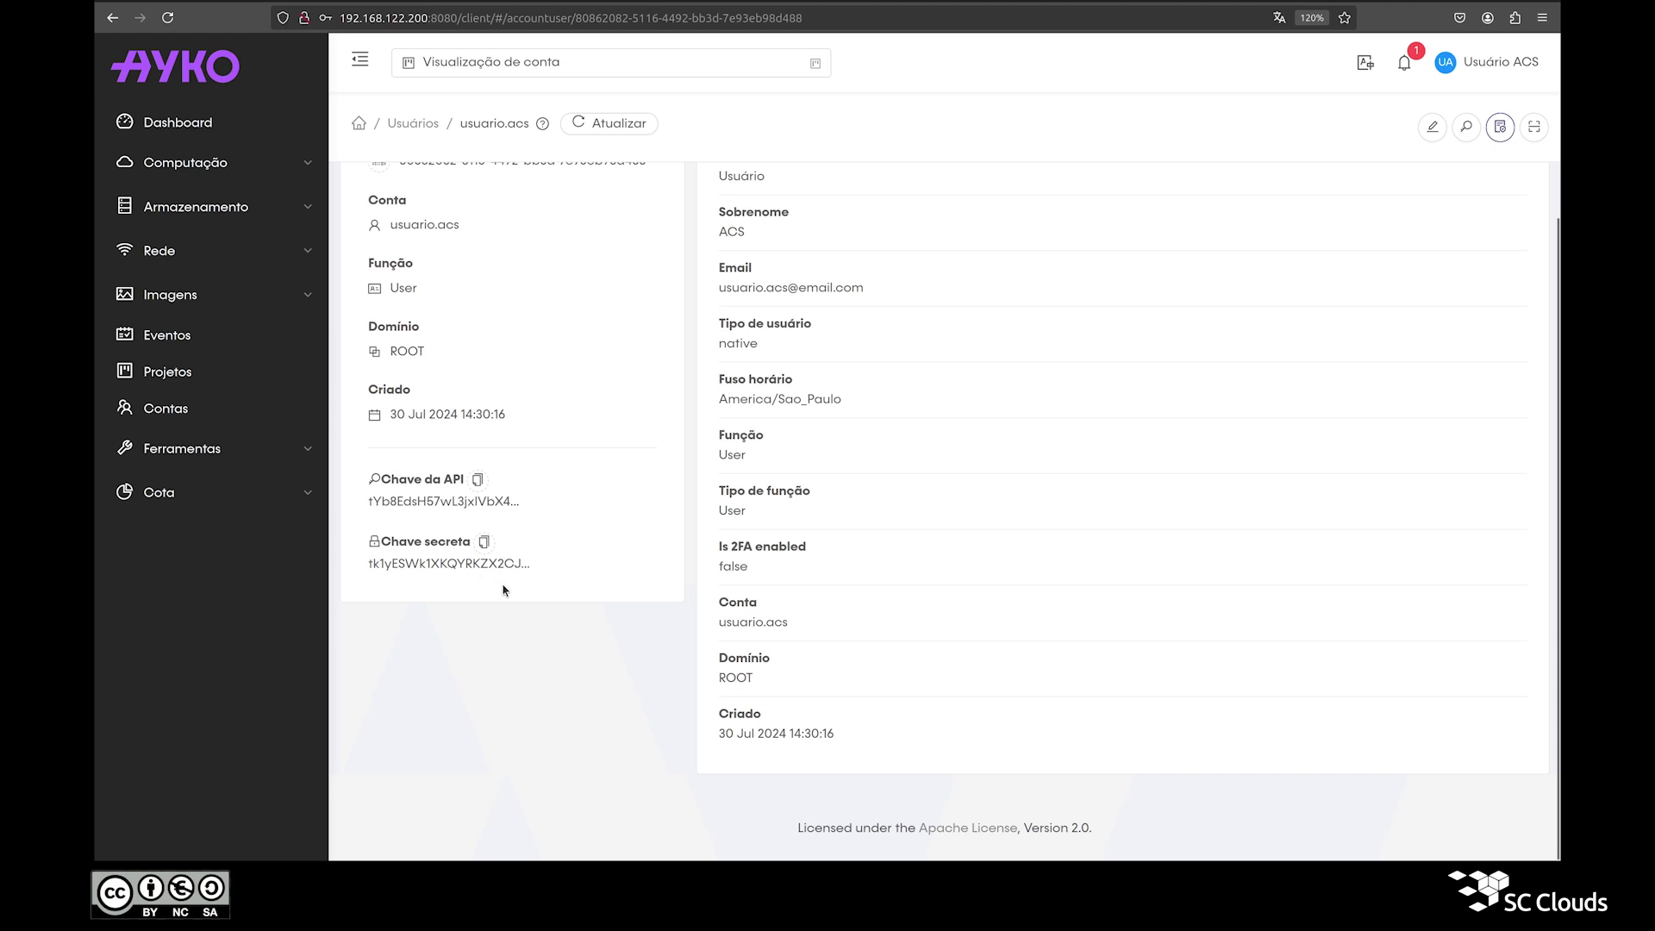
# Step: Copy the new Chave da API and Chave secreta to the clipboard
pyautogui.tripleClick(413, 481)
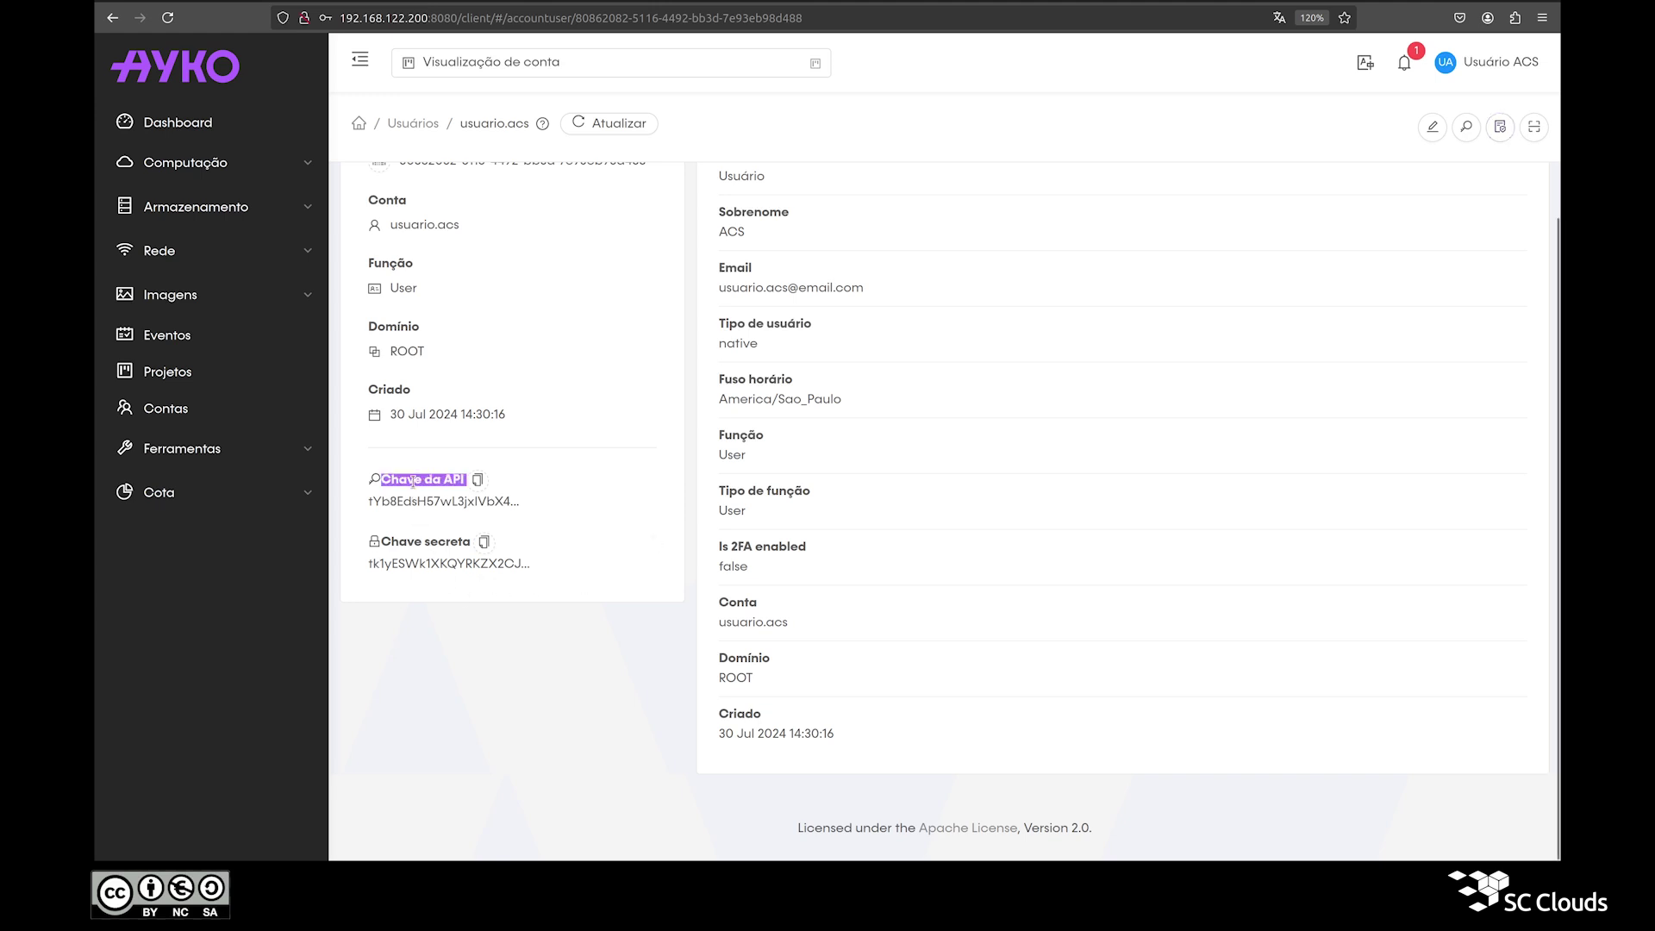
pyautogui.click(478, 481)
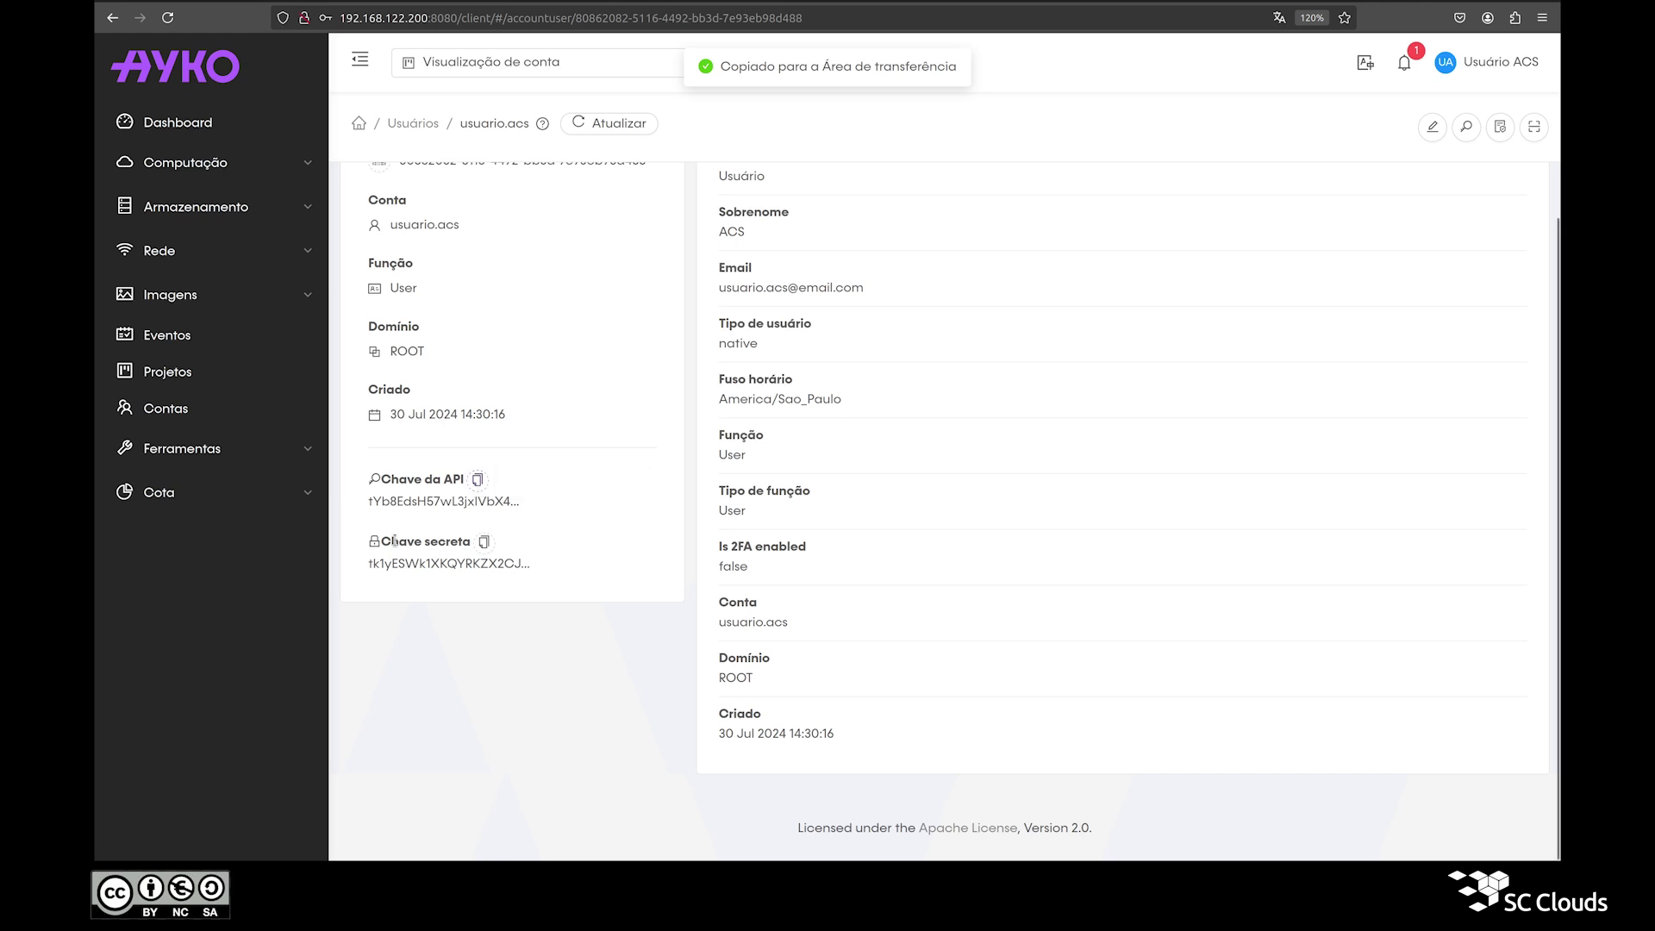
pyautogui.tripleClick(436, 543)
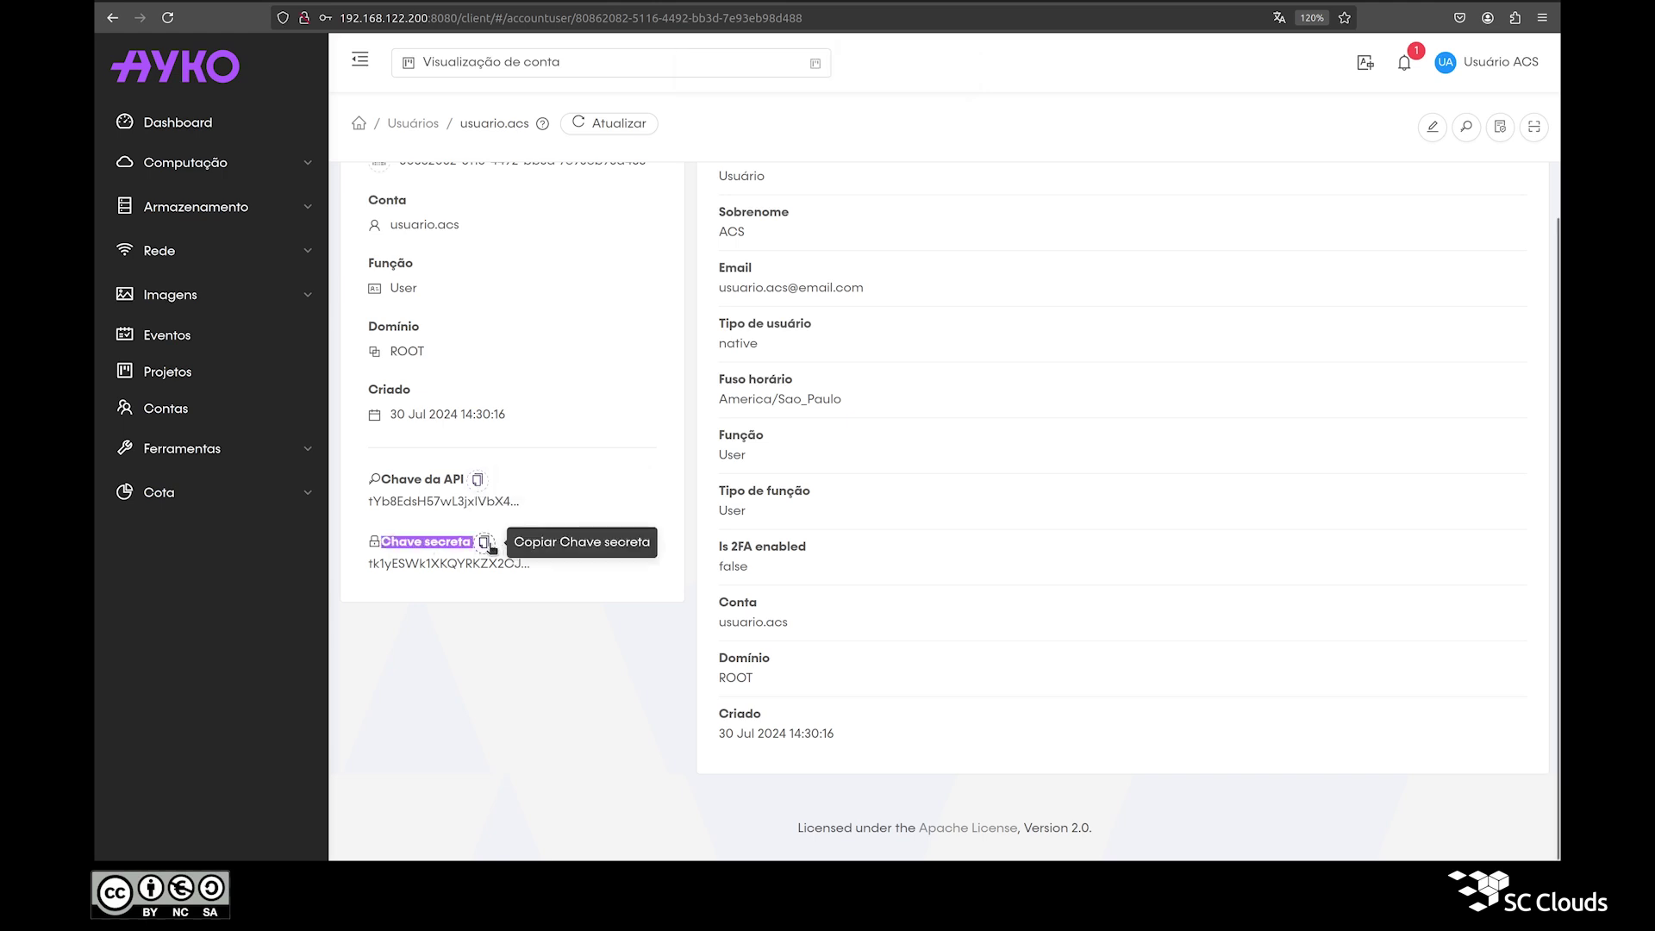
pyautogui.click(485, 544)
pyautogui.scroll(3, 1471, 728)
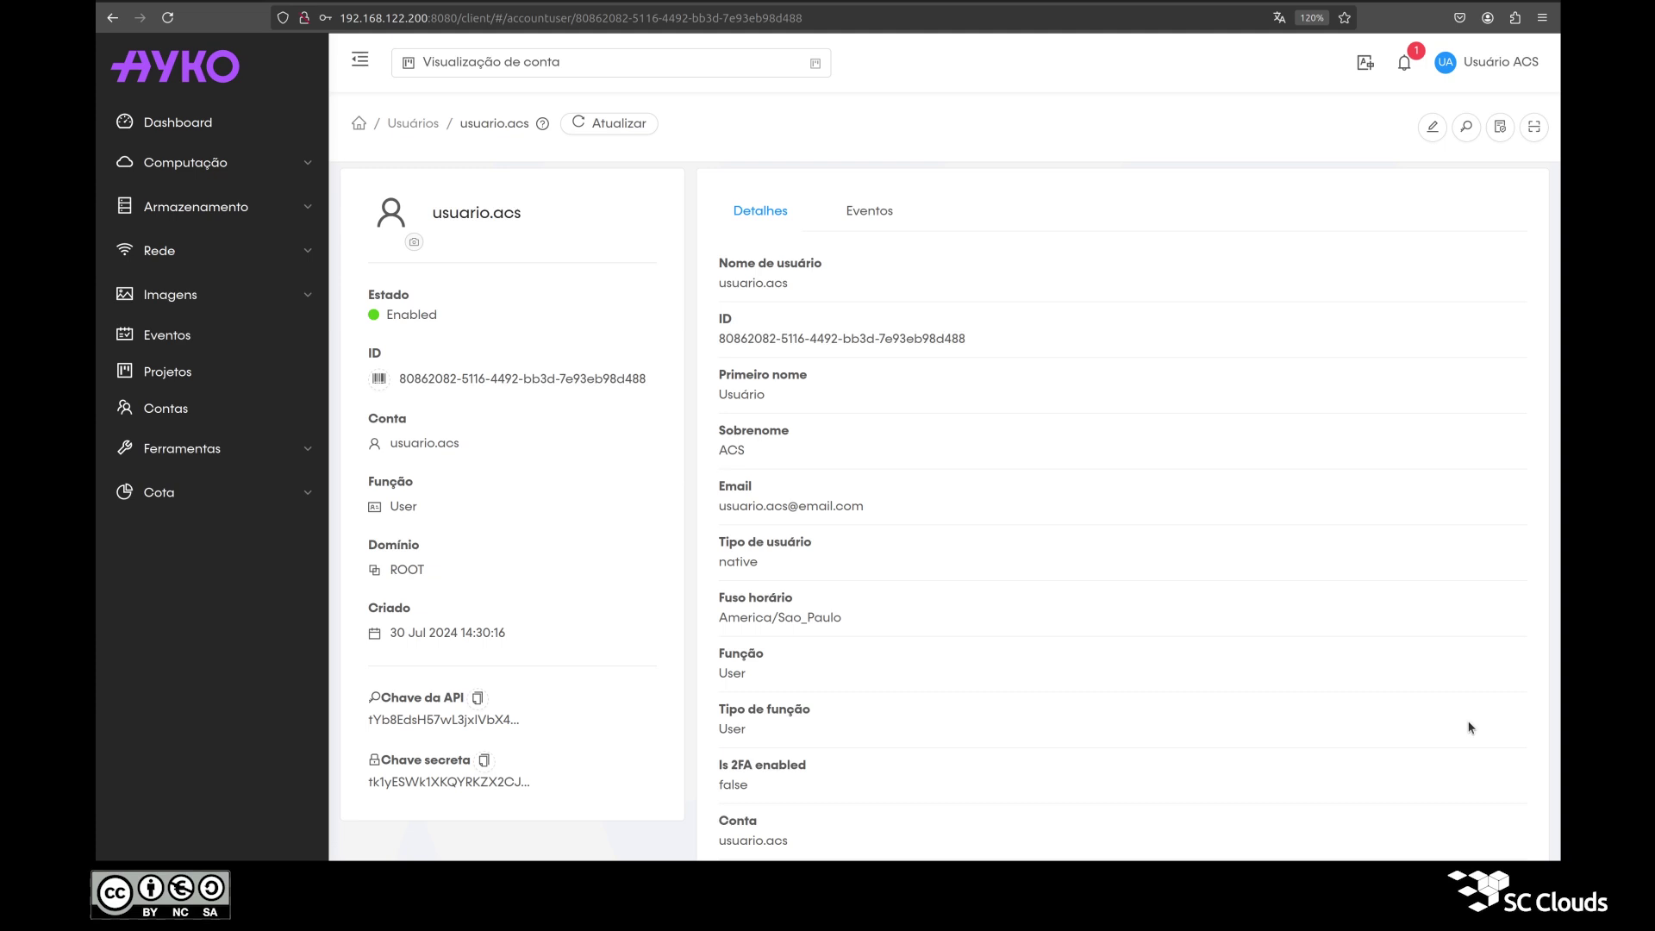
pyautogui.hotkey('alt', 'Tab')
pyautogui.hotkey('alt', 'Tab')
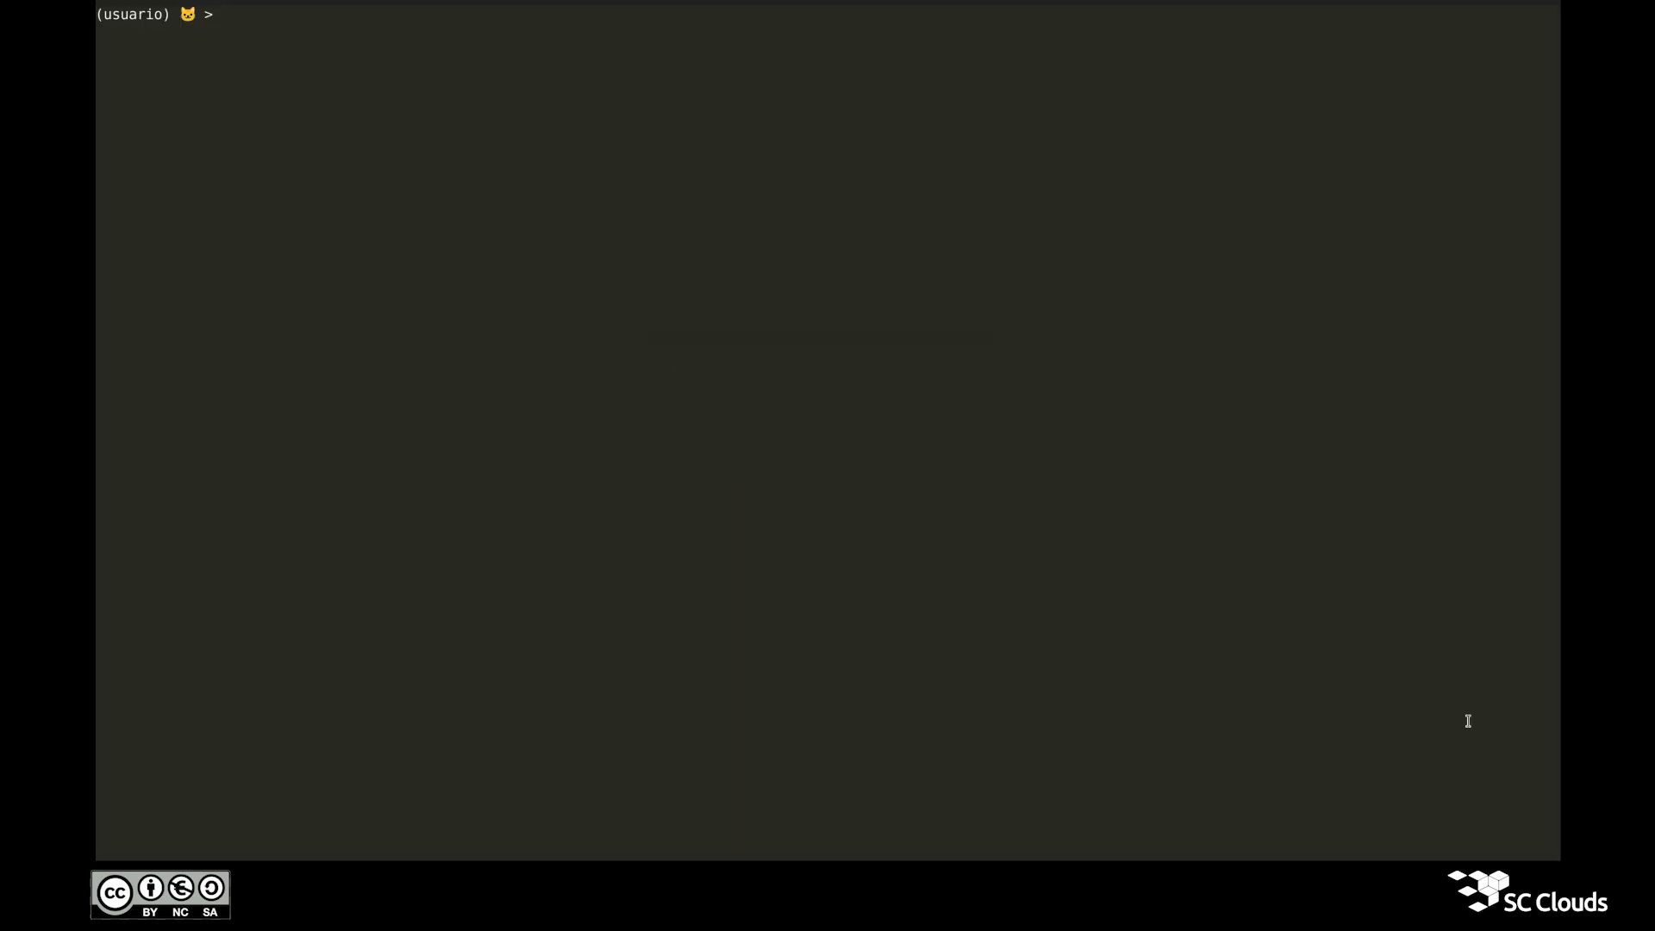
# Step: Run 'register userkeys -h' and review parameters such as rules, startdate and enddate
pyautogui.write('reg')
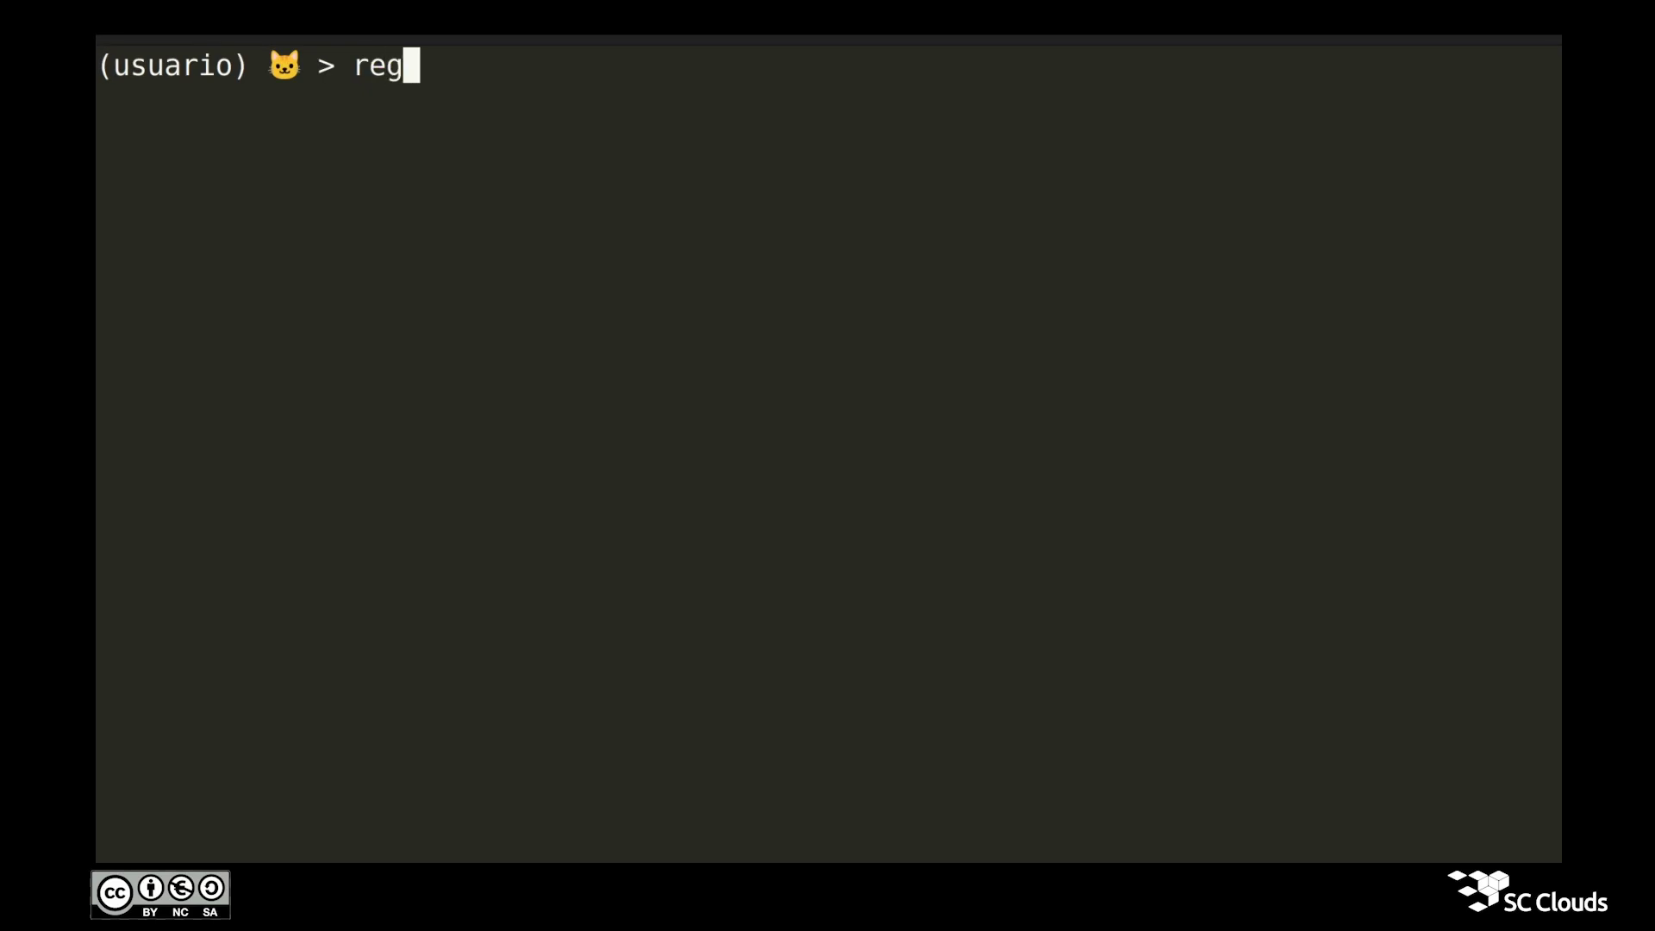
pyautogui.write('ister ')
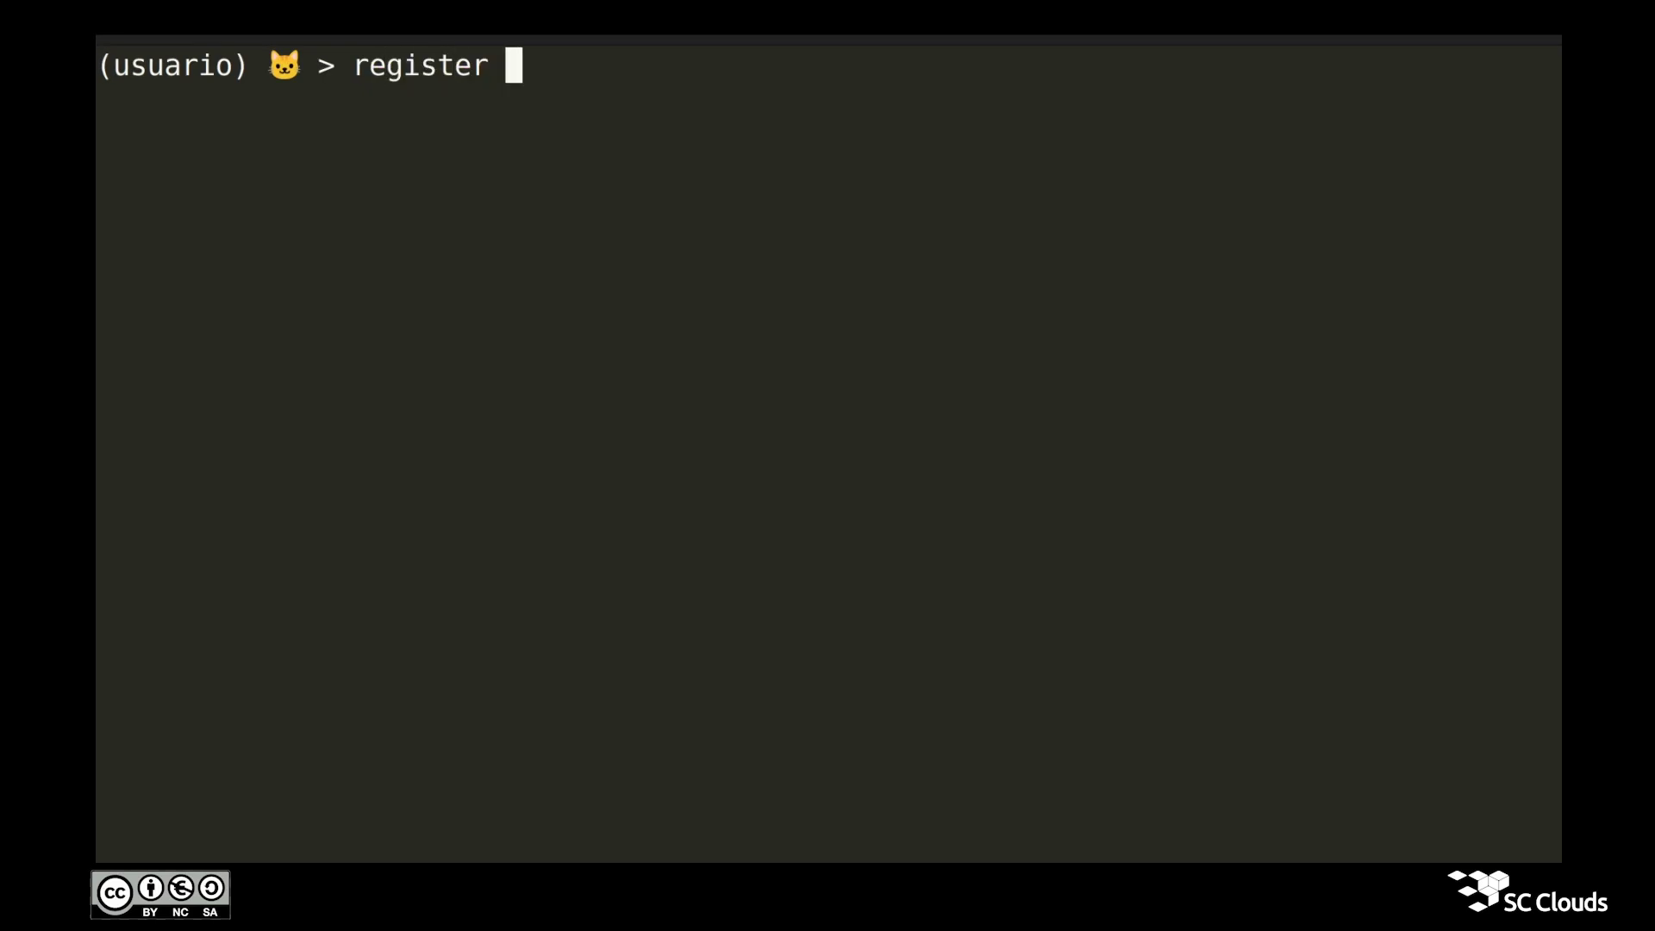
pyautogui.write('userkeys -h')
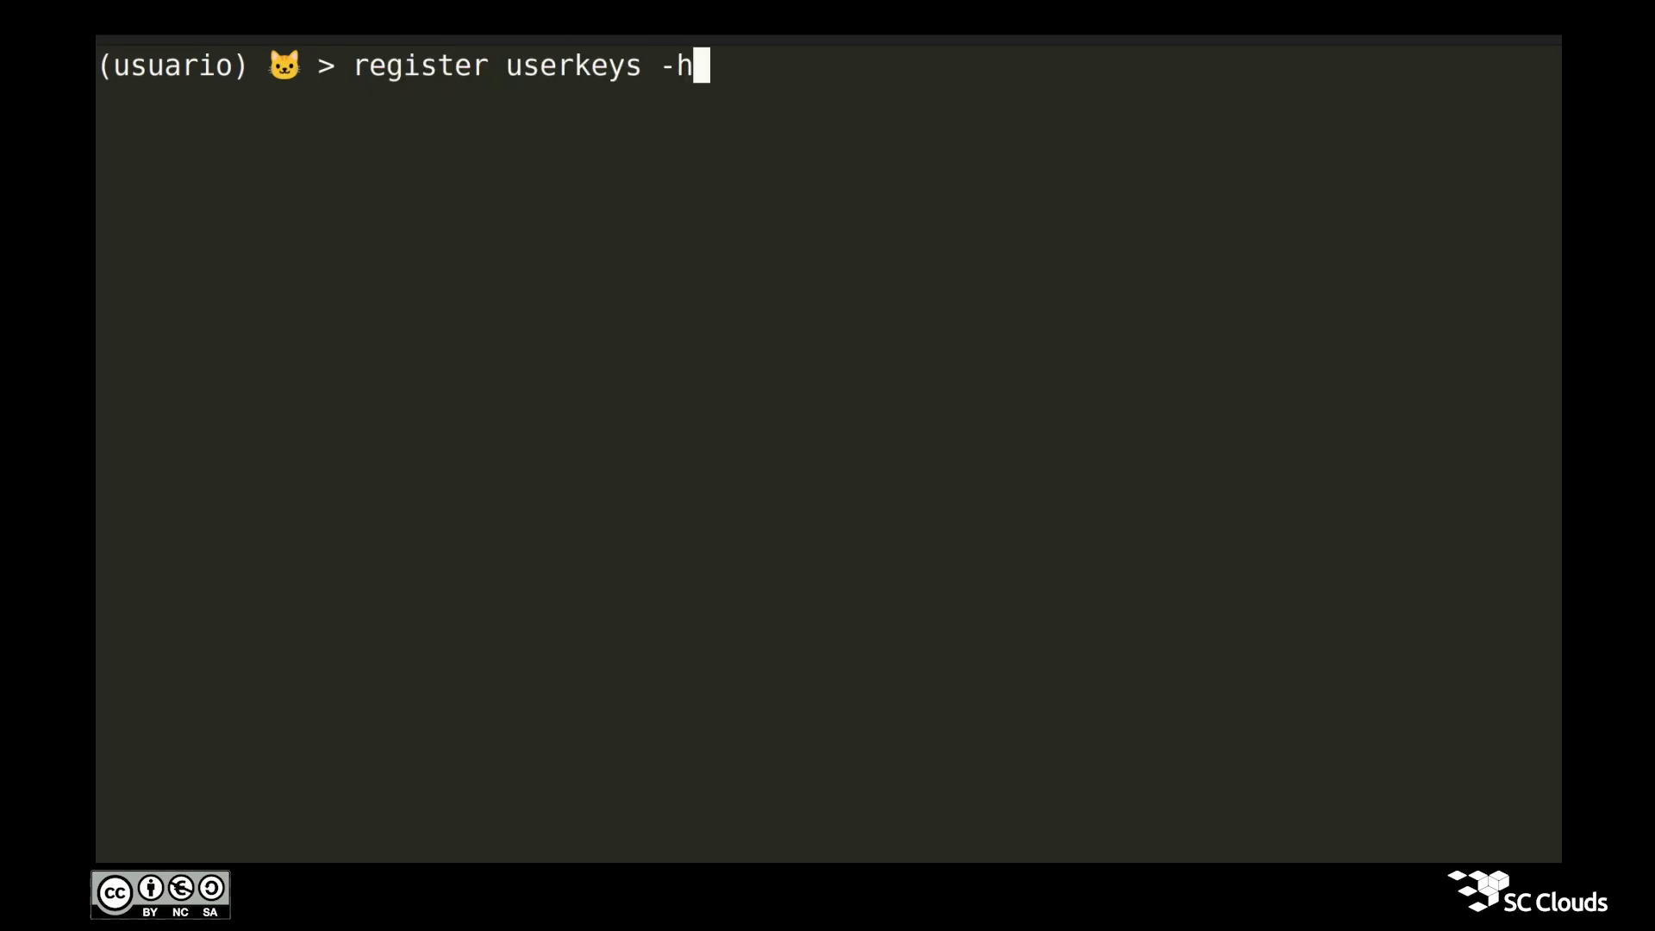
pyautogui.press('Return')
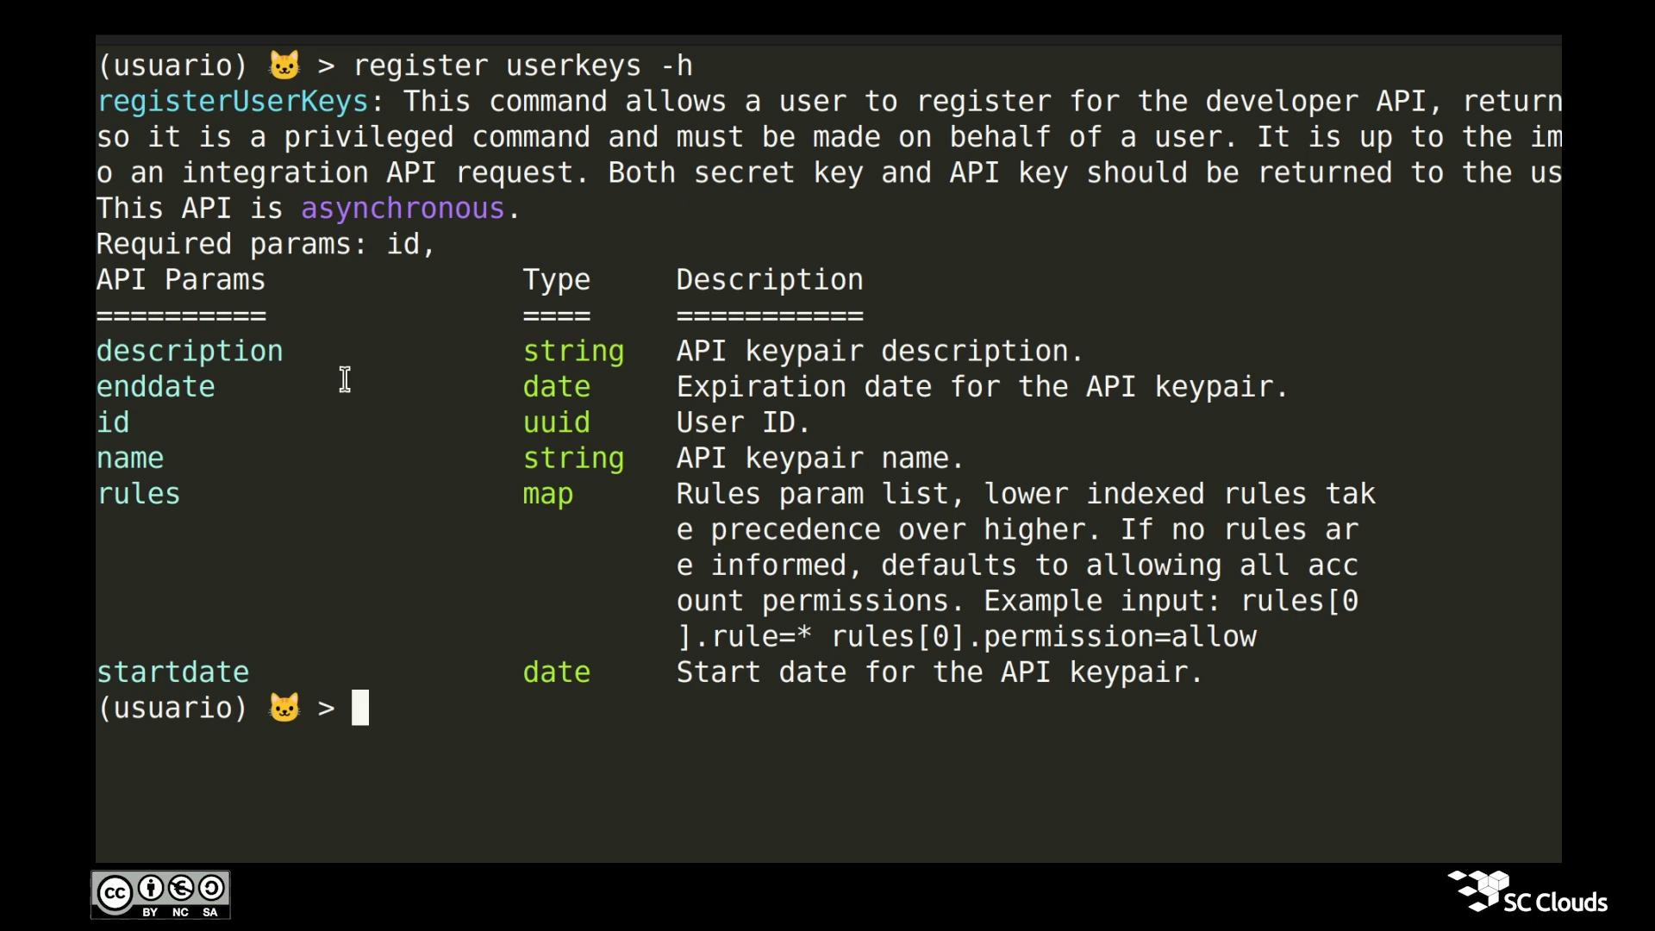
pyautogui.doubleClick(412, 207)
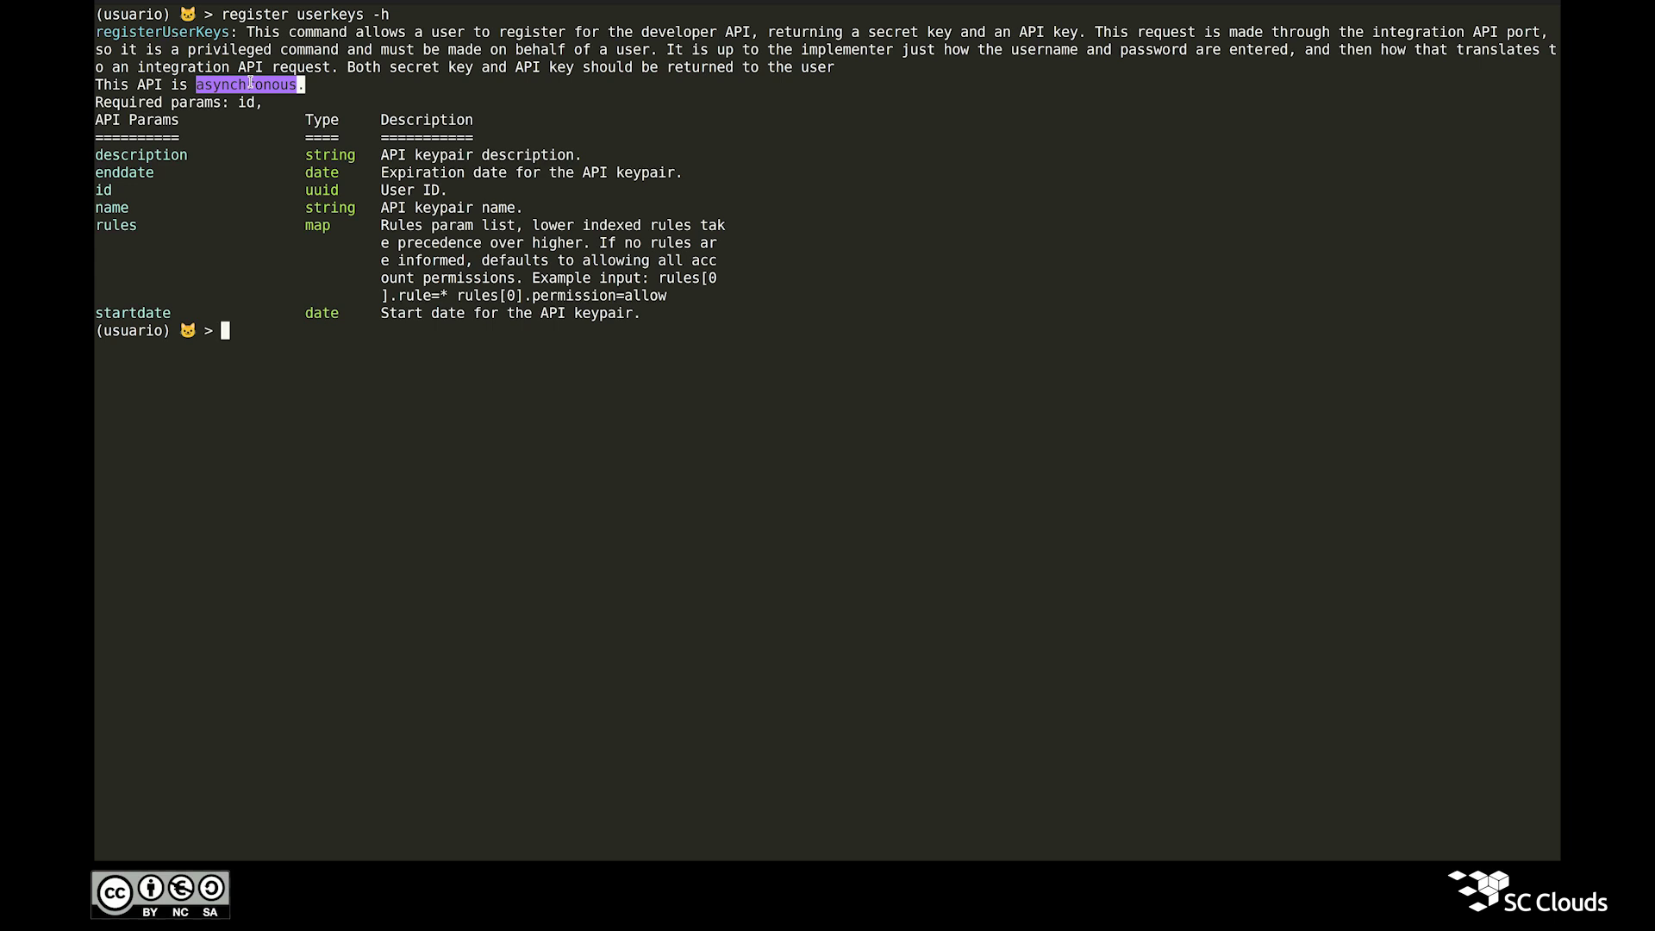
pyautogui.doubleClick(117, 227)
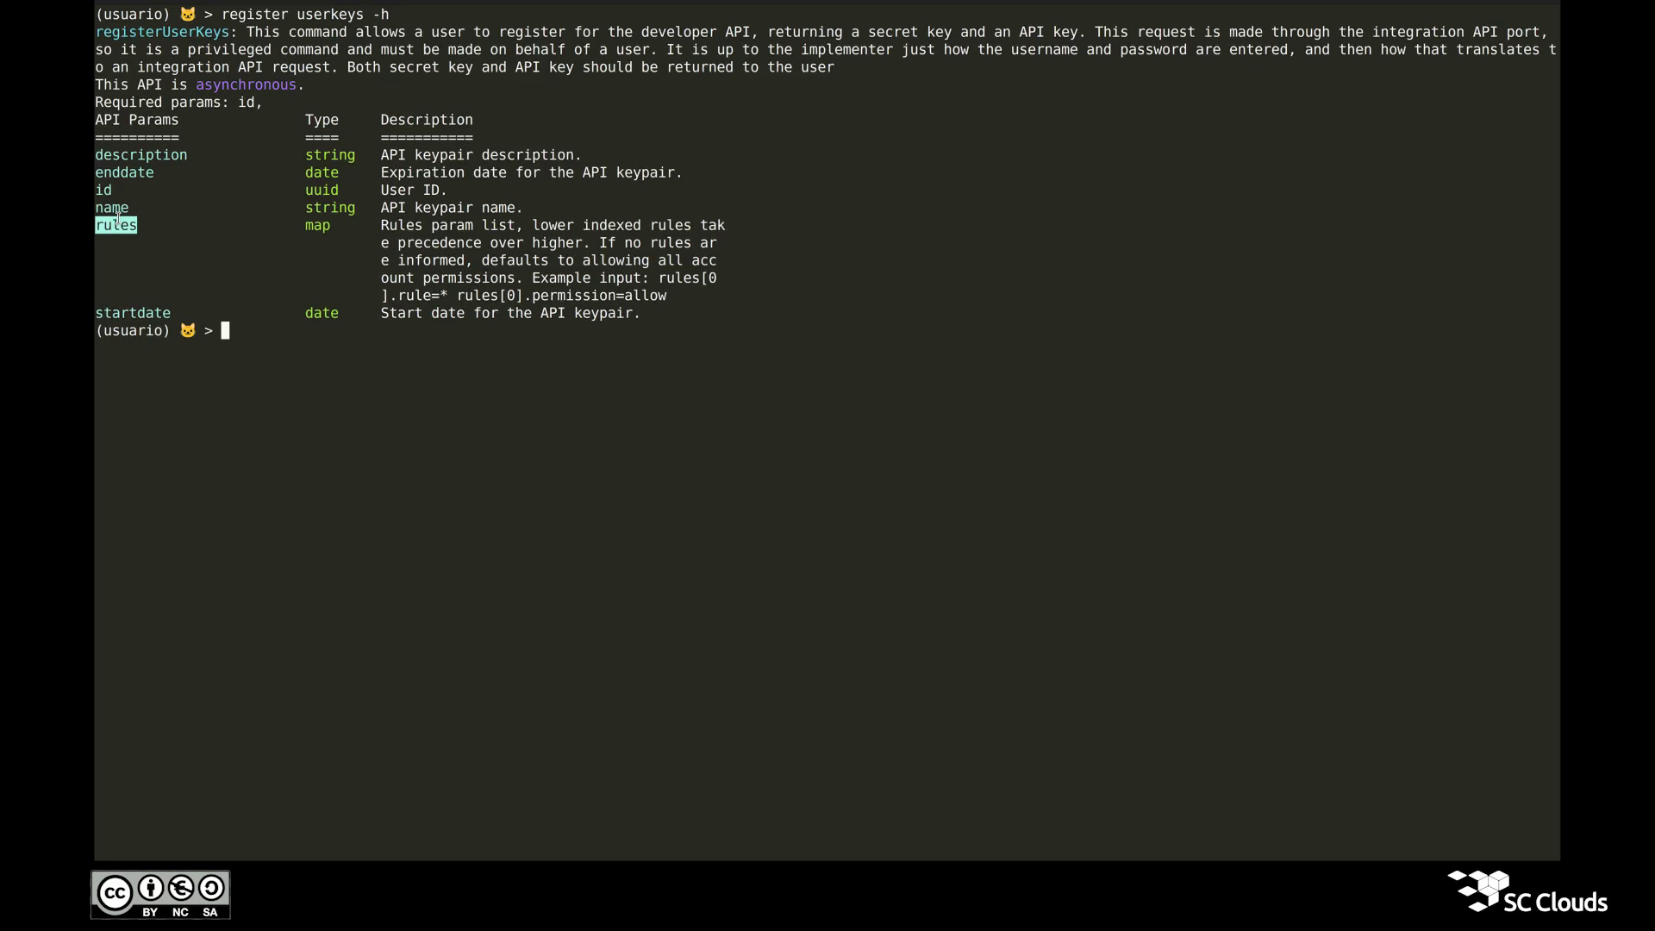
pyautogui.doubleClick(128, 314)
pyautogui.doubleClick(127, 174)
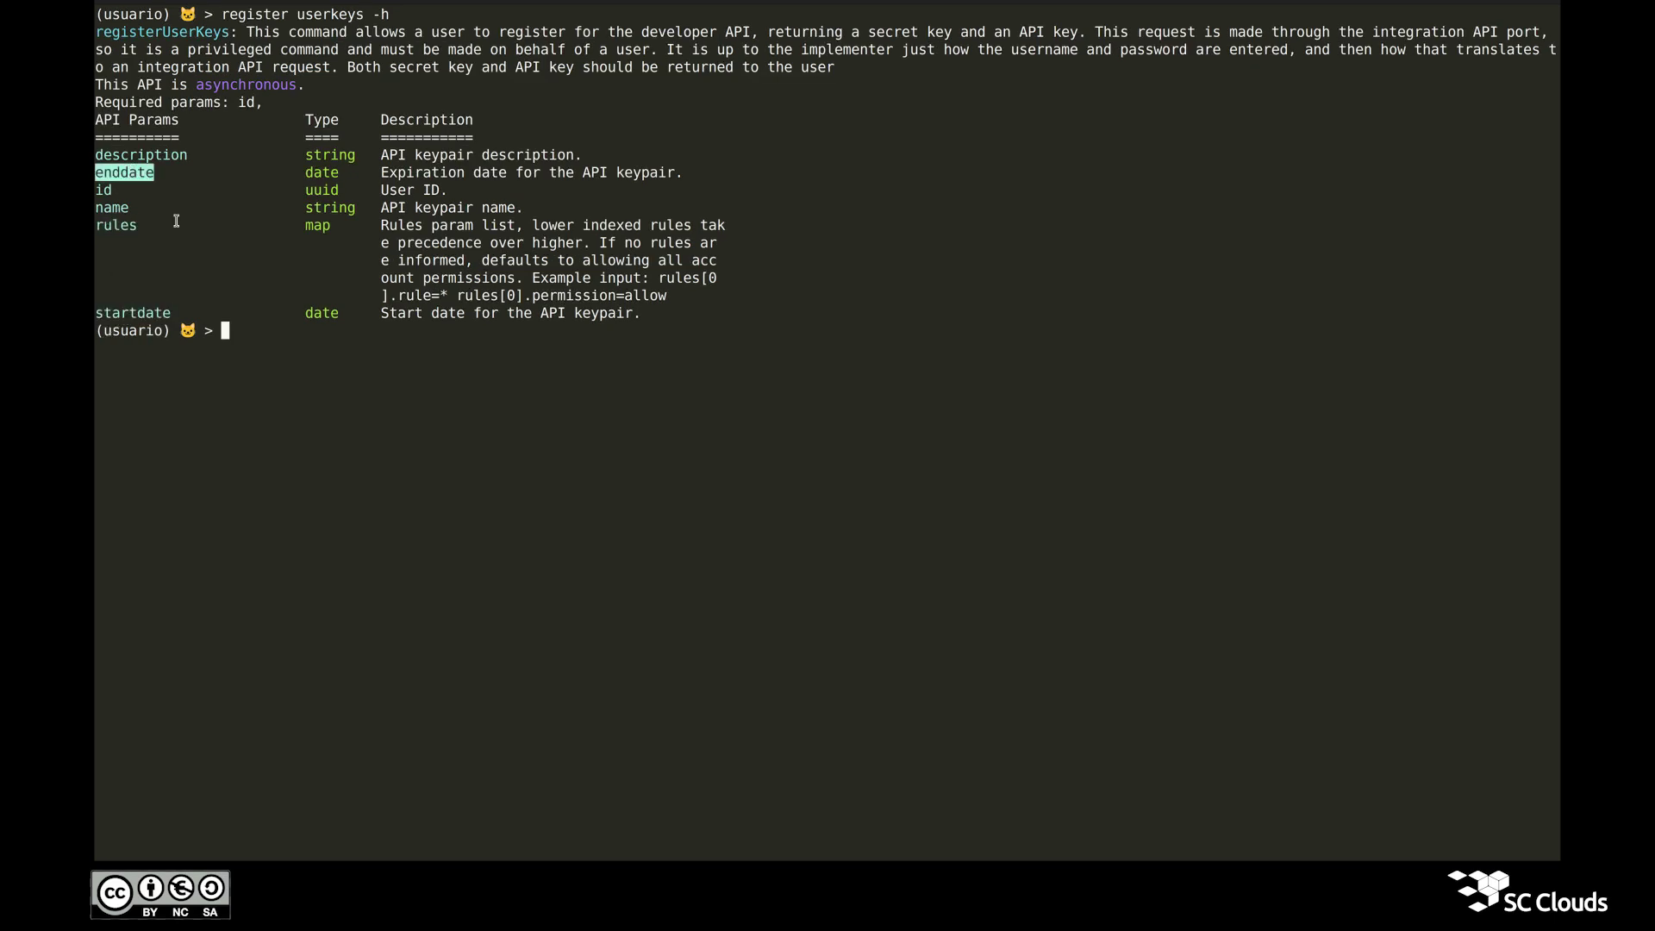
pyautogui.click(472, 456)
# Step: Start 'register userkeys id=' and paste the user's ID copied from the web UI
pyautogui.write('regi')
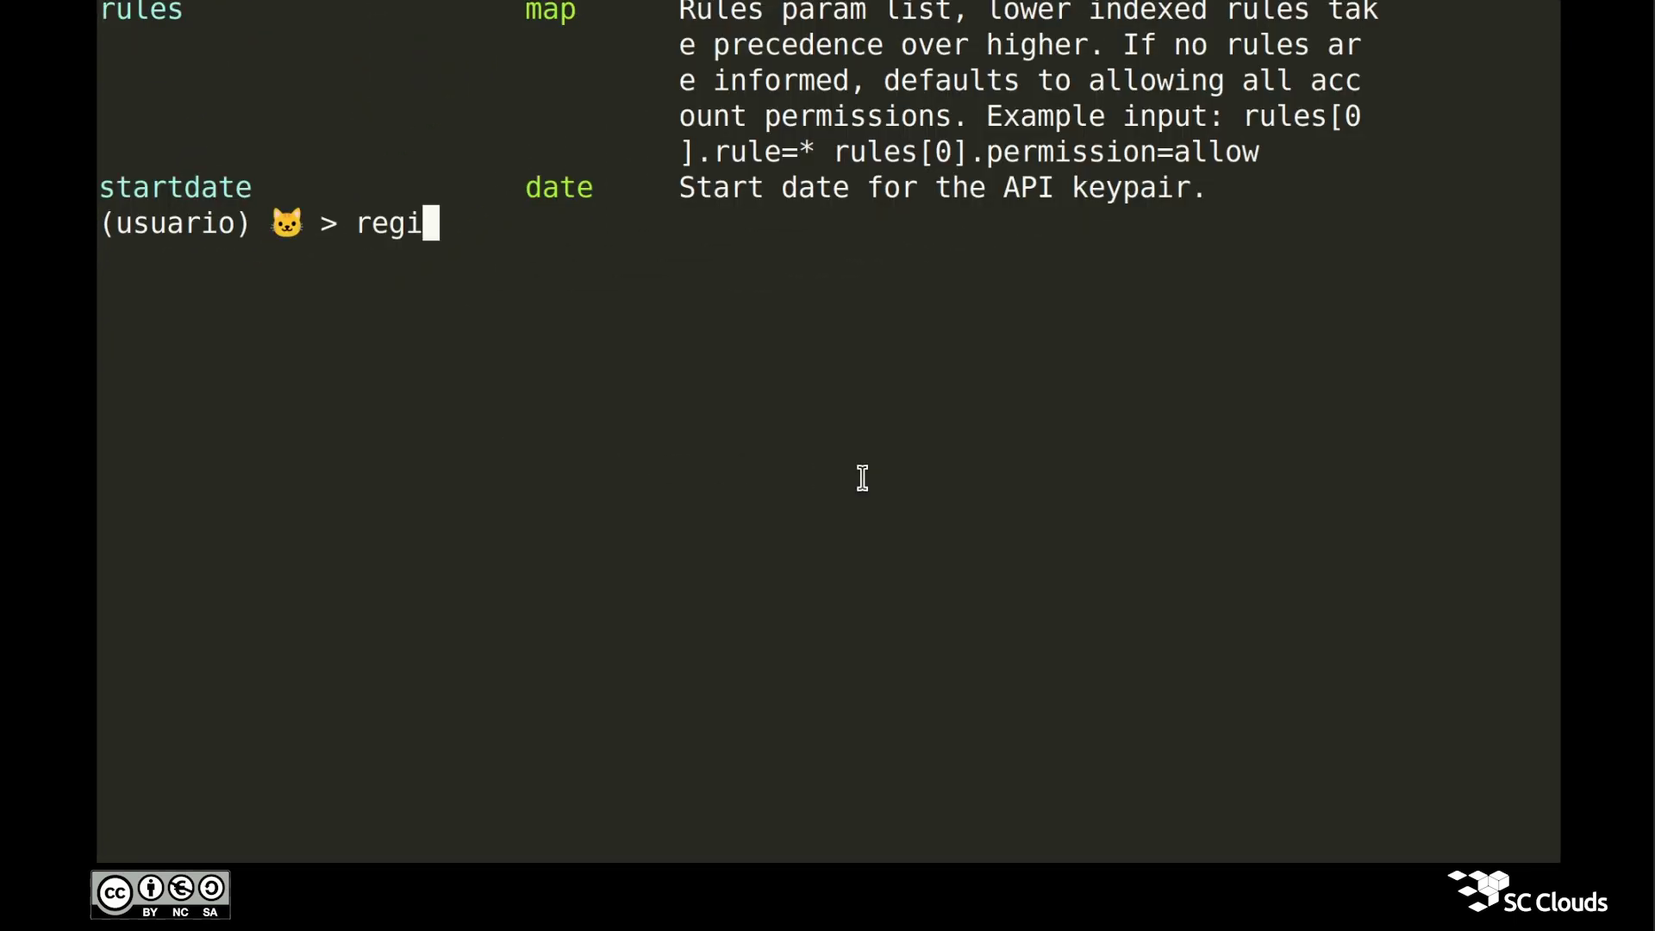
pyautogui.write('ster userkeys ')
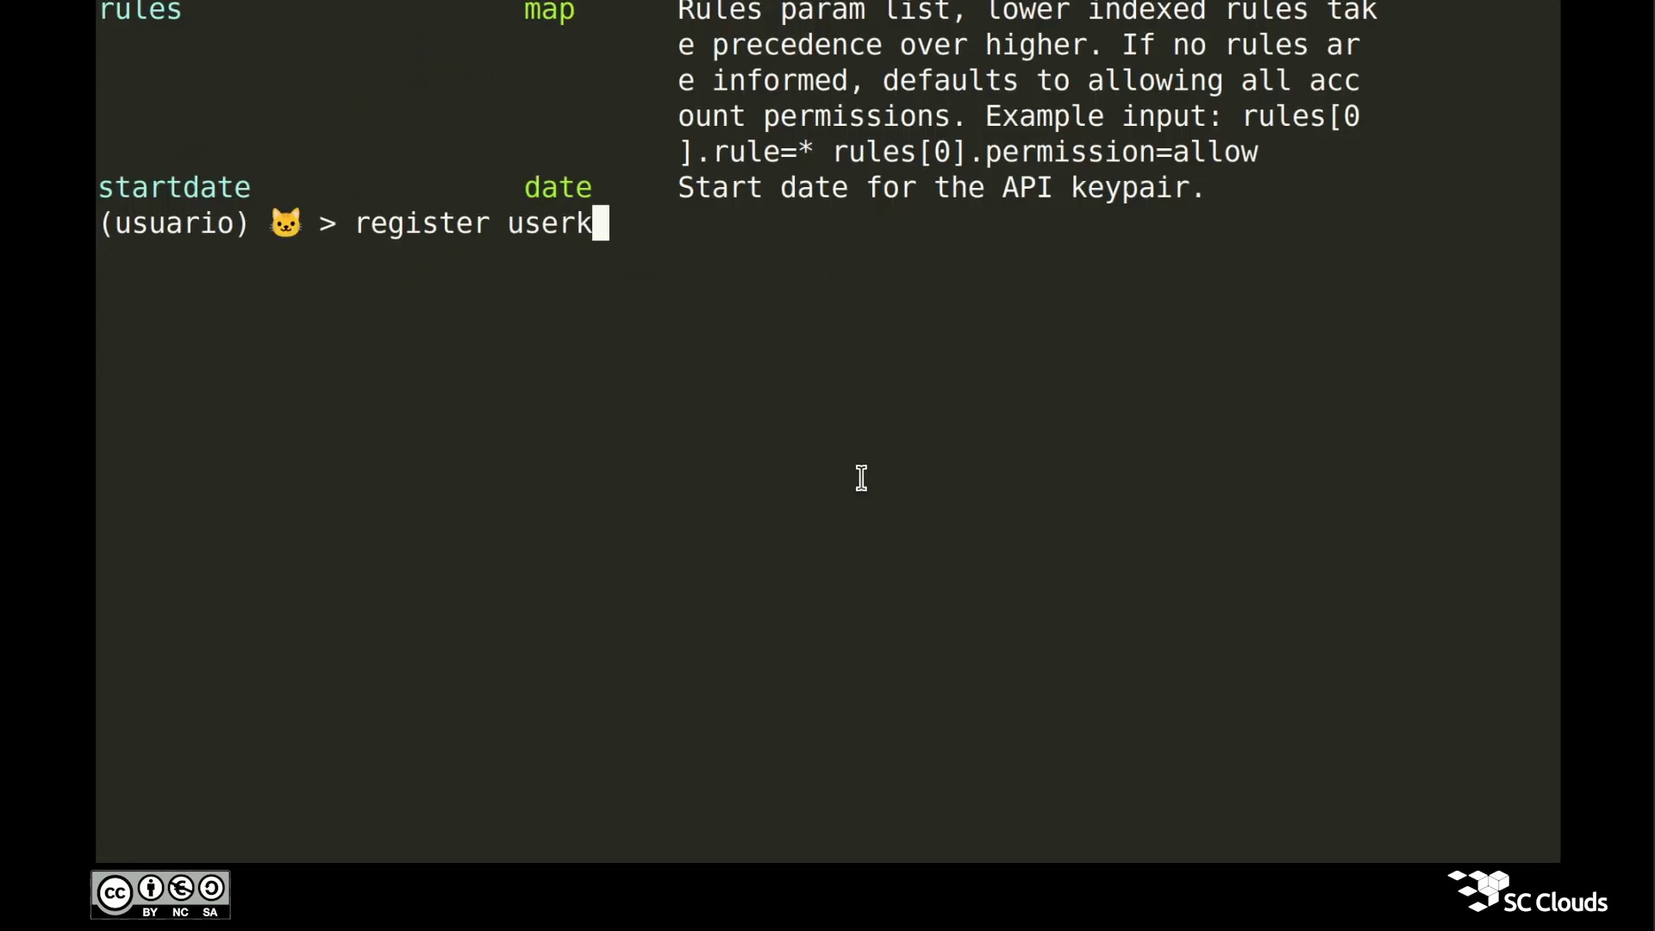
pyautogui.write('id=')
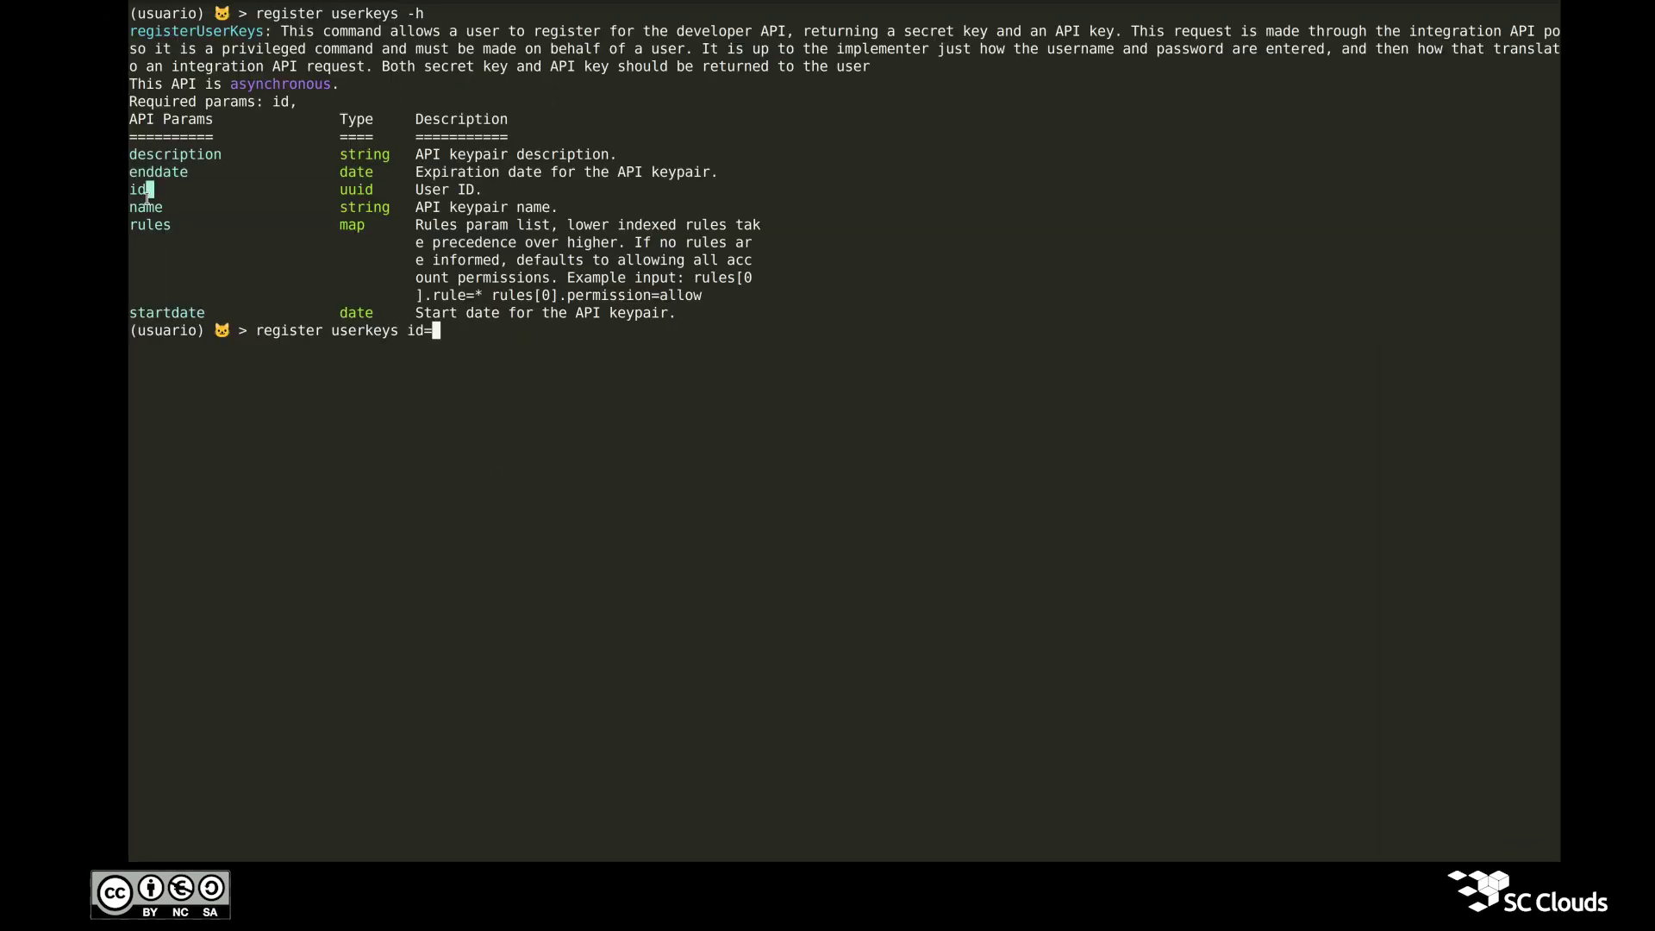
pyautogui.tripleClick(148, 191)
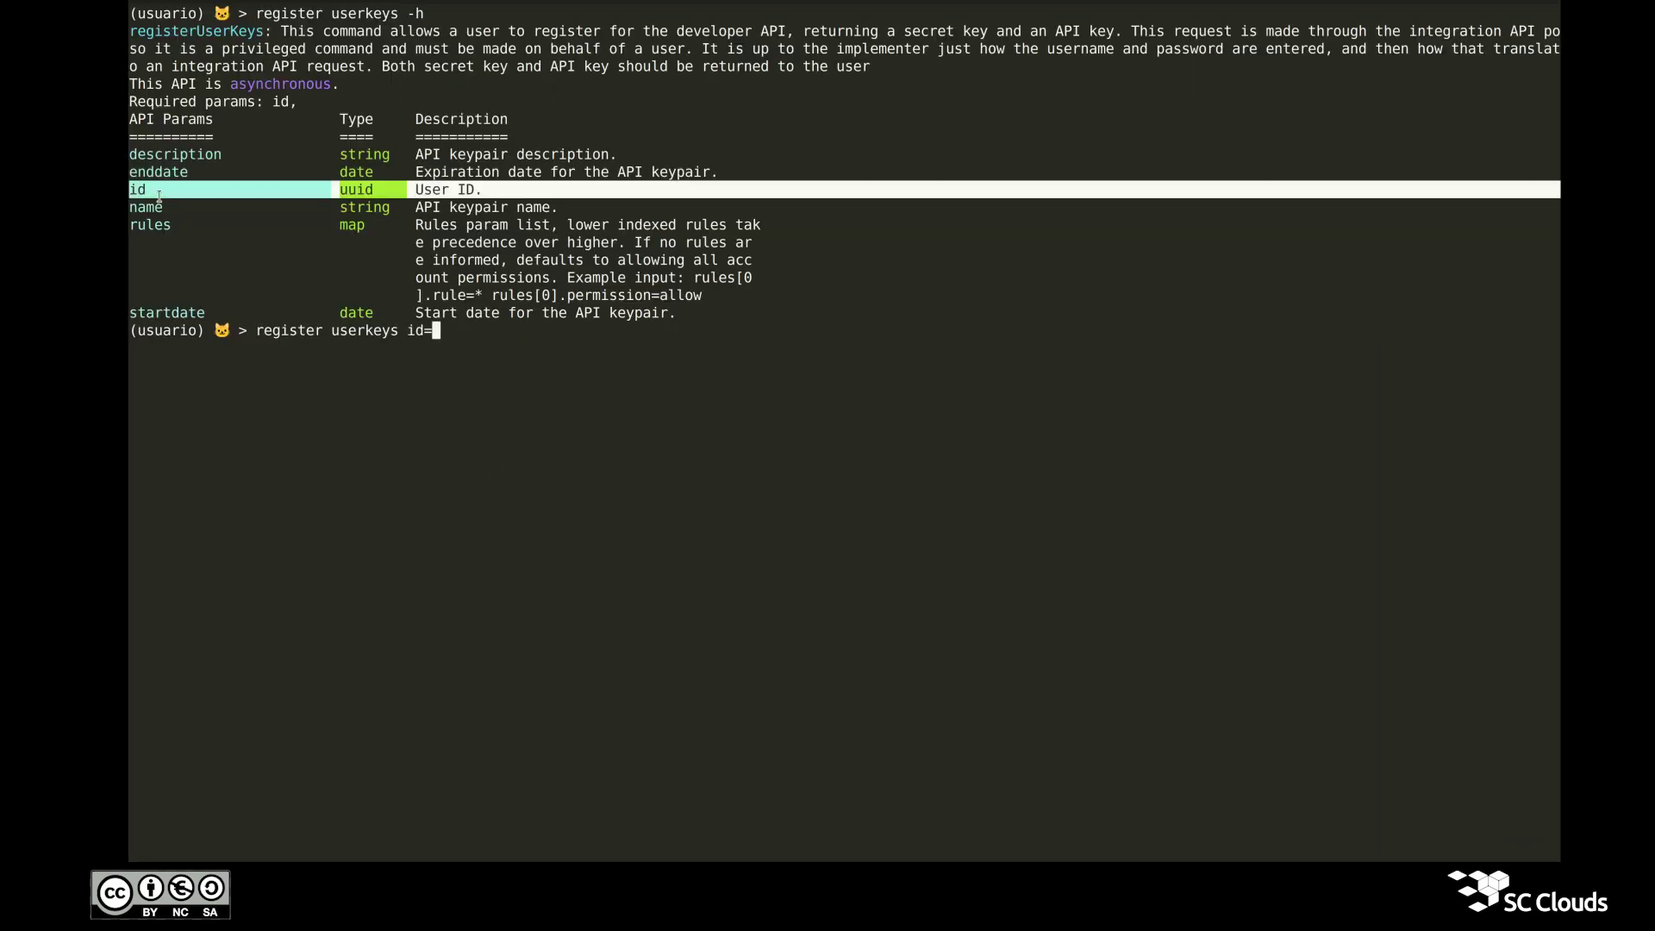
pyautogui.doubleClick(352, 191)
pyautogui.tripleClick(394, 191)
pyautogui.click(397, 203)
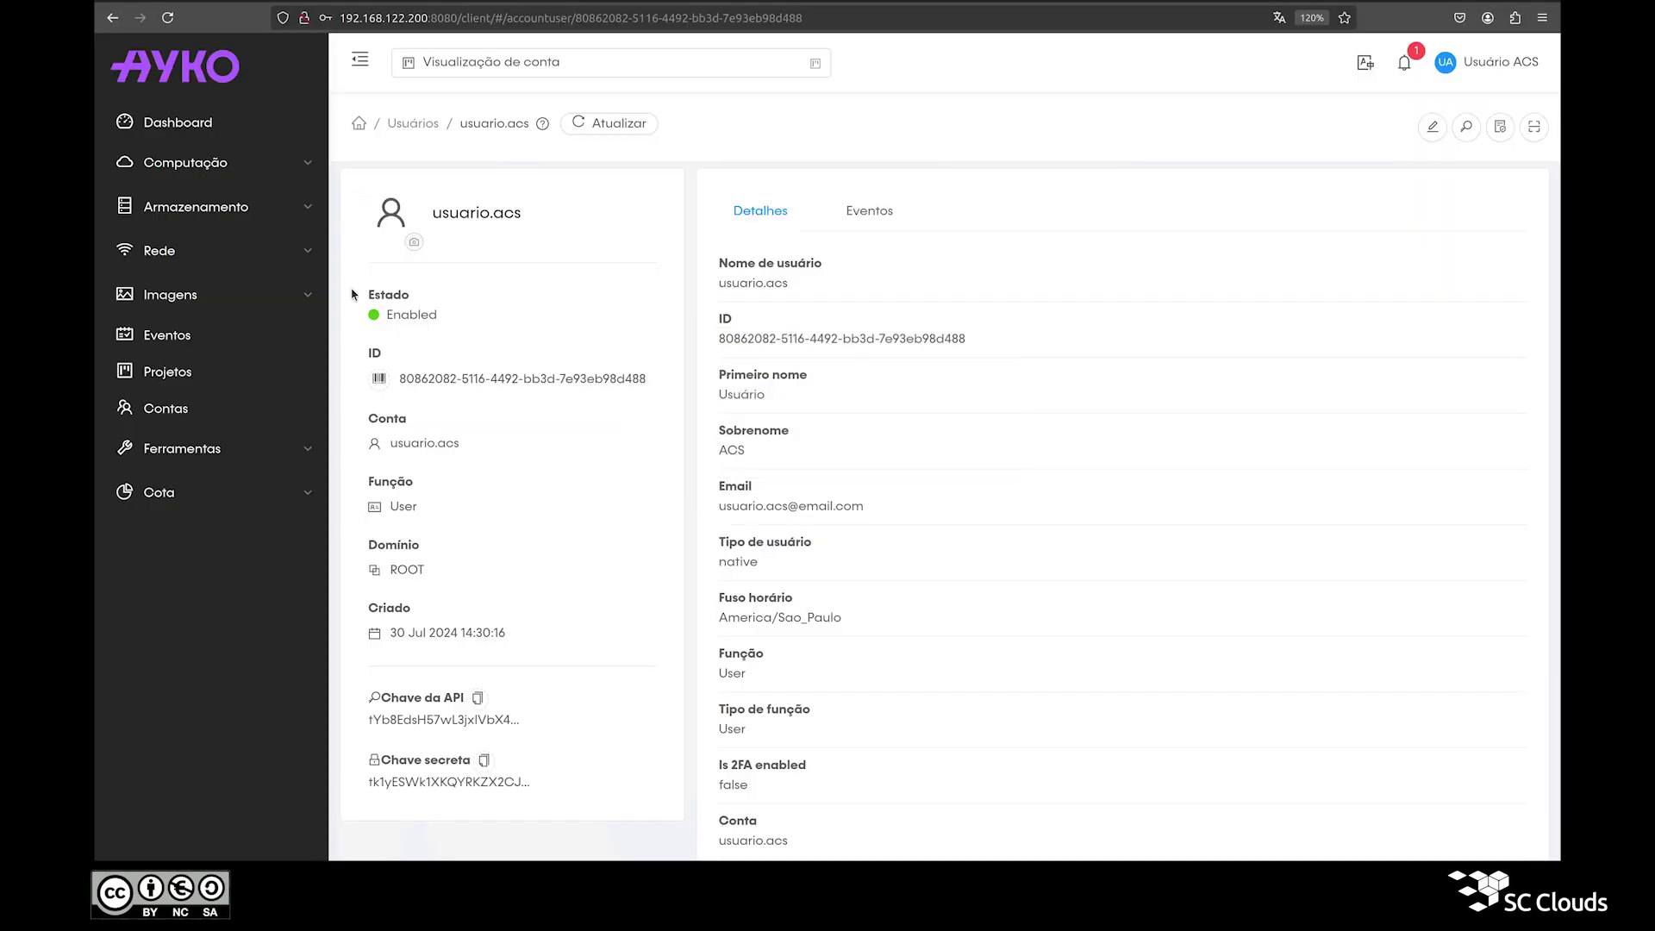
pyautogui.tripleClick(466, 213)
pyautogui.click(380, 381)
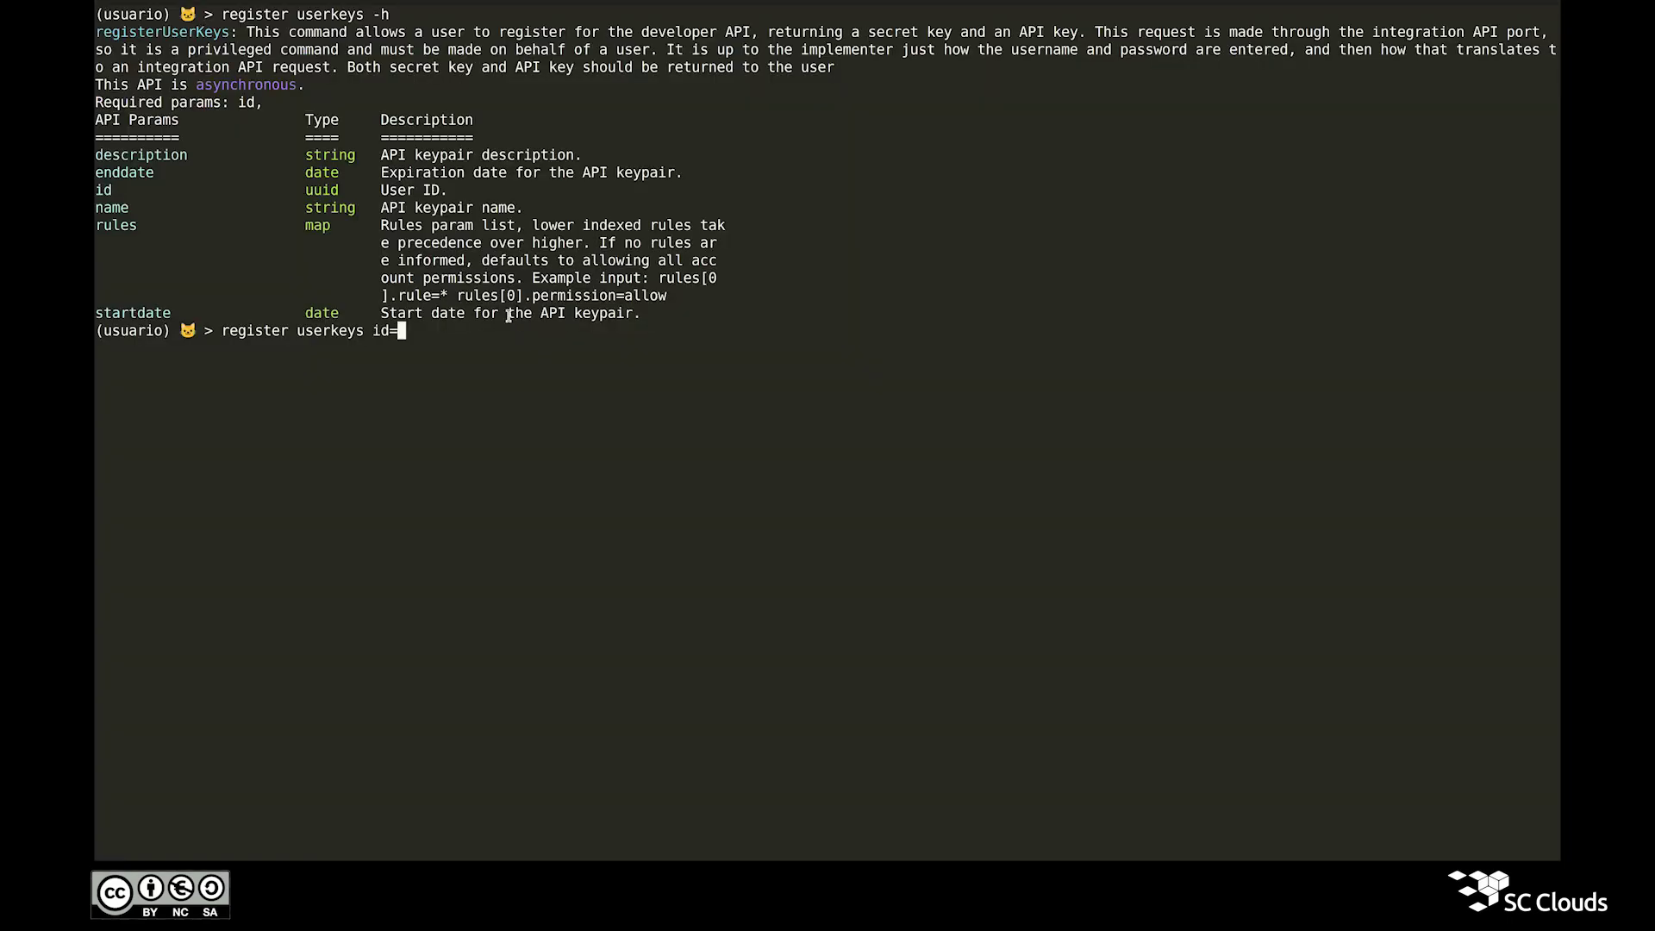
pyautogui.hotkey('ctrl', 'shift', 'v')
# Step: Add name="Chaves para listVolumes" to the register userkeys command
pyautogui.write('name=')
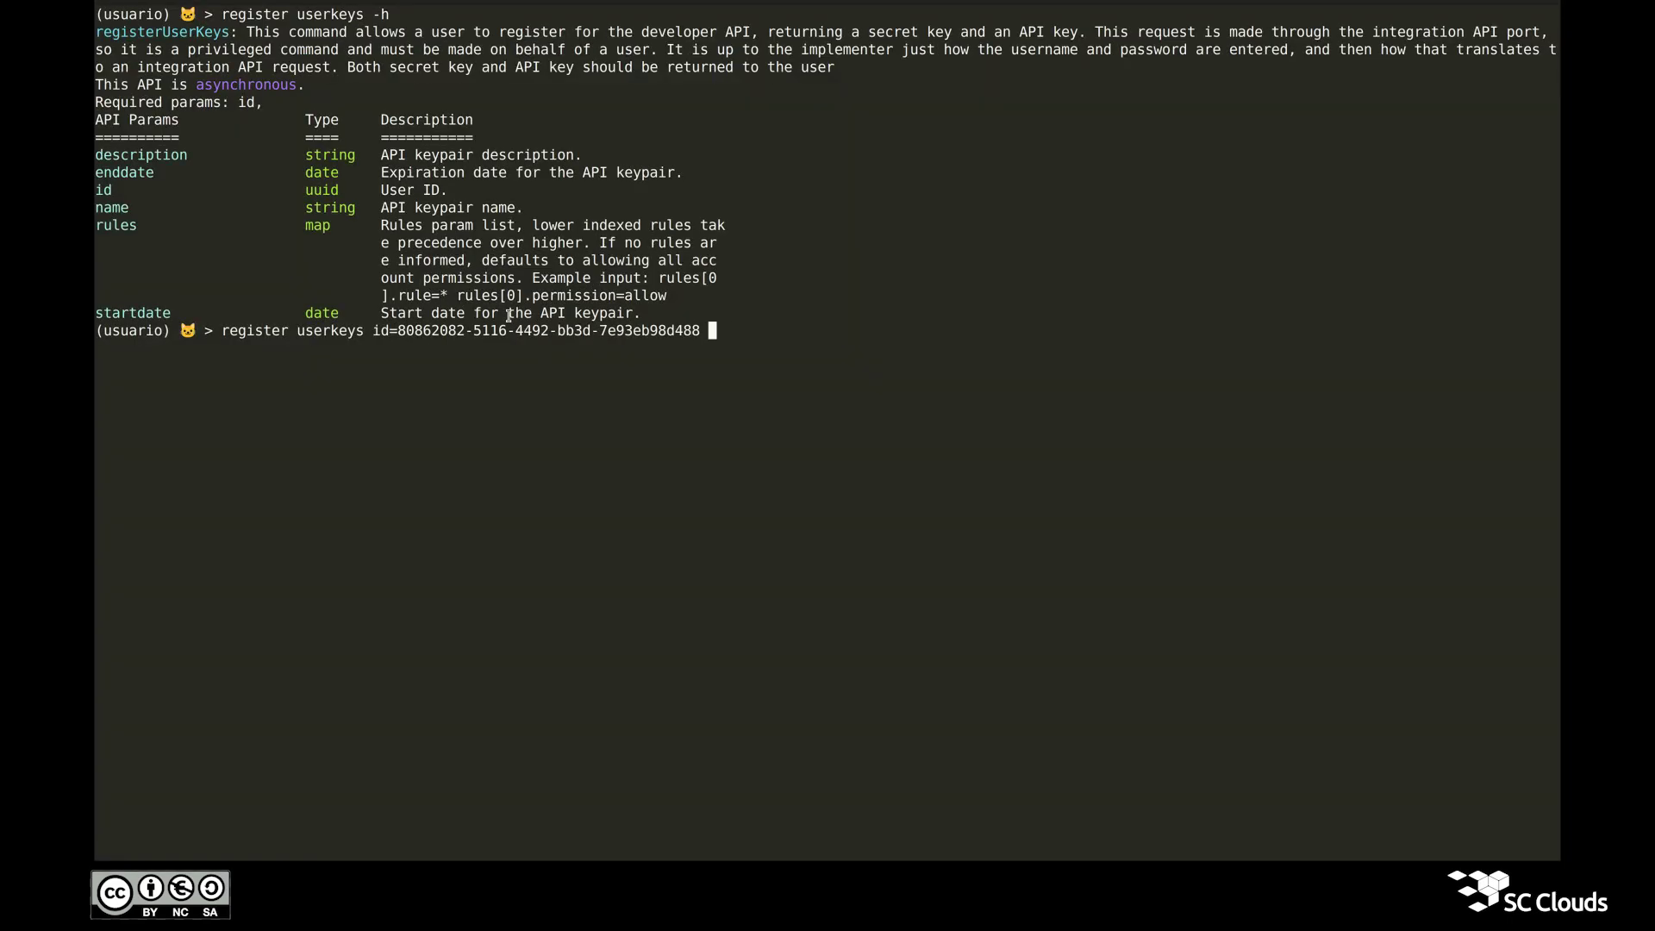
pyautogui.write('"')
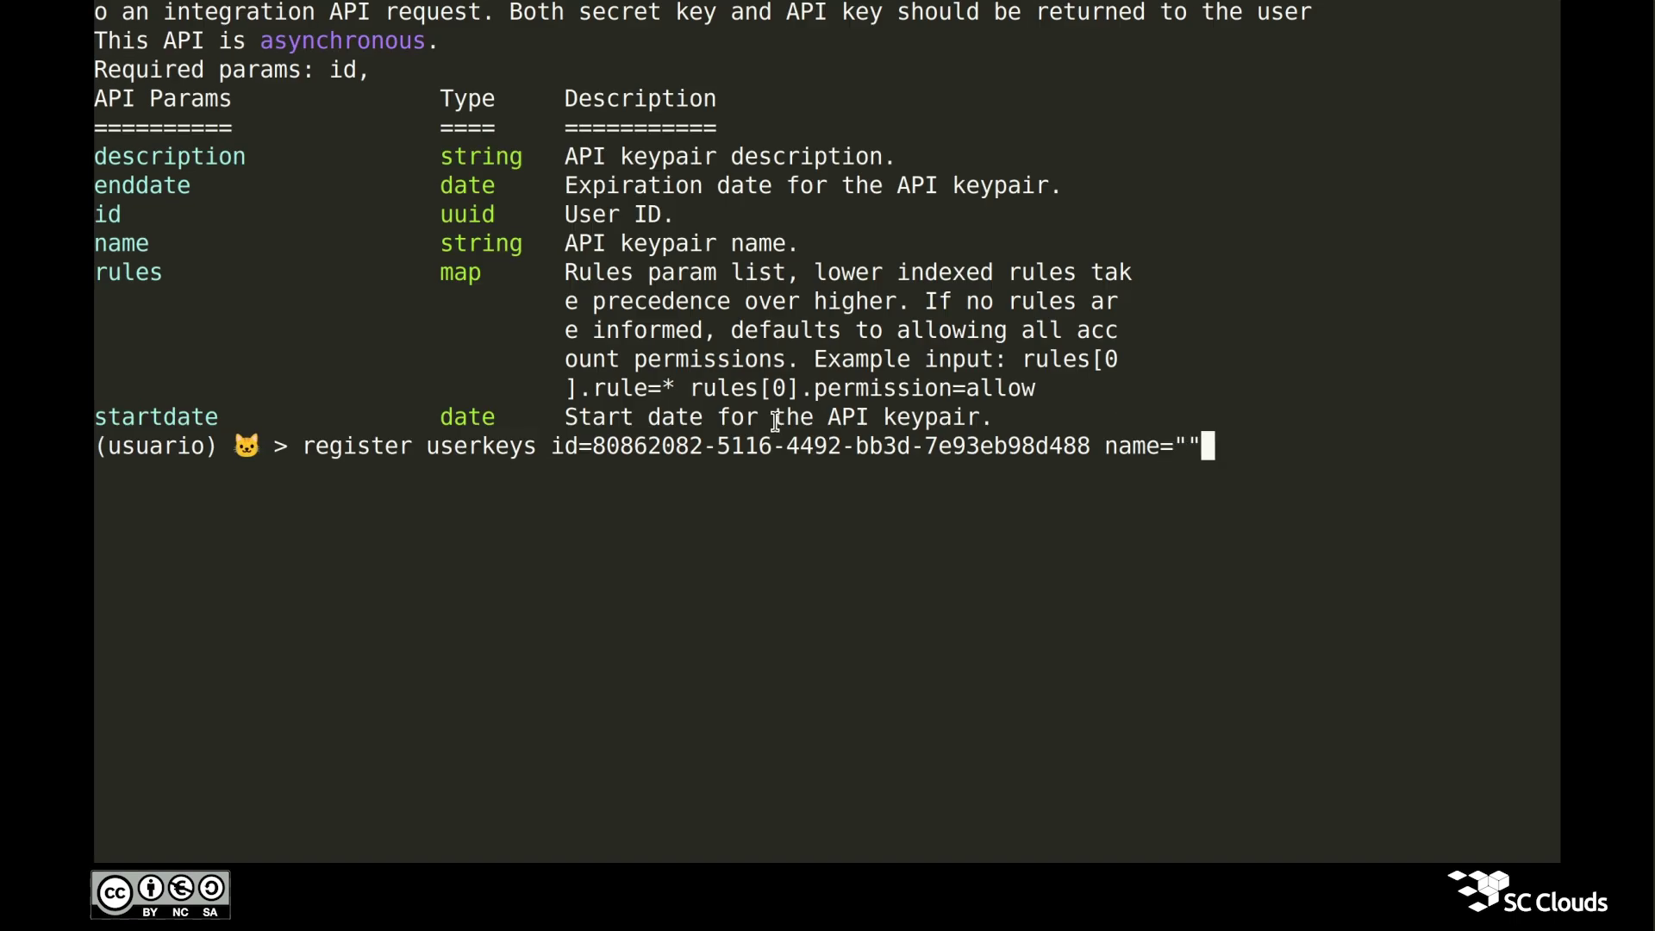
pyautogui.write('Ch')
pyautogui.write('aves para')
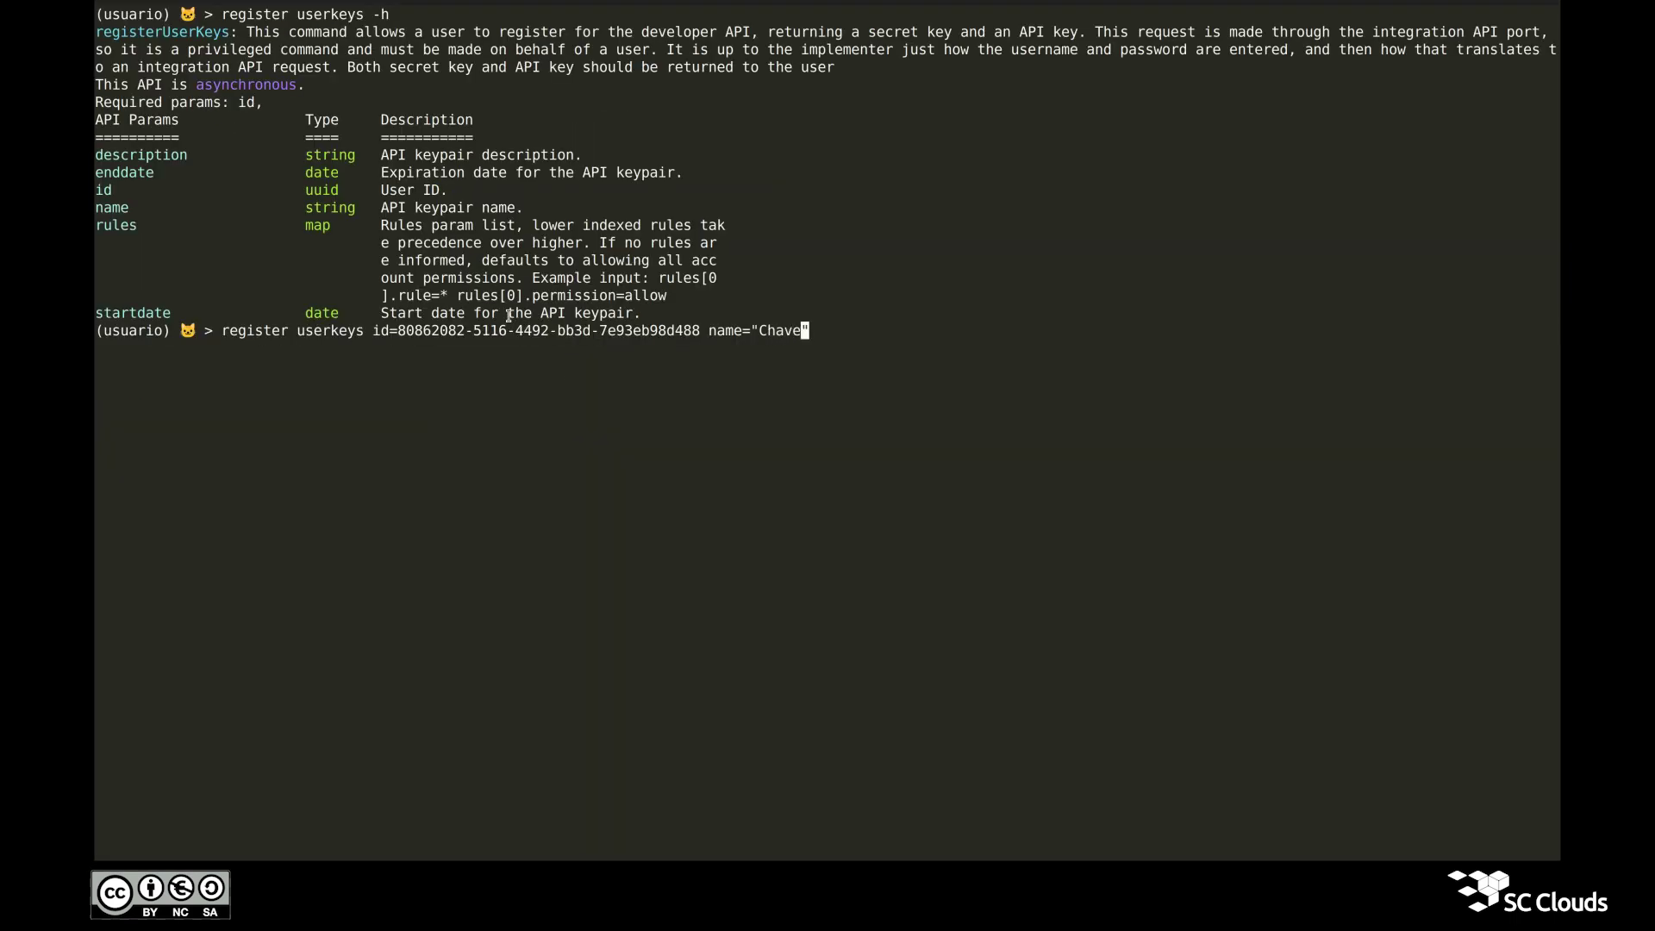
pyautogui.write(' listVolu')
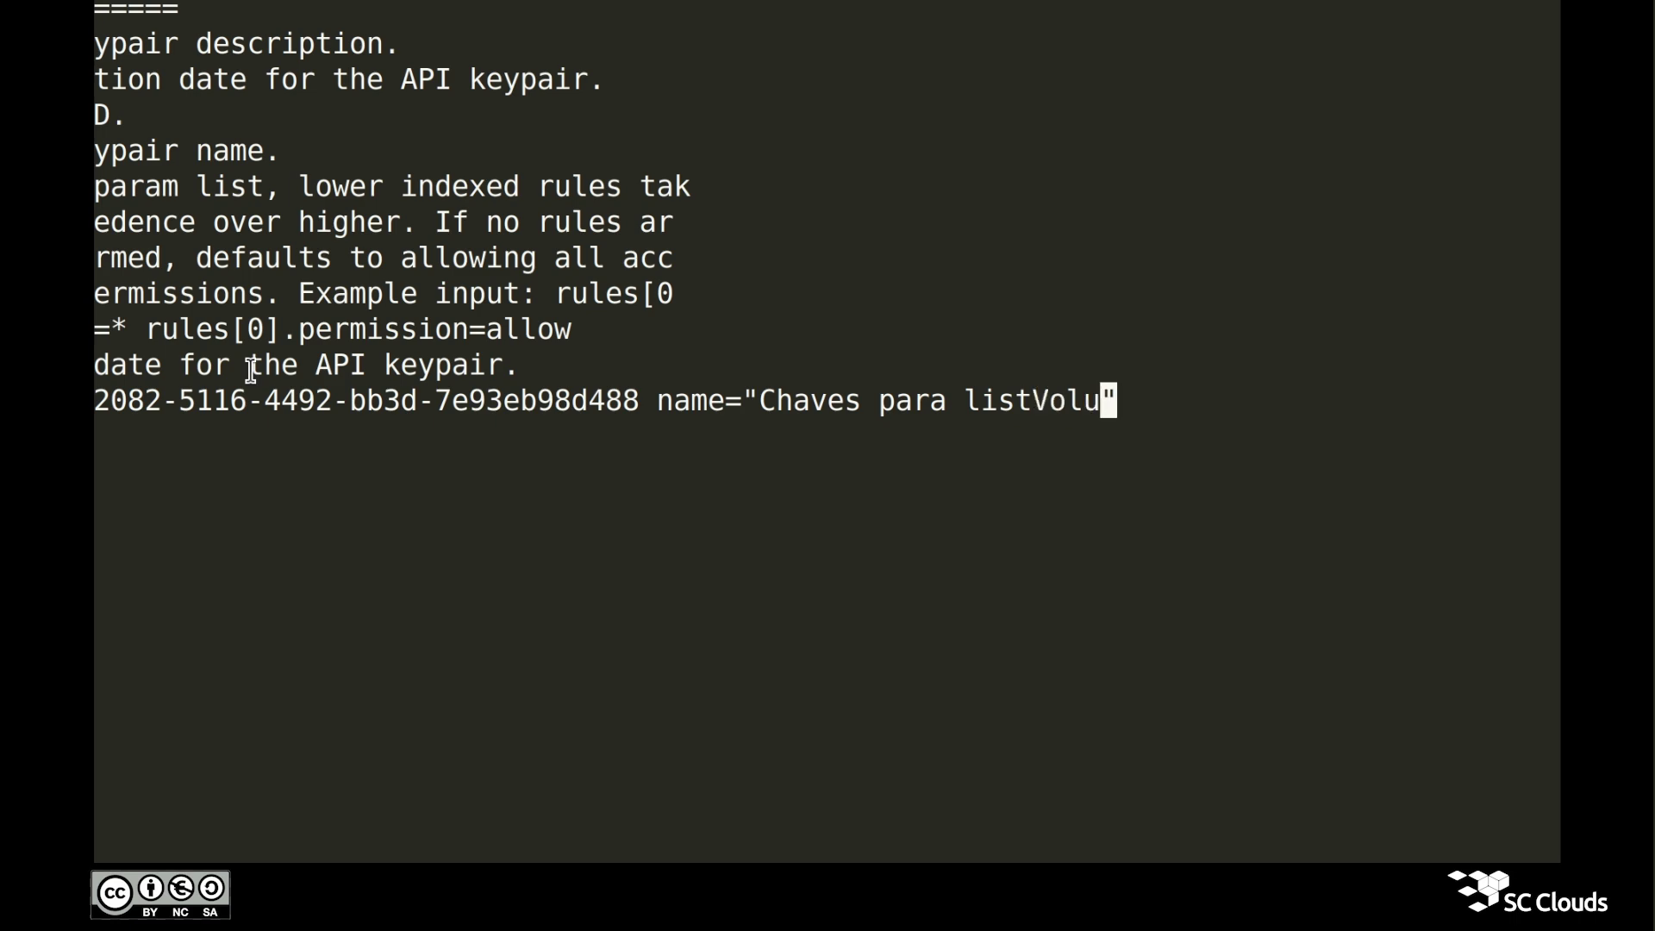
pyautogui.write('mes')
pyautogui.doubleClick(852, 403)
pyautogui.doubleClick(982, 403)
pyautogui.click(982, 404)
pyautogui.press('Right')
# Step: Add description "Par de chaves de API para listagem de discos", startdate=2024-08-07 and enddate=2024-08-08
pyautogui.write('d')
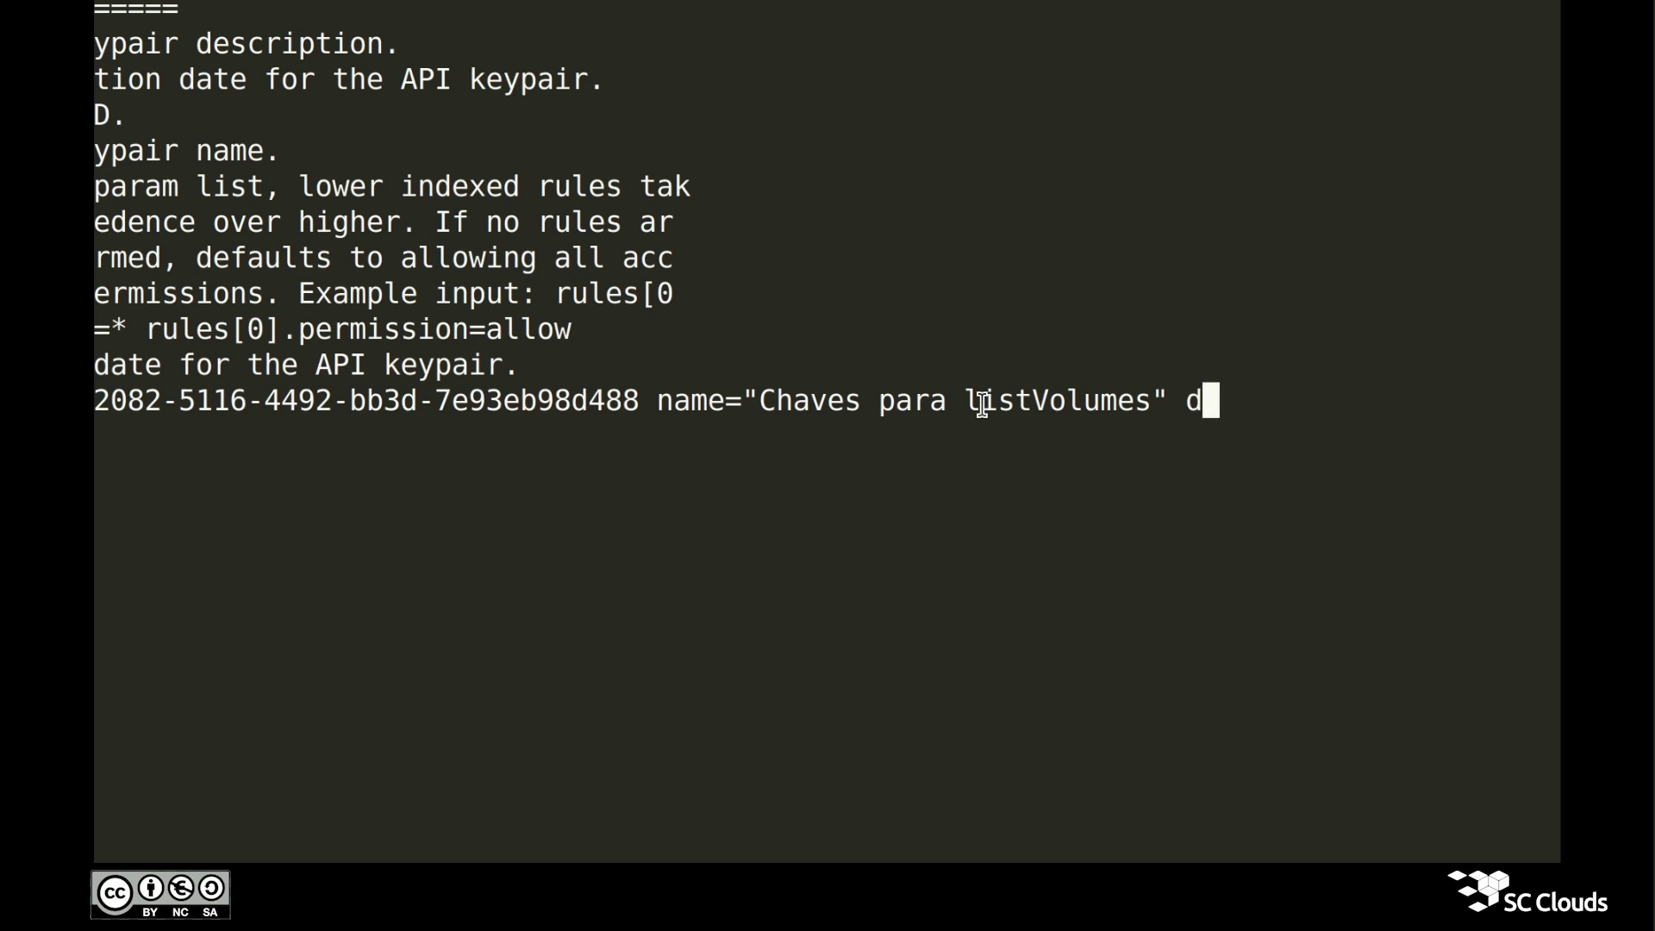
pyautogui.write('escription="')
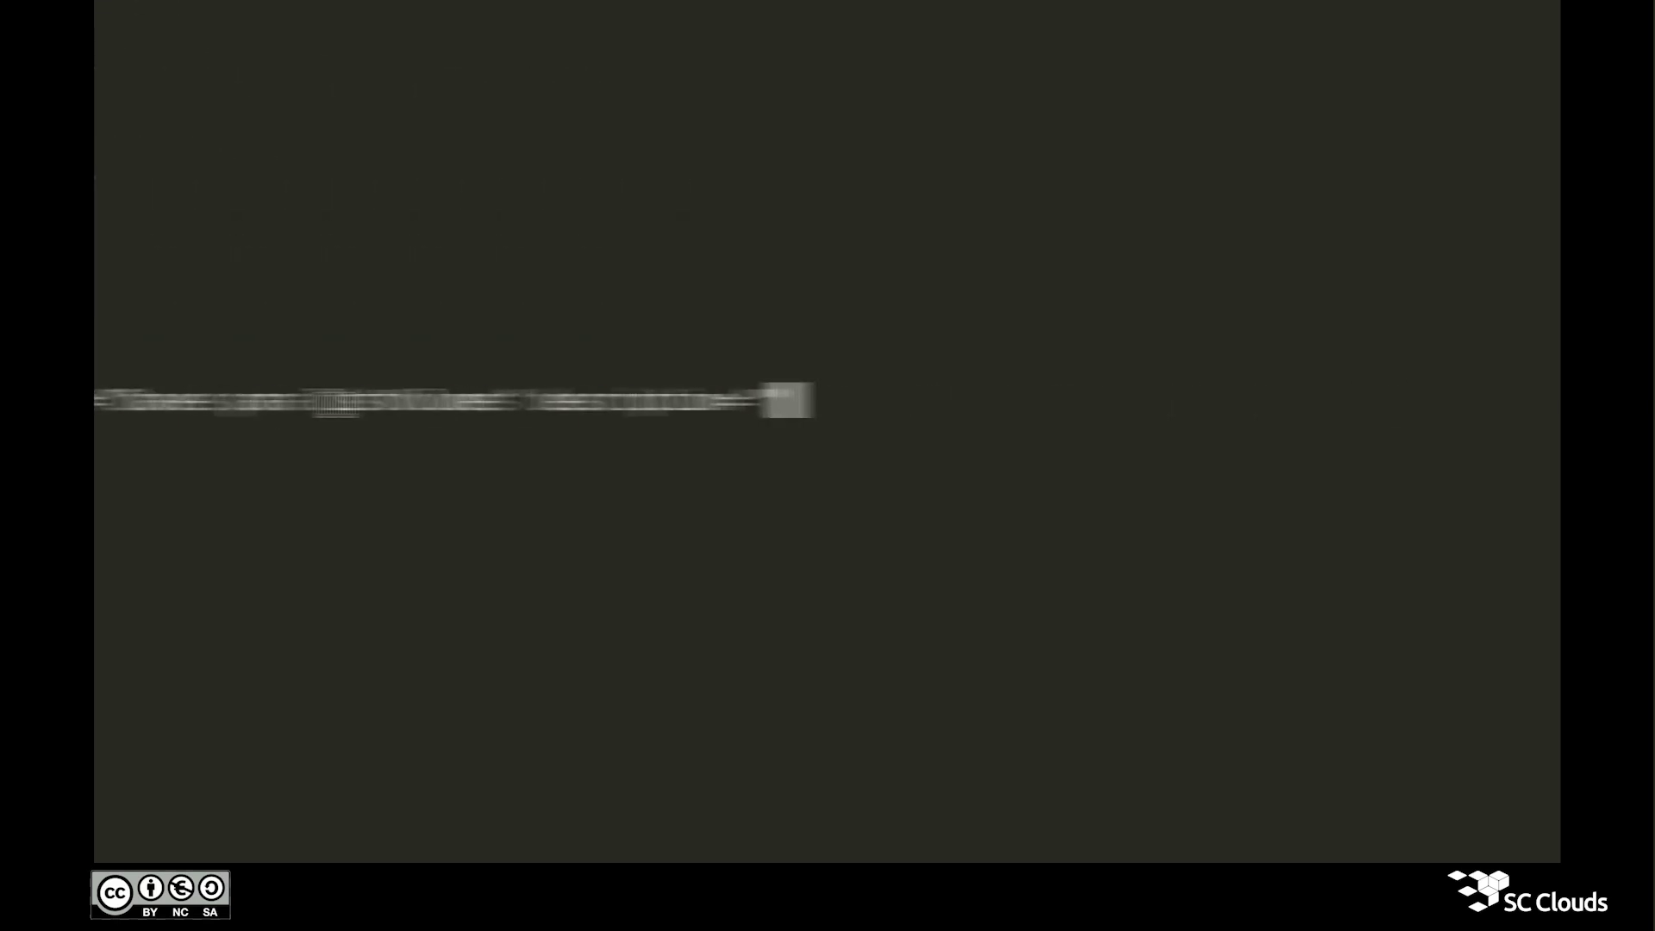
pyautogui.write('Par de chaves de API para lista')
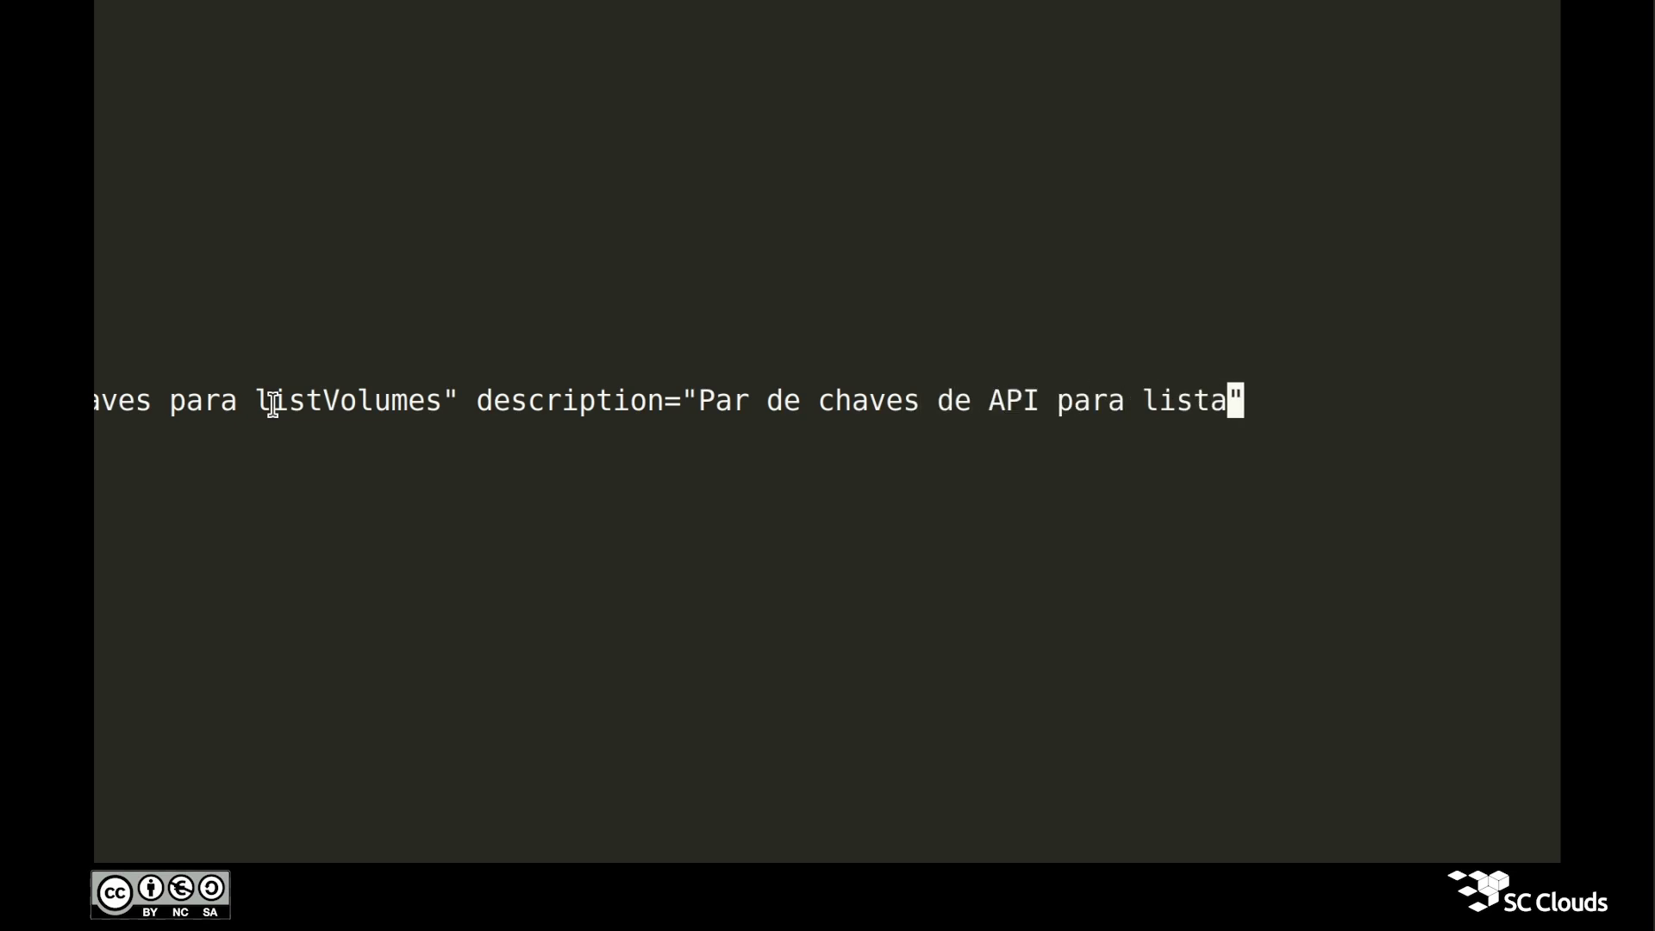
pyautogui.write('gem de')
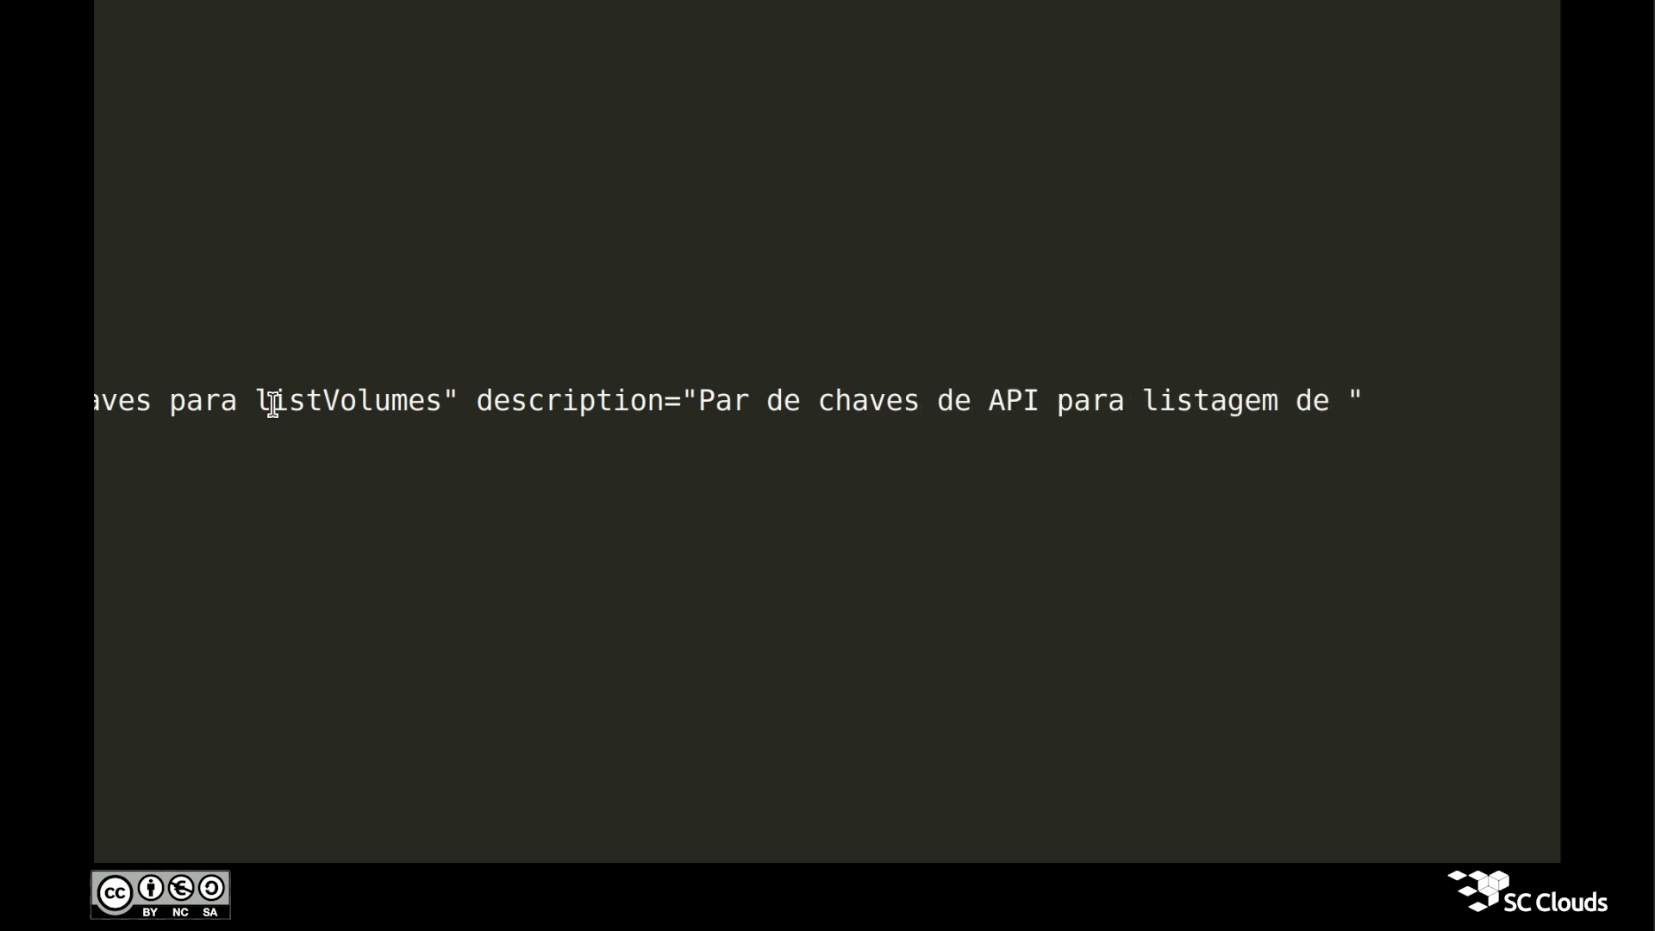
pyautogui.write('discos')
pyautogui.press('End')
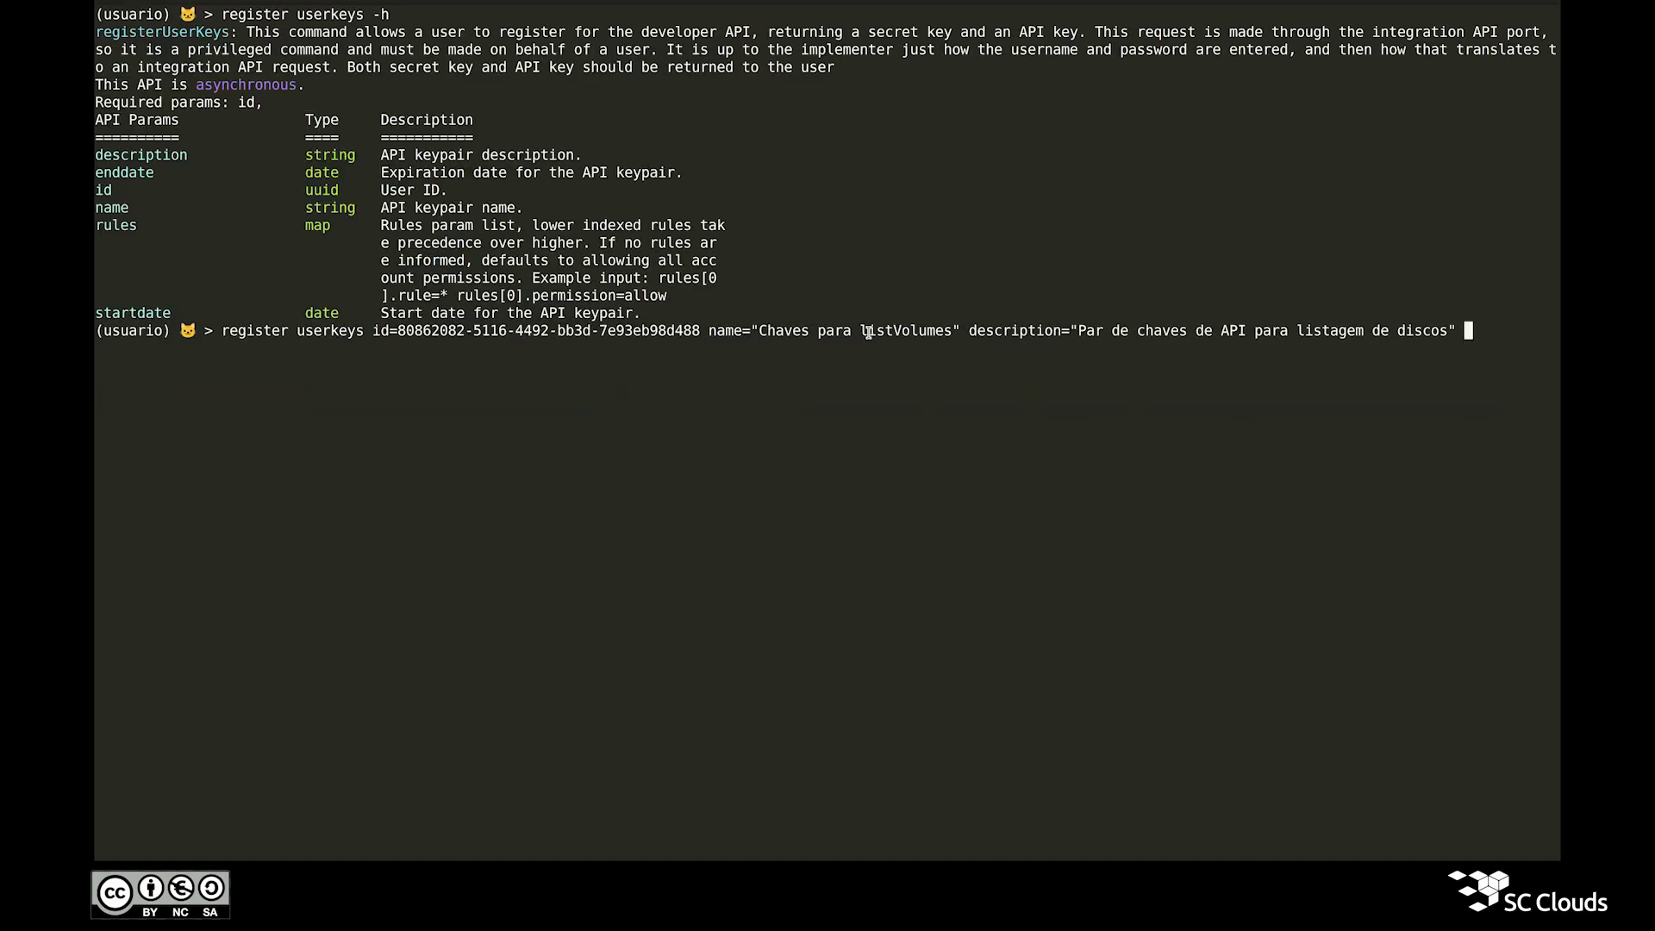
pyautogui.write('startdate=2024-08-07')
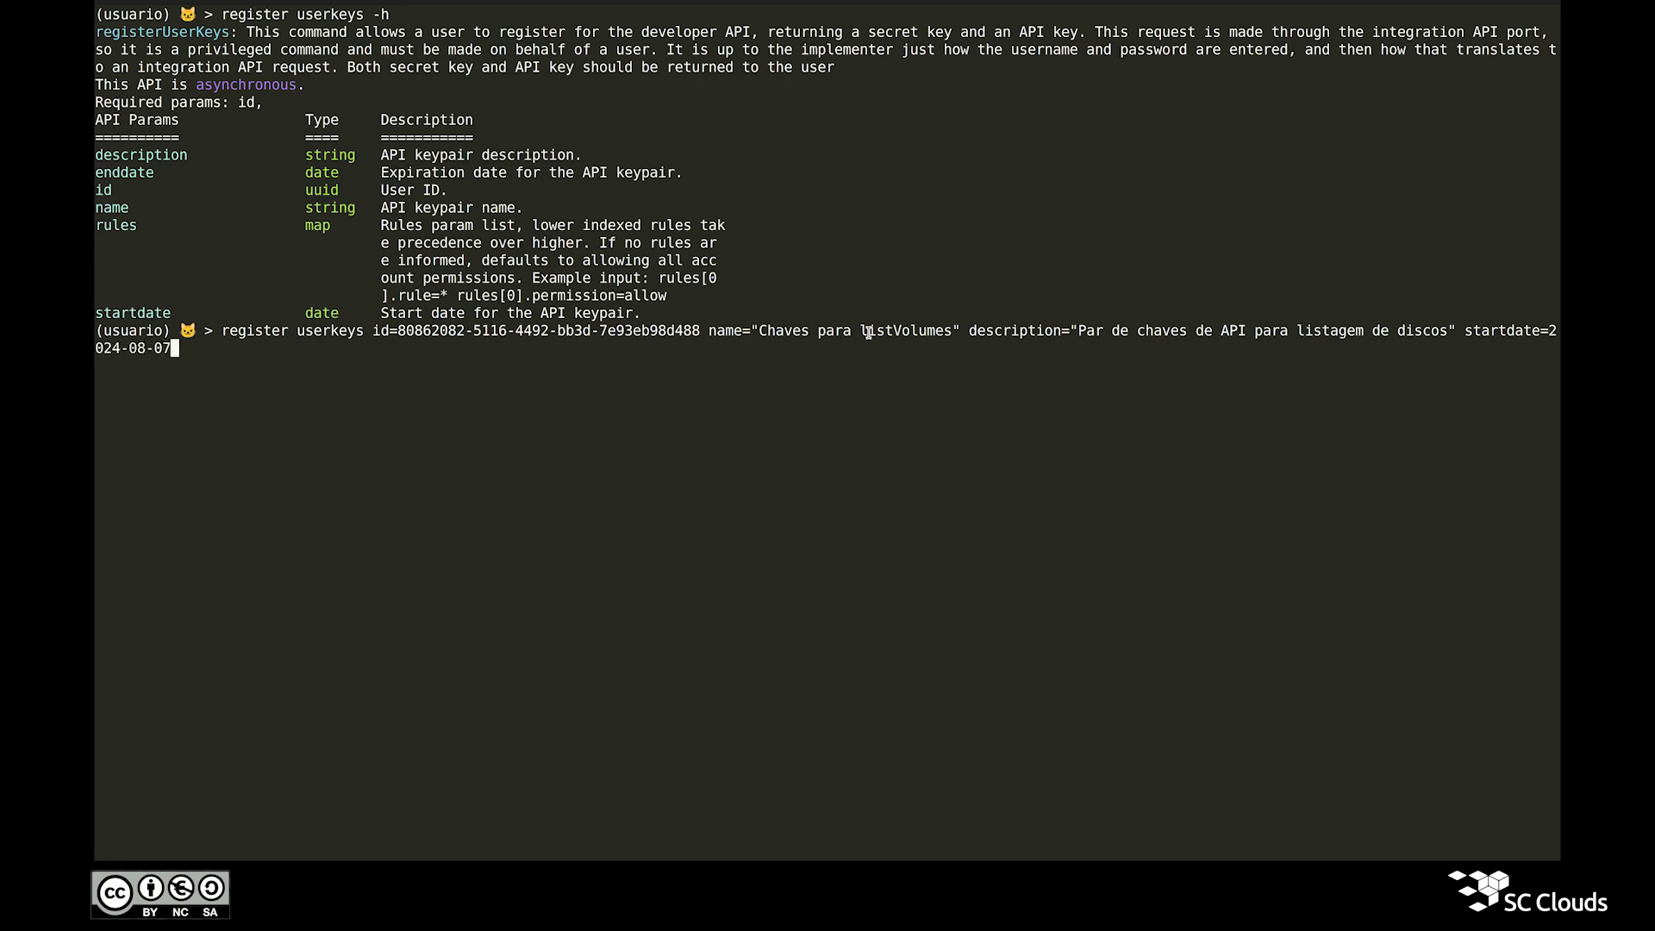
pyautogui.write(' enddate=2024-08-08')
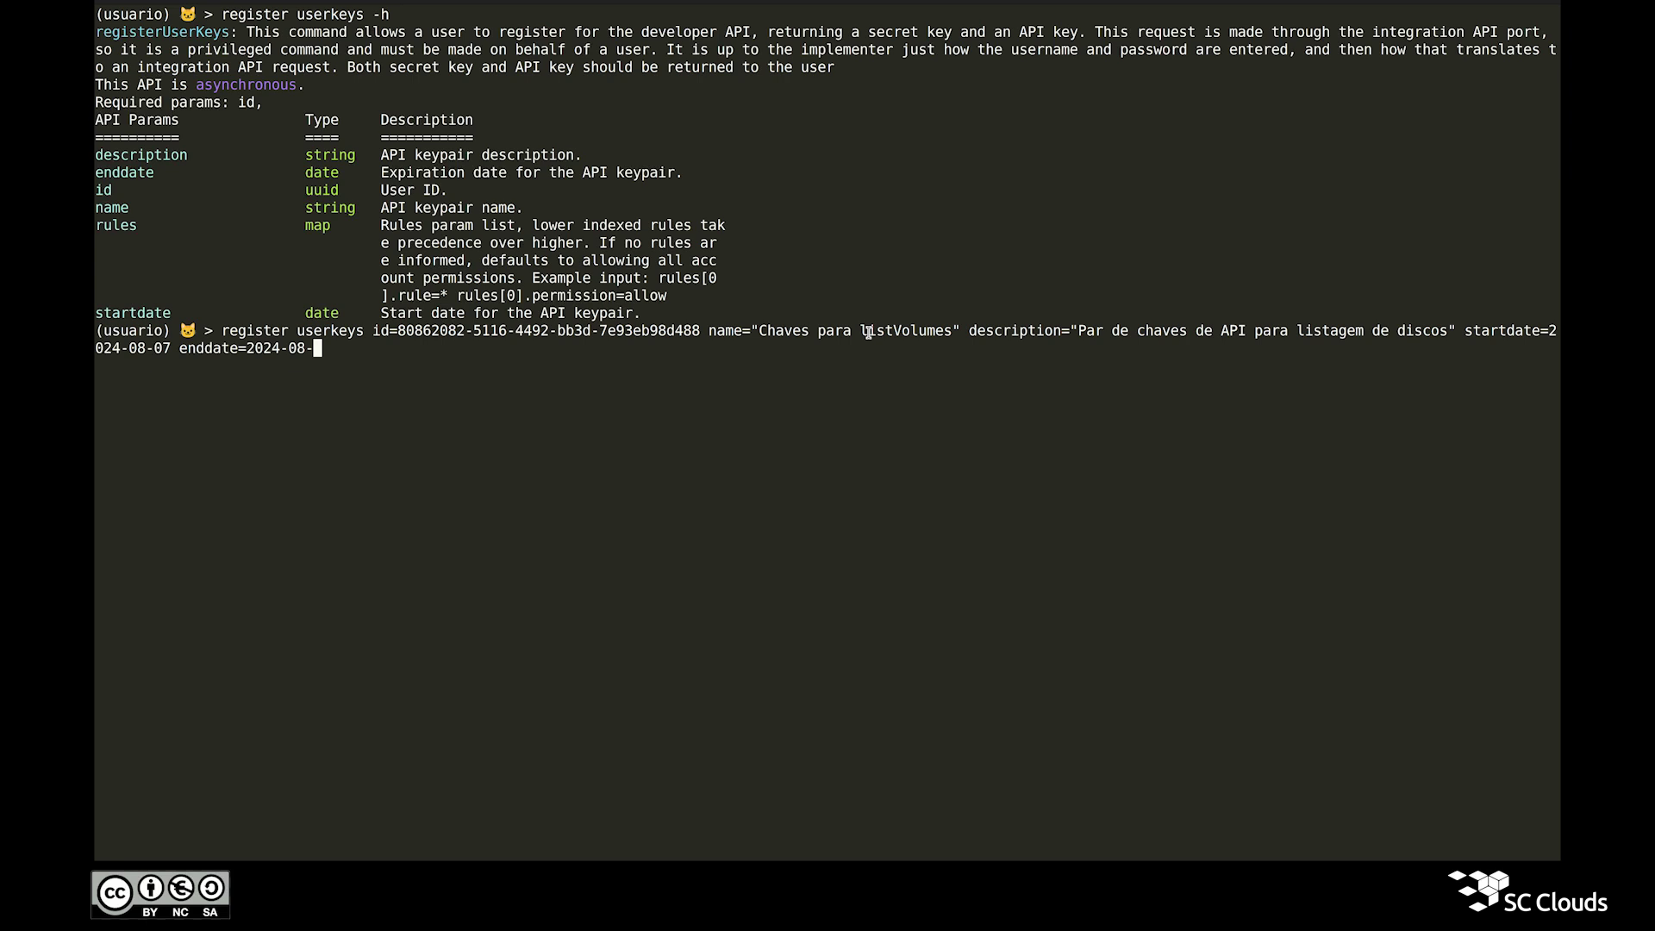
pyautogui.write(' rules')
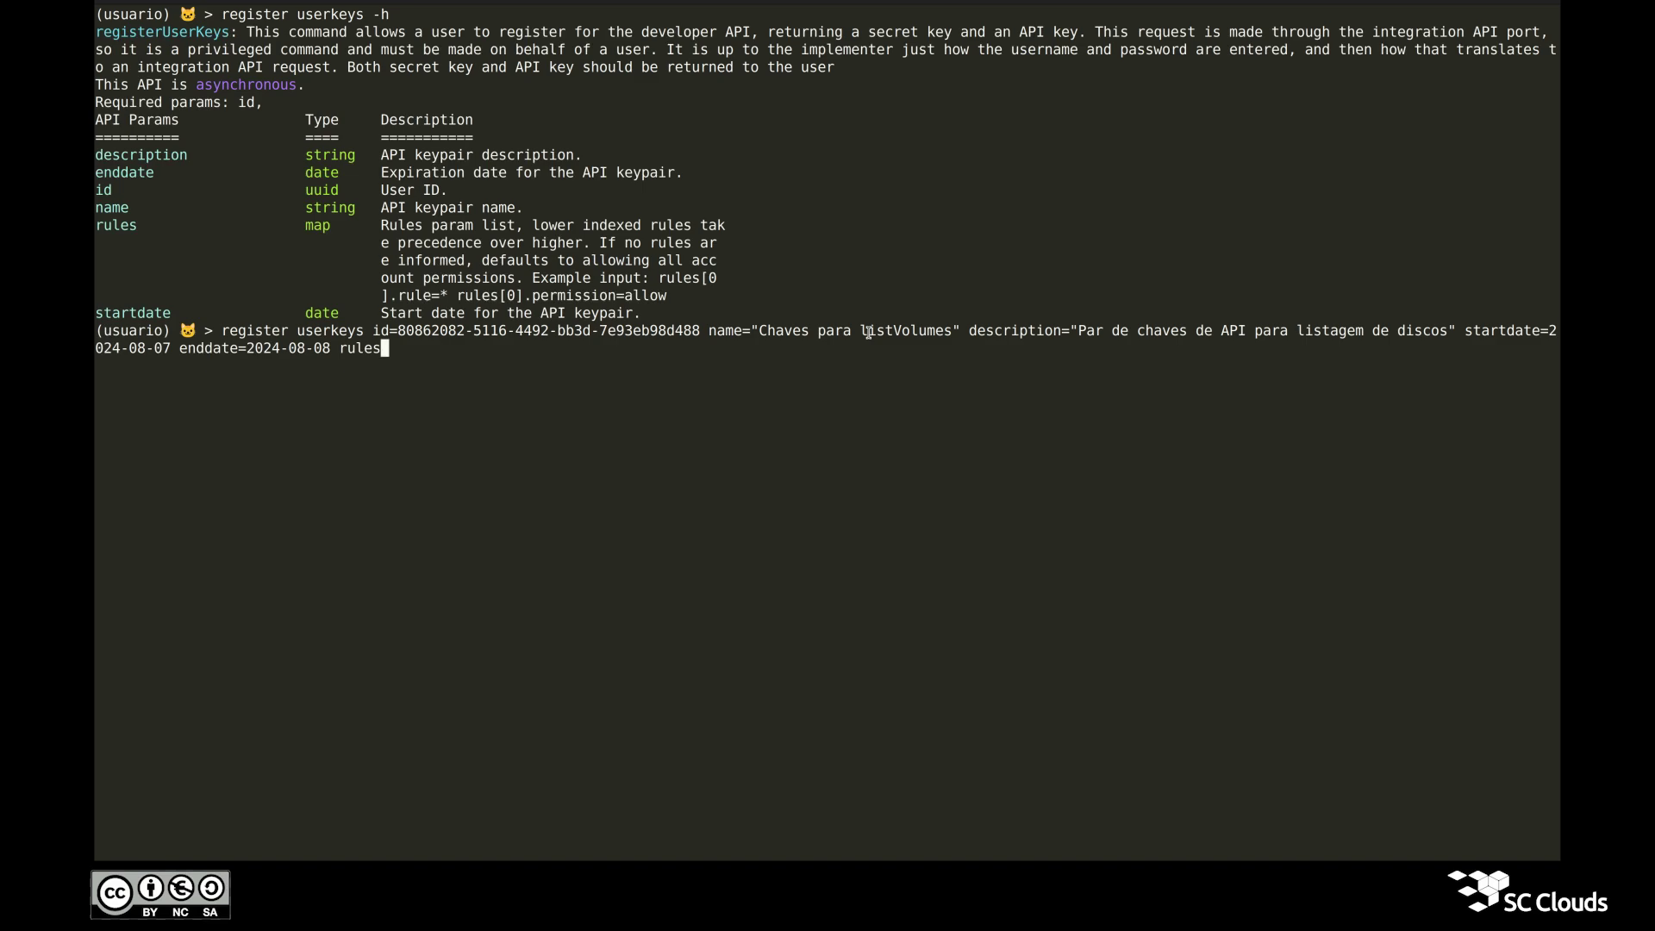
# Step: Complete the rule arguments as rules[0].rule=listVolumes and rules[0].permission=allow
pyautogui.write('[0].rule=')
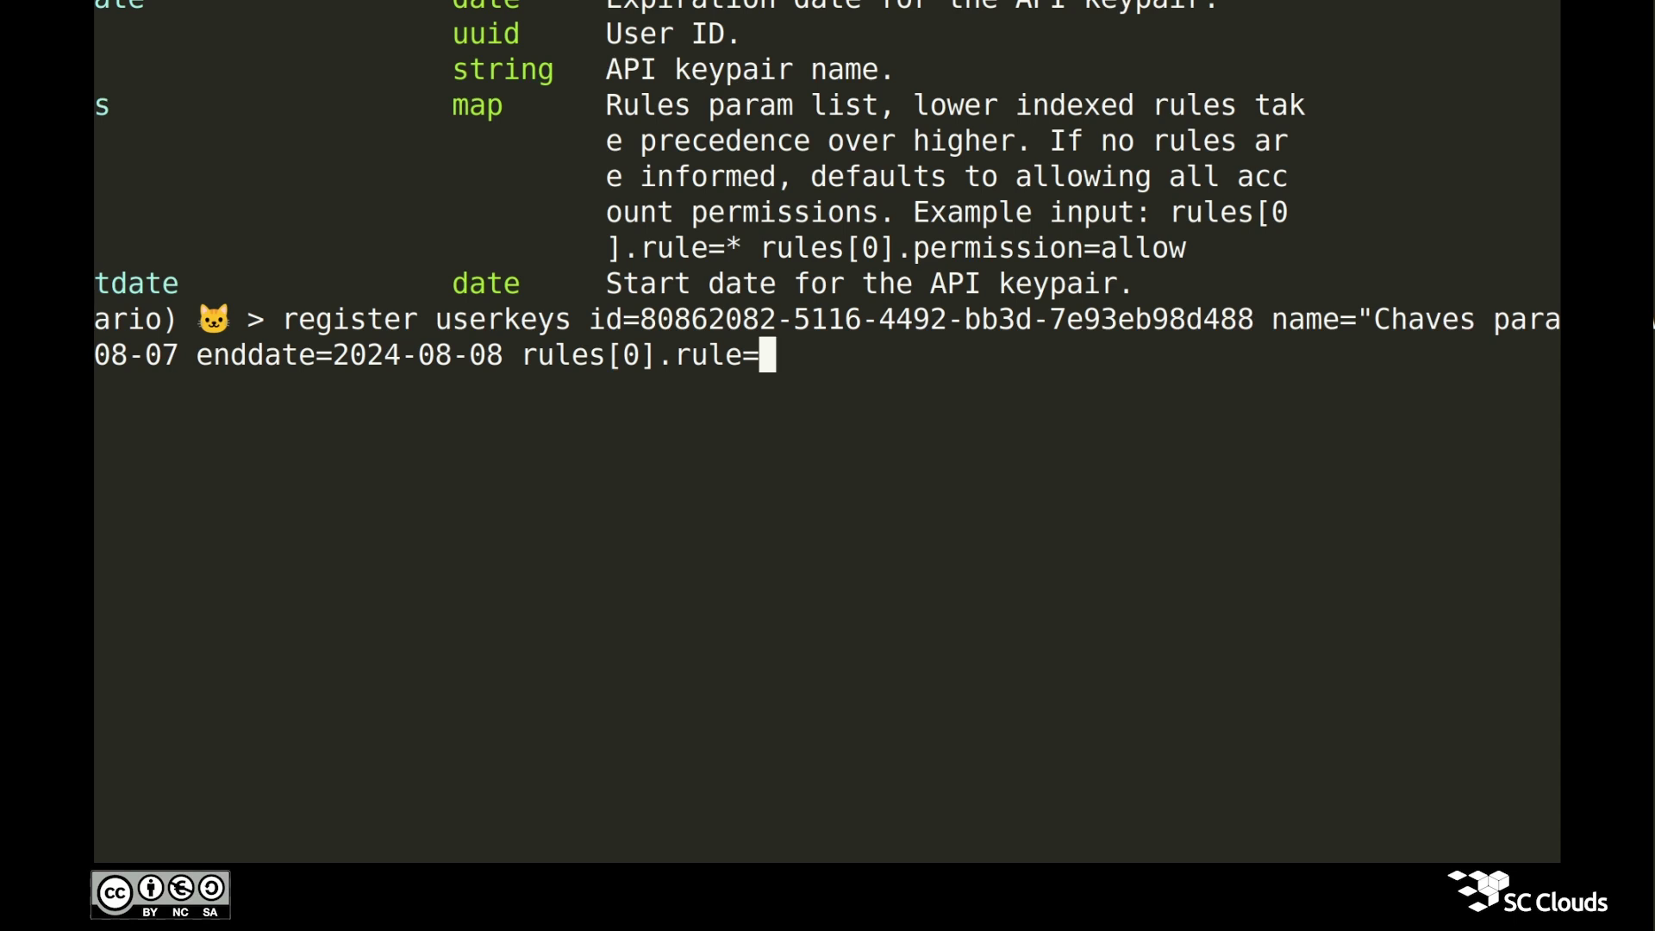
pyautogui.write('listVo')
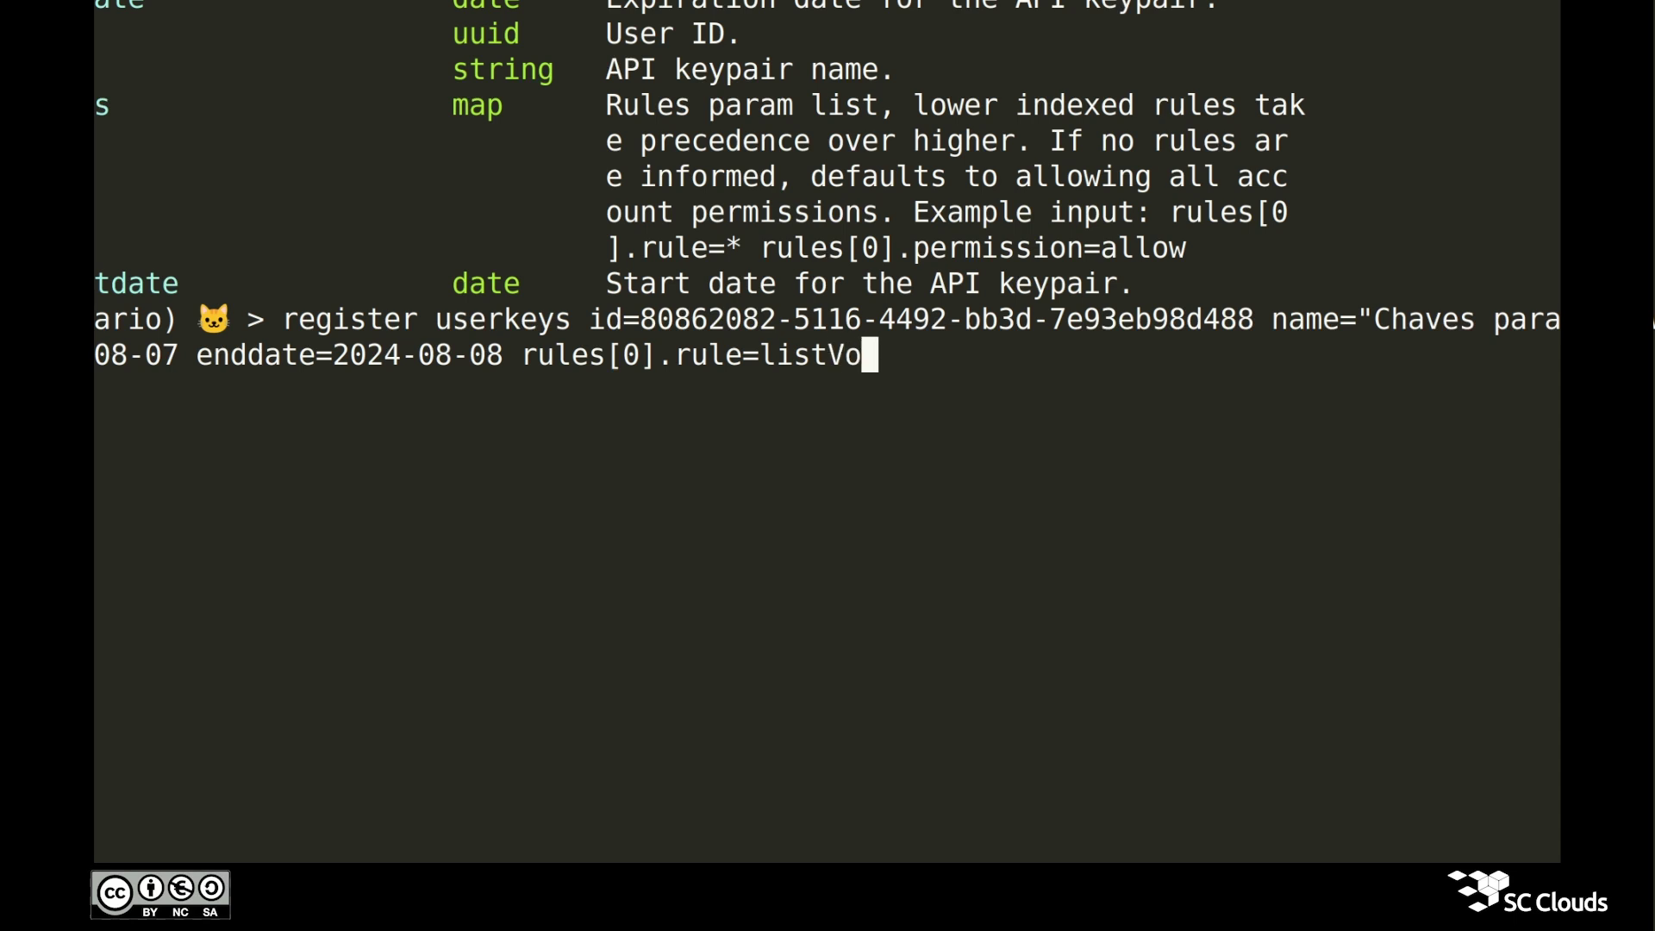
pyautogui.write('lumes ru')
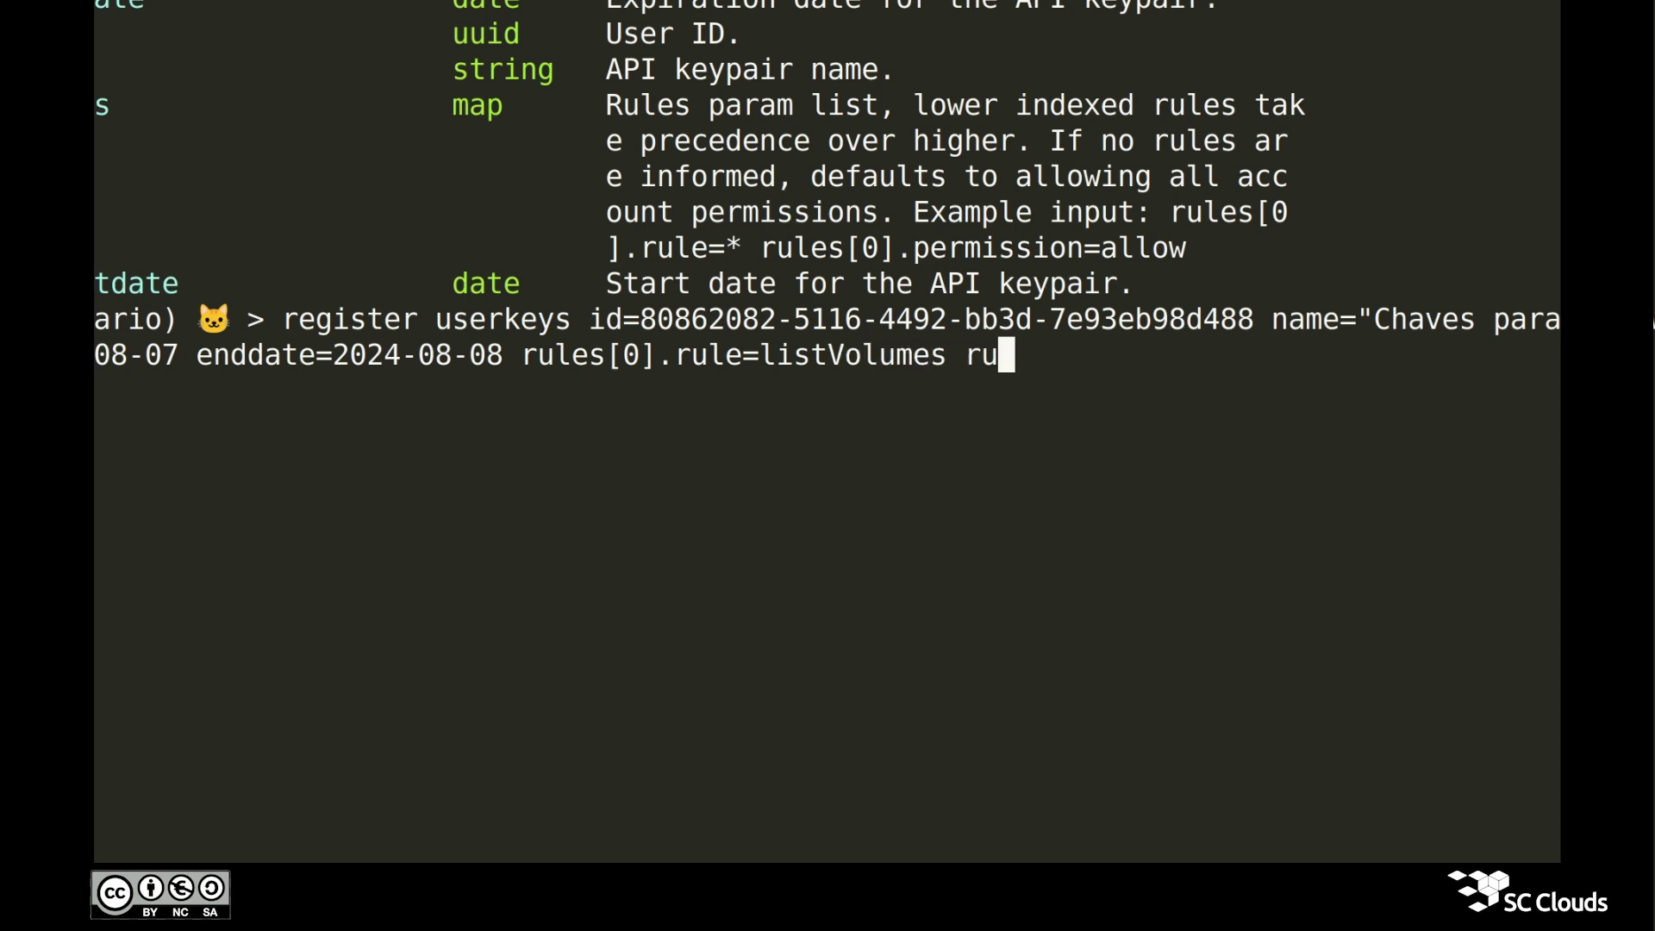
pyautogui.write('les[0].permission=allow')
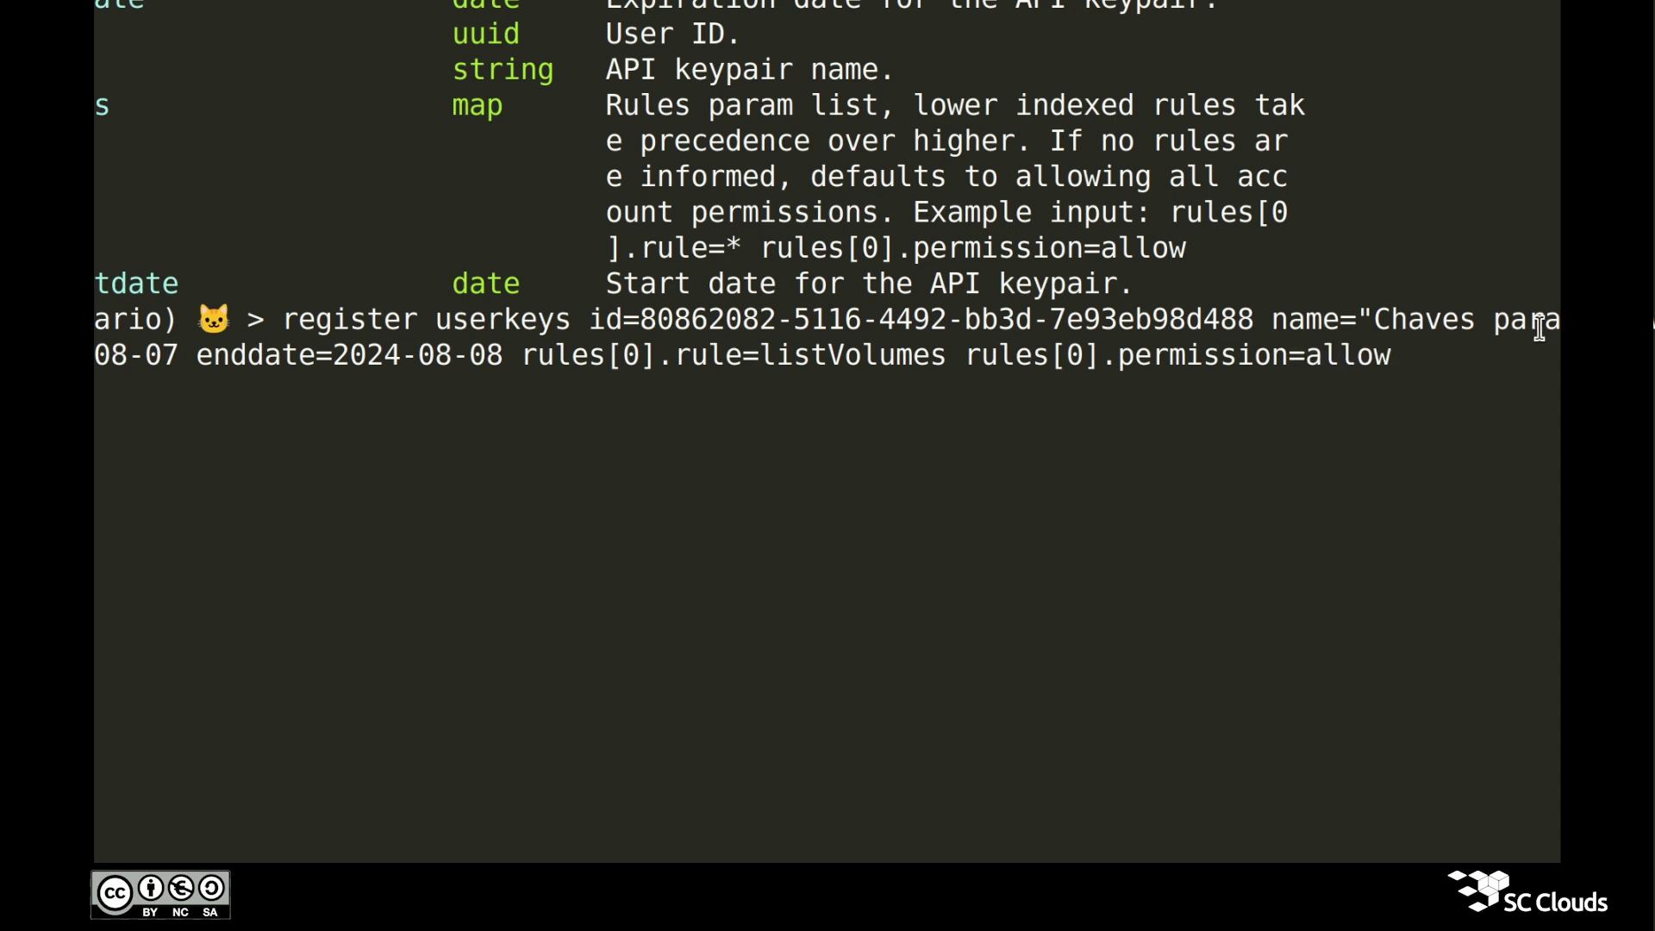
# Step: Review the keypair name, description, dates and listVolumes allow rule, then execute the command
pyautogui.doubleClick(1346, 363)
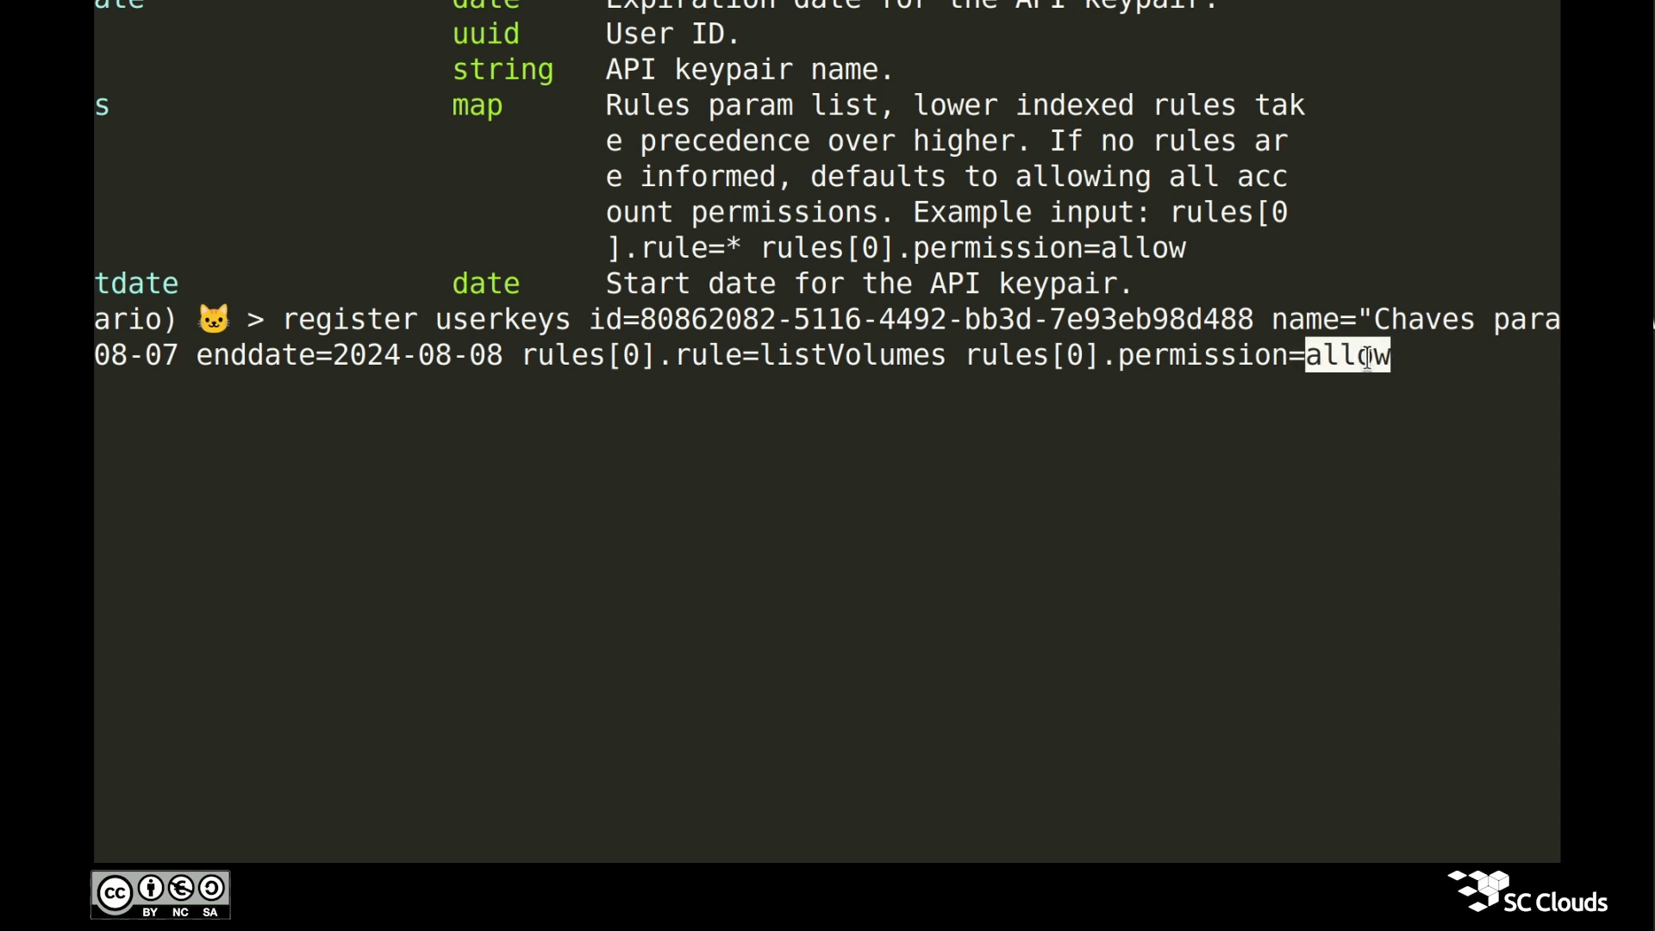
pyautogui.doubleClick(895, 362)
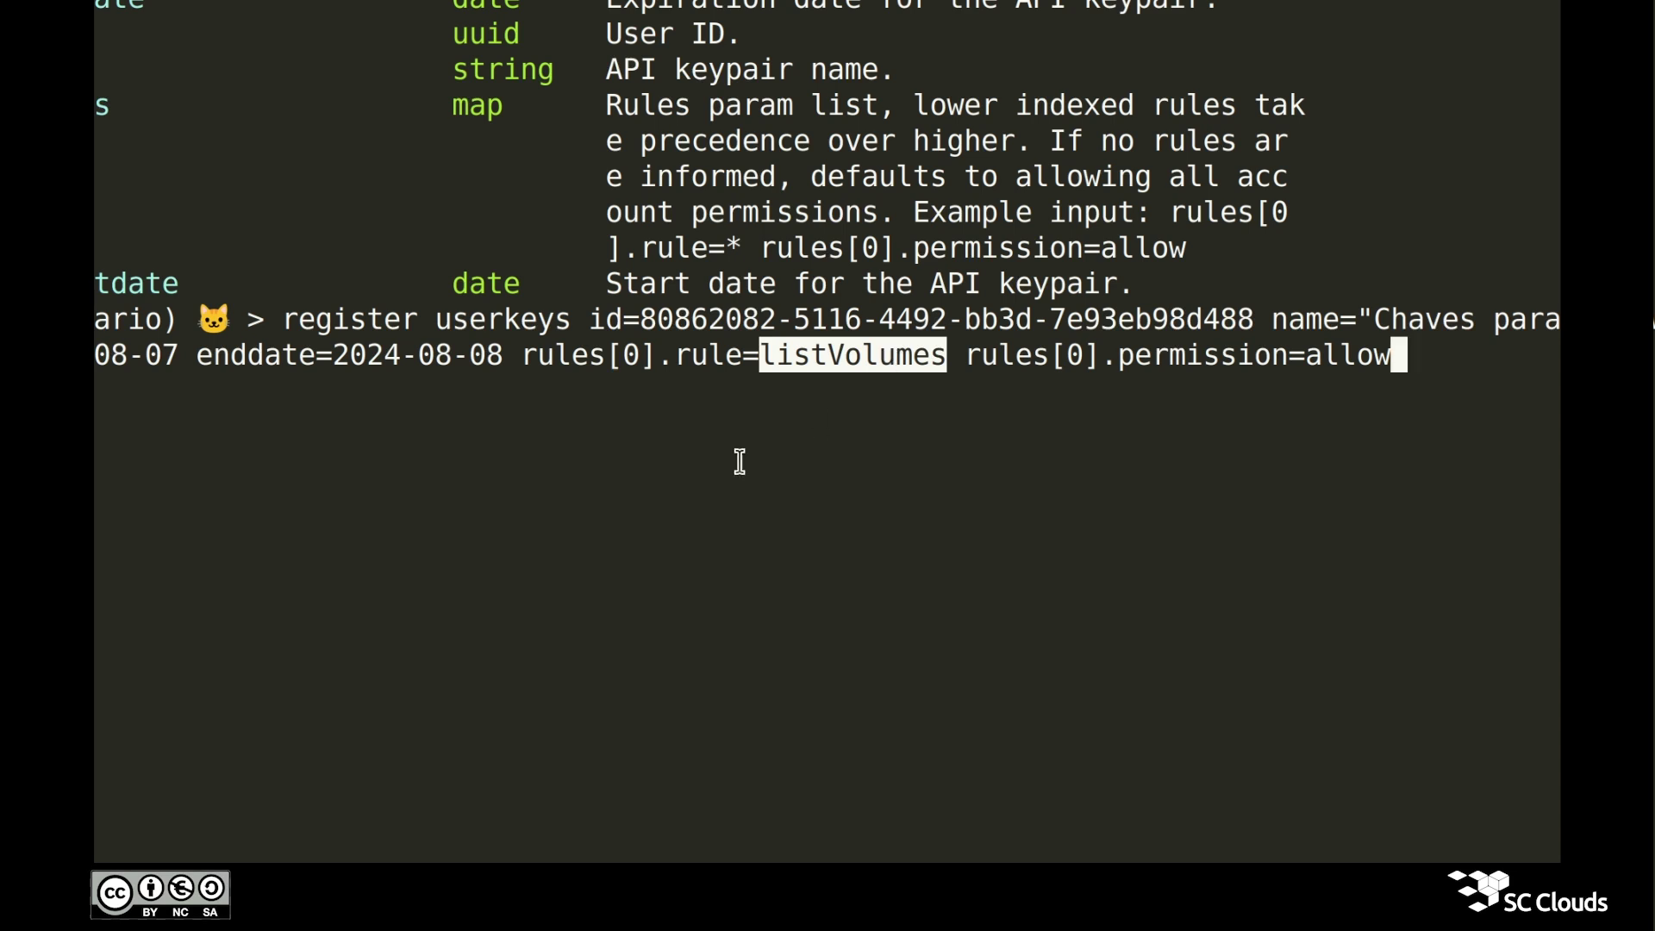
pyautogui.doubleClick(115, 356)
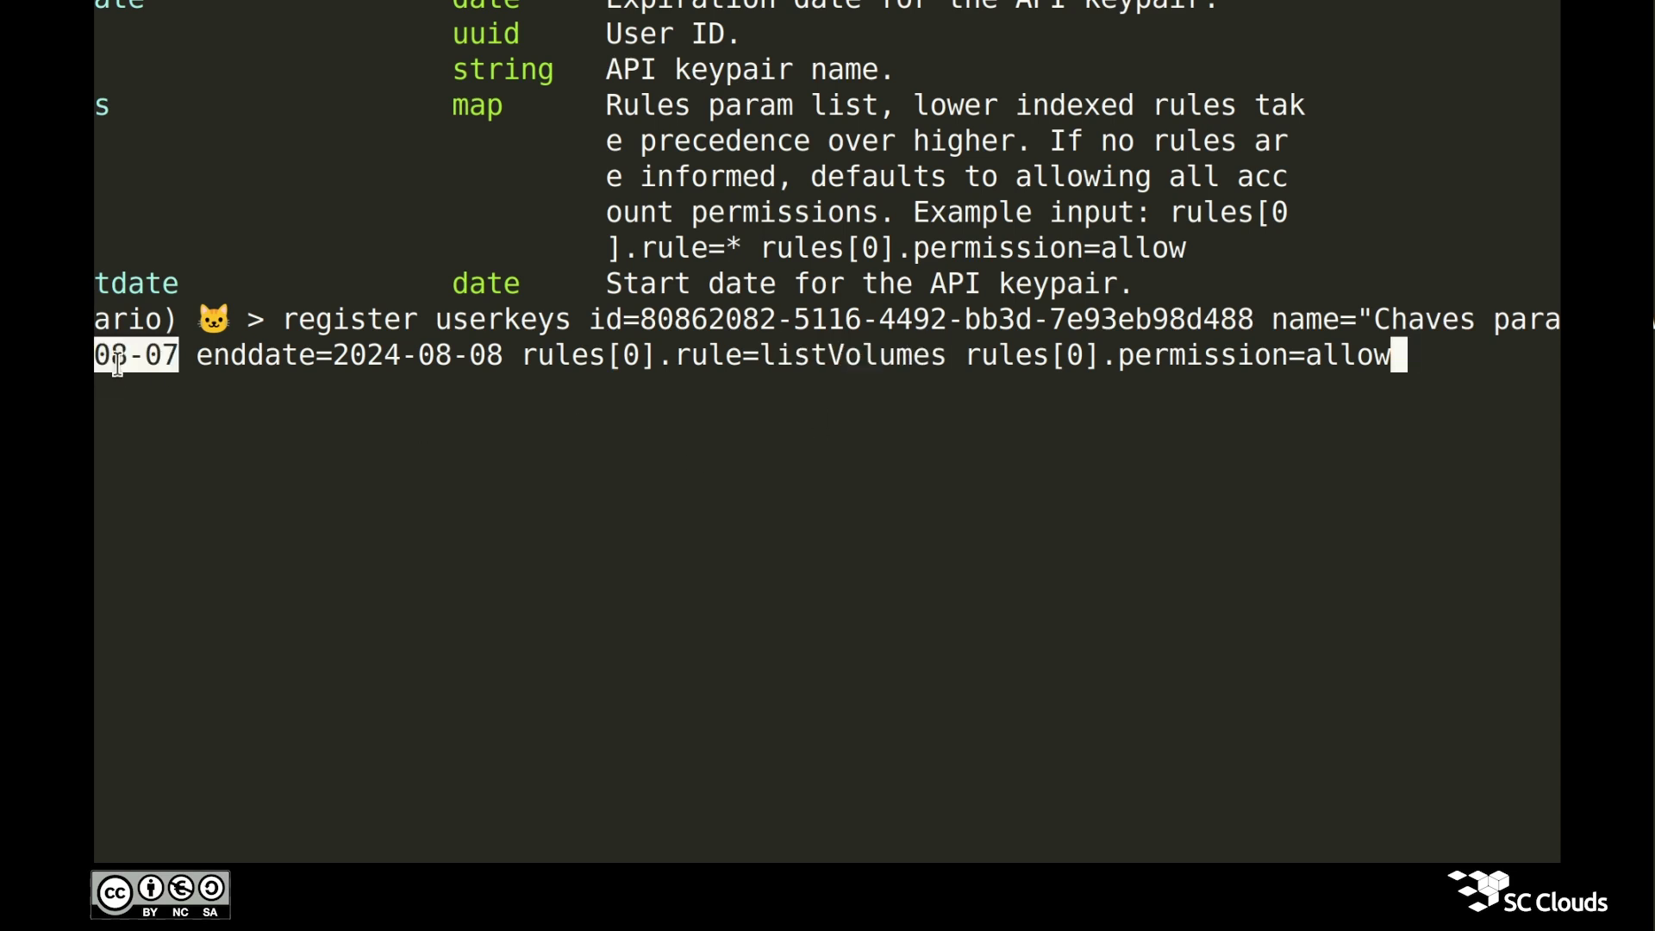
pyautogui.doubleClick(397, 366)
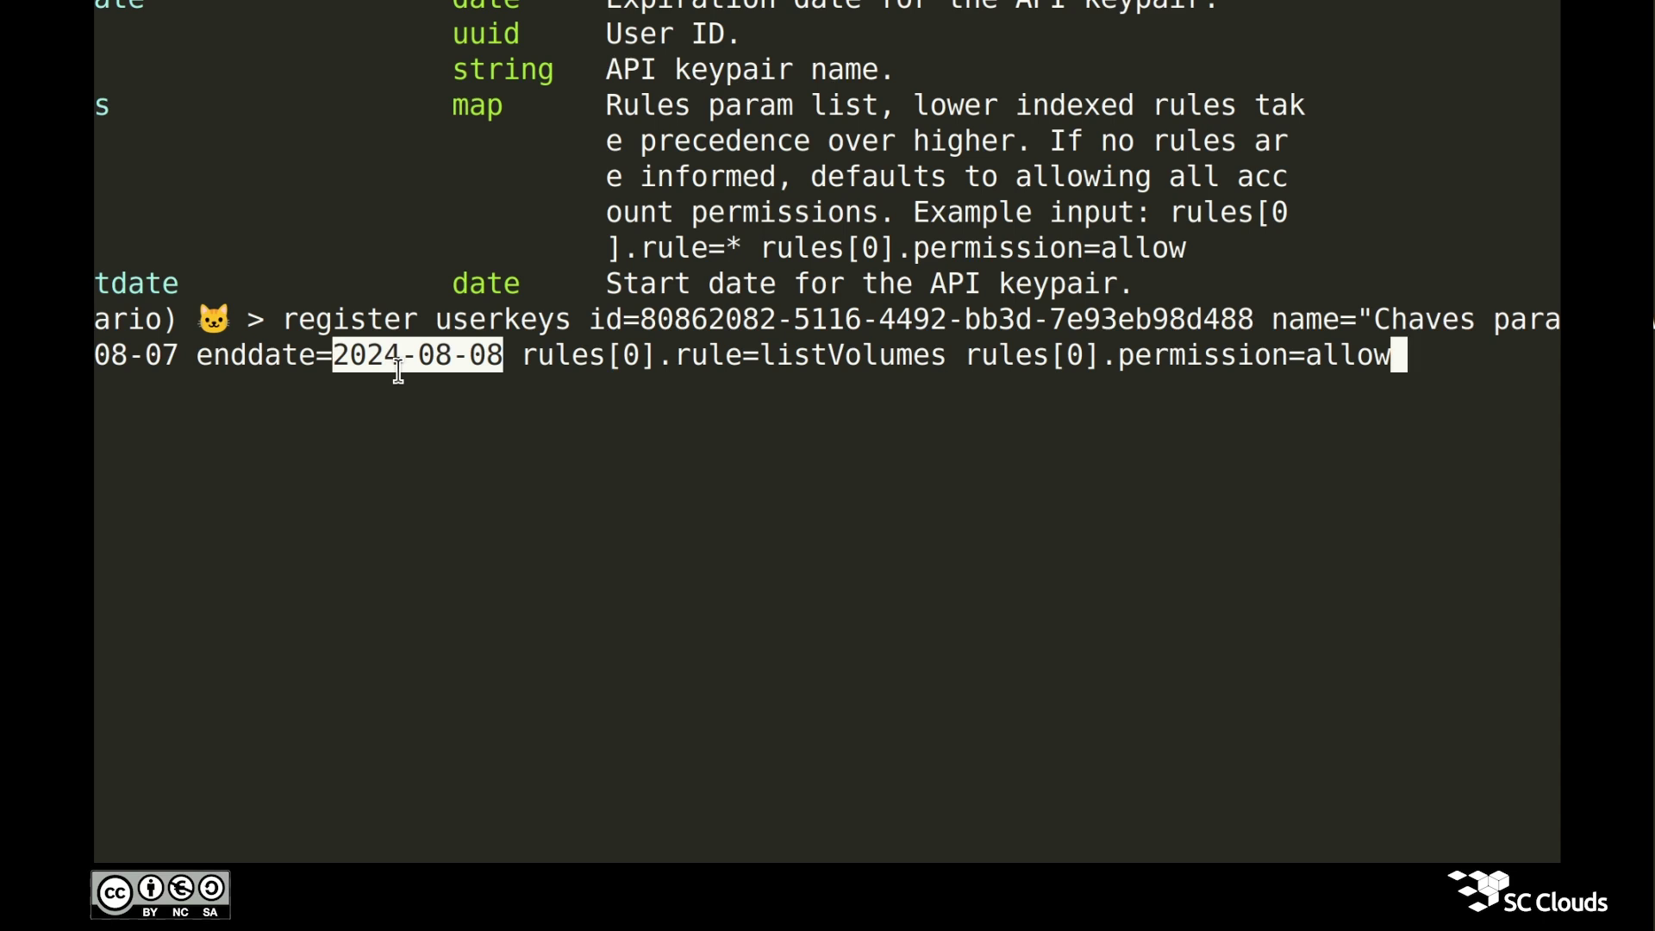
pyautogui.moveTo(749, 330); pyautogui.dragTo(951, 324)
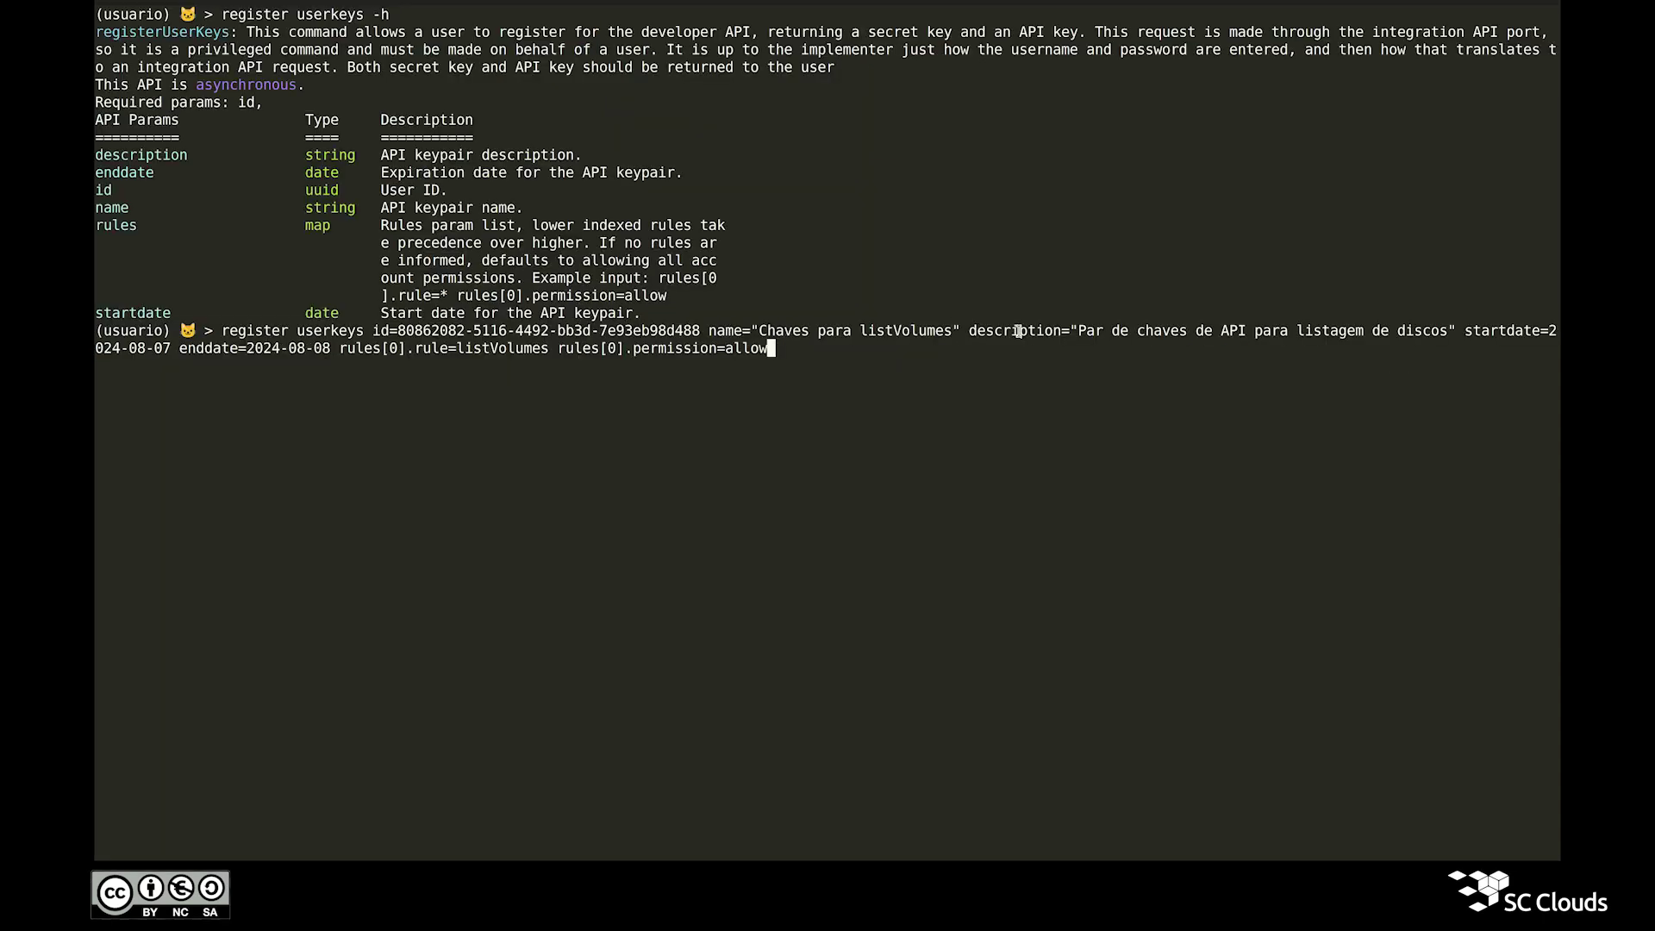
pyautogui.moveTo(1076, 325); pyautogui.dragTo(1395, 326)
pyautogui.doubleClick(248, 87)
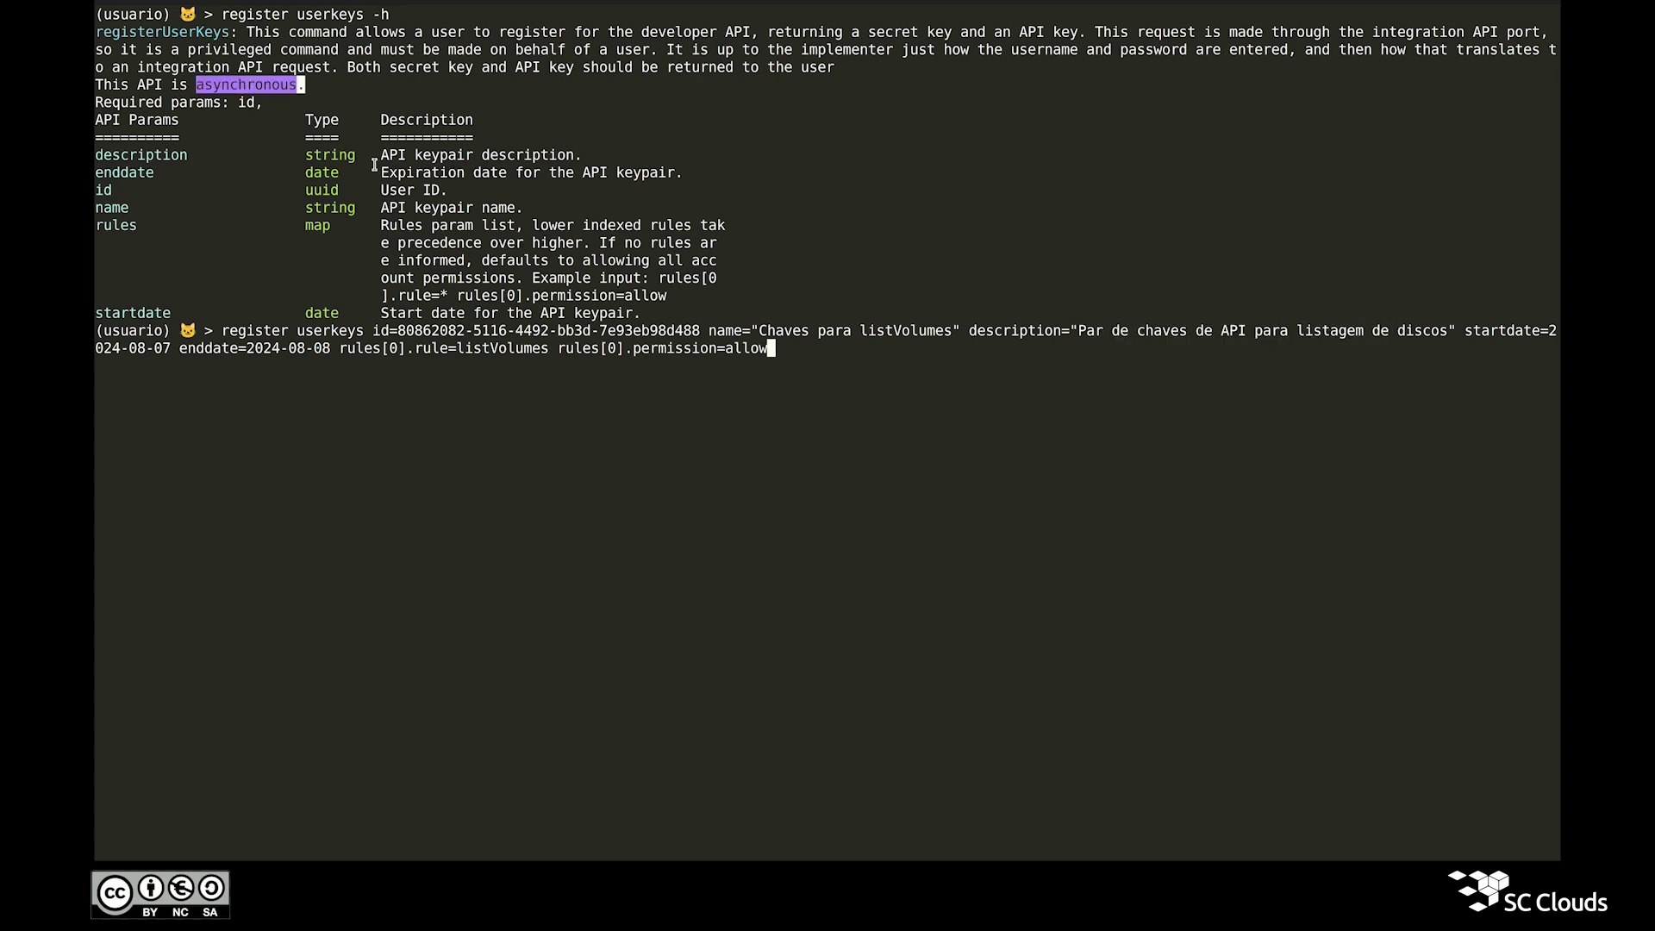
pyautogui.click(636, 386)
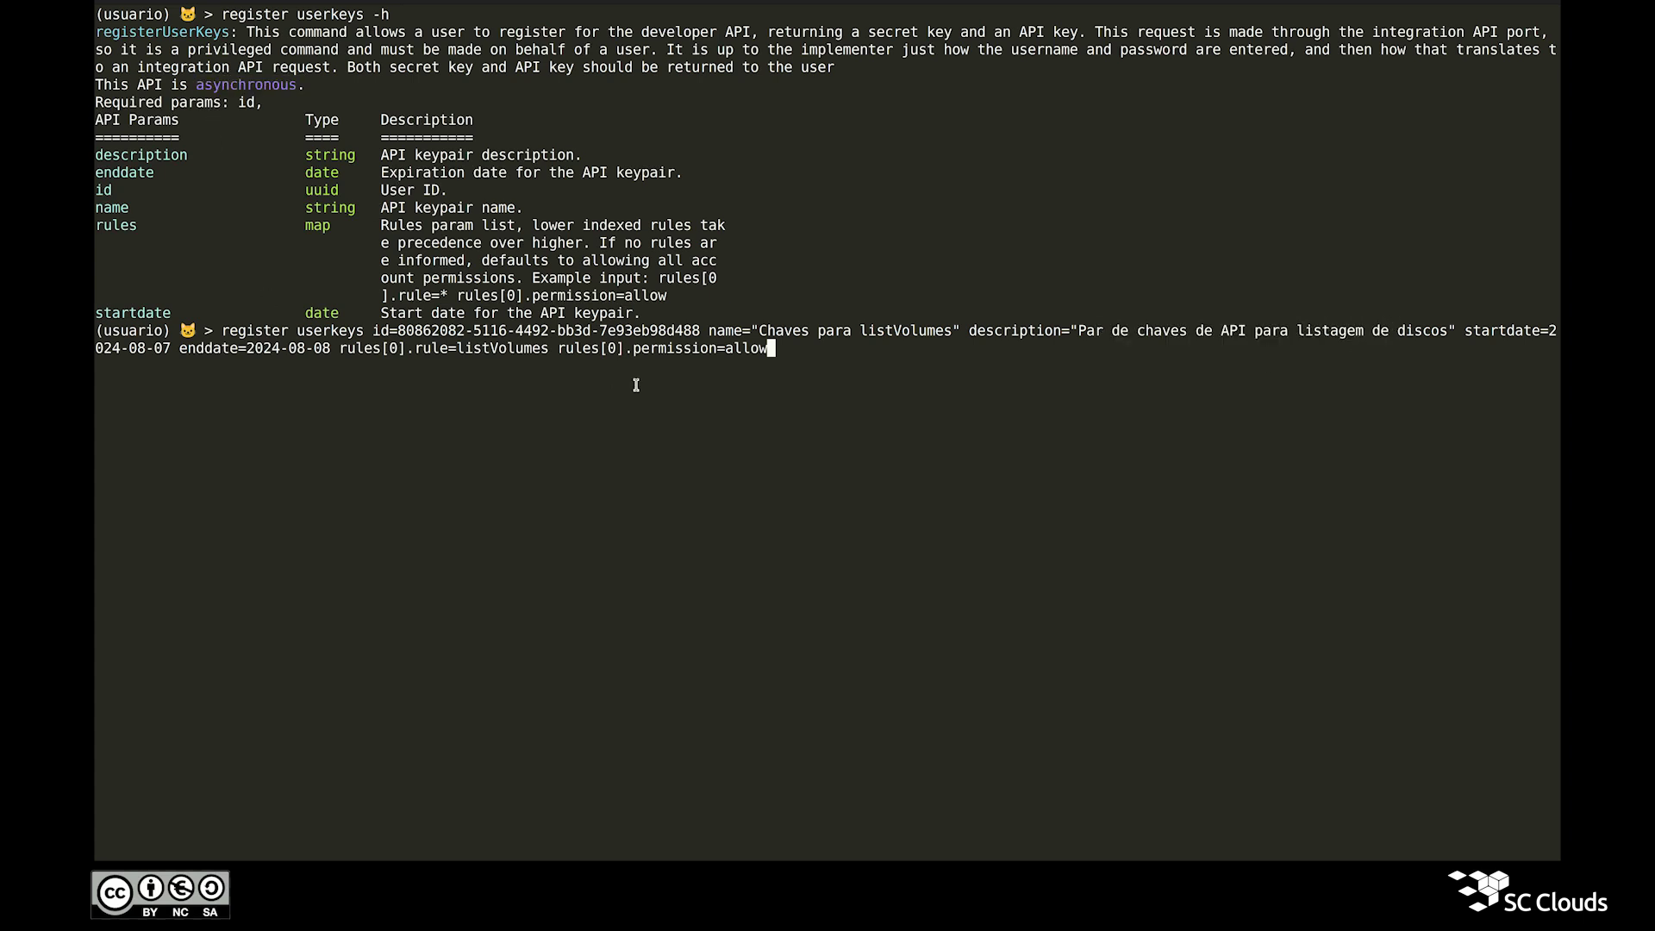
pyautogui.press('Return')
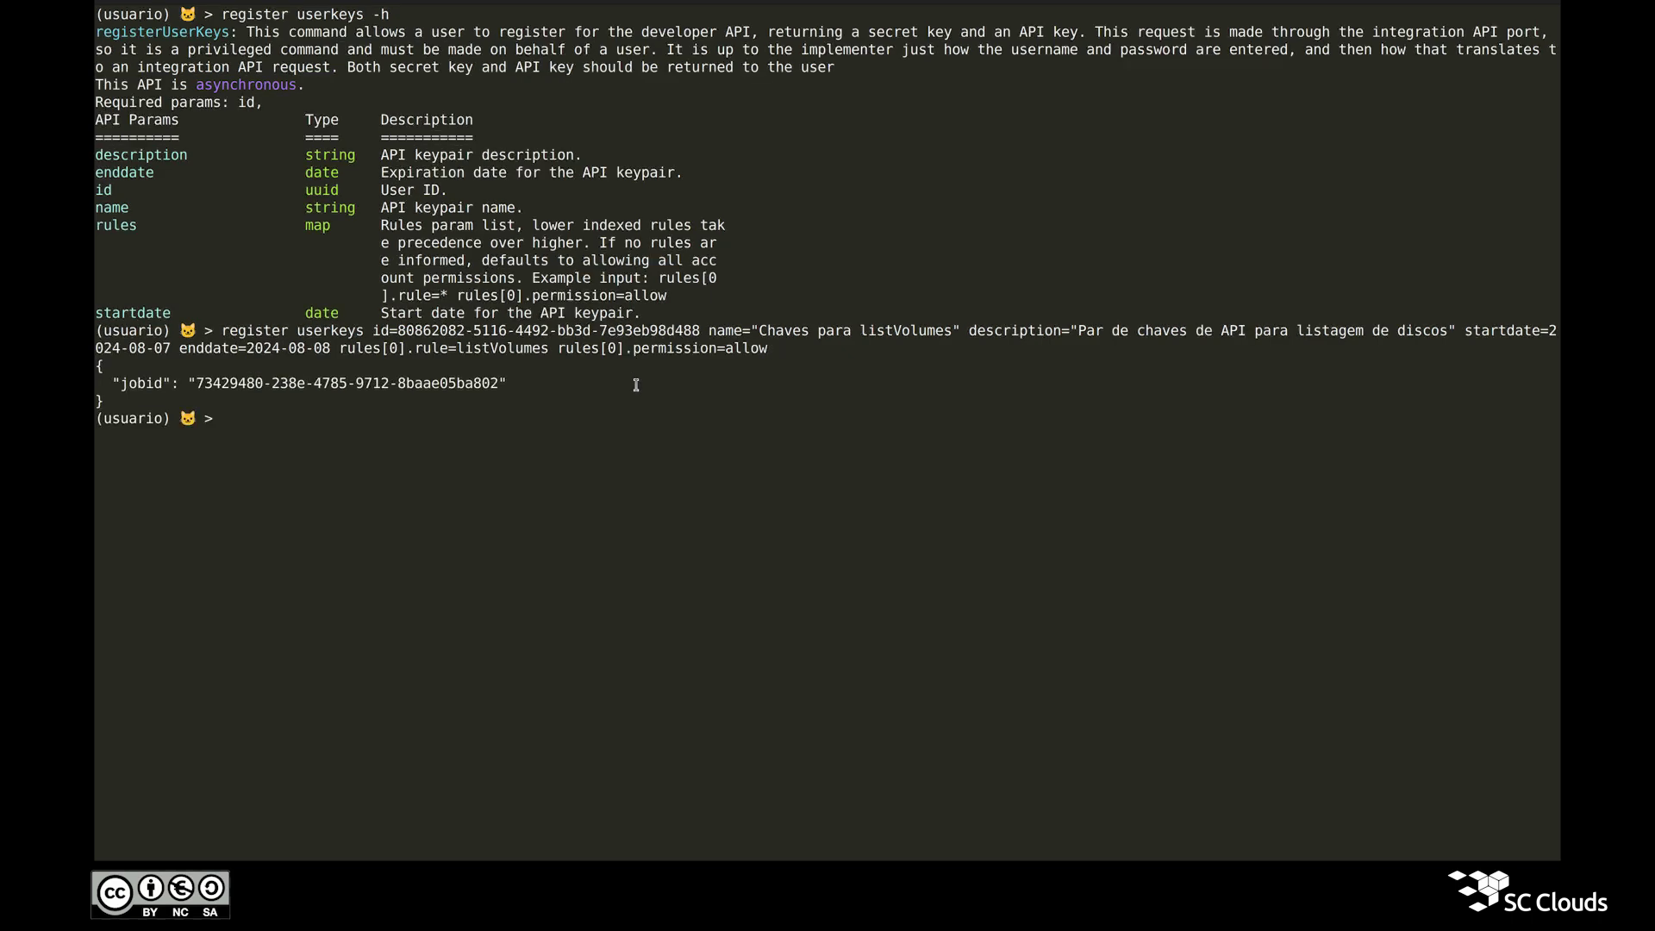
# Step: Run query asyncjobresult with the copied registration jobid to see the enabled keypair's keys
pyautogui.doubleClick(387, 385)
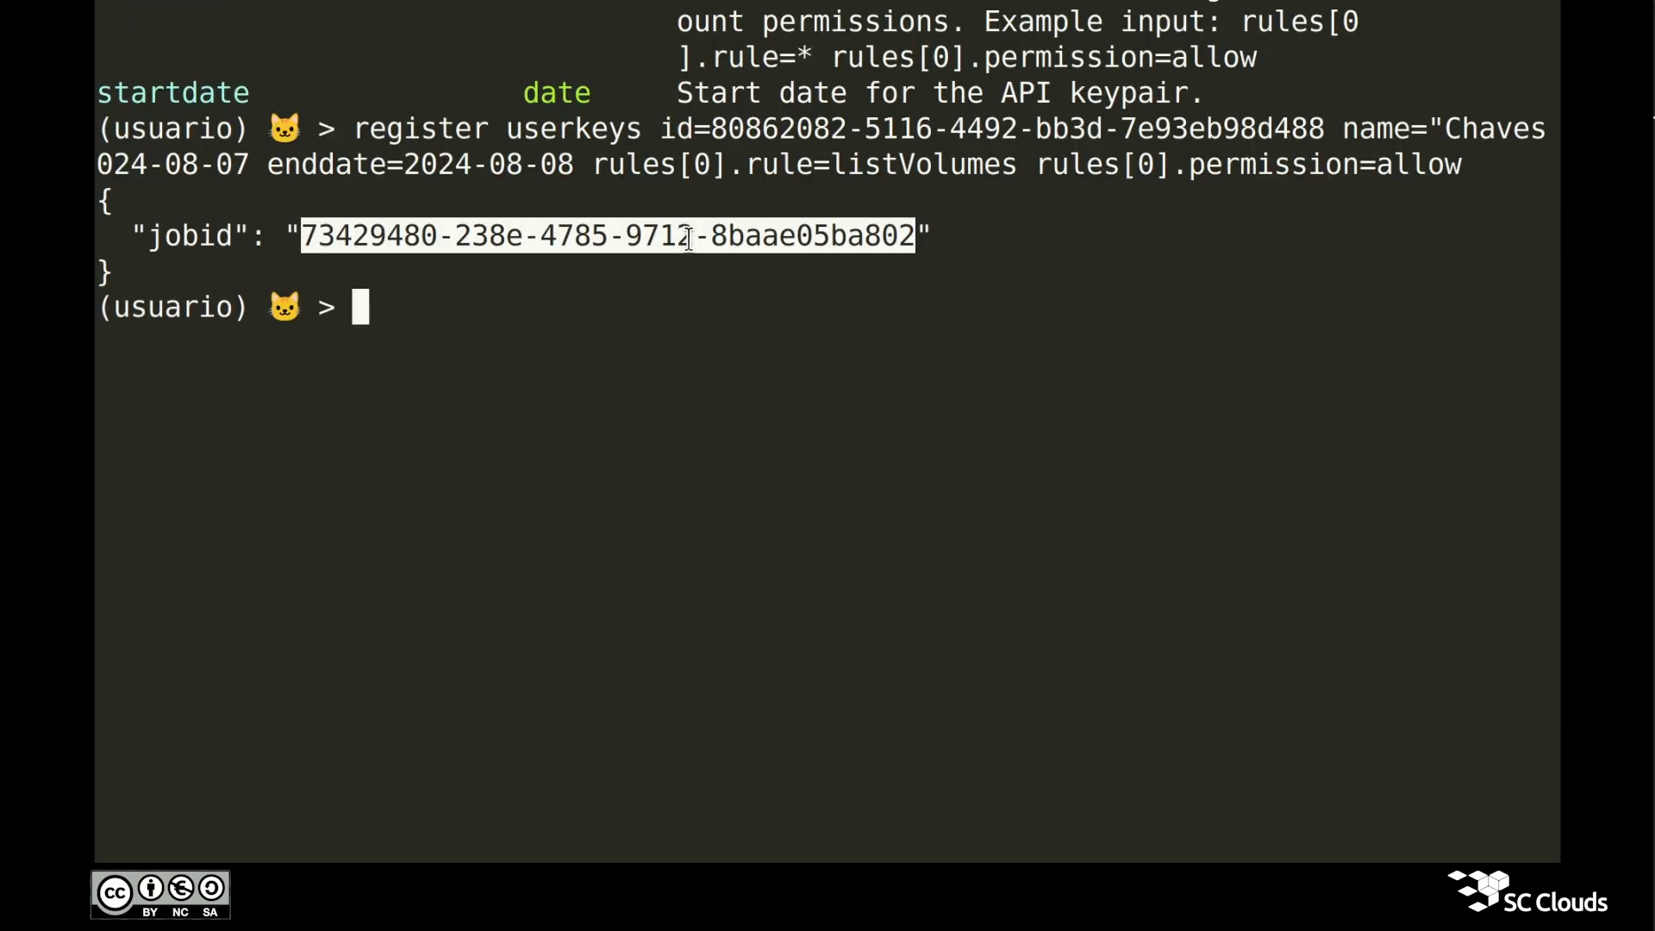
pyautogui.click(427, 425)
pyautogui.write('qu')
pyautogui.press('Tab')
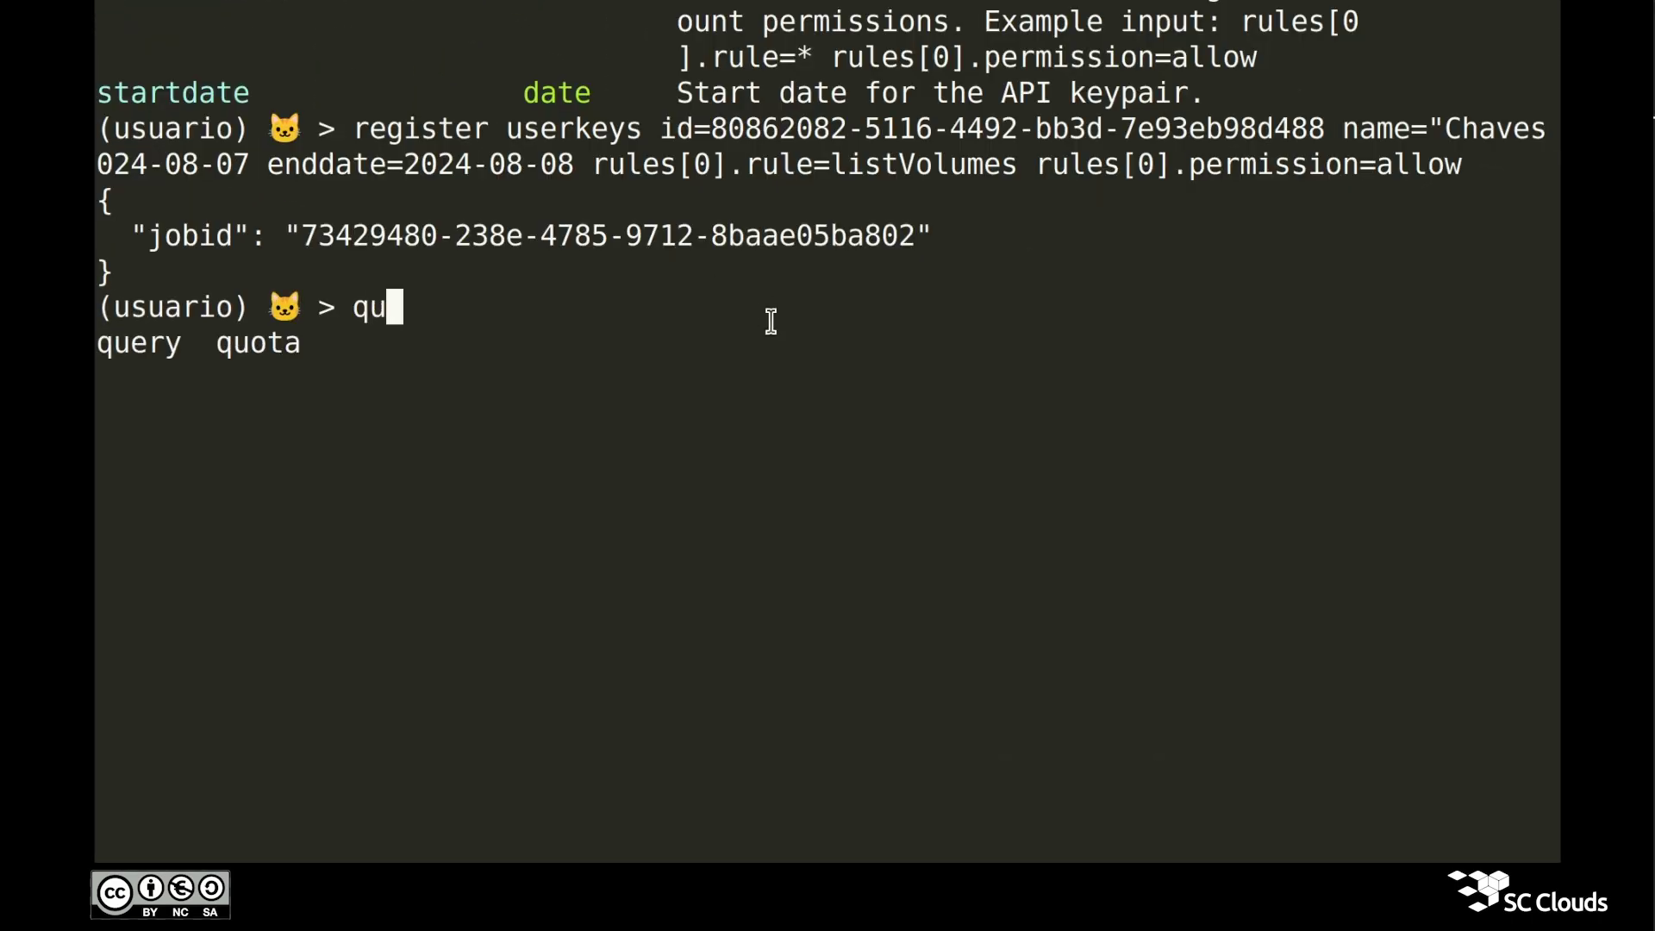
pyautogui.press('Tab')
pyautogui.write('asyncjobresult')
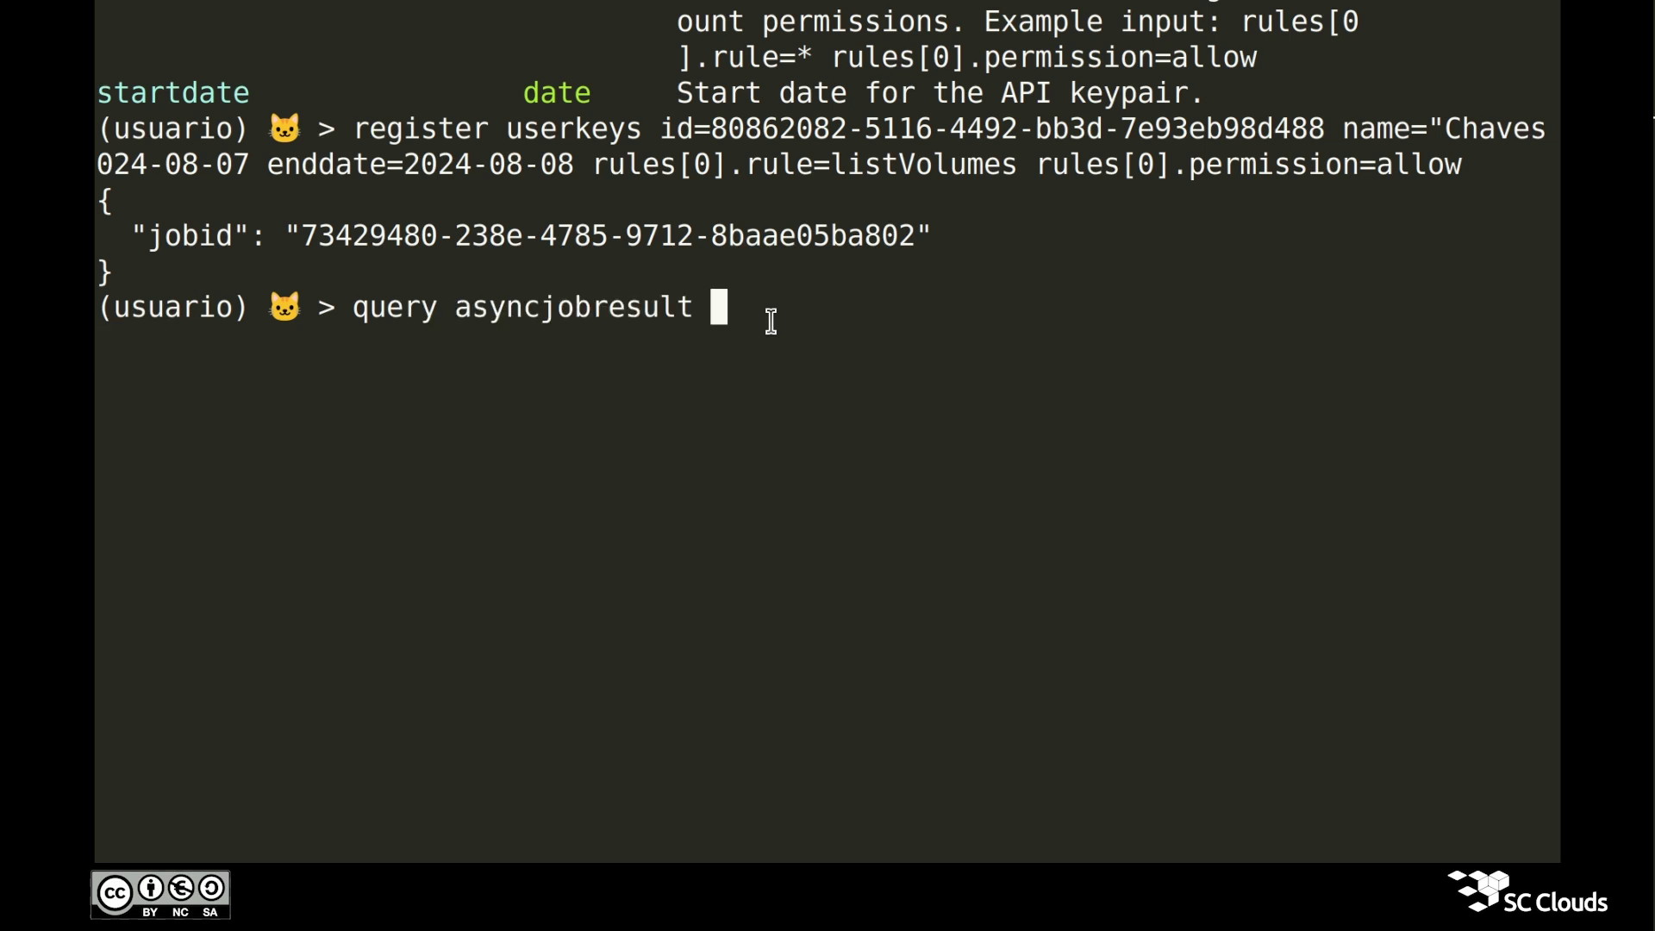
pyautogui.press('Tab')
pyautogui.press('Tab')
pyautogui.press('Tab')
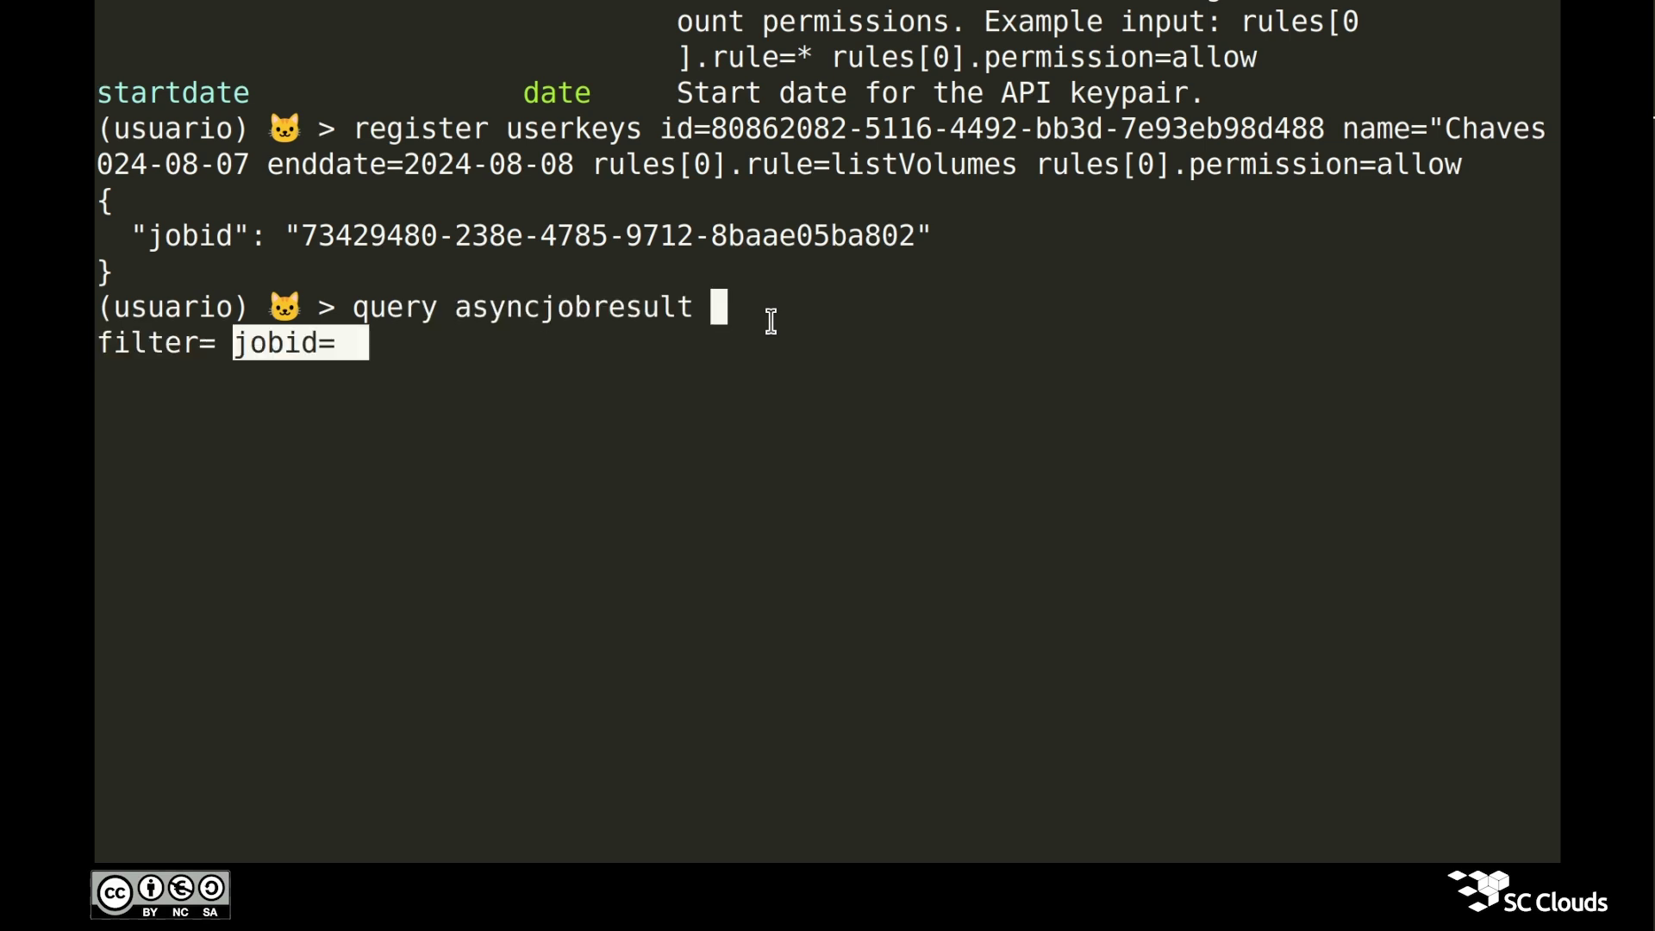
pyautogui.hotkey('ctrl', 'shift', 'v')
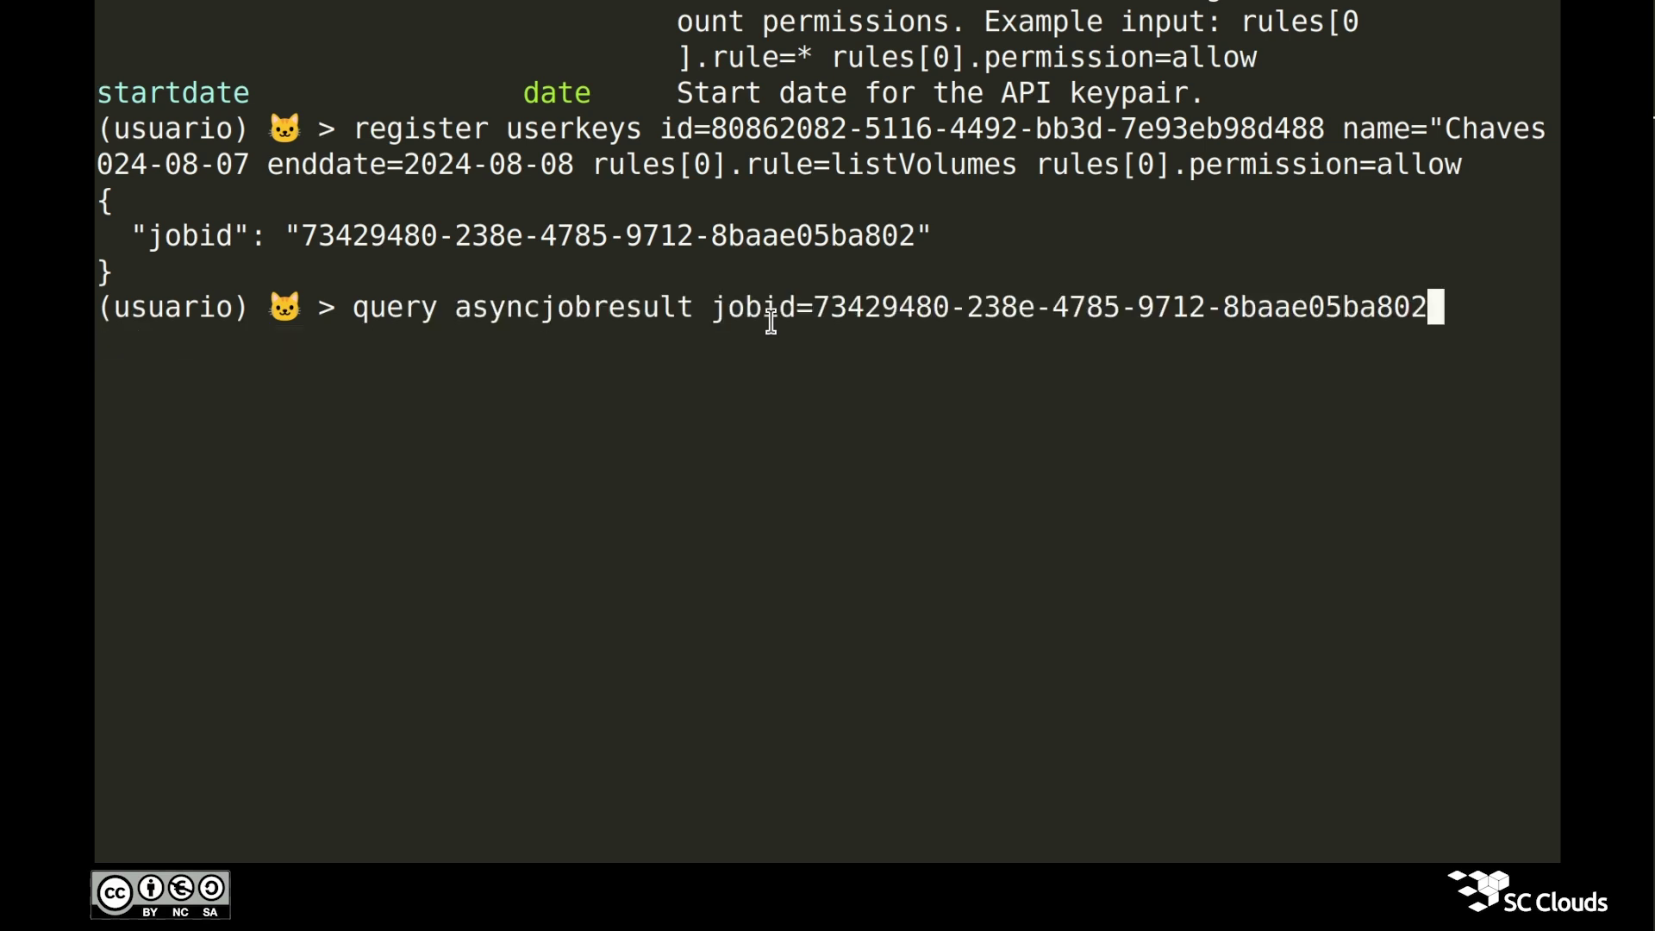
pyautogui.press('Return')
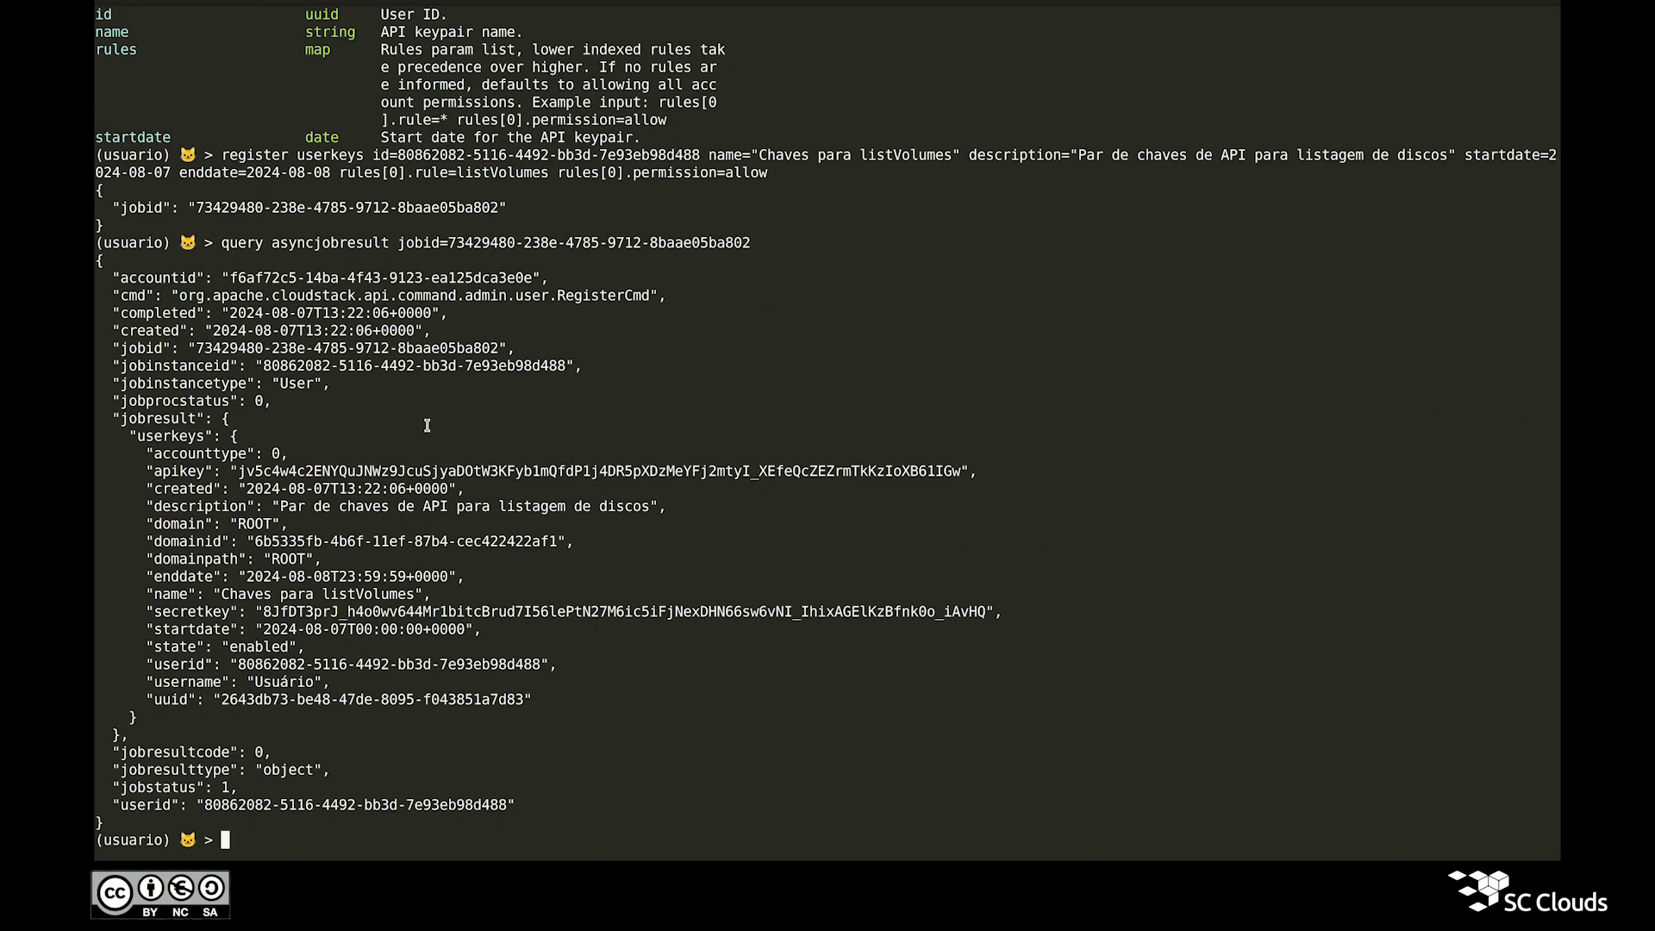
pyautogui.doubleClick(168, 419)
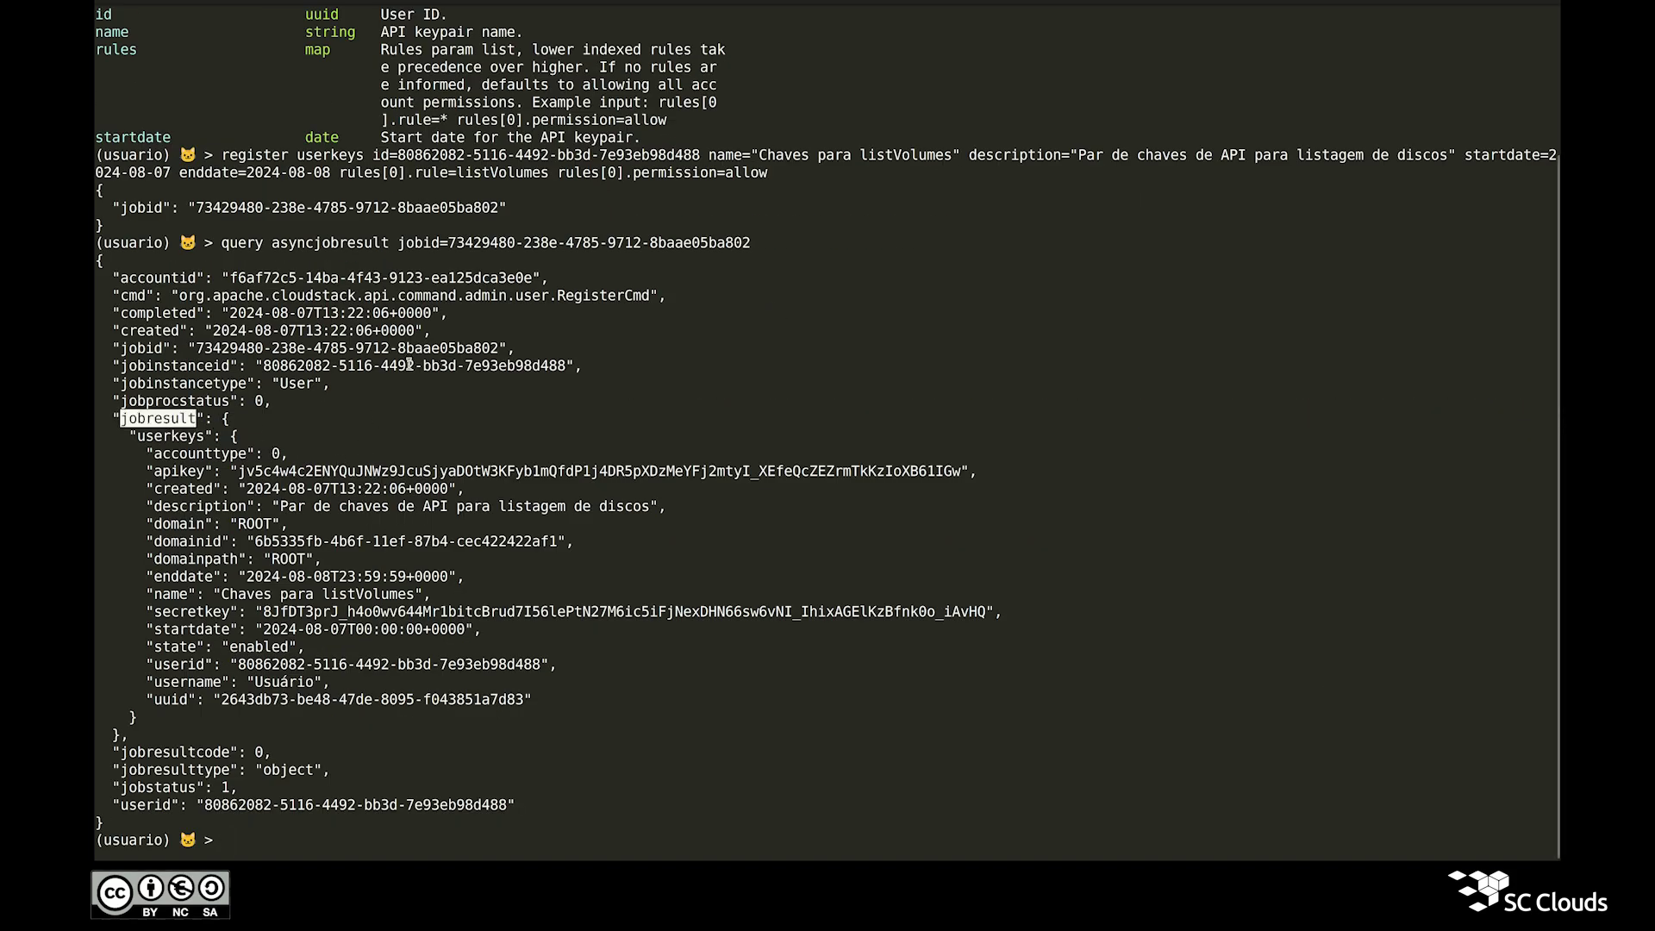
pyautogui.tripleClick(307, 506)
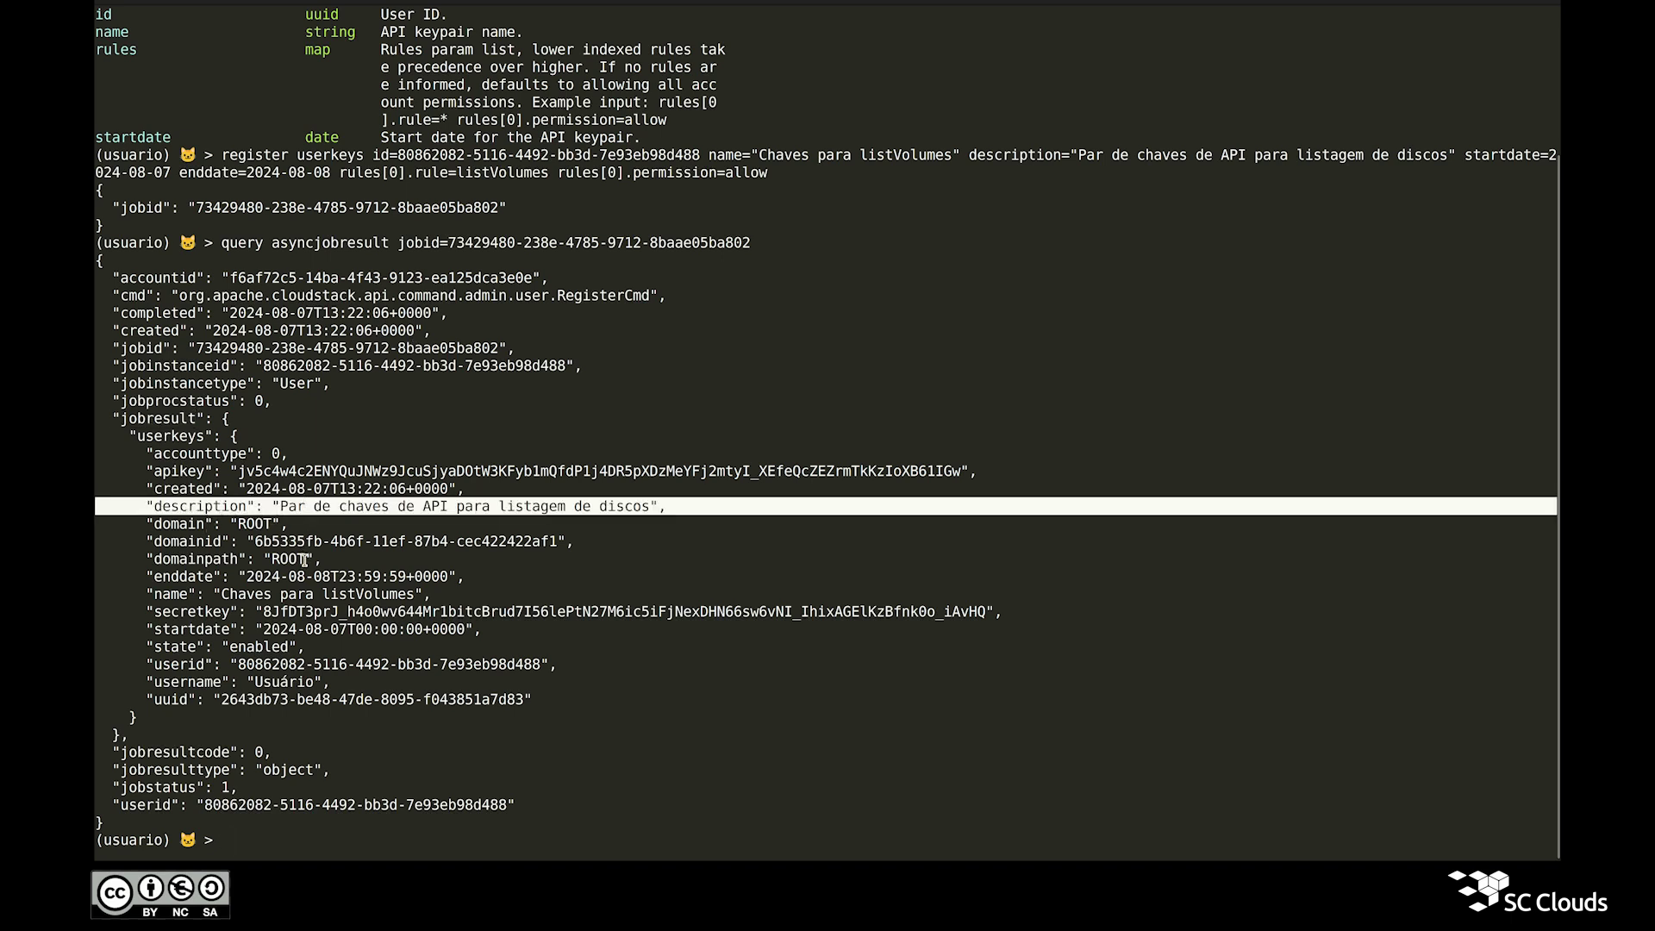
pyautogui.doubleClick(293, 609)
pyautogui.tripleClick(301, 595)
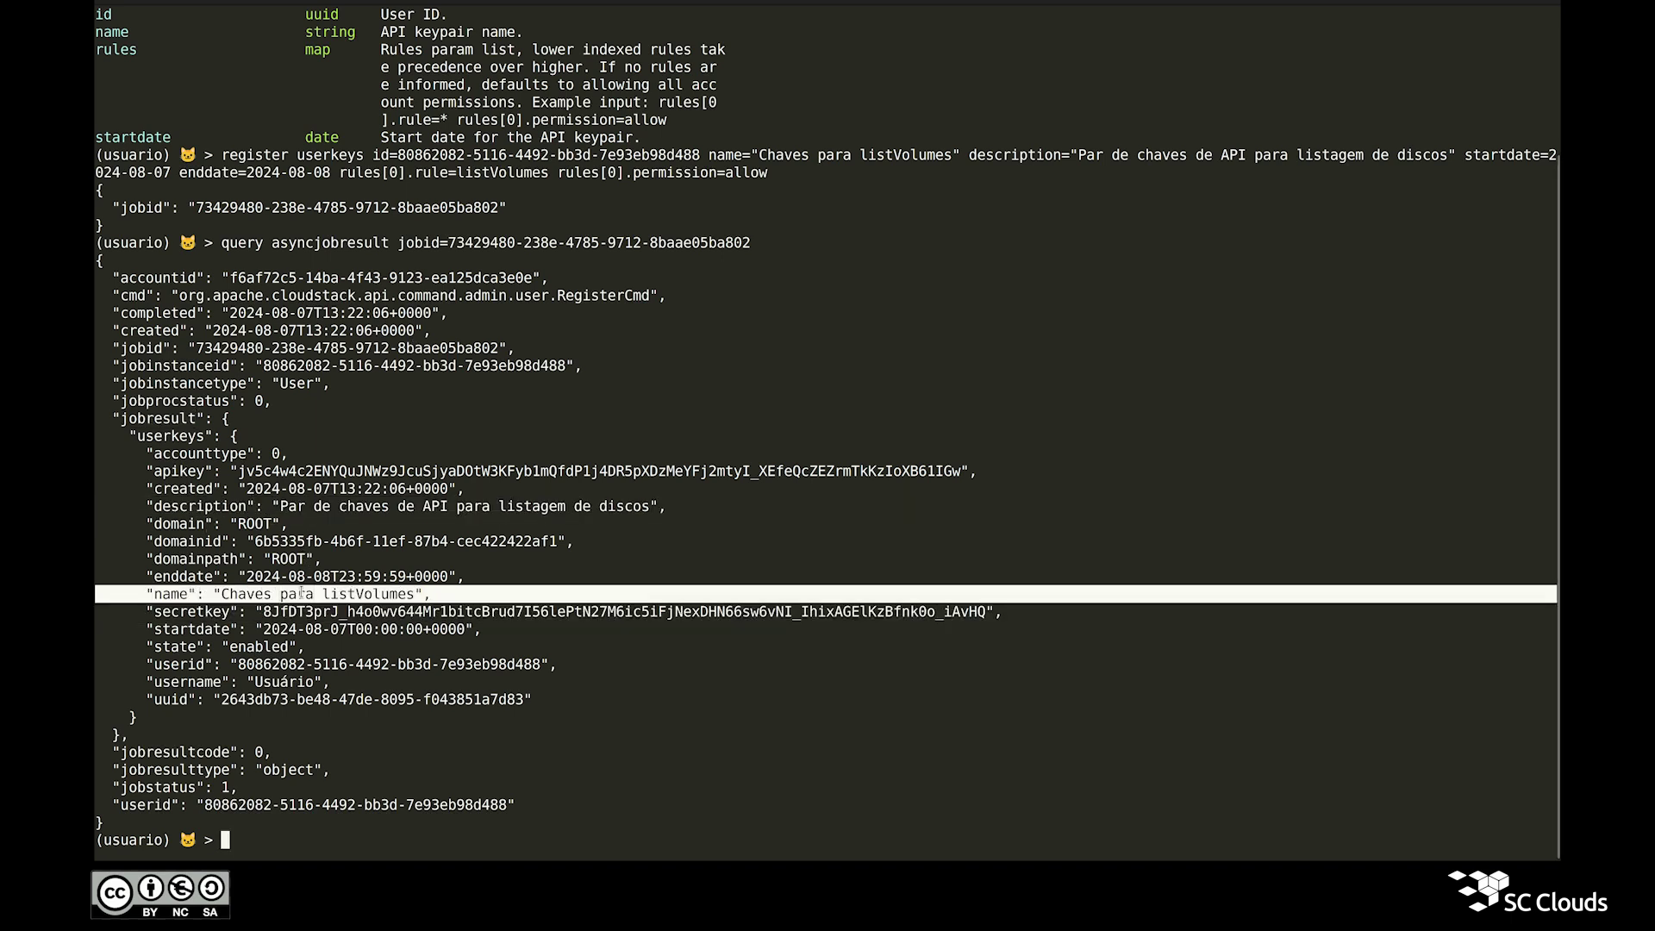
pyautogui.doubleClick(185, 613)
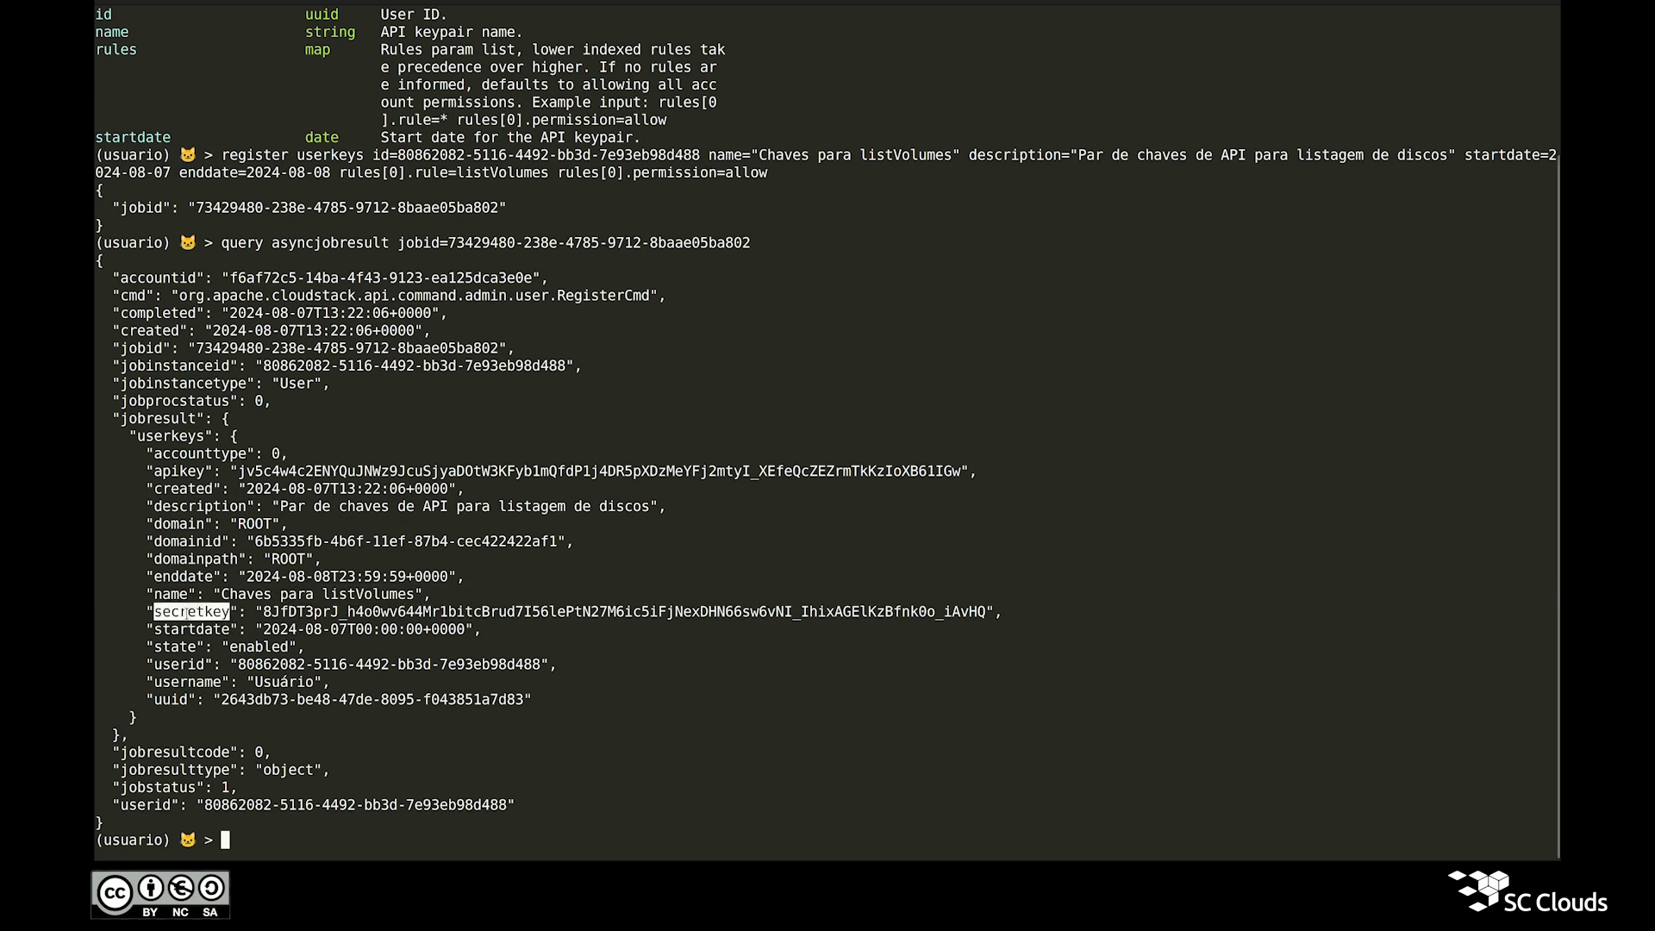
pyautogui.doubleClick(312, 613)
pyautogui.doubleClick(179, 473)
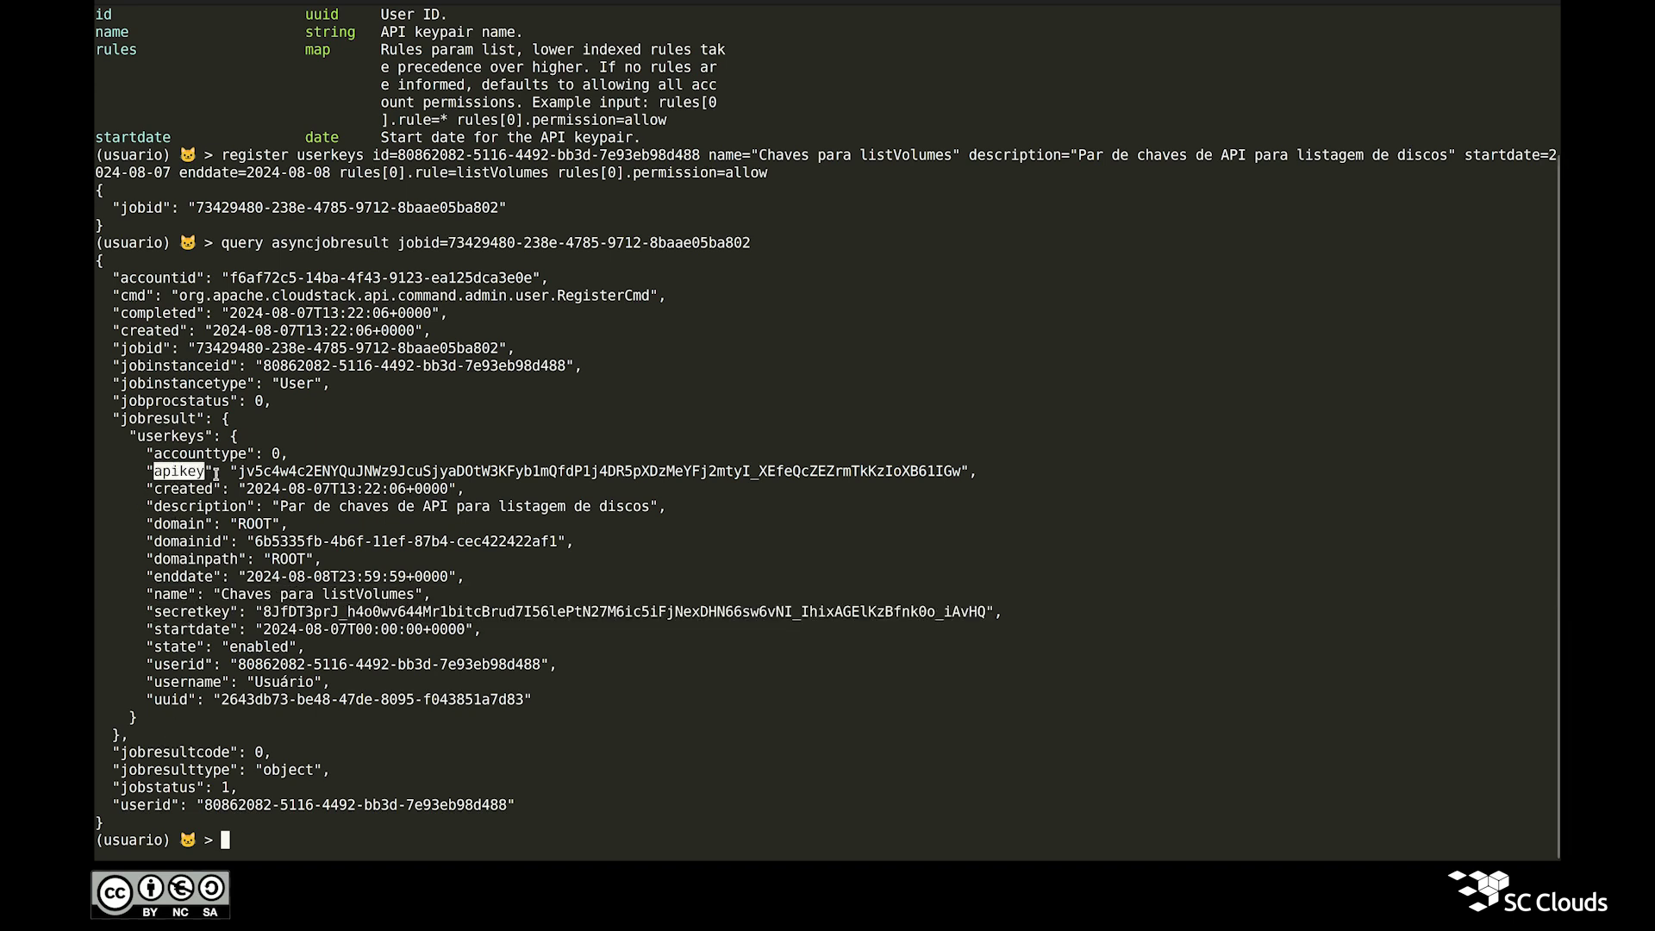
pyautogui.doubleClick(277, 471)
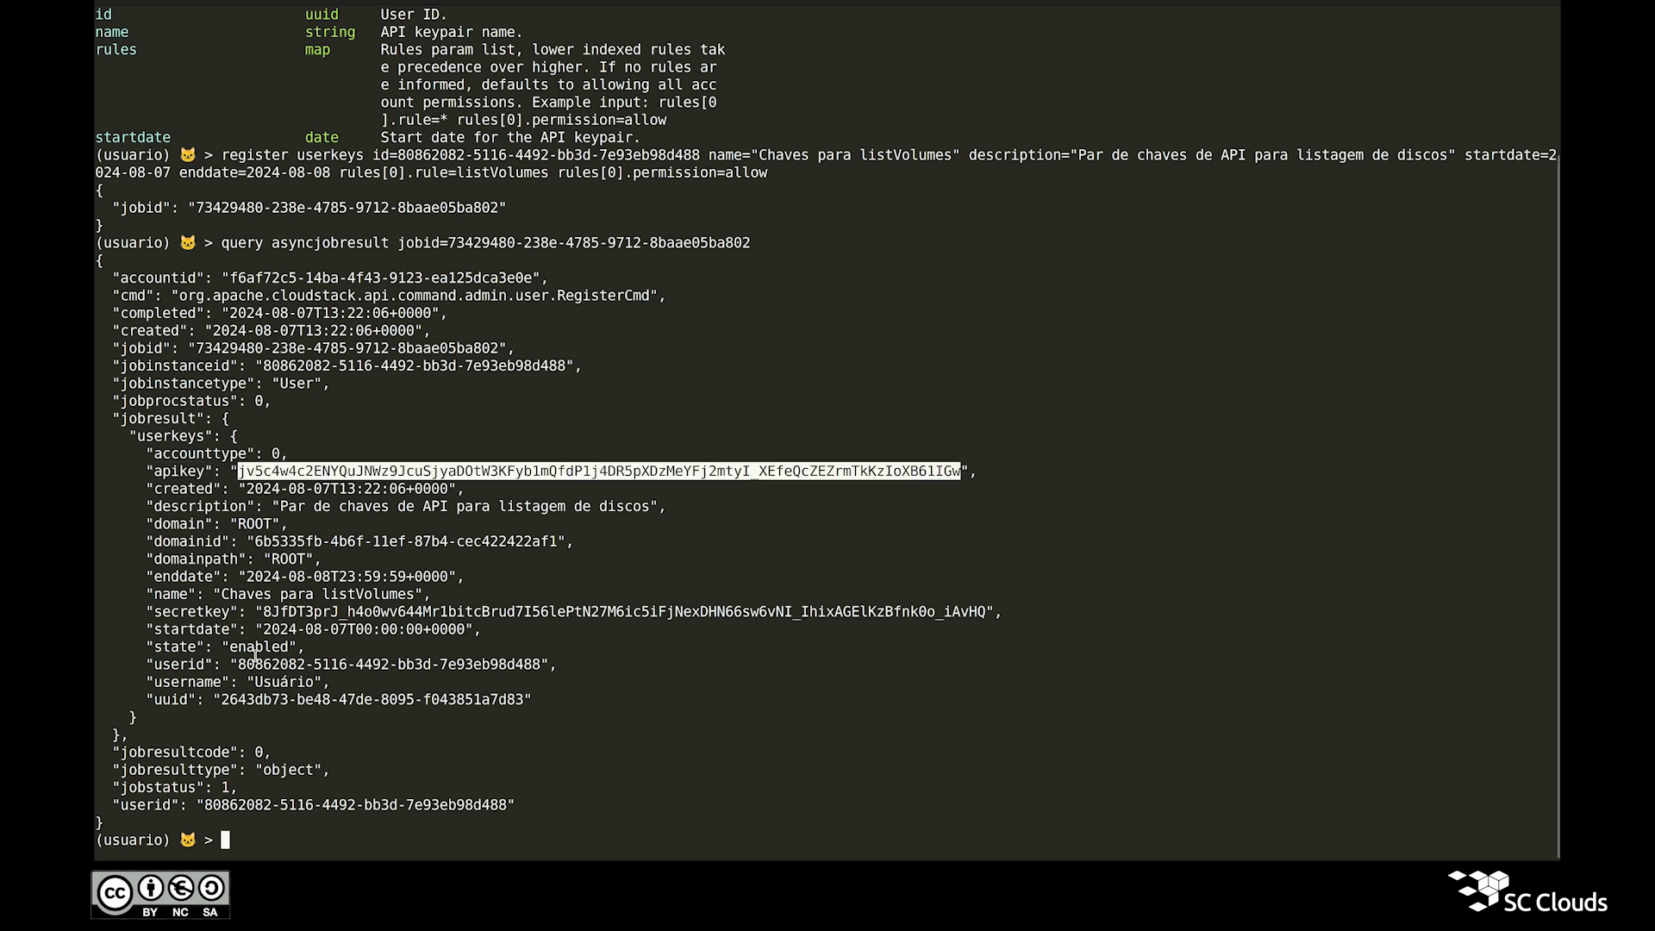
pyautogui.doubleClick(186, 635)
pyautogui.doubleClick(338, 634)
pyautogui.click(337, 634)
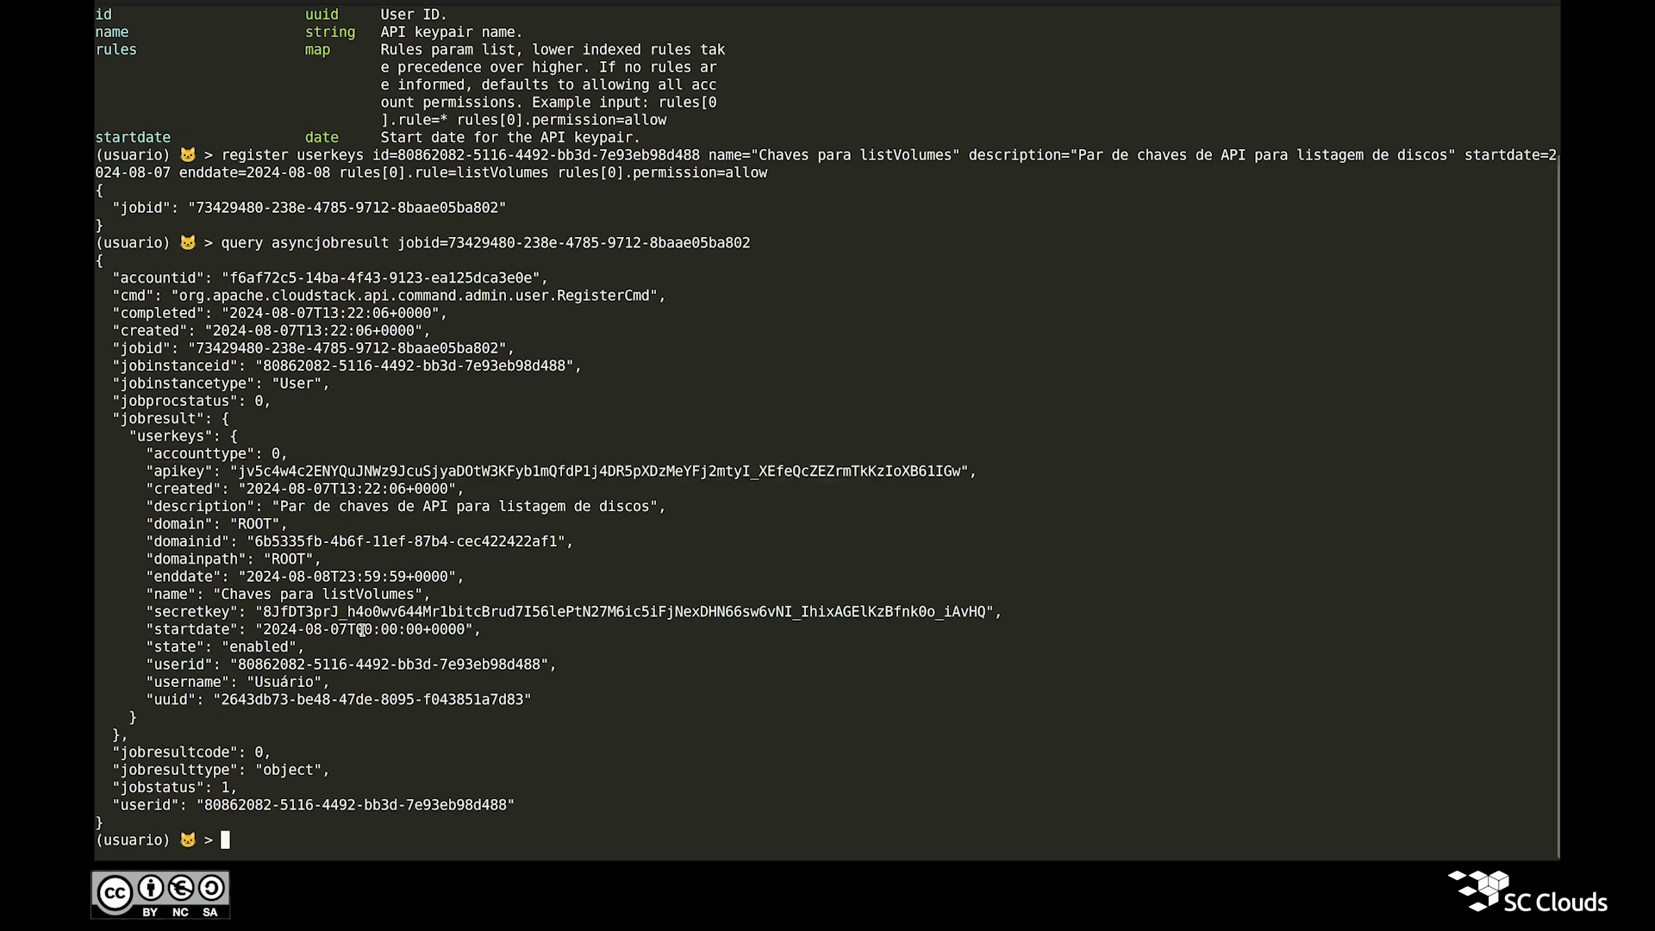
pyautogui.tripleClick(443, 631)
pyautogui.click(443, 631)
pyautogui.tripleClick(274, 577)
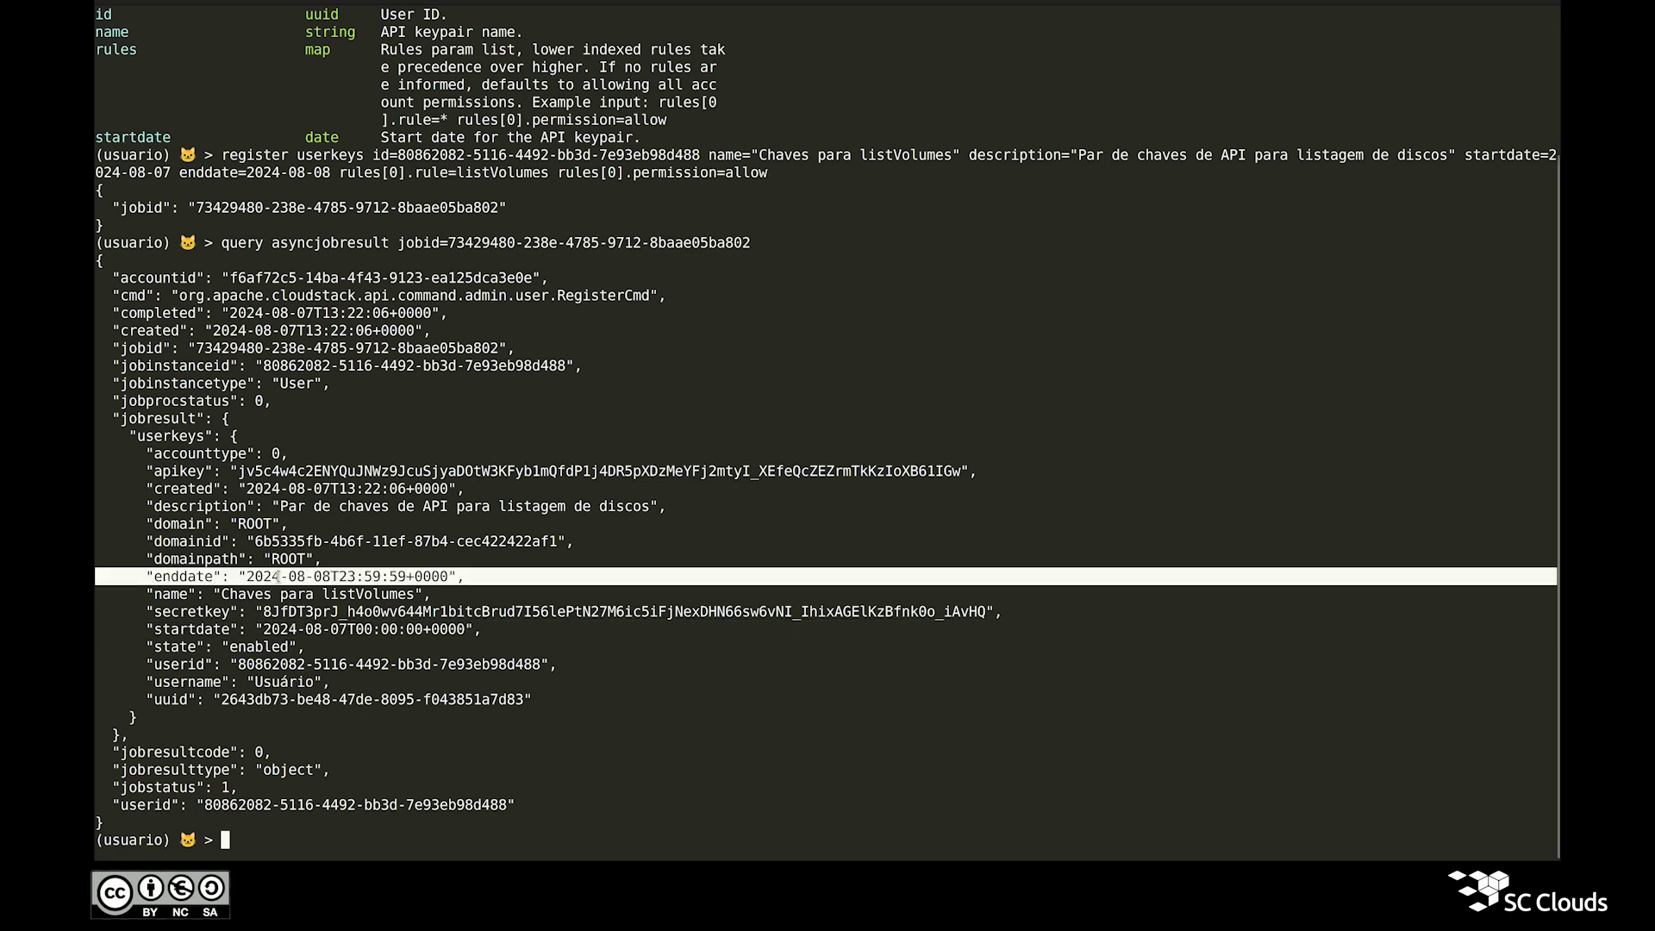
pyautogui.doubleClick(325, 577)
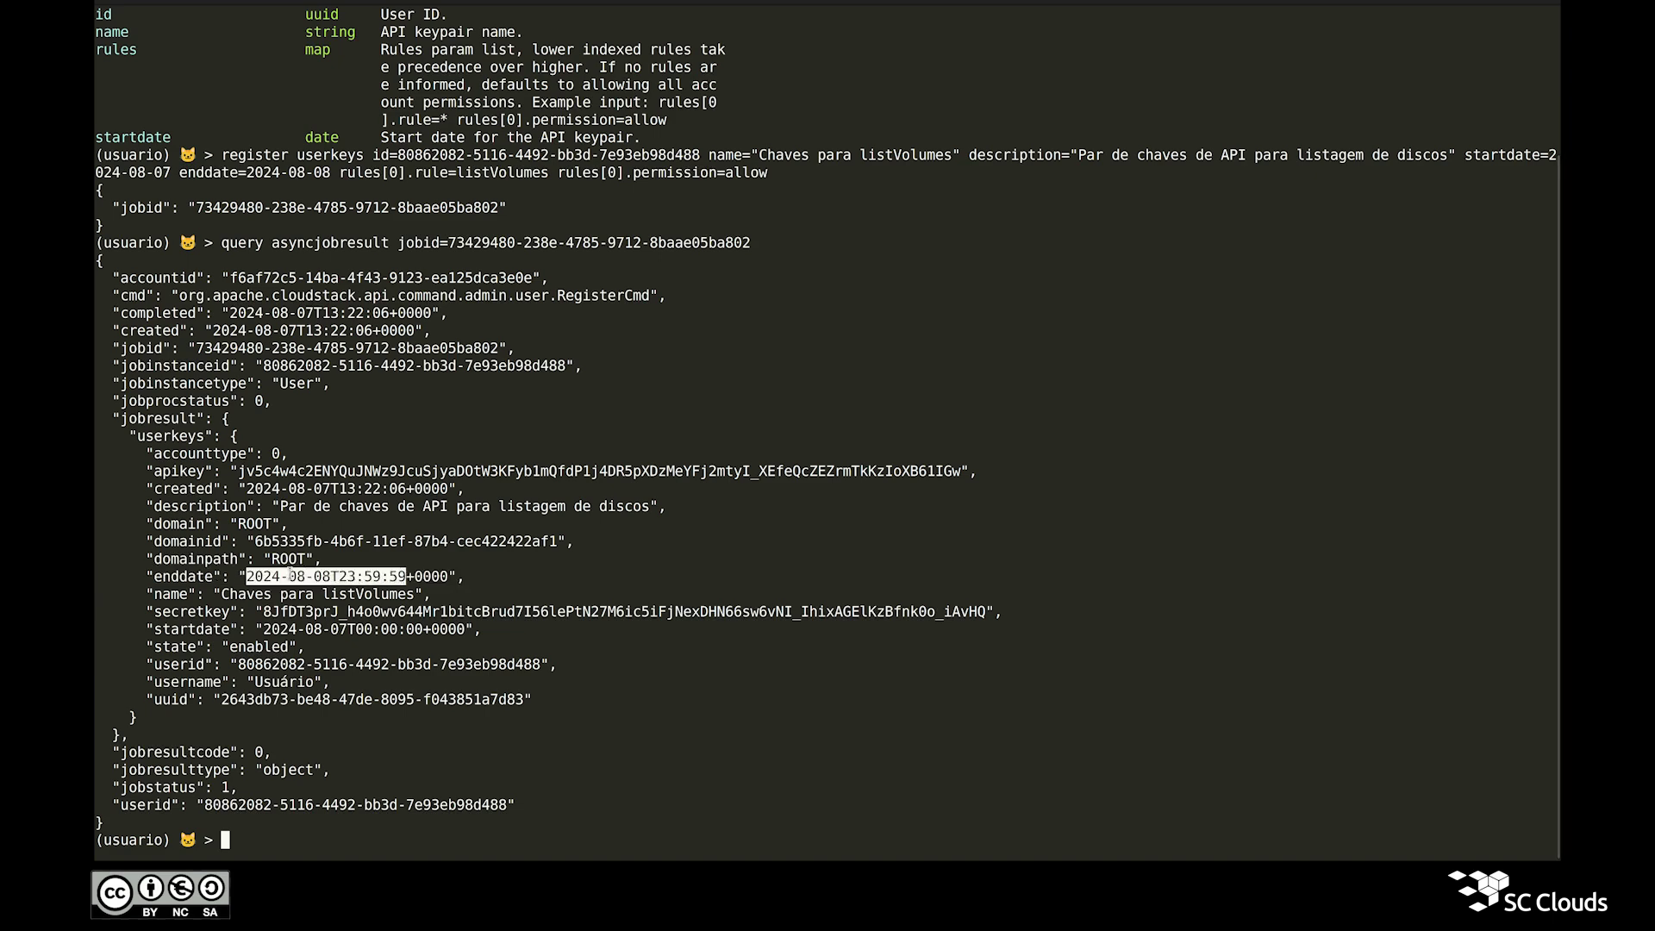
pyautogui.click(282, 574)
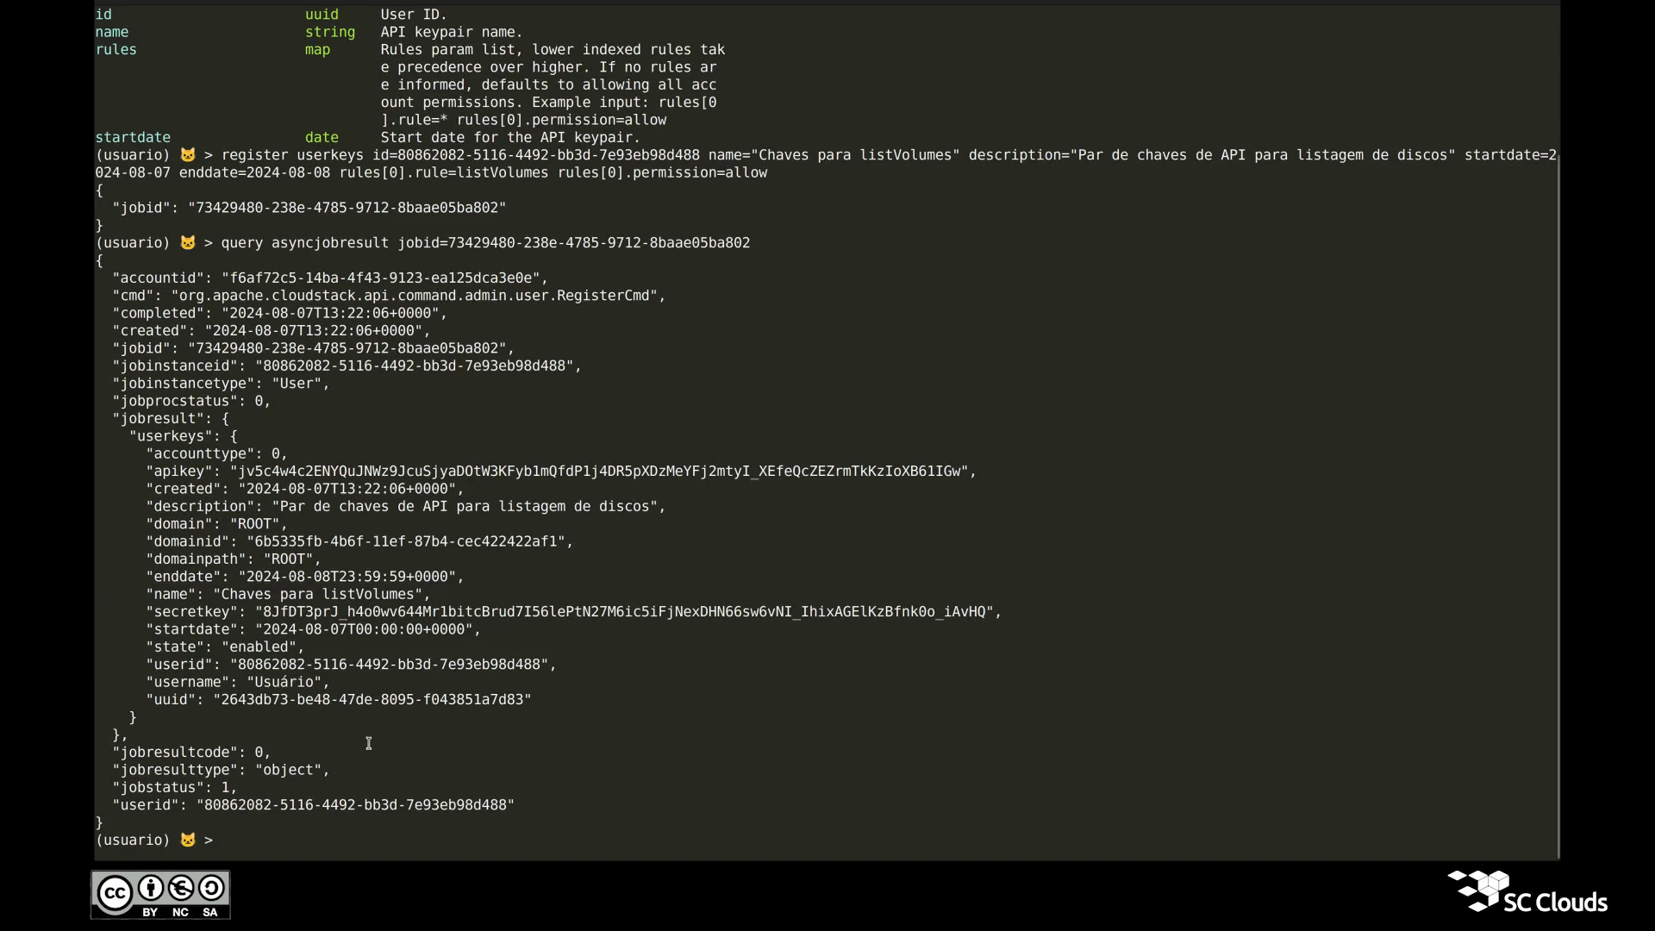
pyautogui.doubleClick(324, 472)
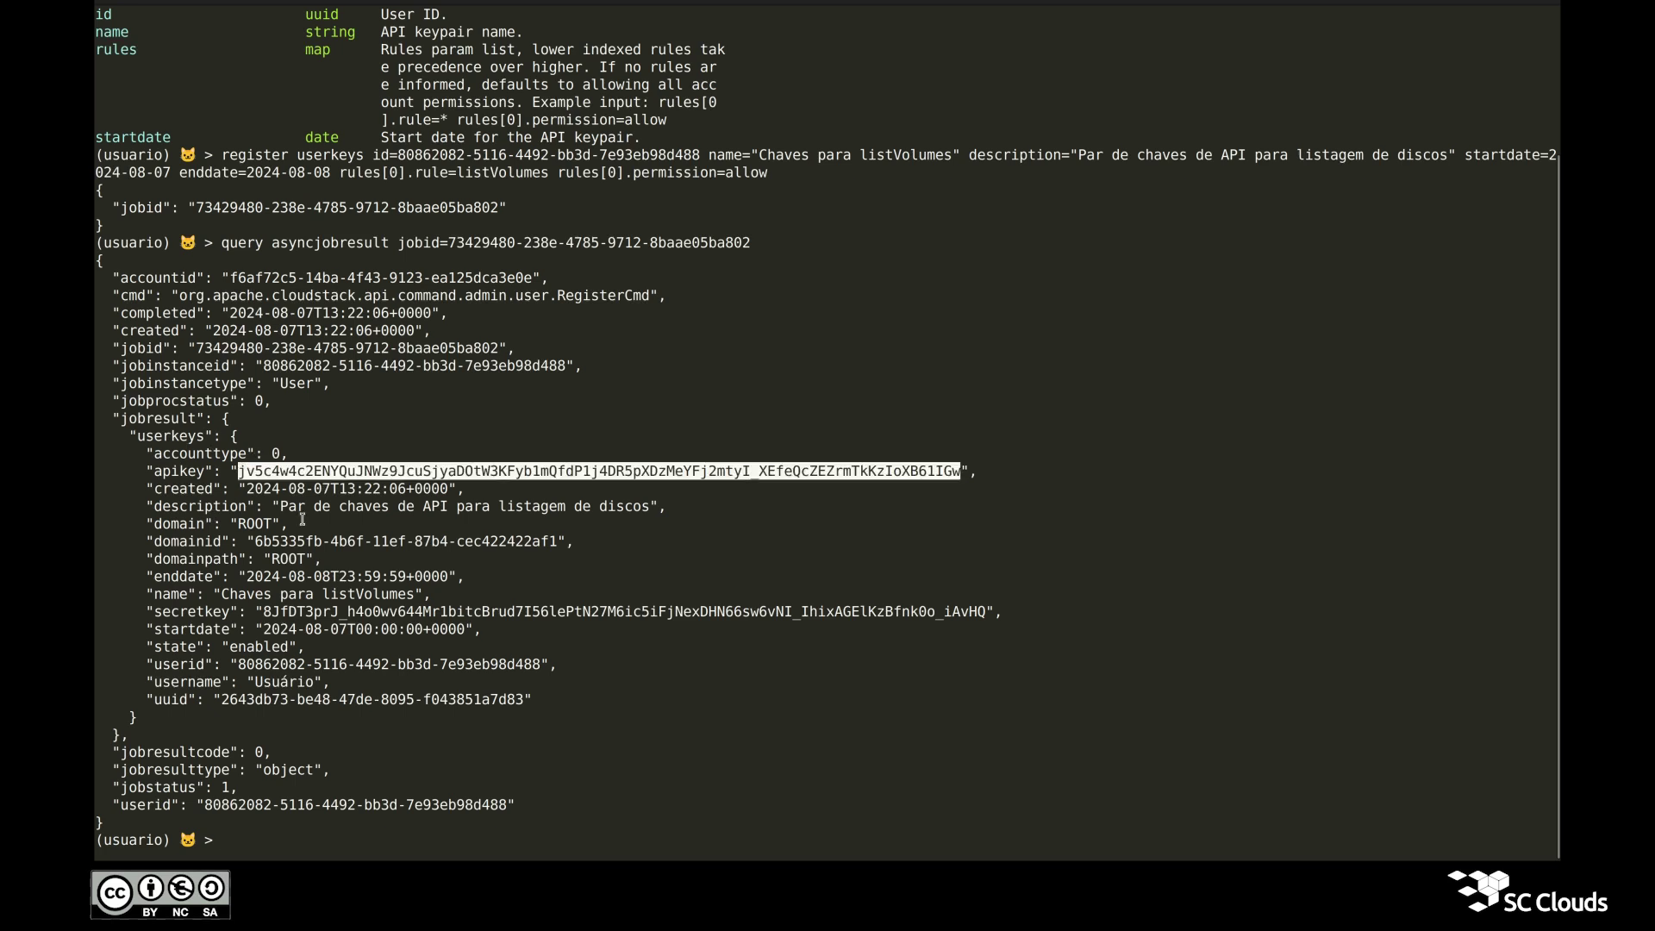
pyautogui.click(295, 614)
pyautogui.doubleClick(295, 614)
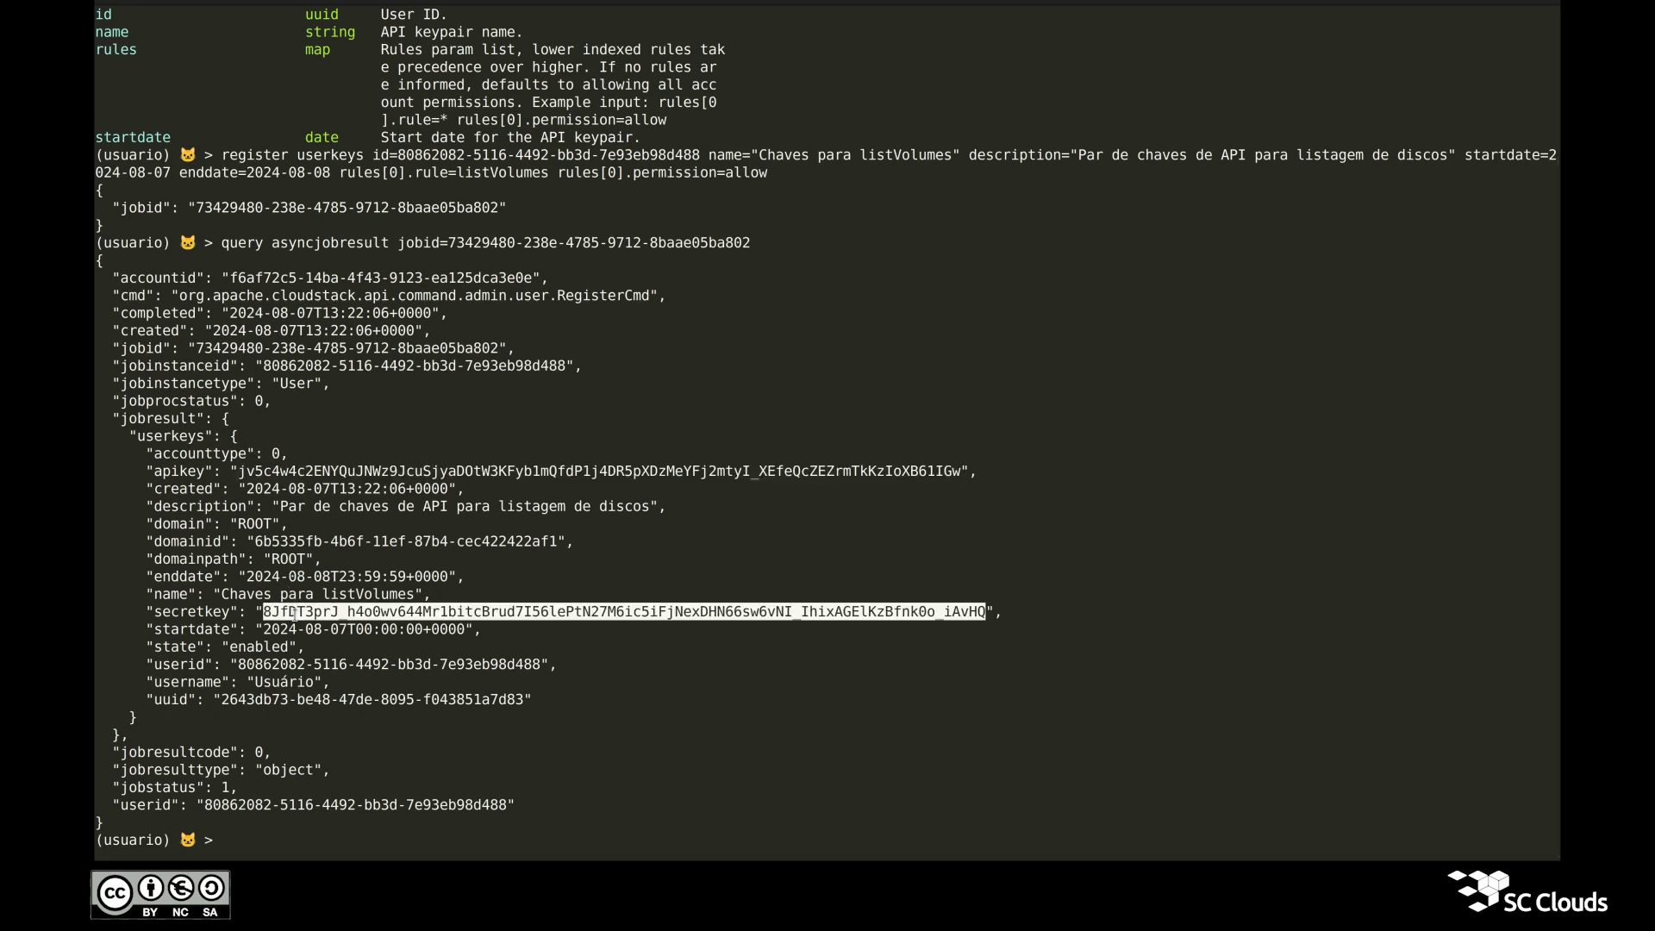
pyautogui.click(318, 732)
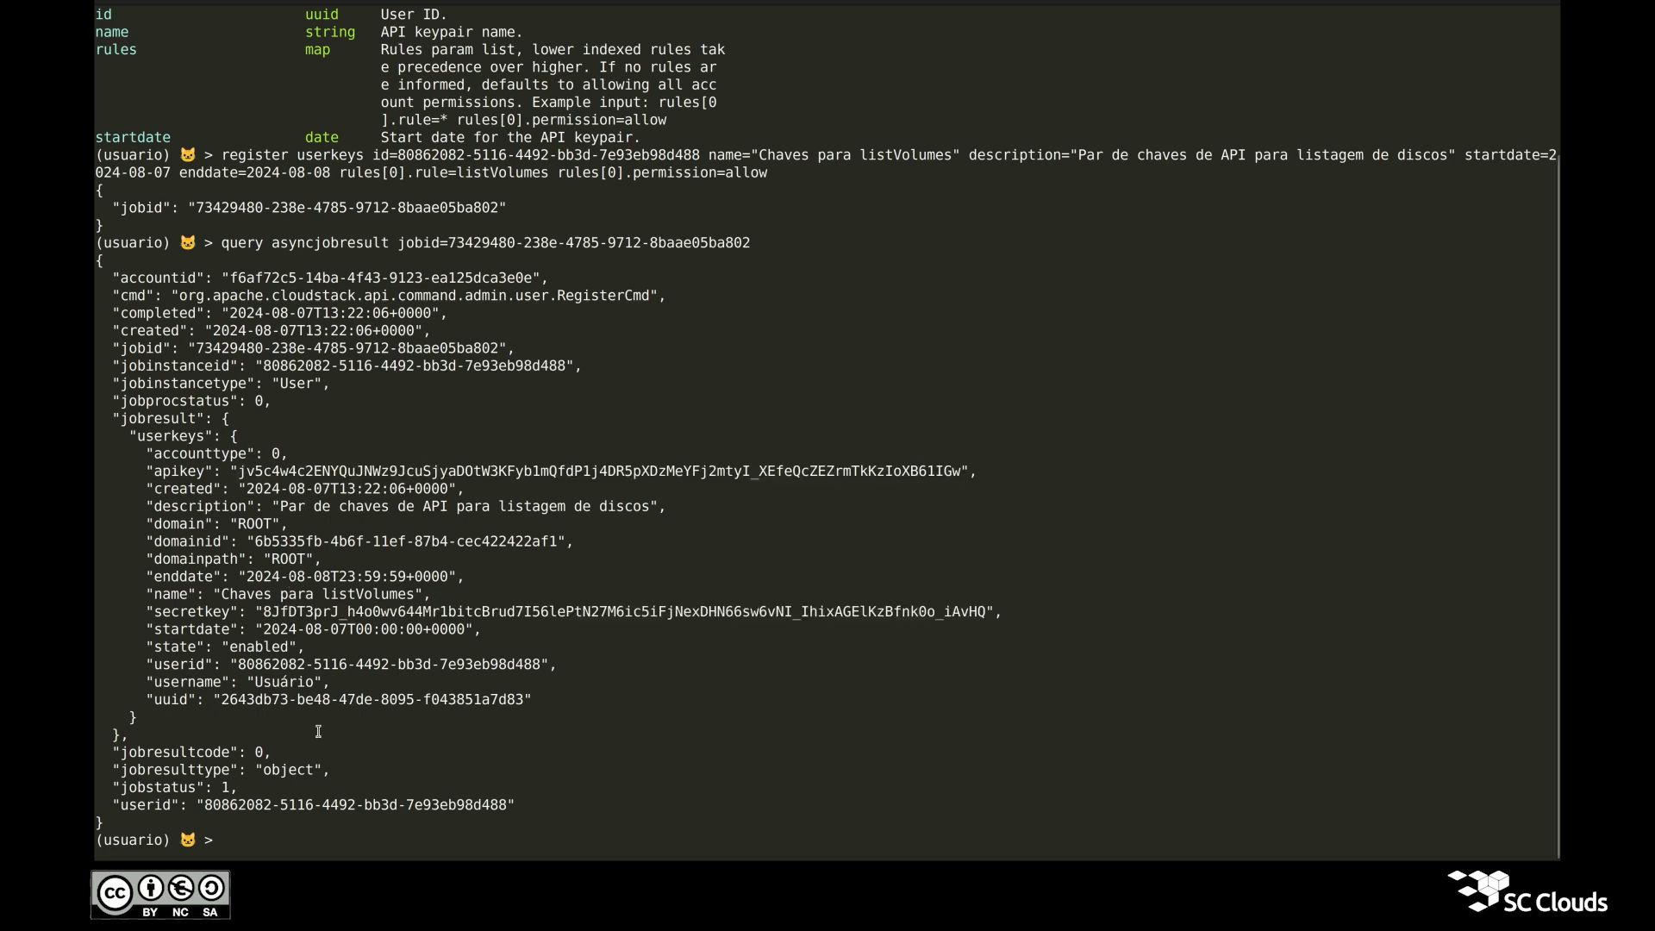
pyautogui.write('set profile chaves-api')
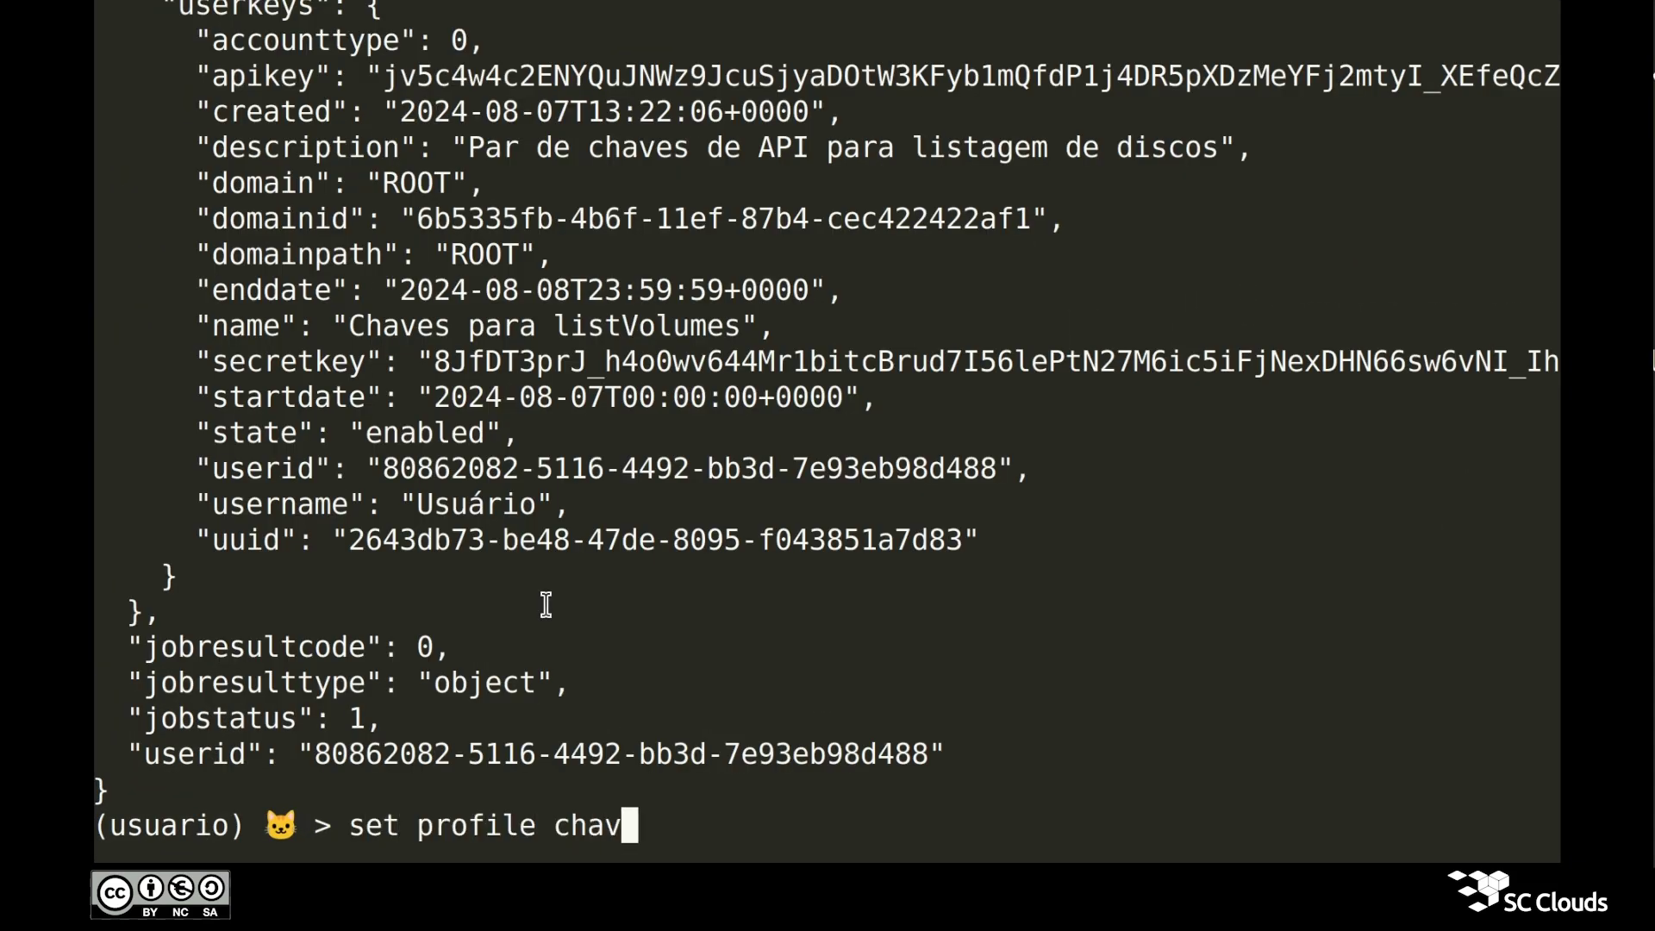
pyautogui.press('Return')
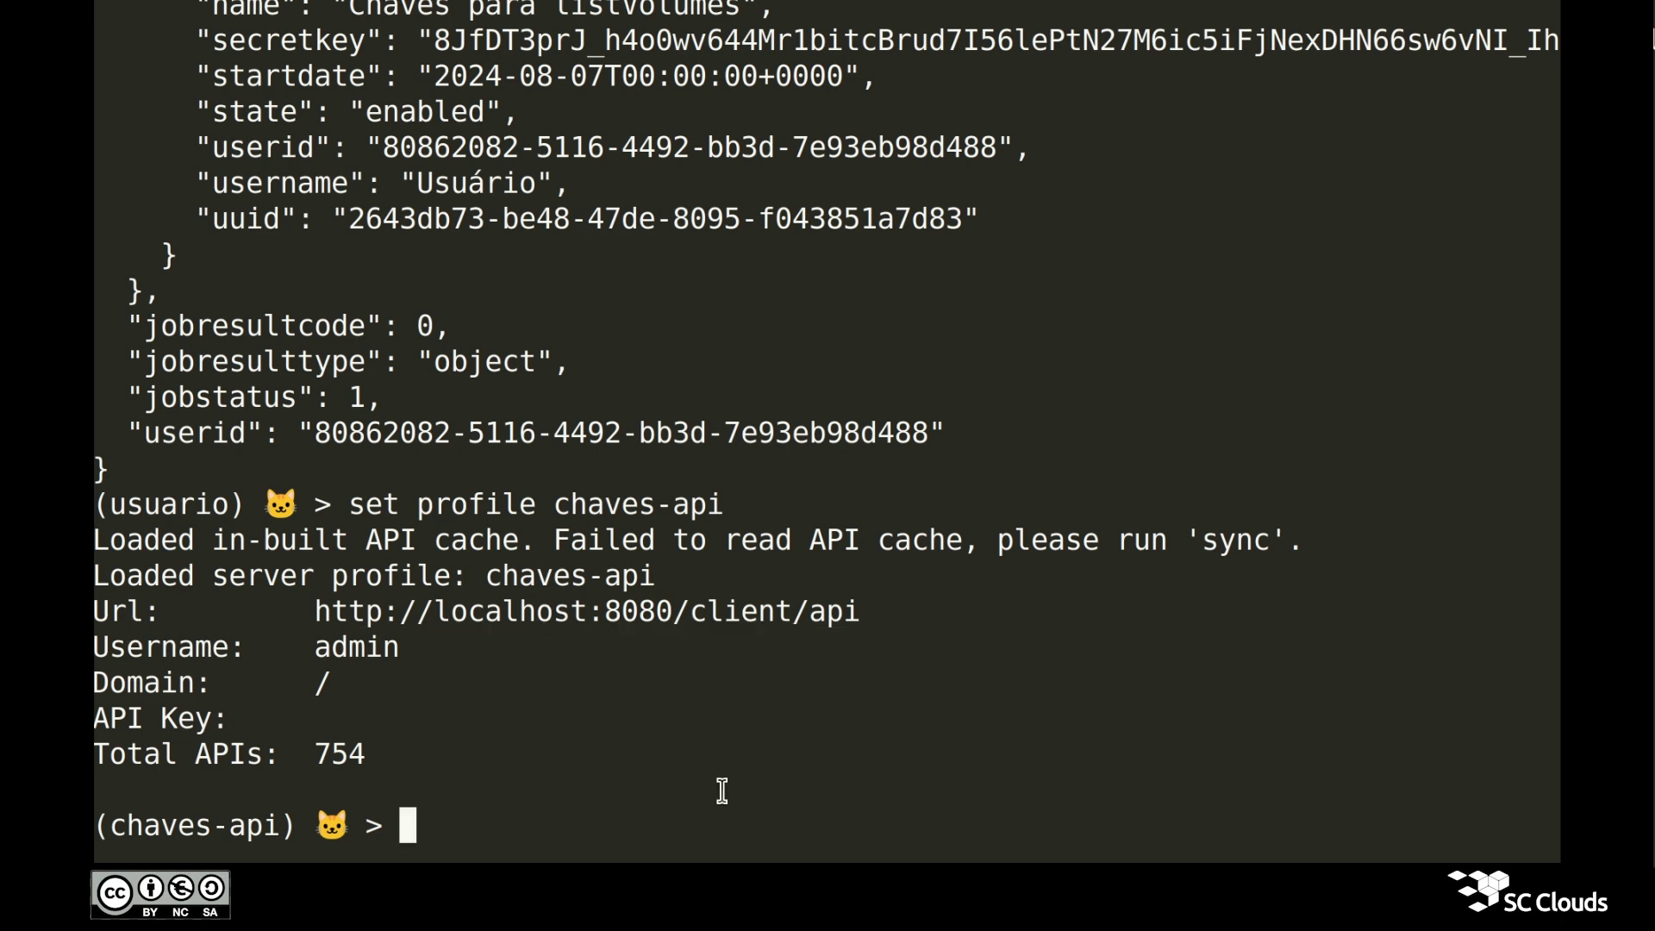
pyautogui.write('set url')
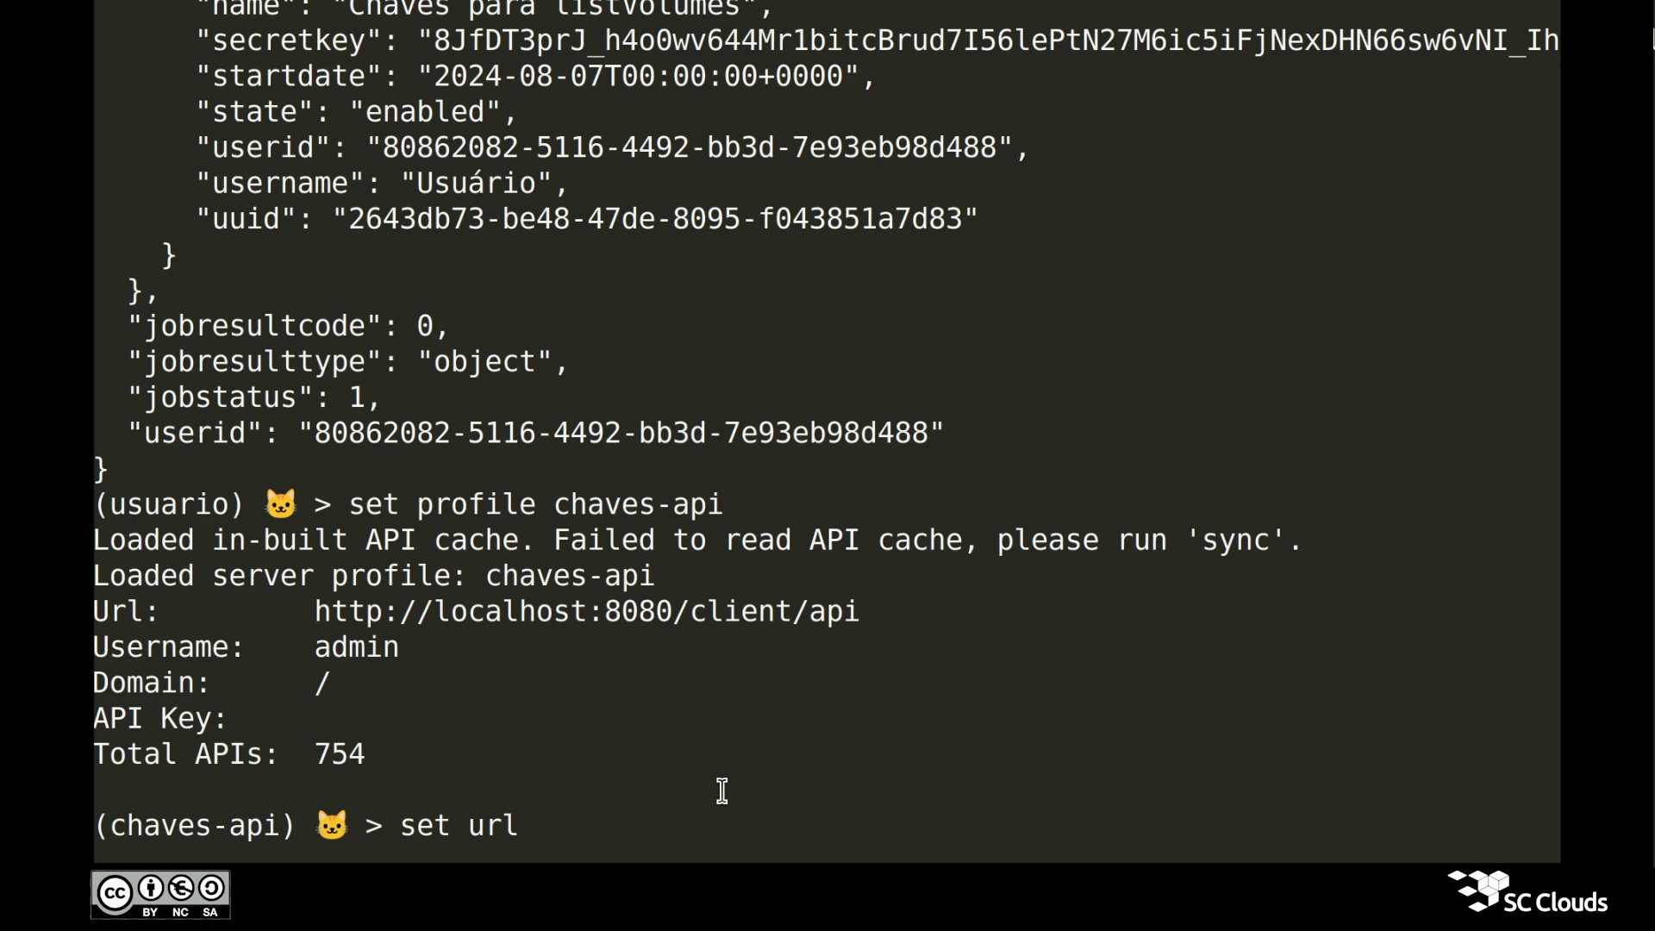
pyautogui.write(' http://192.168.')
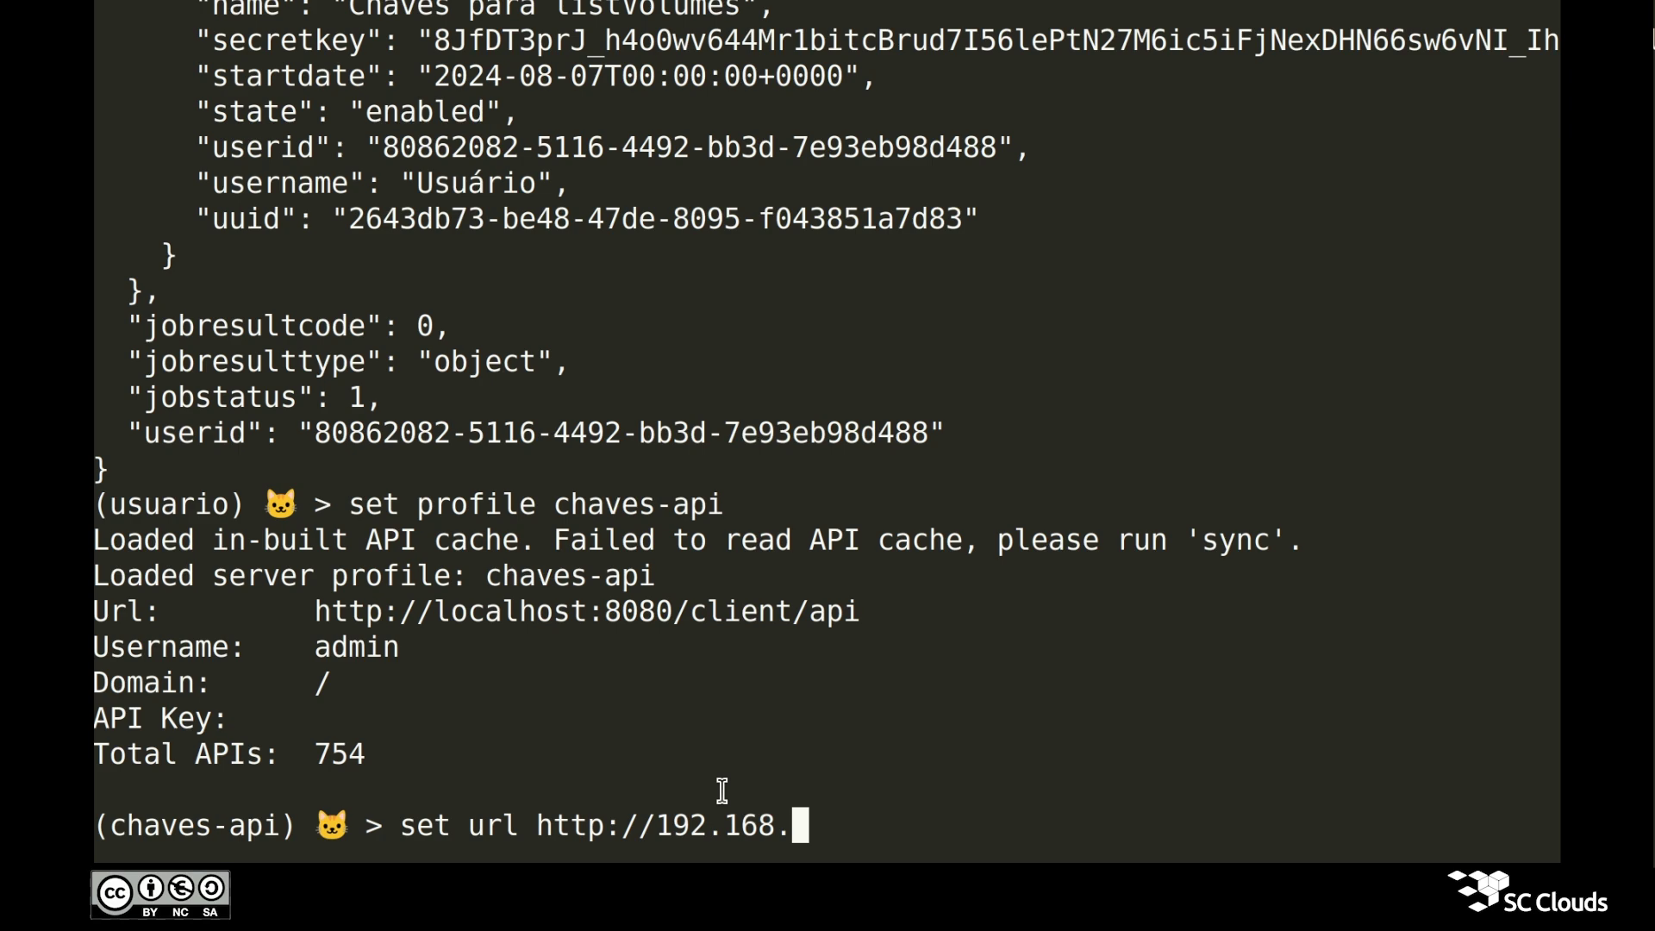
pyautogui.write('122.200')
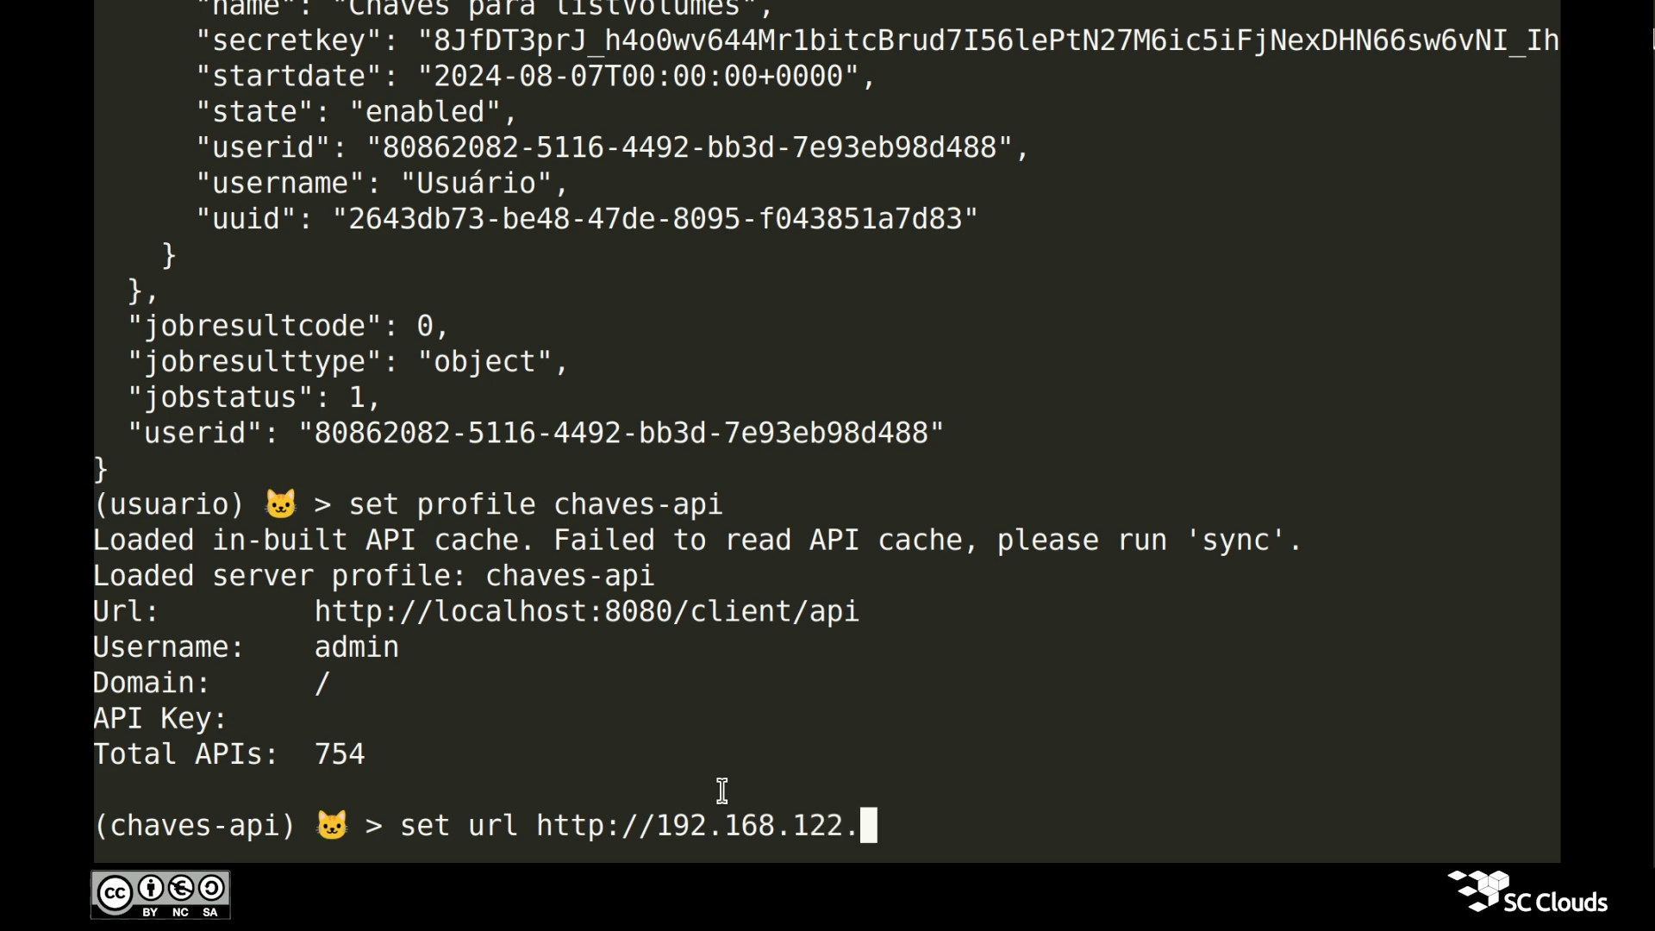
pyautogui.write(':8080/client/api')
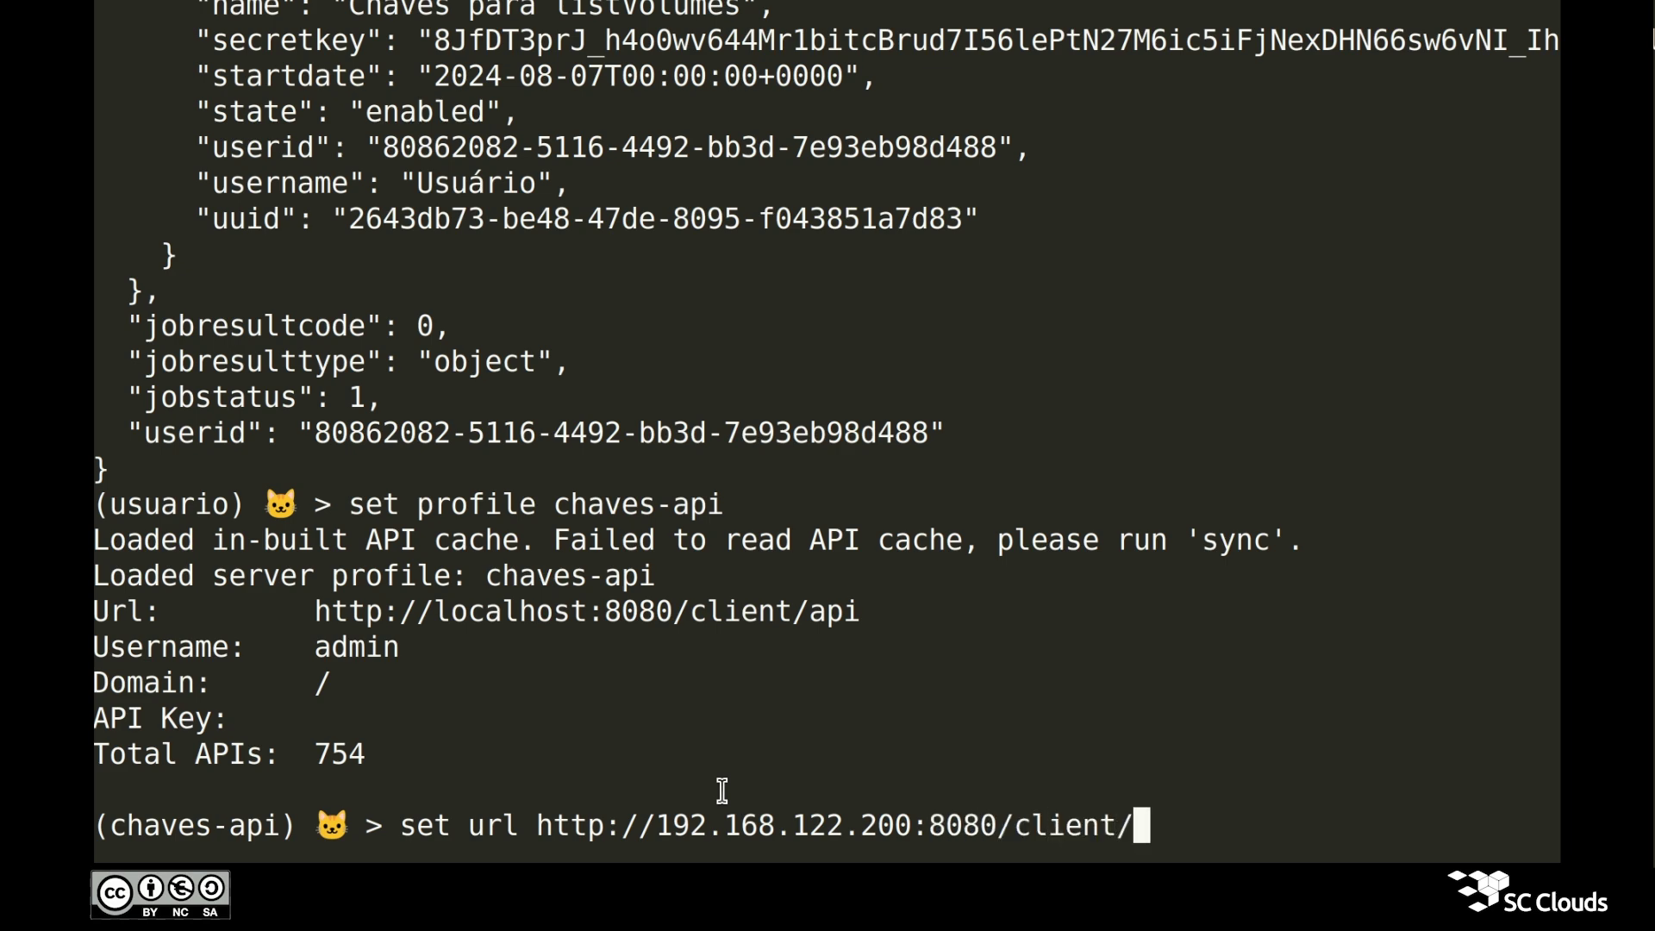
pyautogui.press('Return')
pyautogui.hotkey('ctrl', '-')
pyautogui.hotkey('ctrl', '-')
pyautogui.hotkey('ctrl', '-')
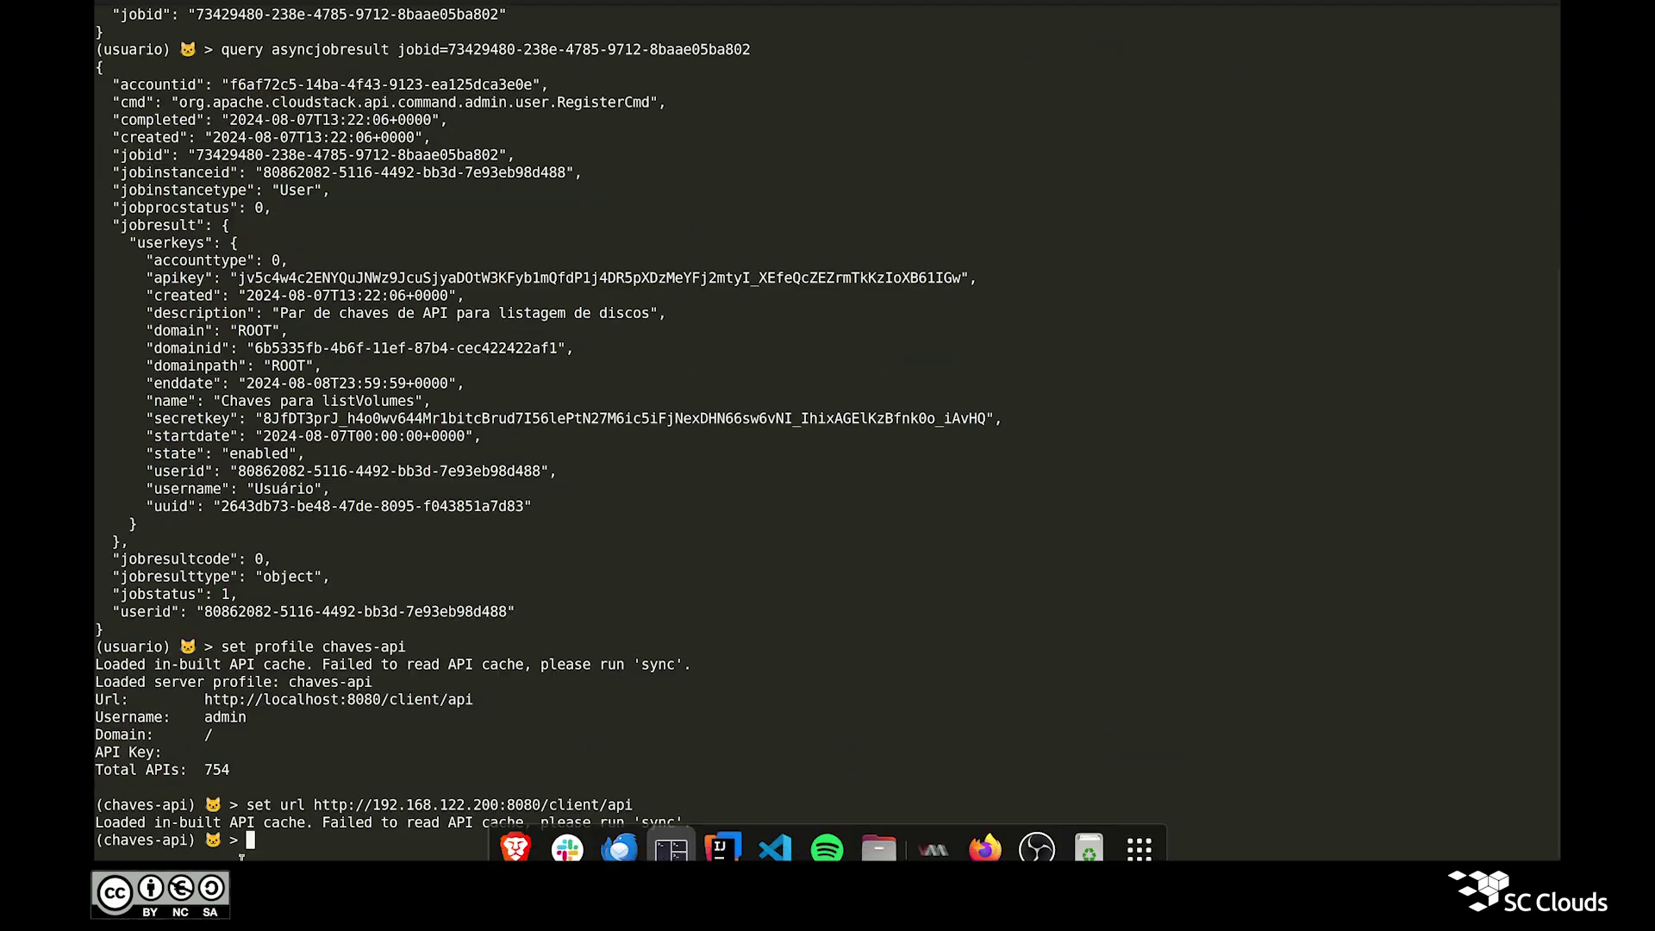
# Step: Set the profile's apikey to the generated API key from the JSON output
pyautogui.doubleClick(131, 717)
pyautogui.doubleClick(133, 735)
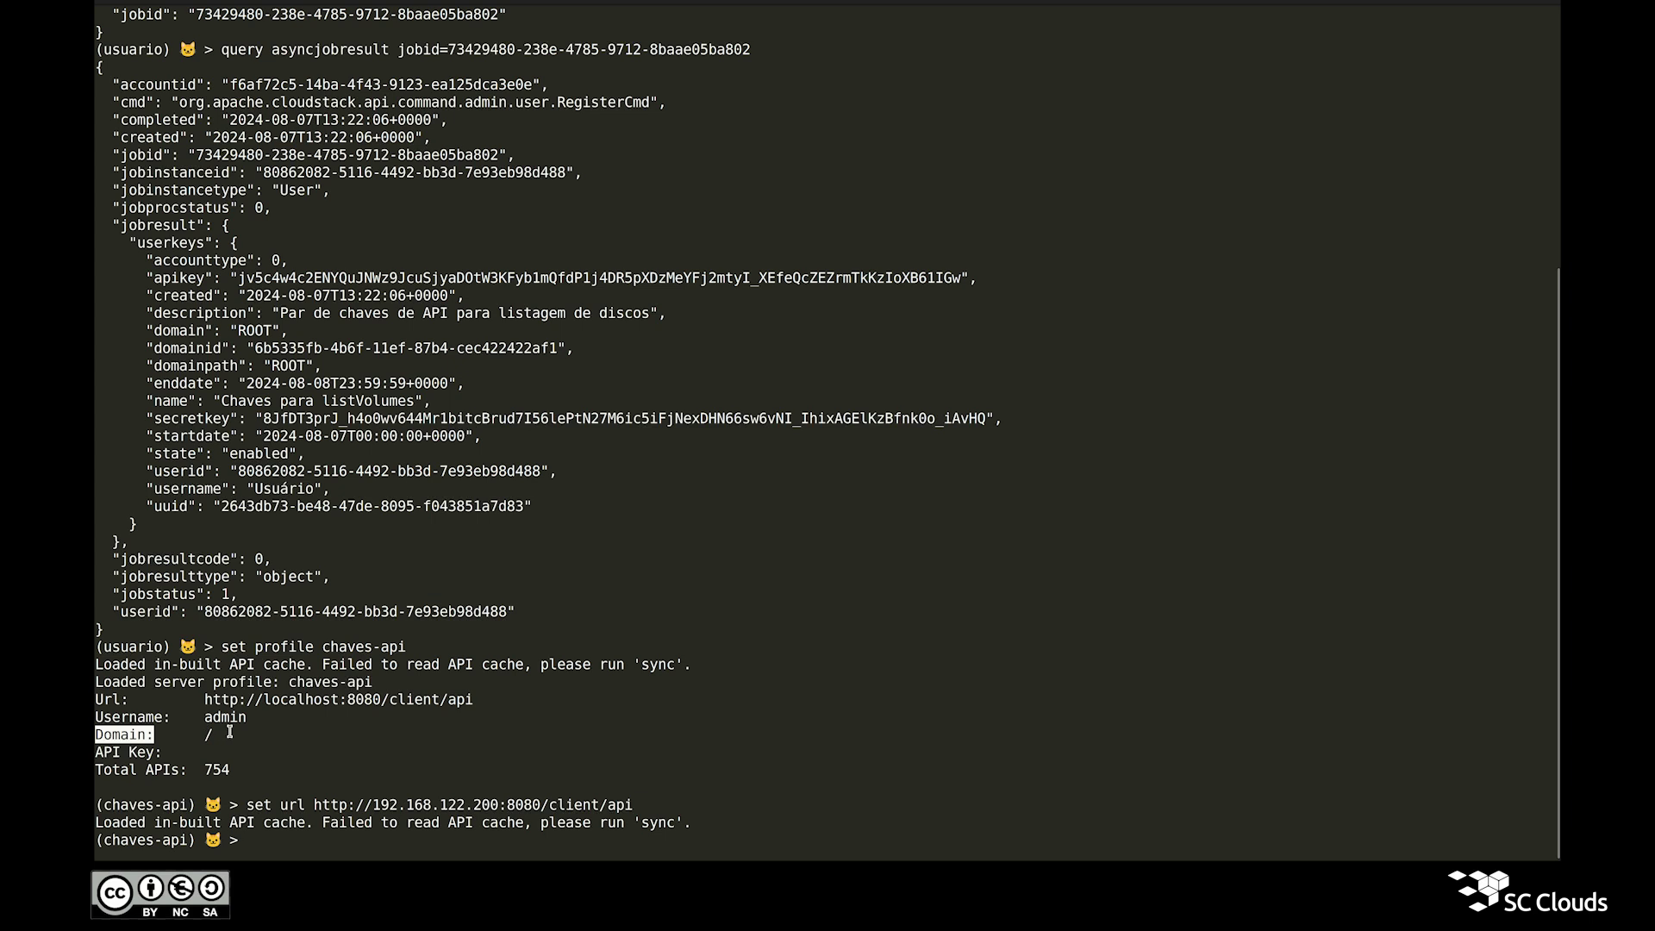
pyautogui.tripleClick(147, 752)
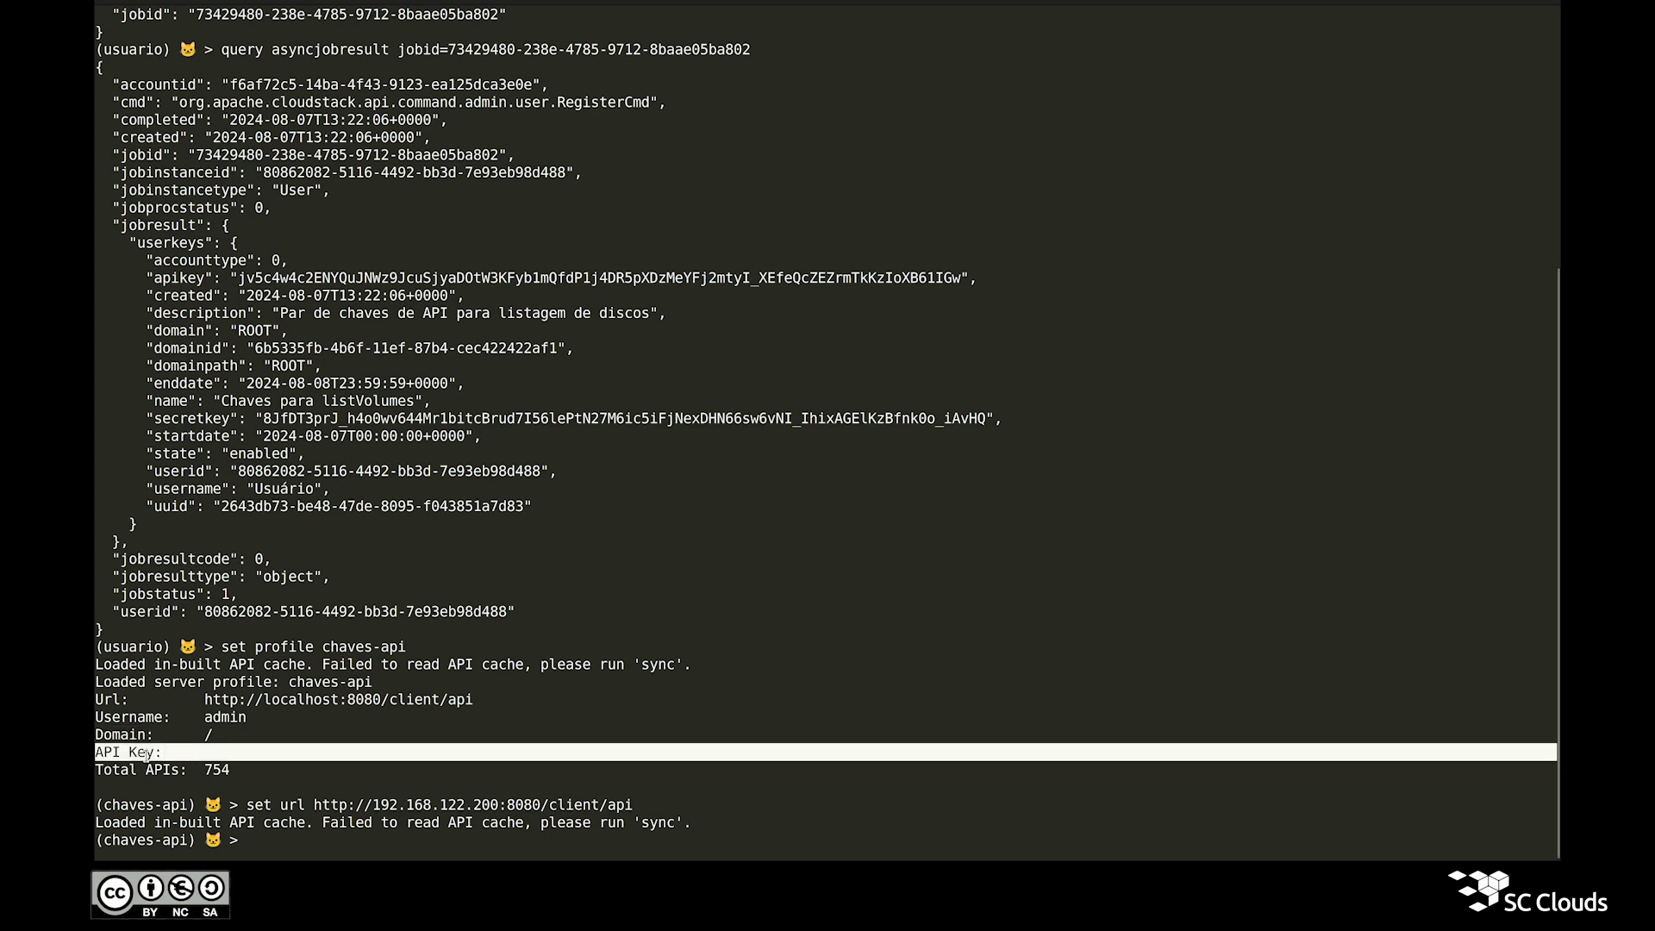
pyautogui.click(147, 756)
pyautogui.write('set apikey')
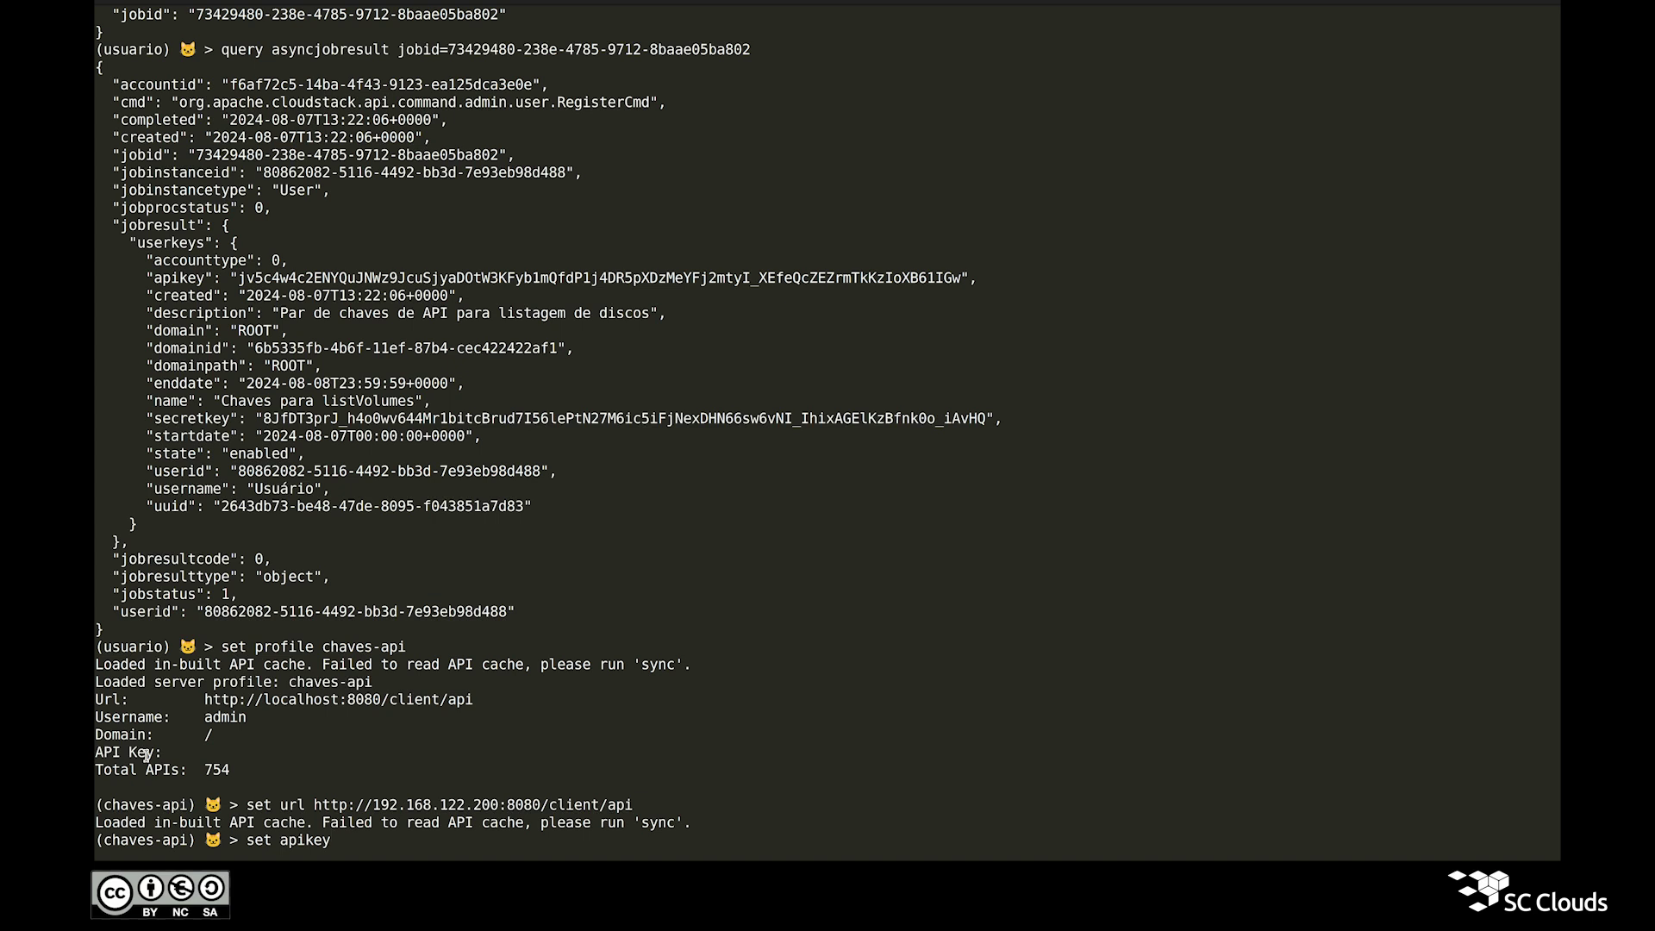
pyautogui.doubleClick(331, 276)
pyautogui.hotkey('ctrl', 'c')
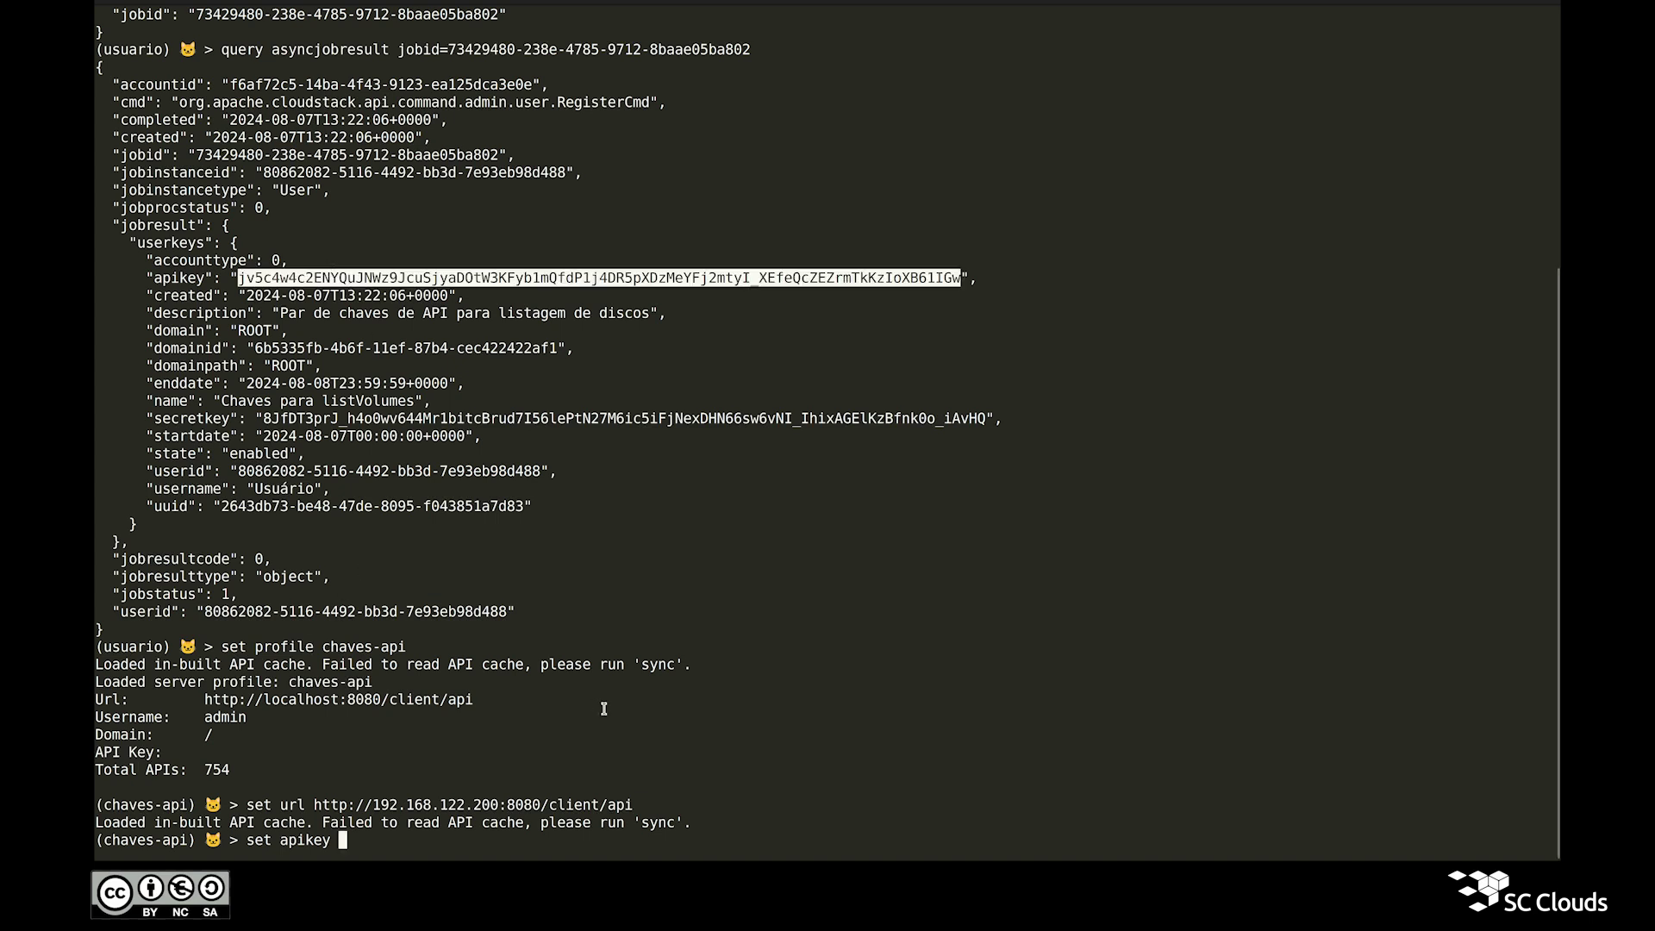
pyautogui.click(643, 727)
pyautogui.middleClick(643, 728)
pyautogui.press('Return')
# Step: Set the profile's secretkey to the generated secret key from the JSON output
pyautogui.write('set secretkey')
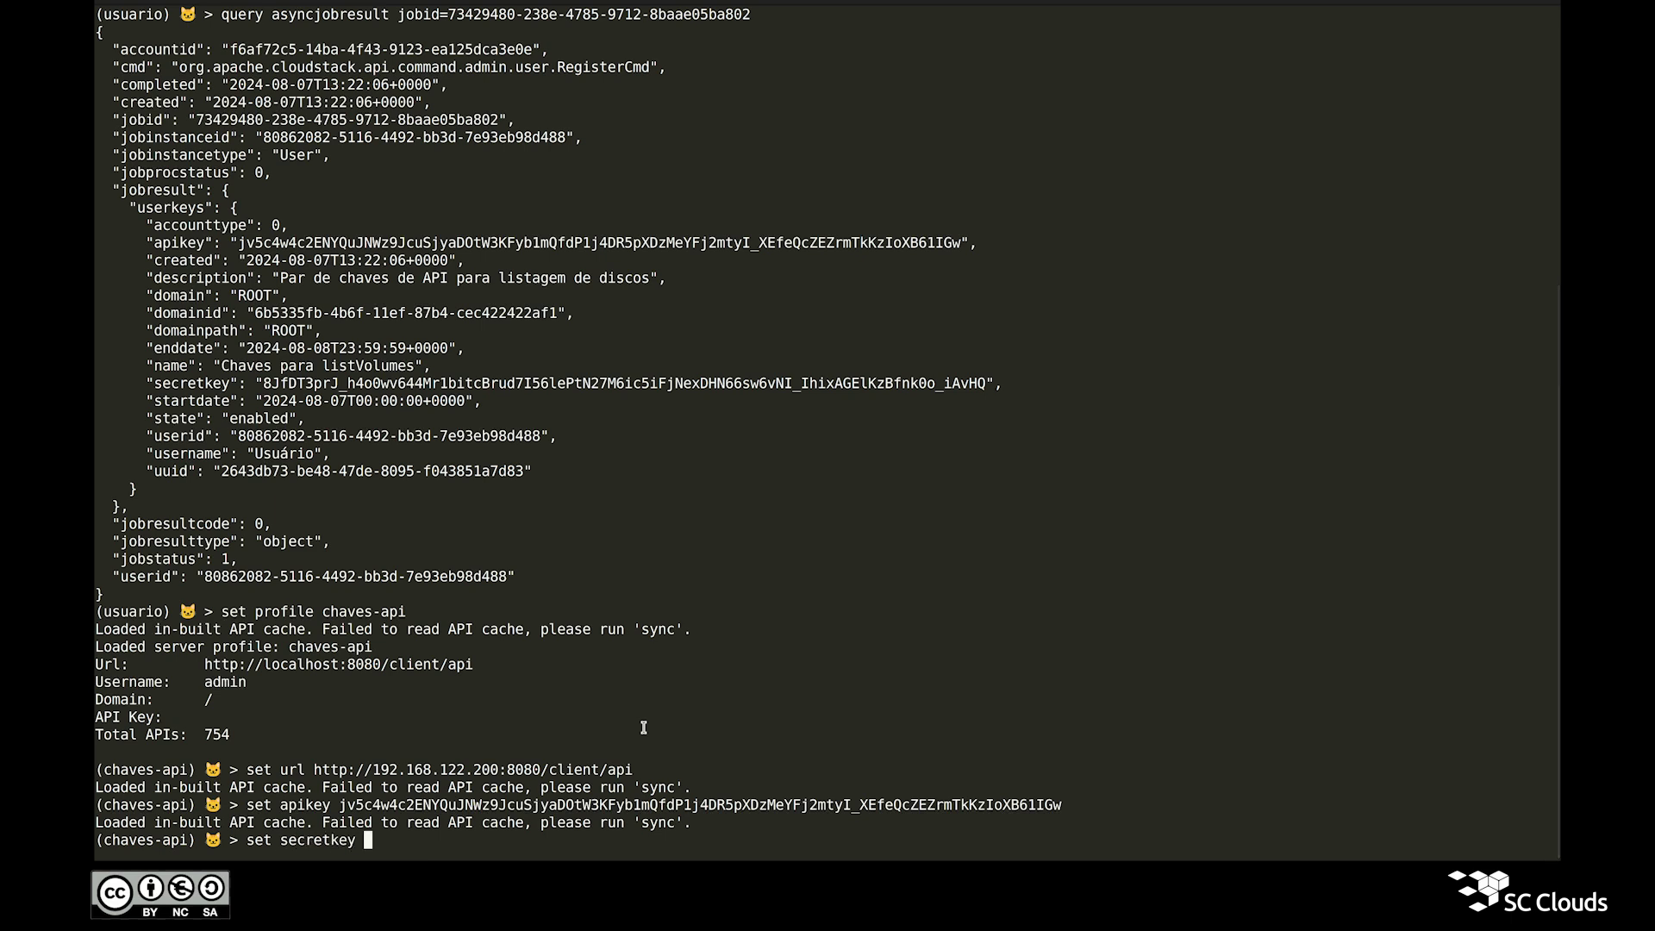
pyautogui.doubleClick(339, 383)
pyautogui.hotkey('ctrl', 'c')
pyautogui.click(642, 550)
pyautogui.middleClick(642, 550)
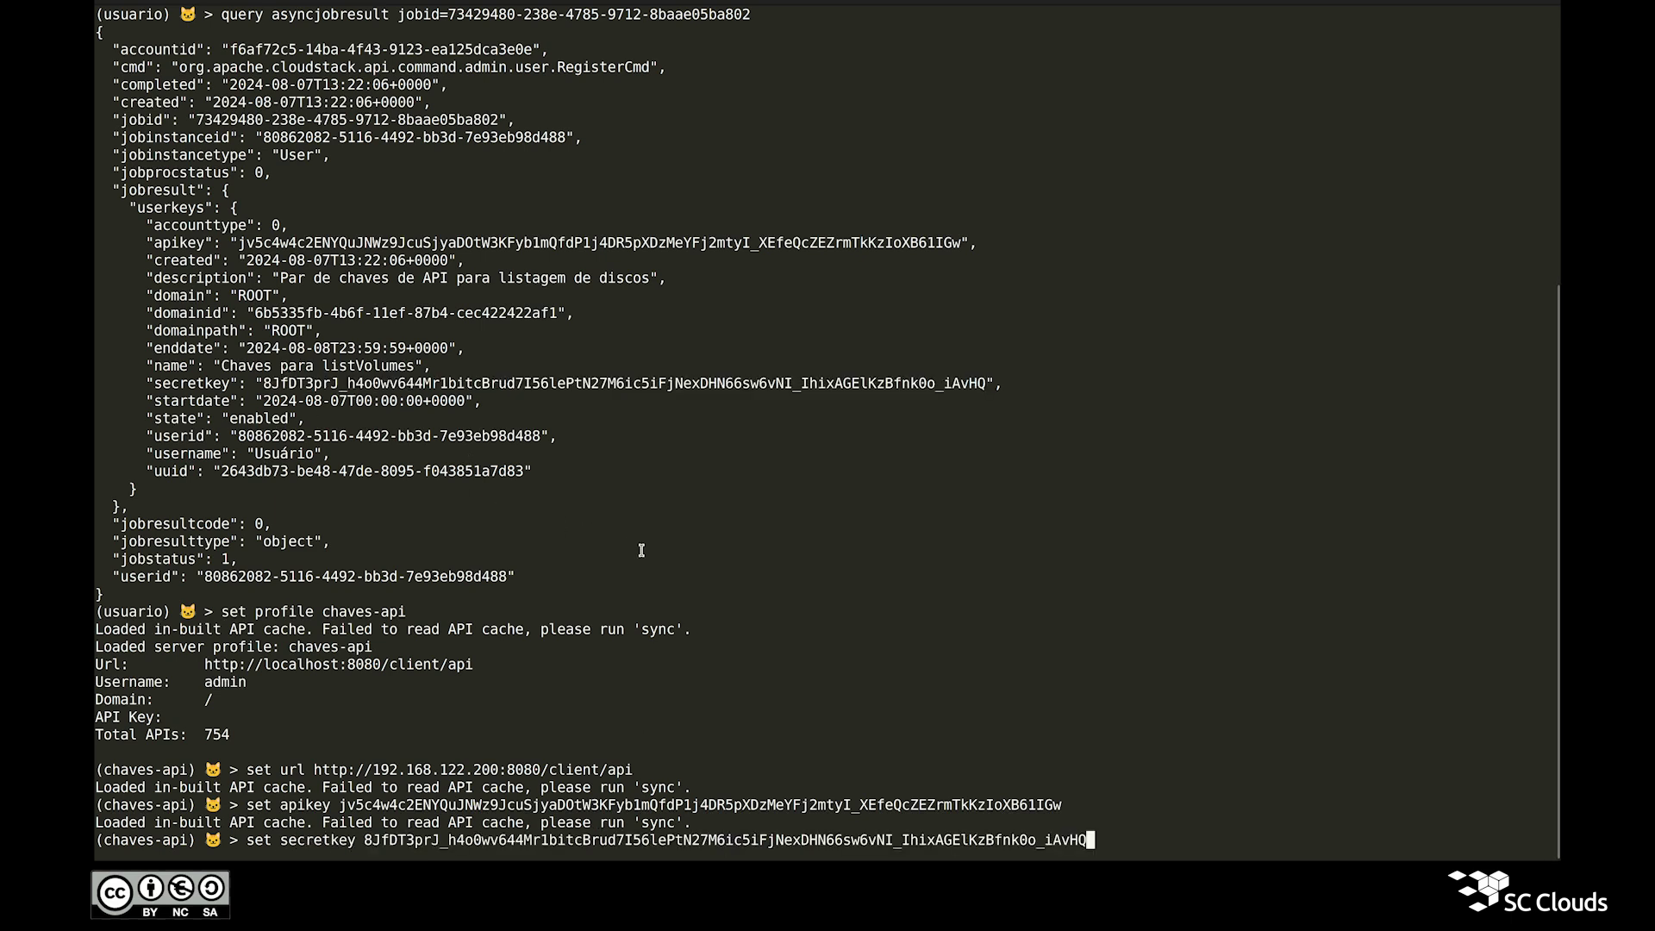
pyautogui.press('Return')
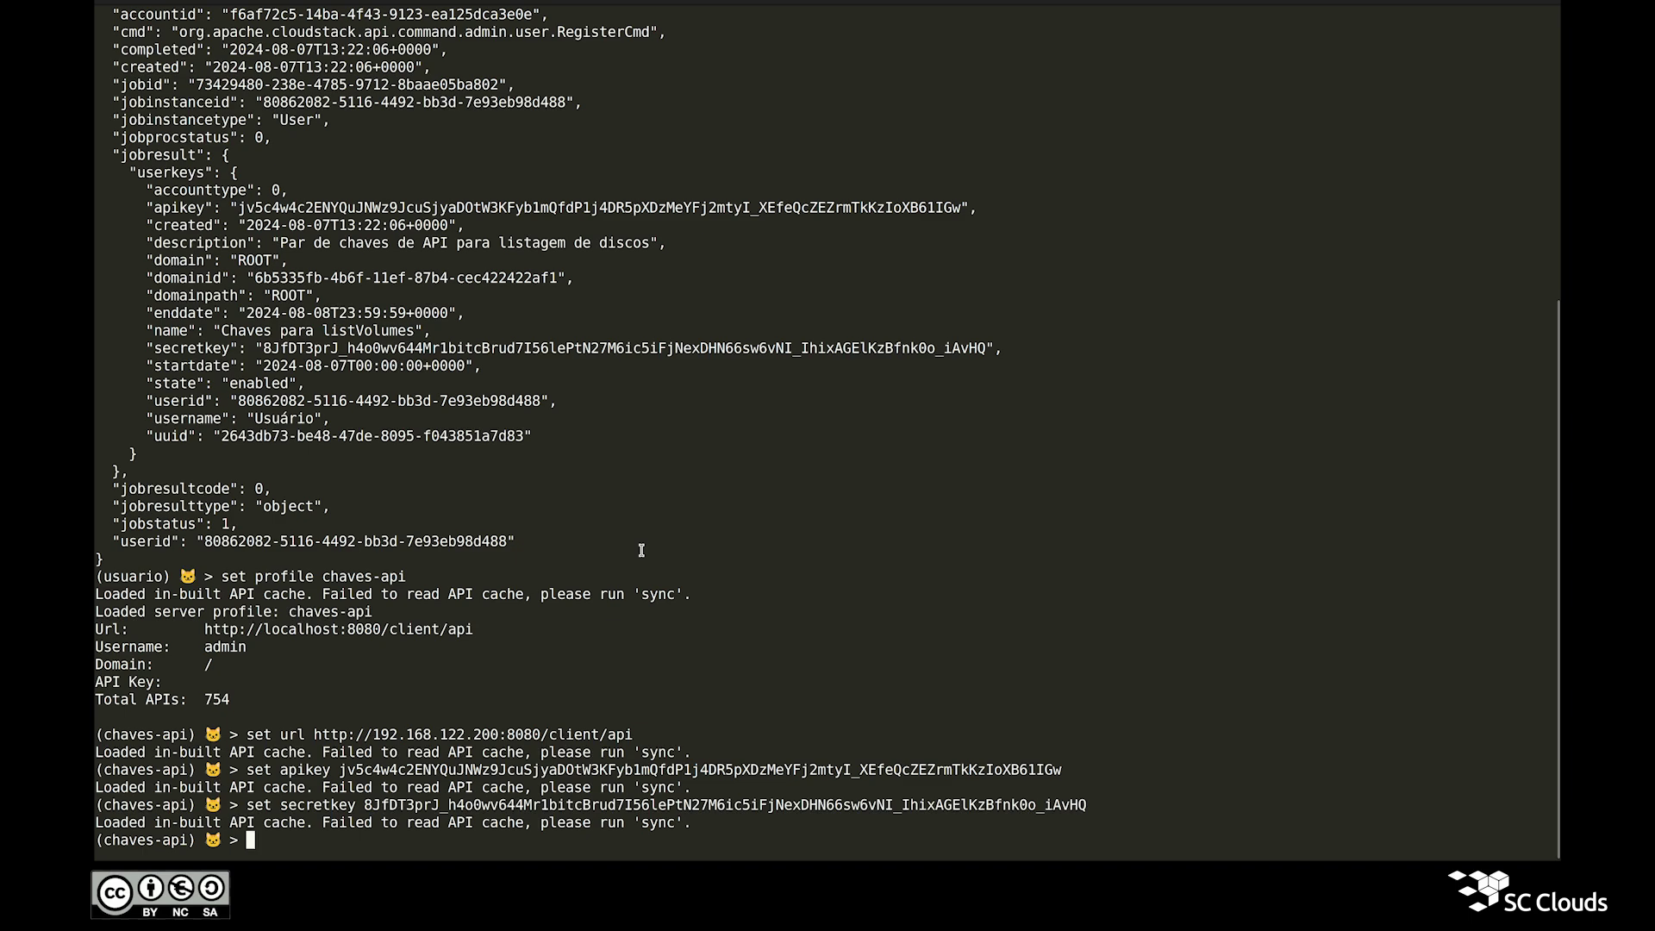
# Step: Run list volumes with the chaves-api profile, returning four volumes
pyautogui.write('l')
pyautogui.press('Tab')
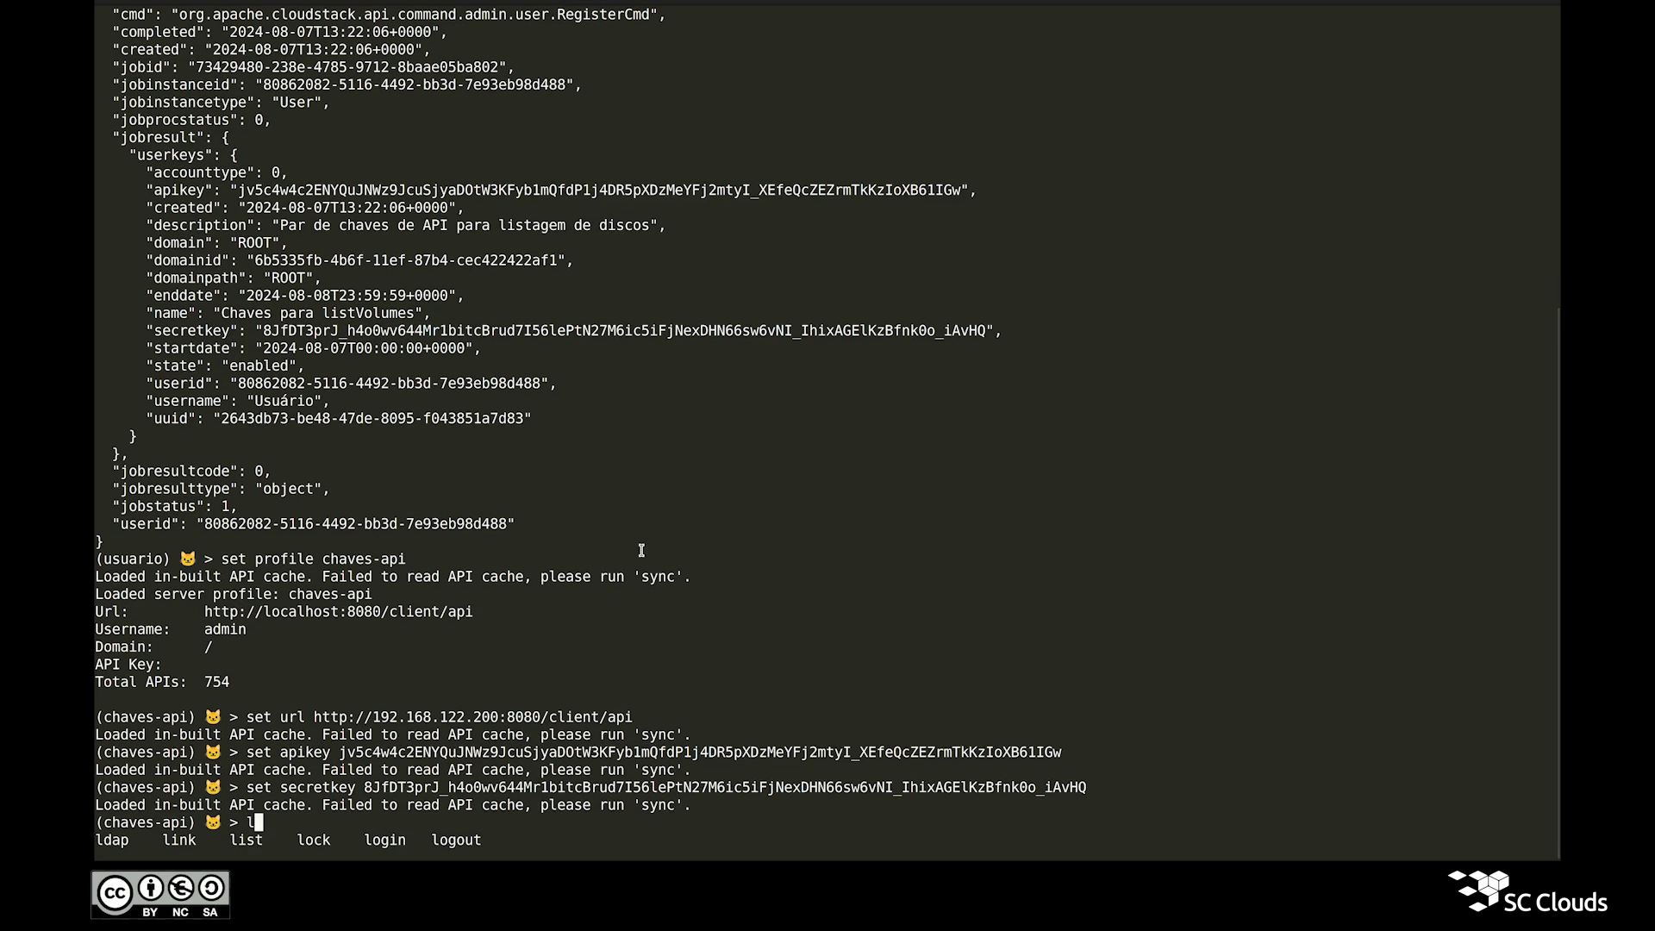
pyautogui.write('ist volumes')
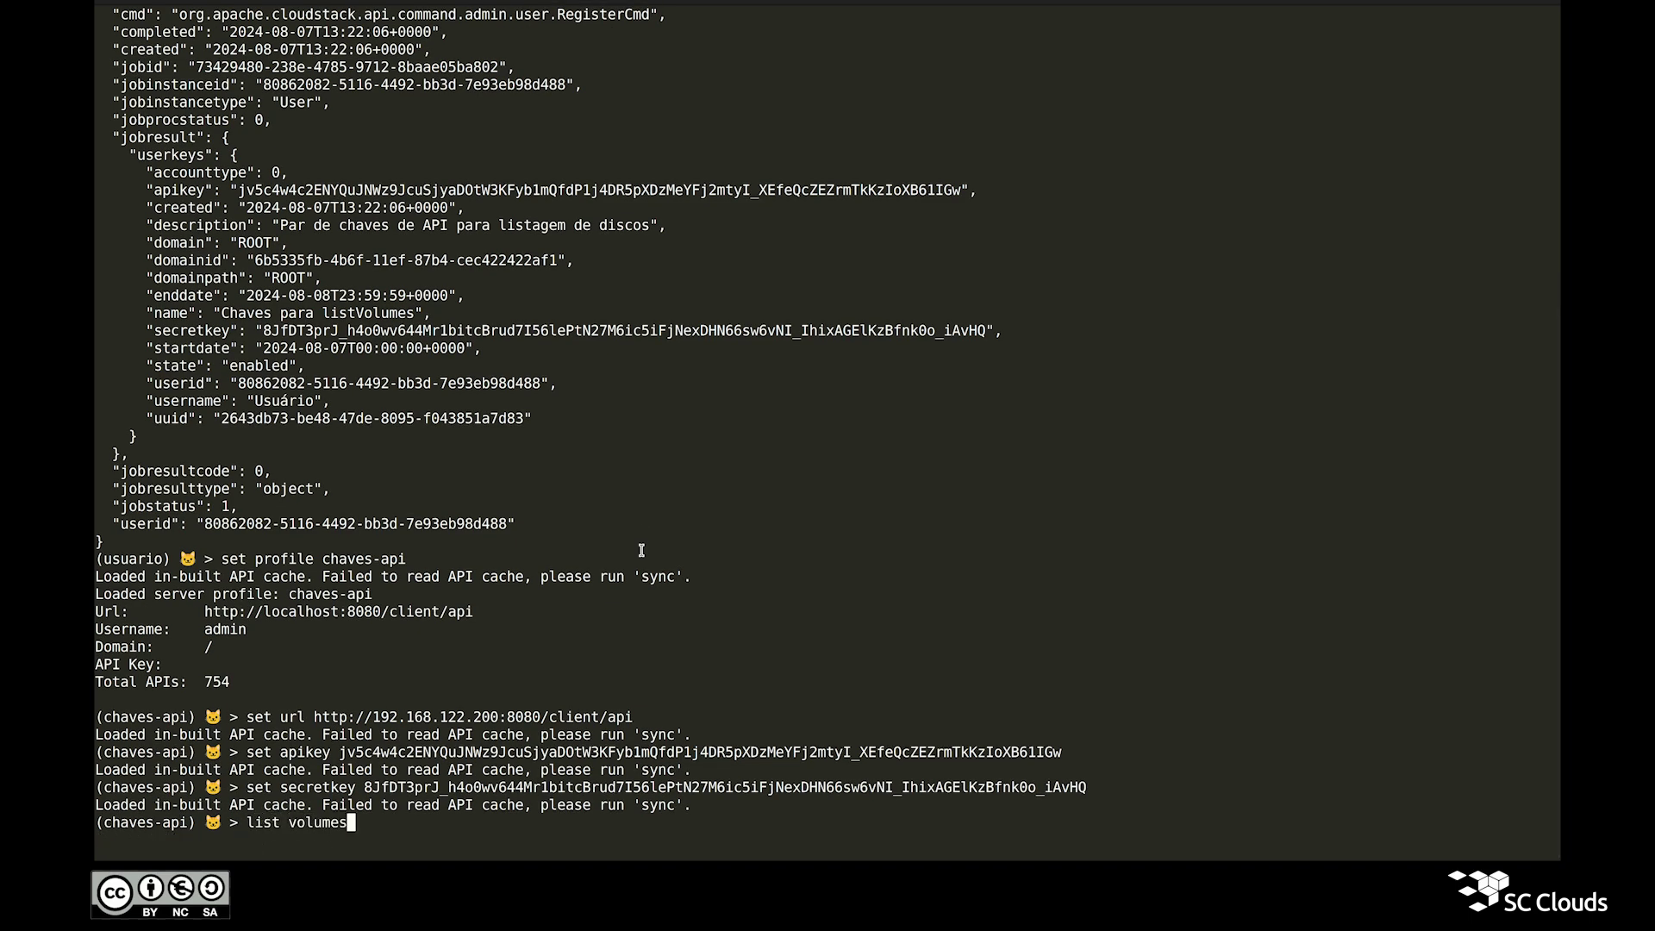
pyautogui.press('Return')
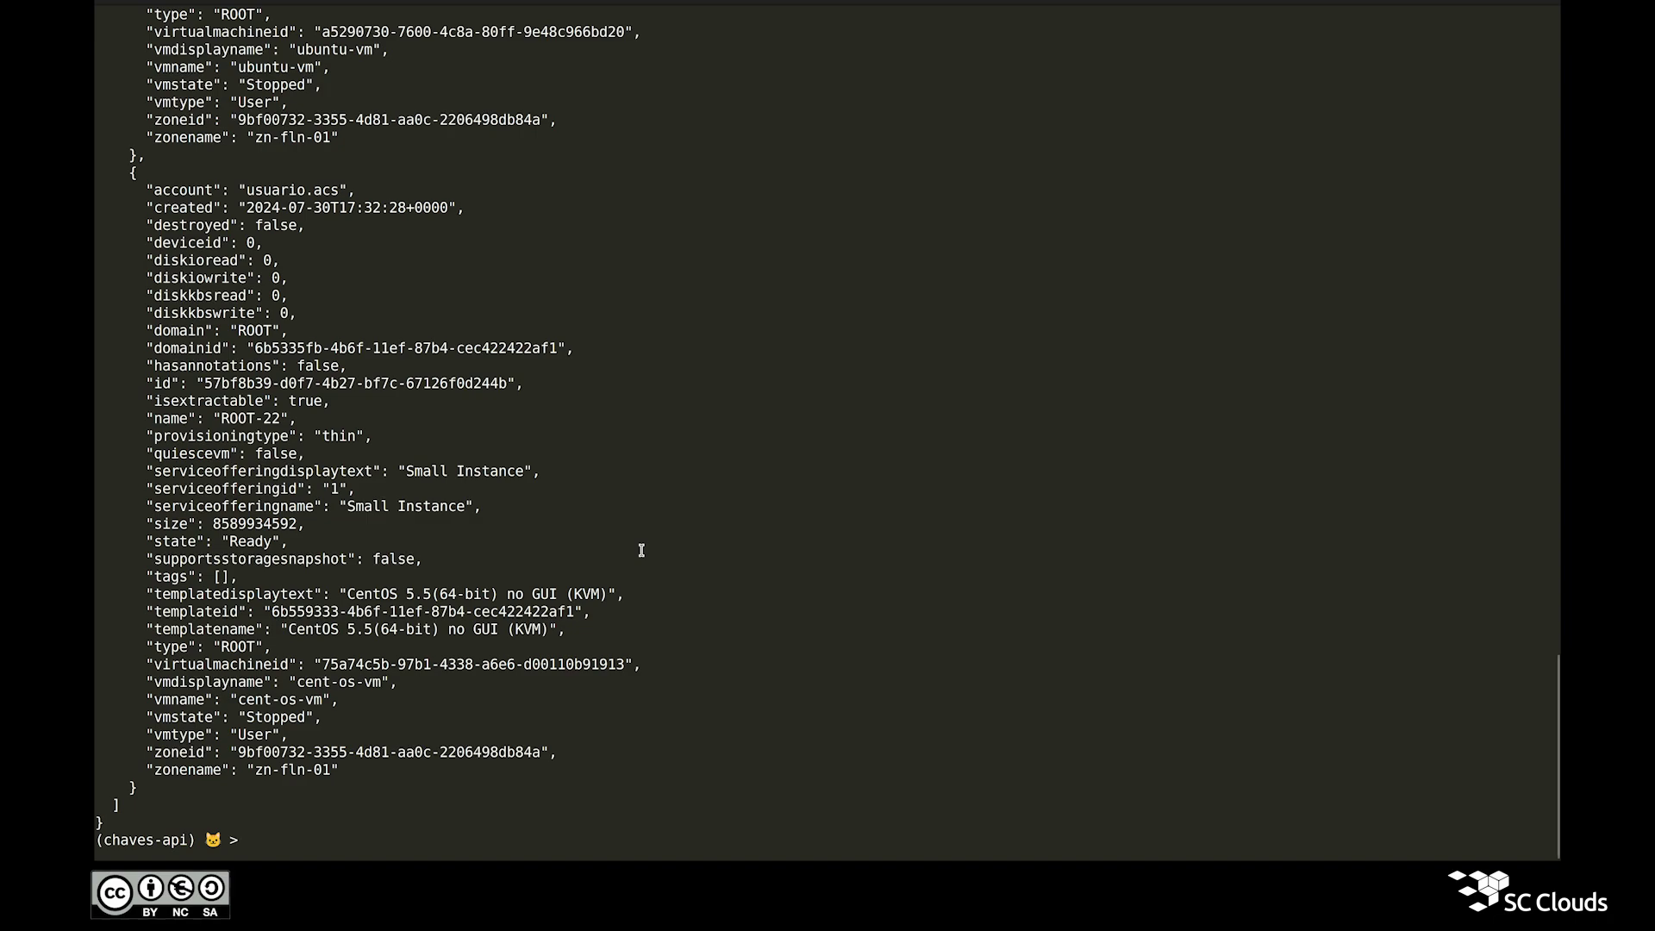
pyautogui.scroll(15, 421, 592)
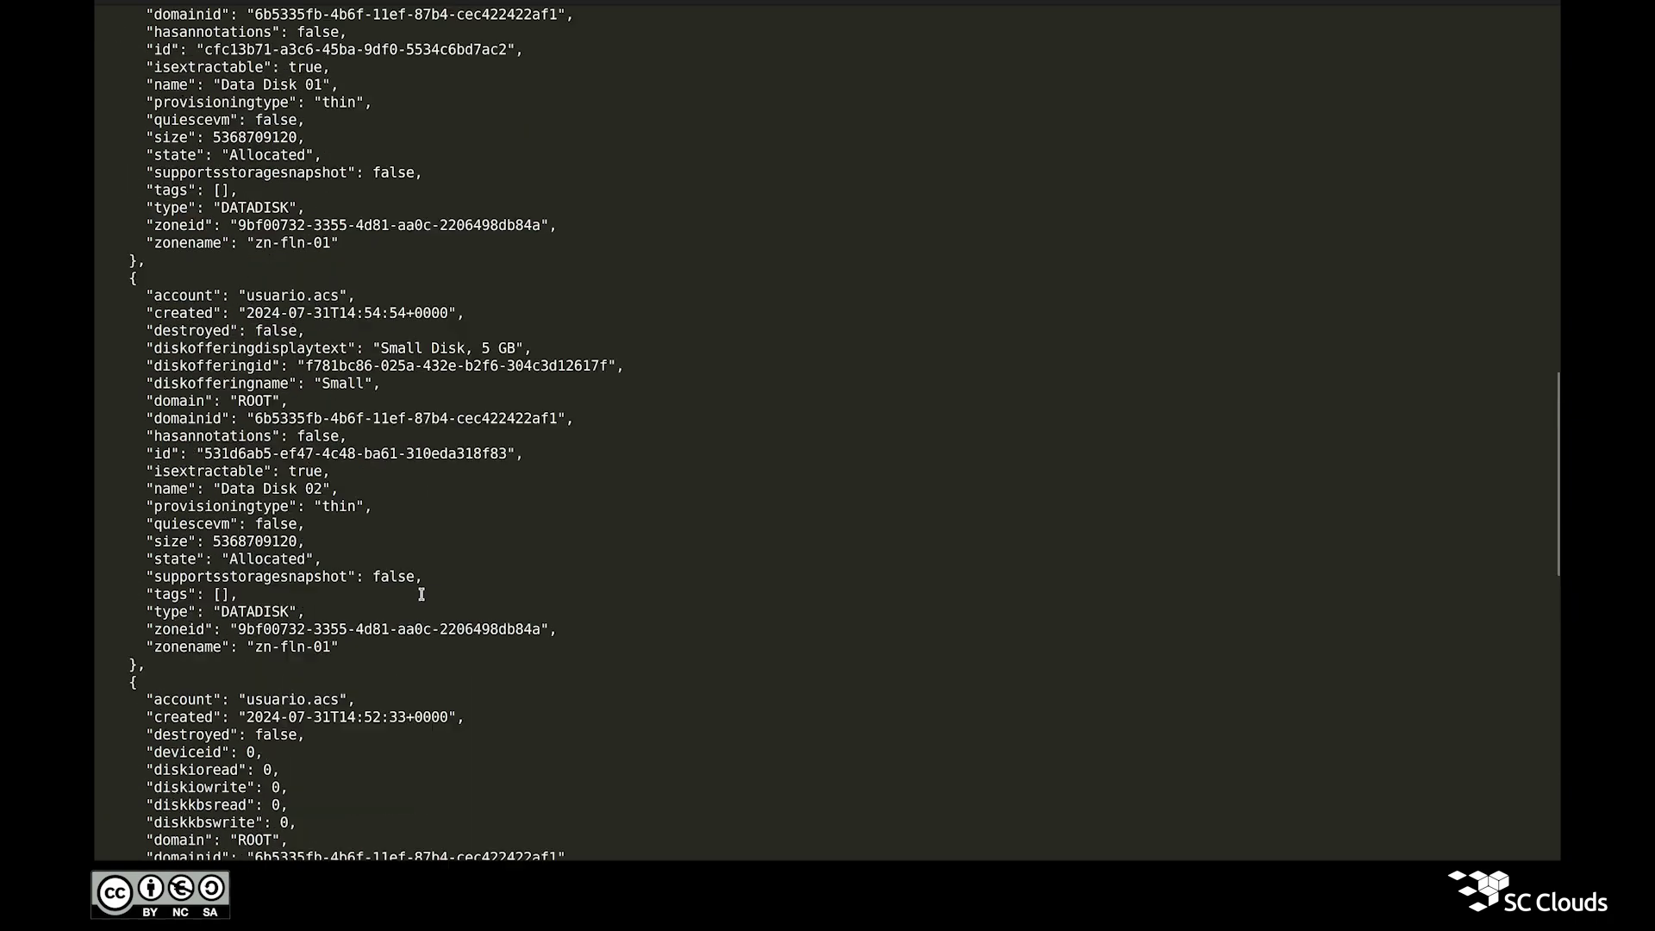
pyautogui.scroll(-15, 423, 591)
# Step: Run list events, which the account is refused, then review the stored API and secret keys
pyautogui.write('list e')
pyautogui.press('Tab')
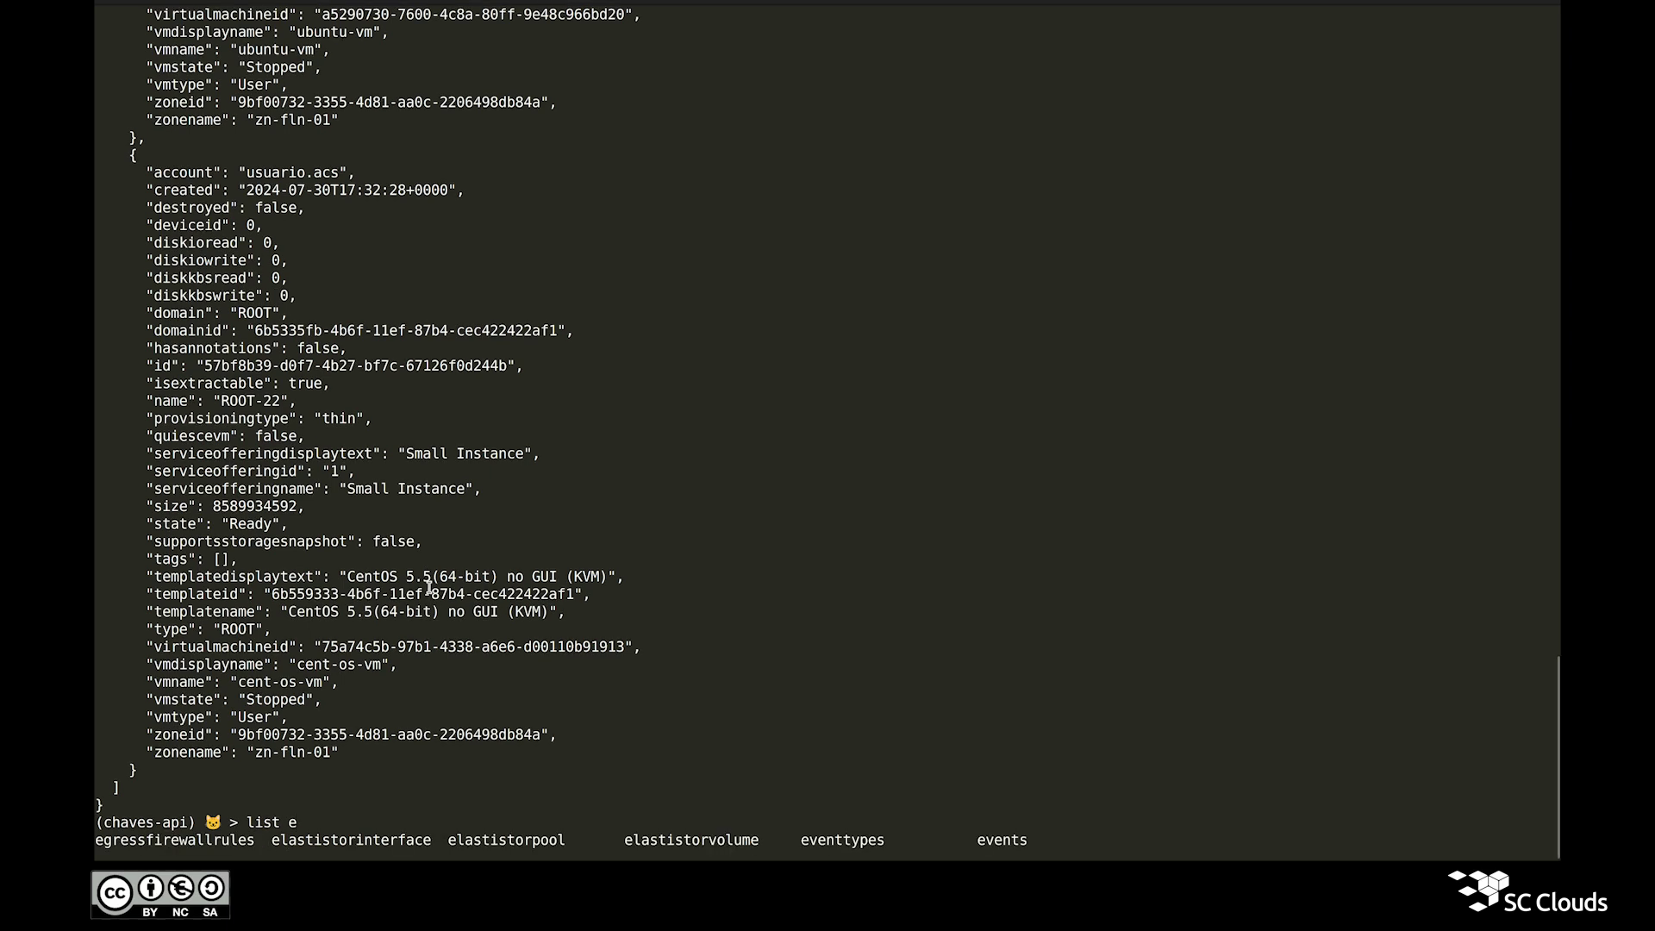
pyautogui.write('v')
pyautogui.press('Tab')
pyautogui.write('ents')
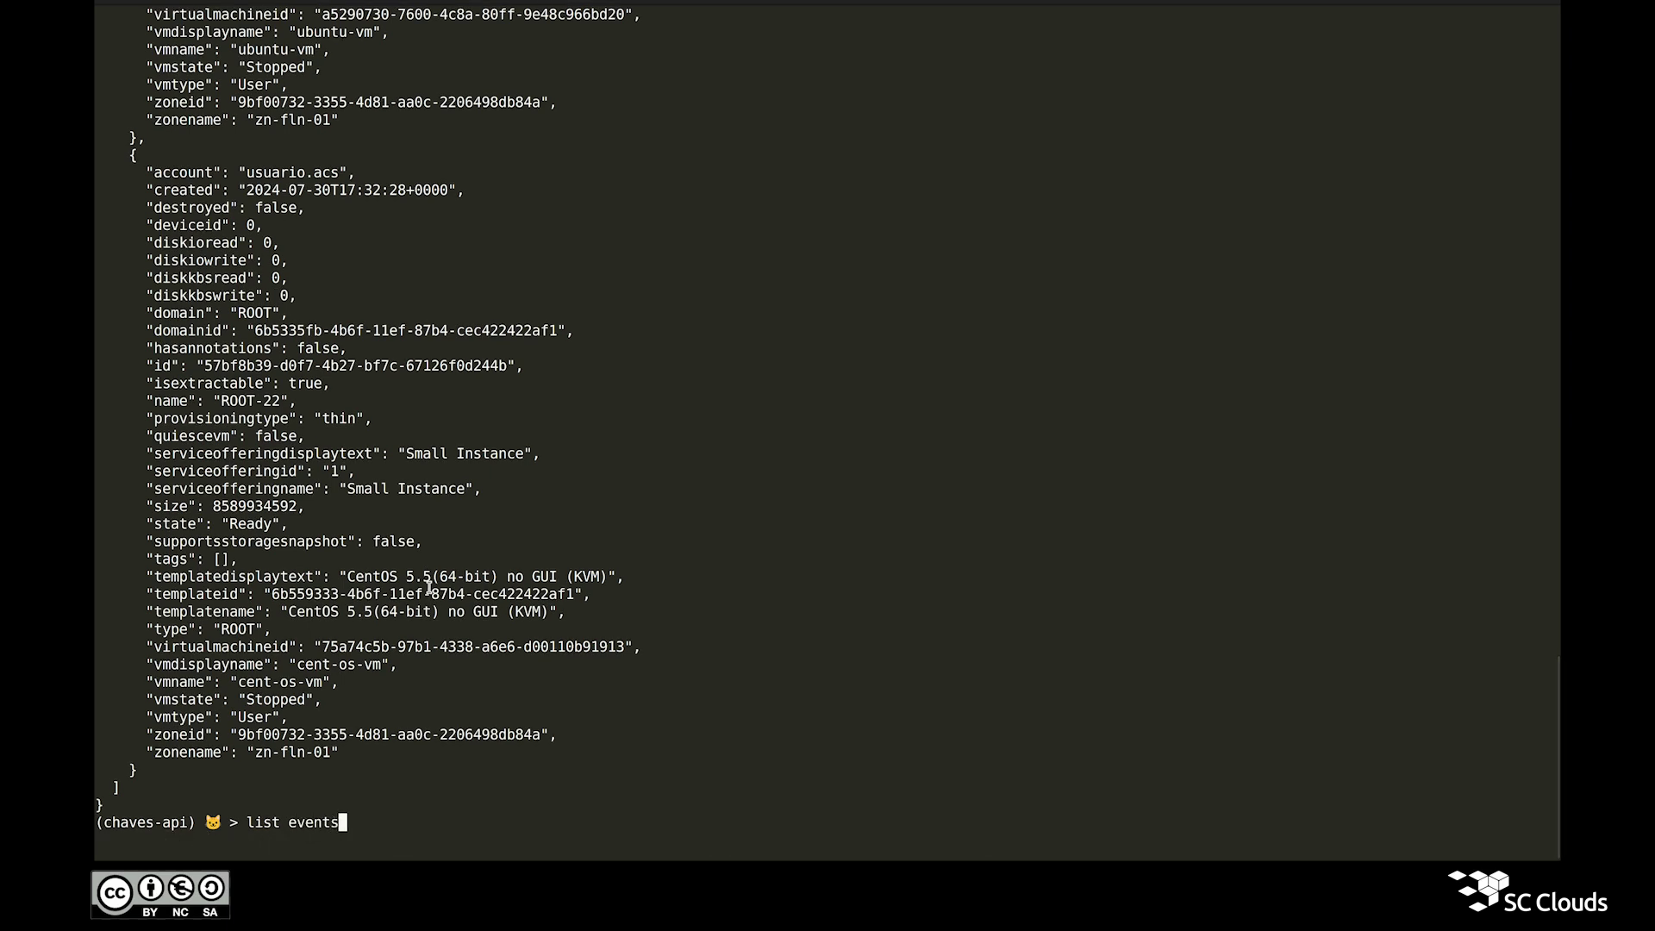
pyautogui.press('Return')
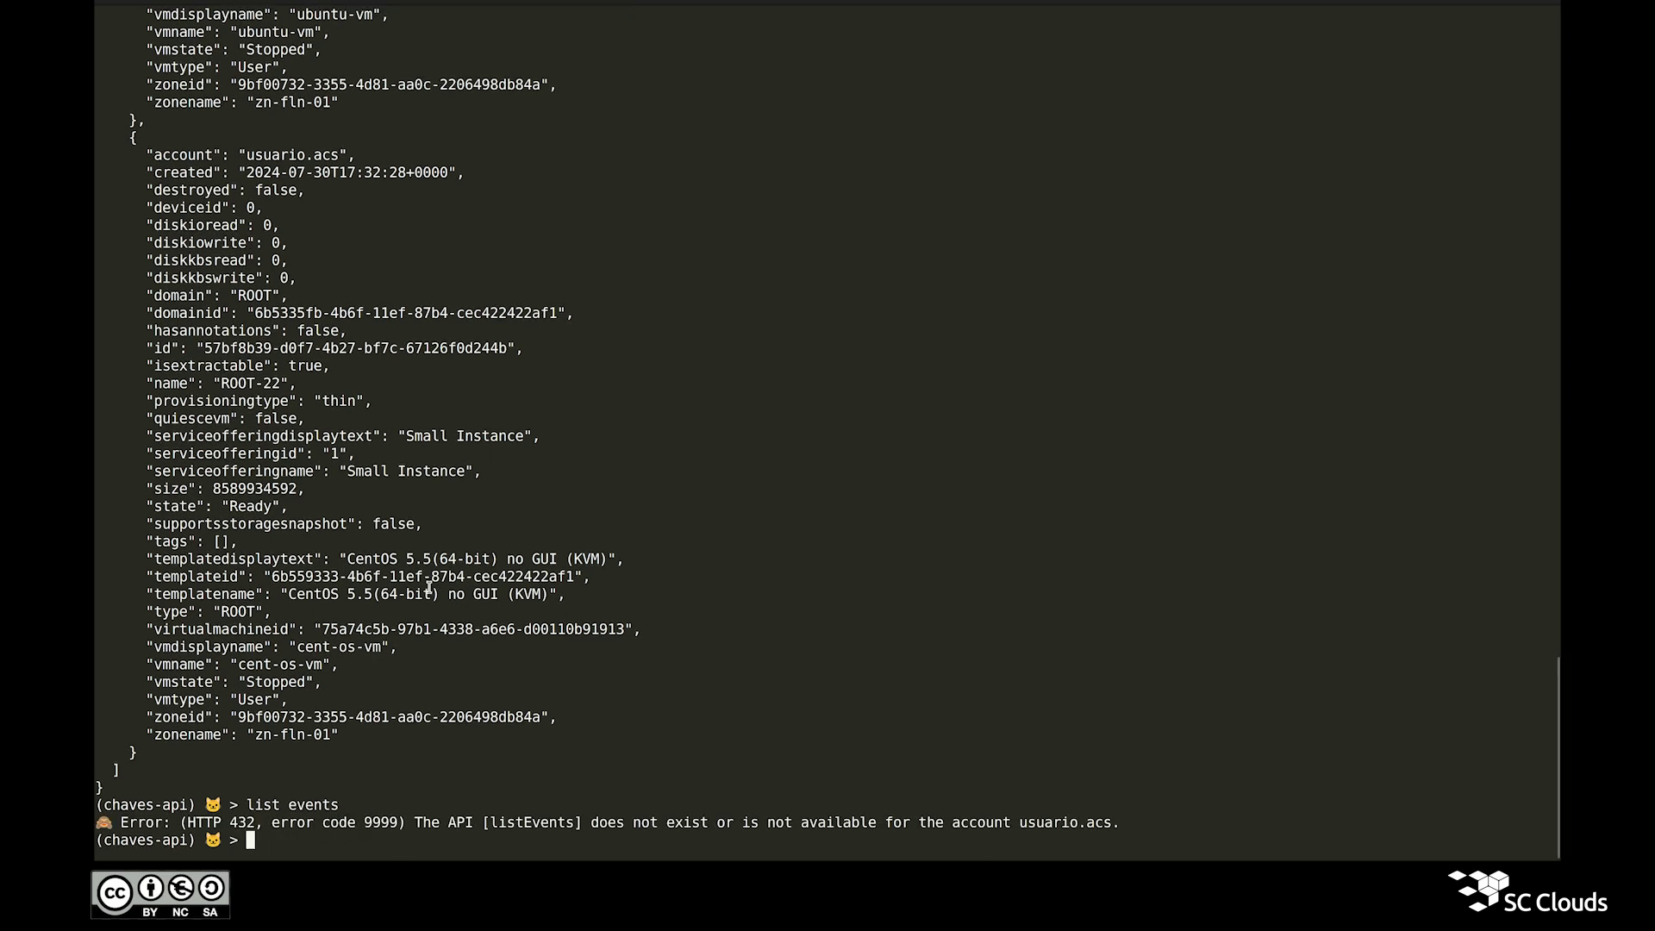
pyautogui.scroll(10, 465, 595)
pyautogui.scroll(15, 503, 602)
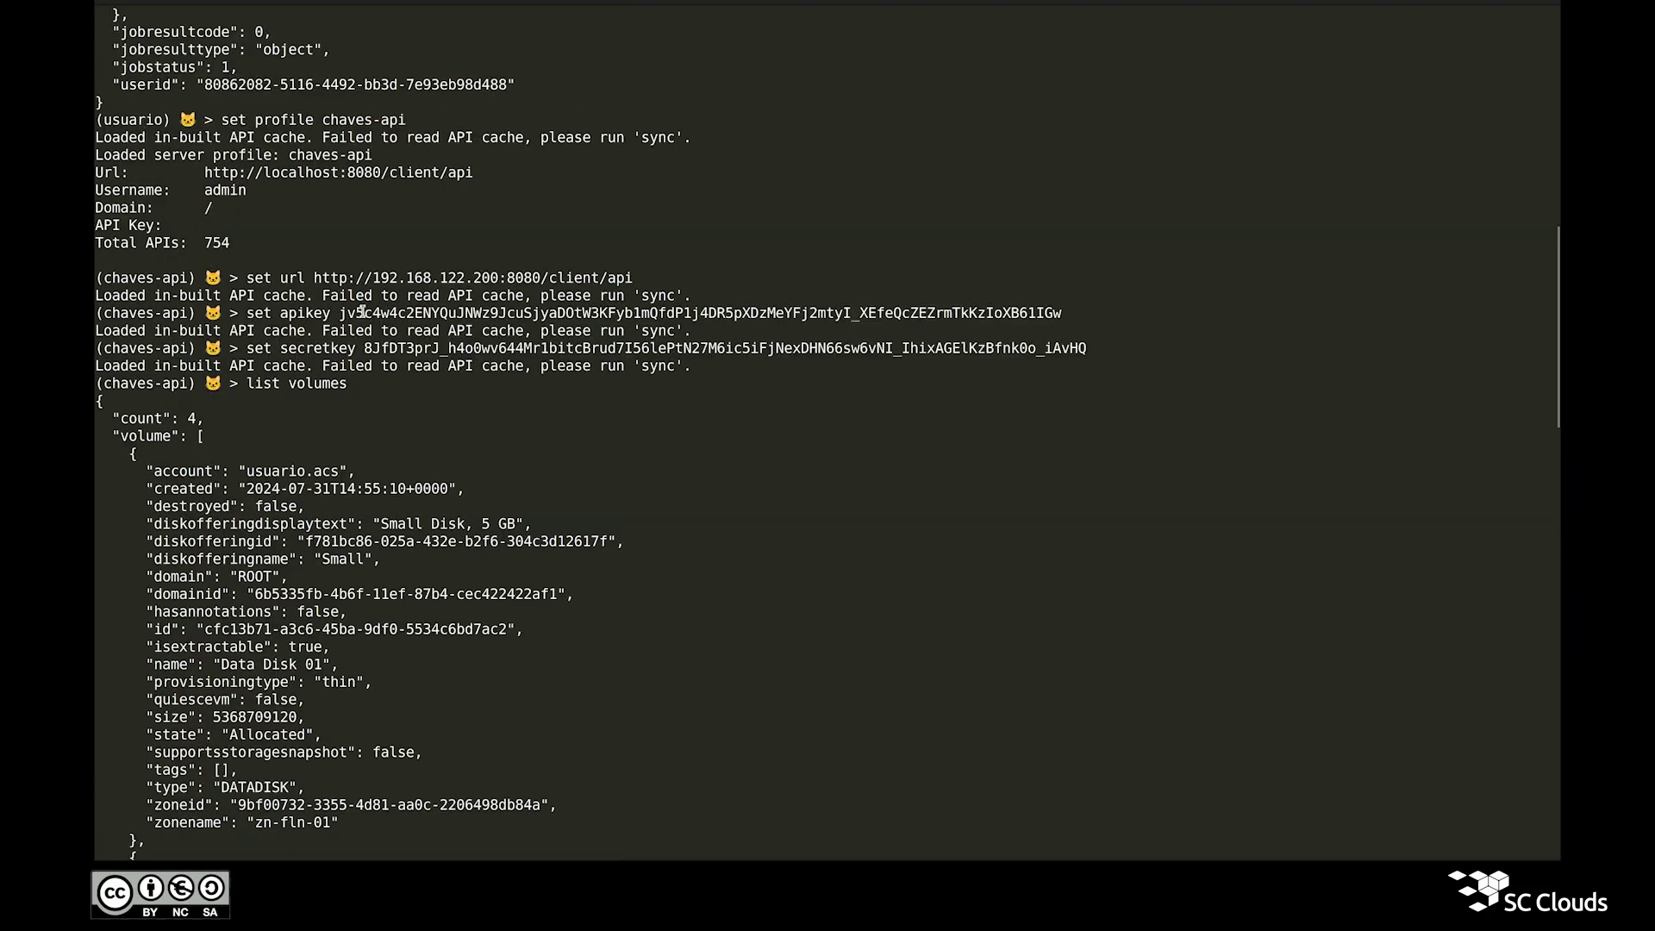
pyautogui.doubleClick(354, 313)
pyautogui.doubleClick(391, 349)
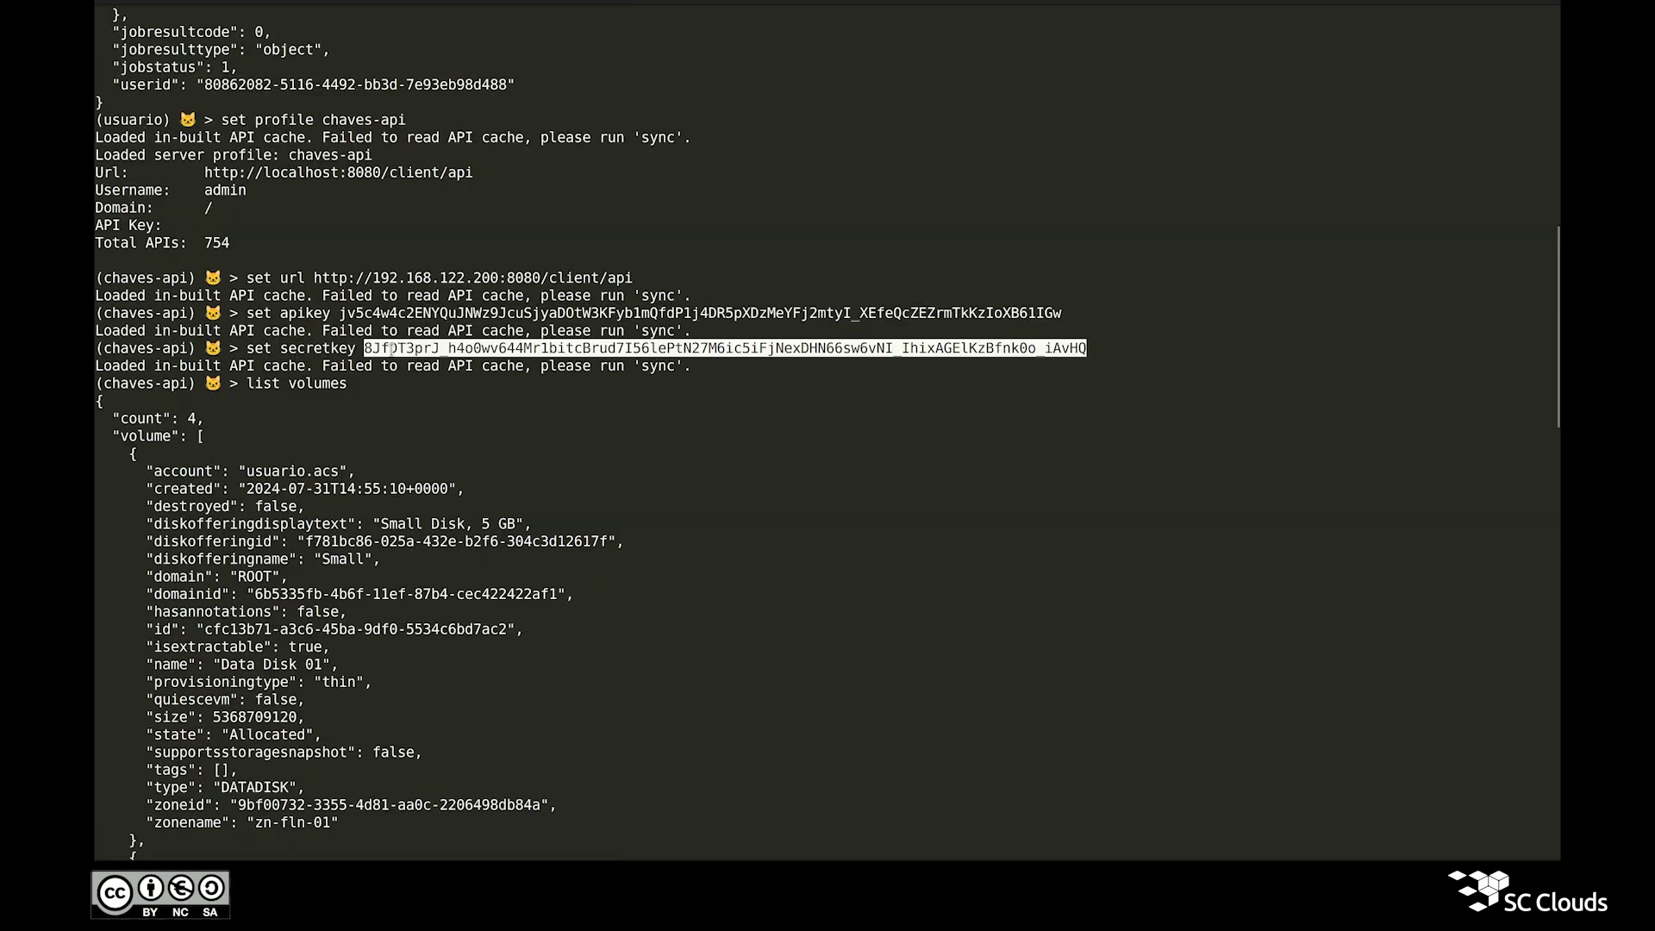
pyautogui.moveTo(342, 384); pyautogui.dragTo(263, 387)
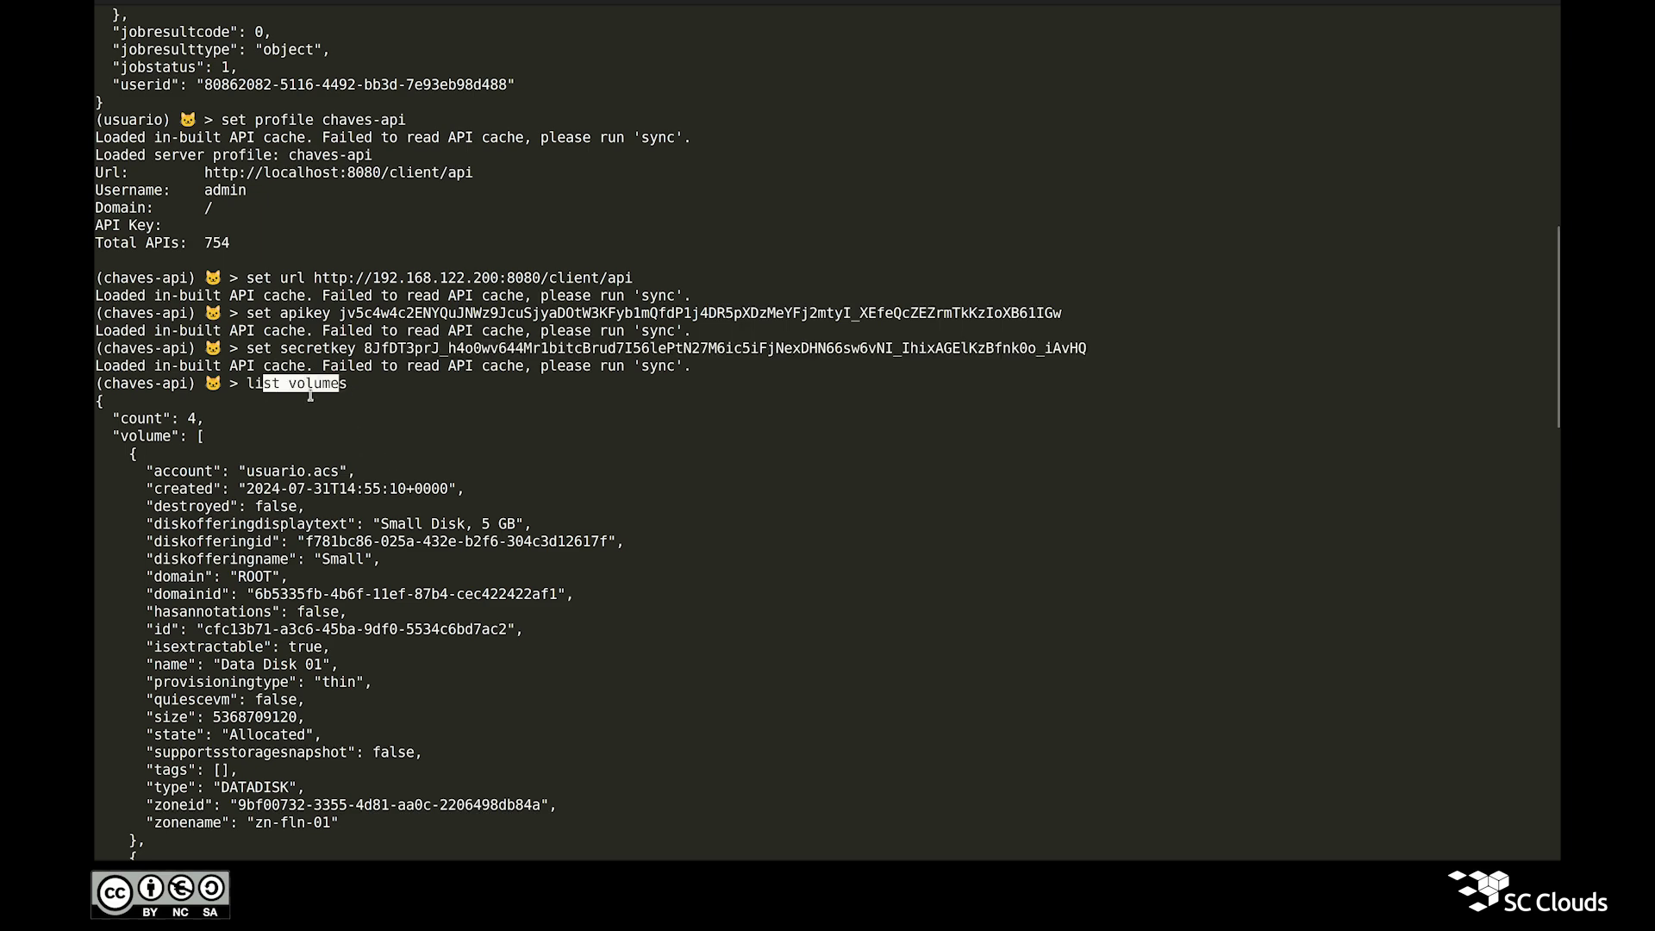
pyautogui.scroll(-9, 447, 476)
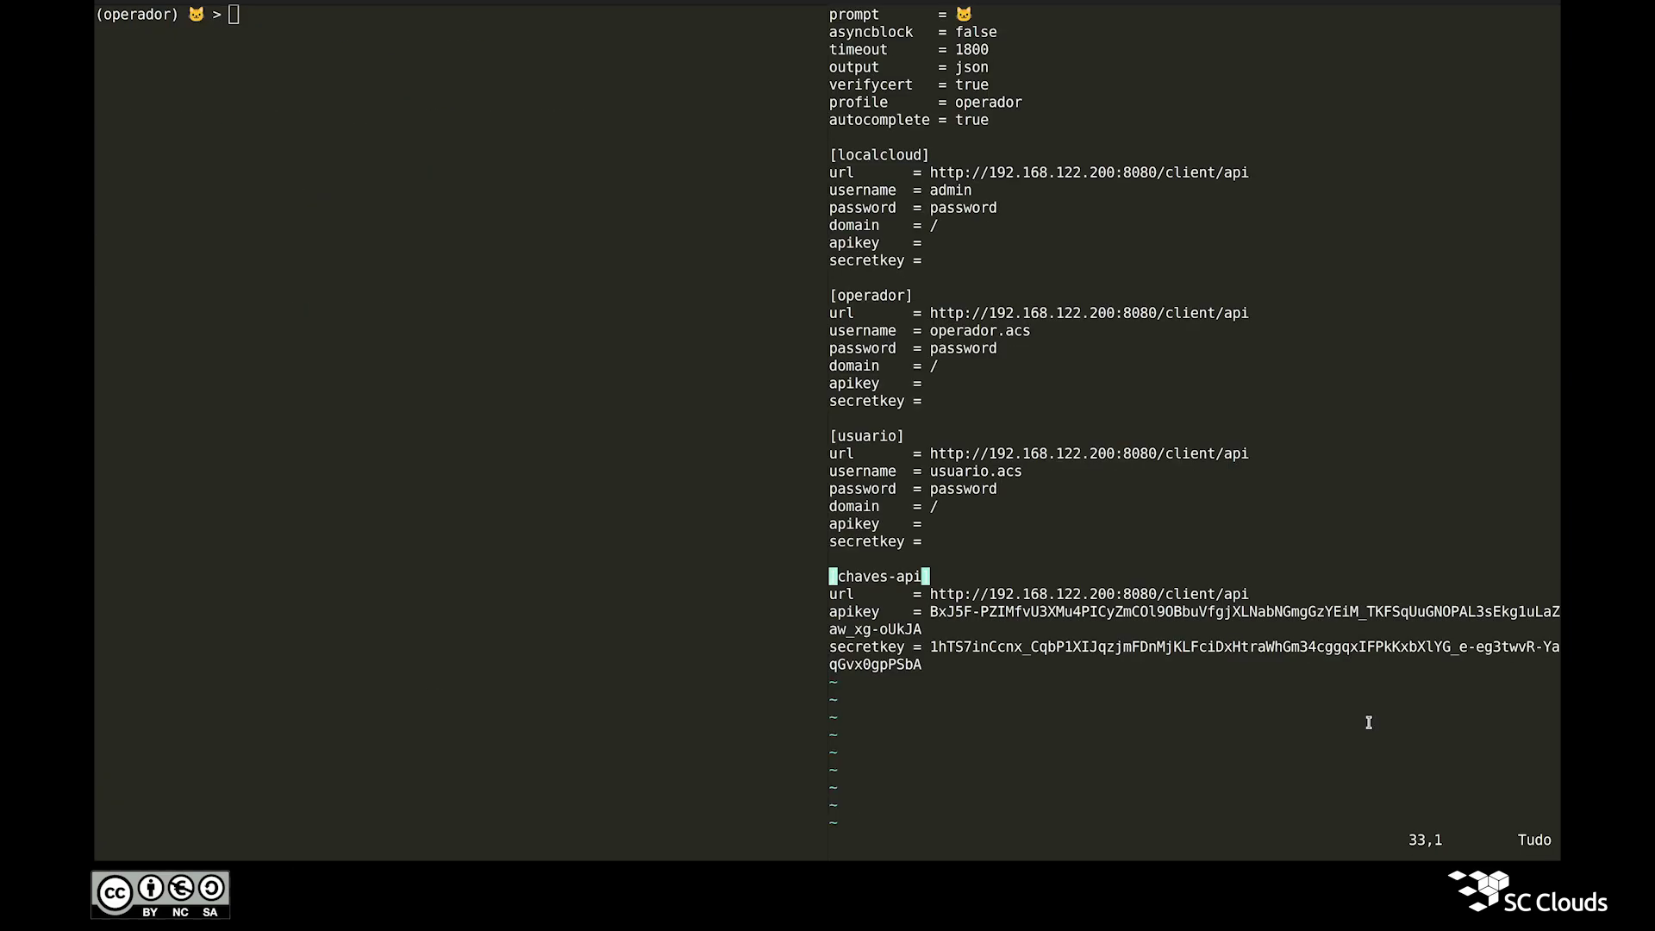
# Step: Select along the chaves-api url line across the IP address and port
pyautogui.press('v')
pyautogui.press('j')
pyautogui.press('l')
pyautogui.press('l')
pyautogui.press('l')
pyautogui.press('l')
pyautogui.press('l')
pyautogui.press('l')
pyautogui.press('l')
pyautogui.press('l')
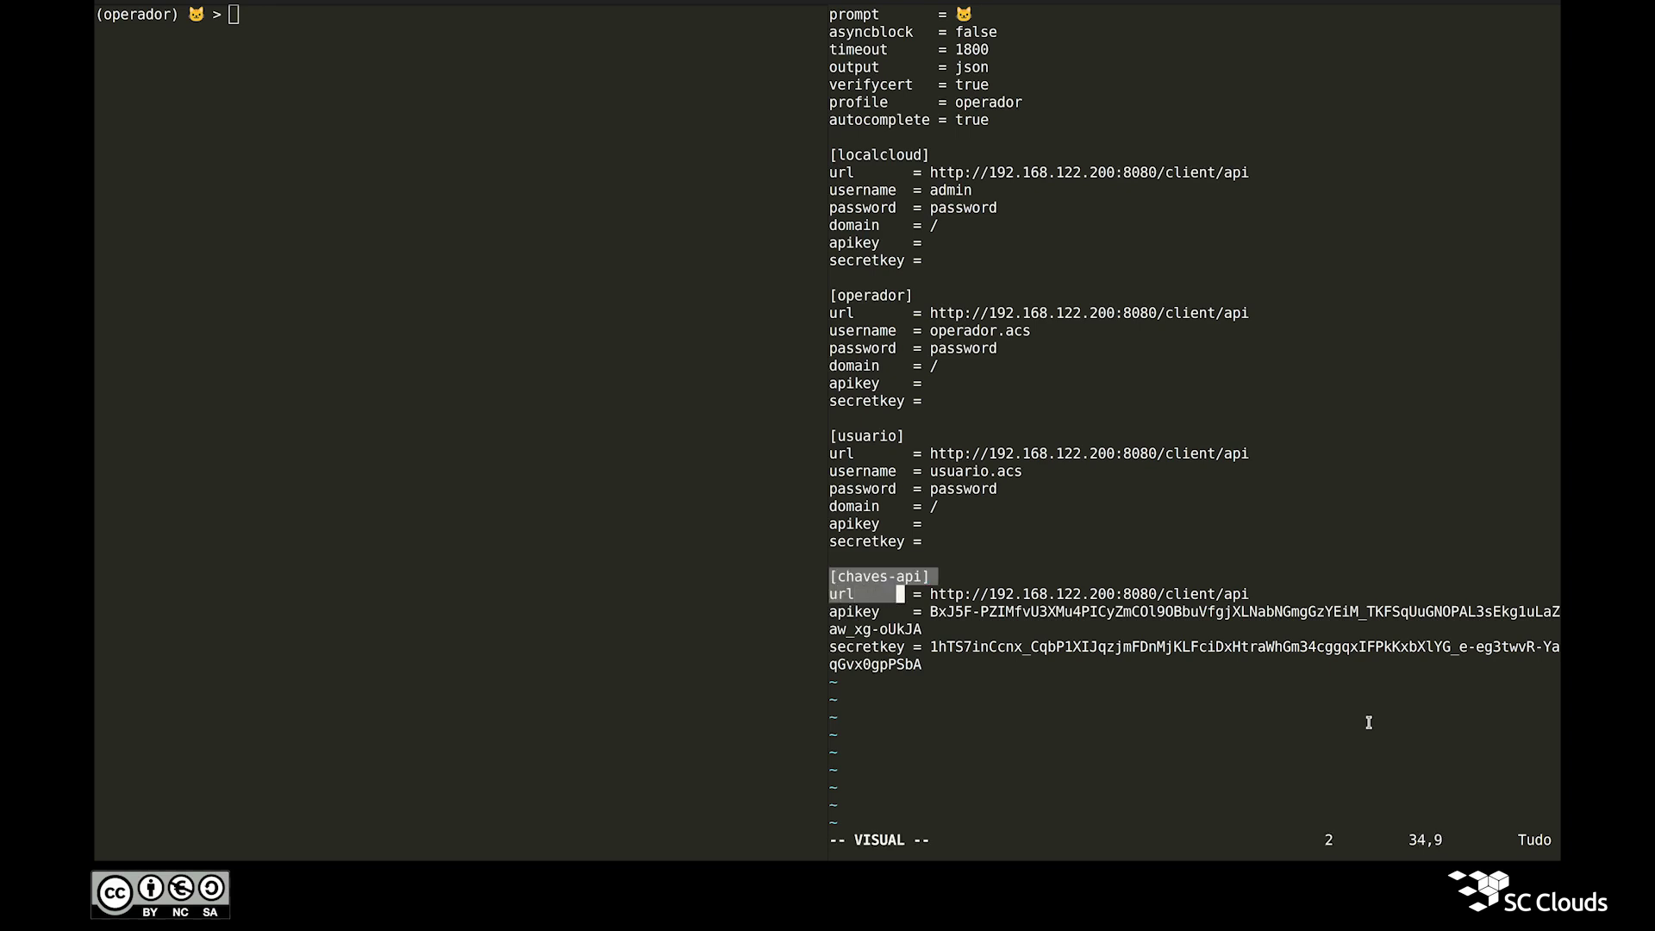
pyautogui.press('l')
pyautogui.press('l')
pyautogui.press('l')
pyautogui.press('l')
pyautogui.press('l')
pyautogui.press('l')
pyautogui.press('l')
pyautogui.press('l')
pyautogui.press('l')
pyautogui.press('l')
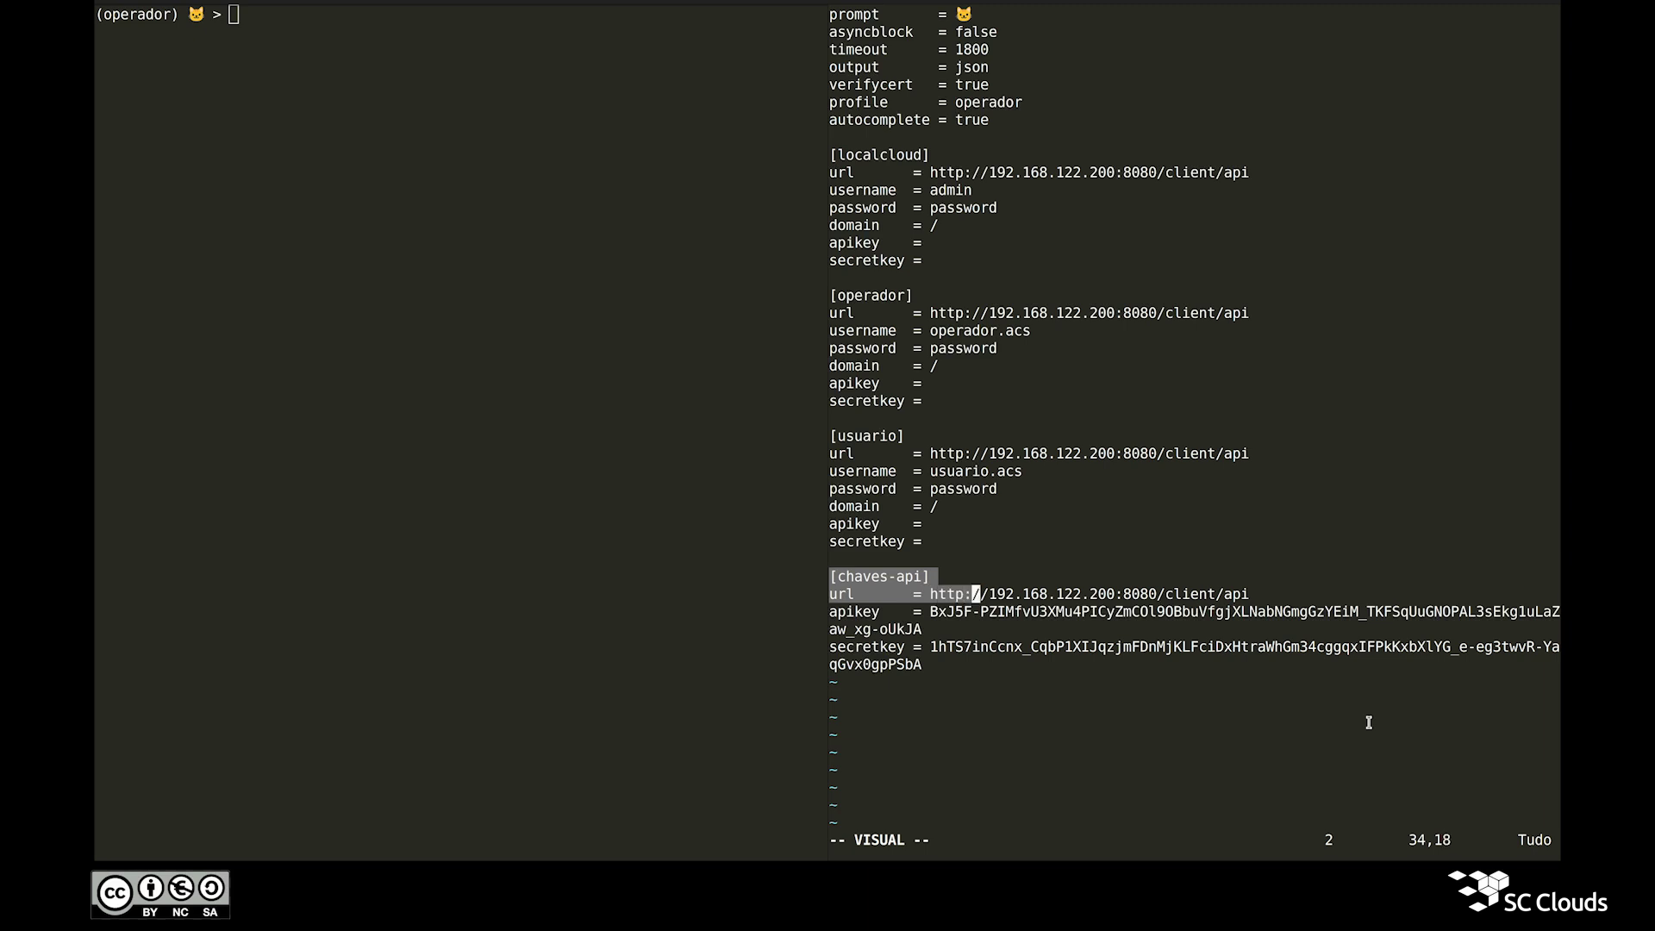
pyautogui.press('l')
pyautogui.press('l')
pyautogui.press('l')
pyautogui.press('l')
pyautogui.press('l')
pyautogui.press('l')
pyautogui.press('l')
pyautogui.press('l')
pyautogui.press('l')
pyautogui.press('l')
pyautogui.press('l')
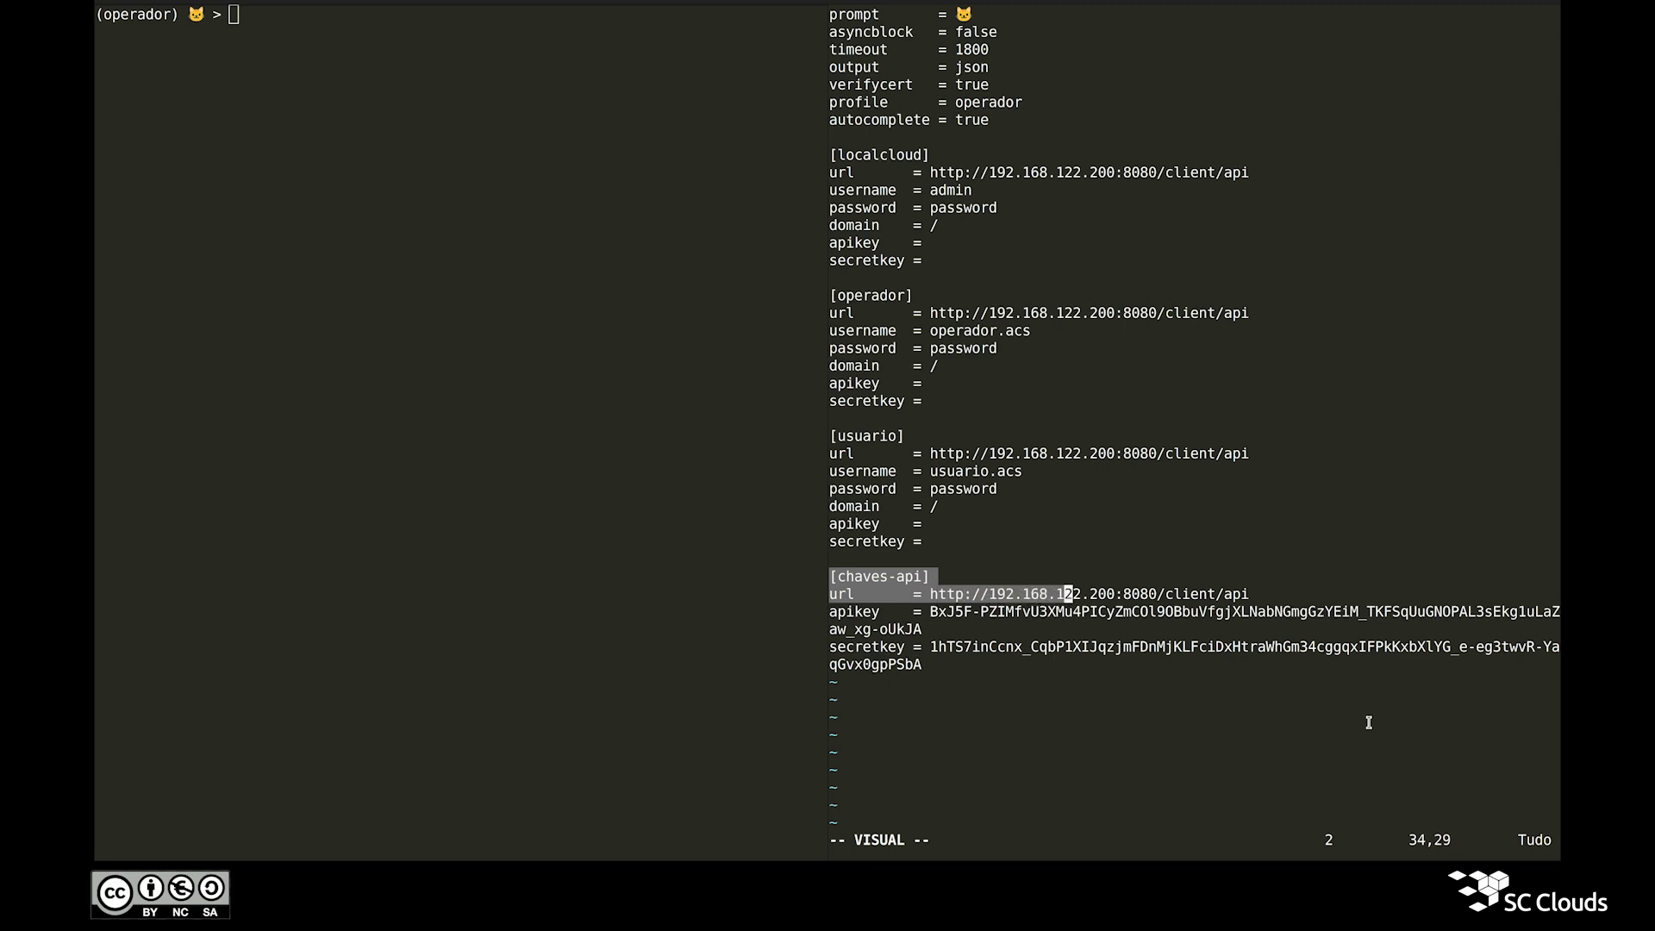
pyautogui.press('l')
pyautogui.press('l')
pyautogui.press('l')
pyautogui.press('l')
pyautogui.press('l')
pyautogui.press('l')
pyautogui.press('l')
pyautogui.press('l')
pyautogui.press('l')
pyautogui.press('l')
pyautogui.press('l')
pyautogui.press('l')
pyautogui.press('l')
pyautogui.press('l')
pyautogui.press('l')
pyautogui.press('l')
pyautogui.press('l')
pyautogui.press('l')
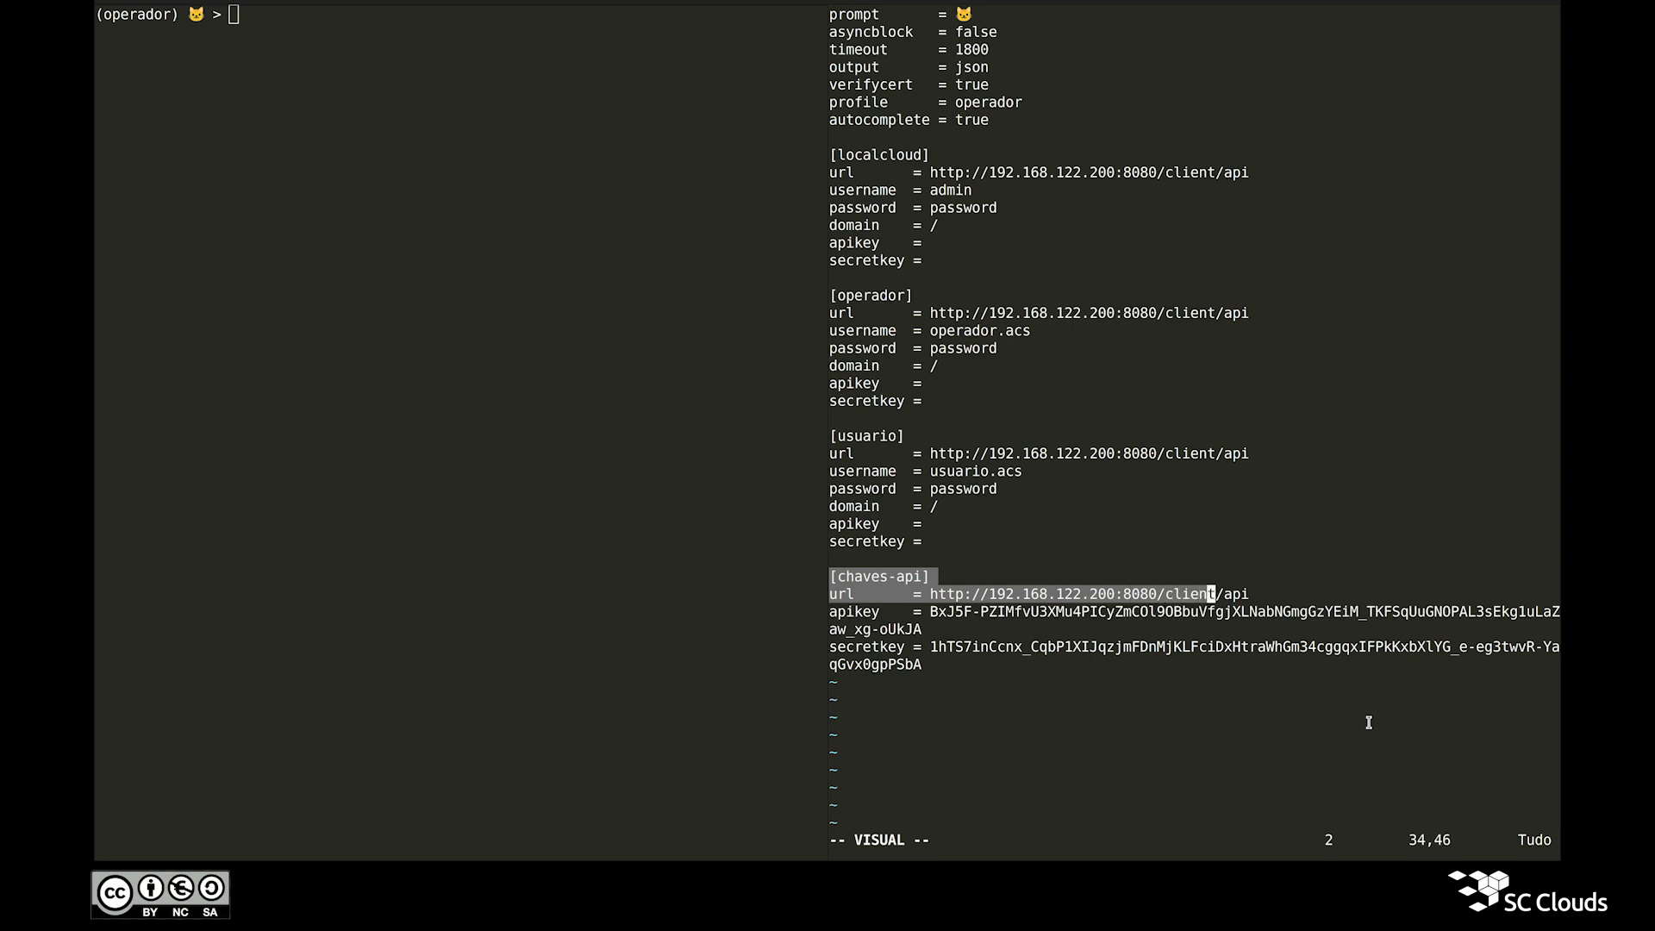
pyautogui.press('l')
pyautogui.press('l')
pyautogui.press('l')
pyautogui.press('Escape')
pyautogui.press('h')
pyautogui.press('h')
pyautogui.press('h')
pyautogui.press('h')
pyautogui.press('h')
pyautogui.press('h')
pyautogui.press('h')
pyautogui.press('h')
pyautogui.press('h')
pyautogui.press('h')
pyautogui.press('h')
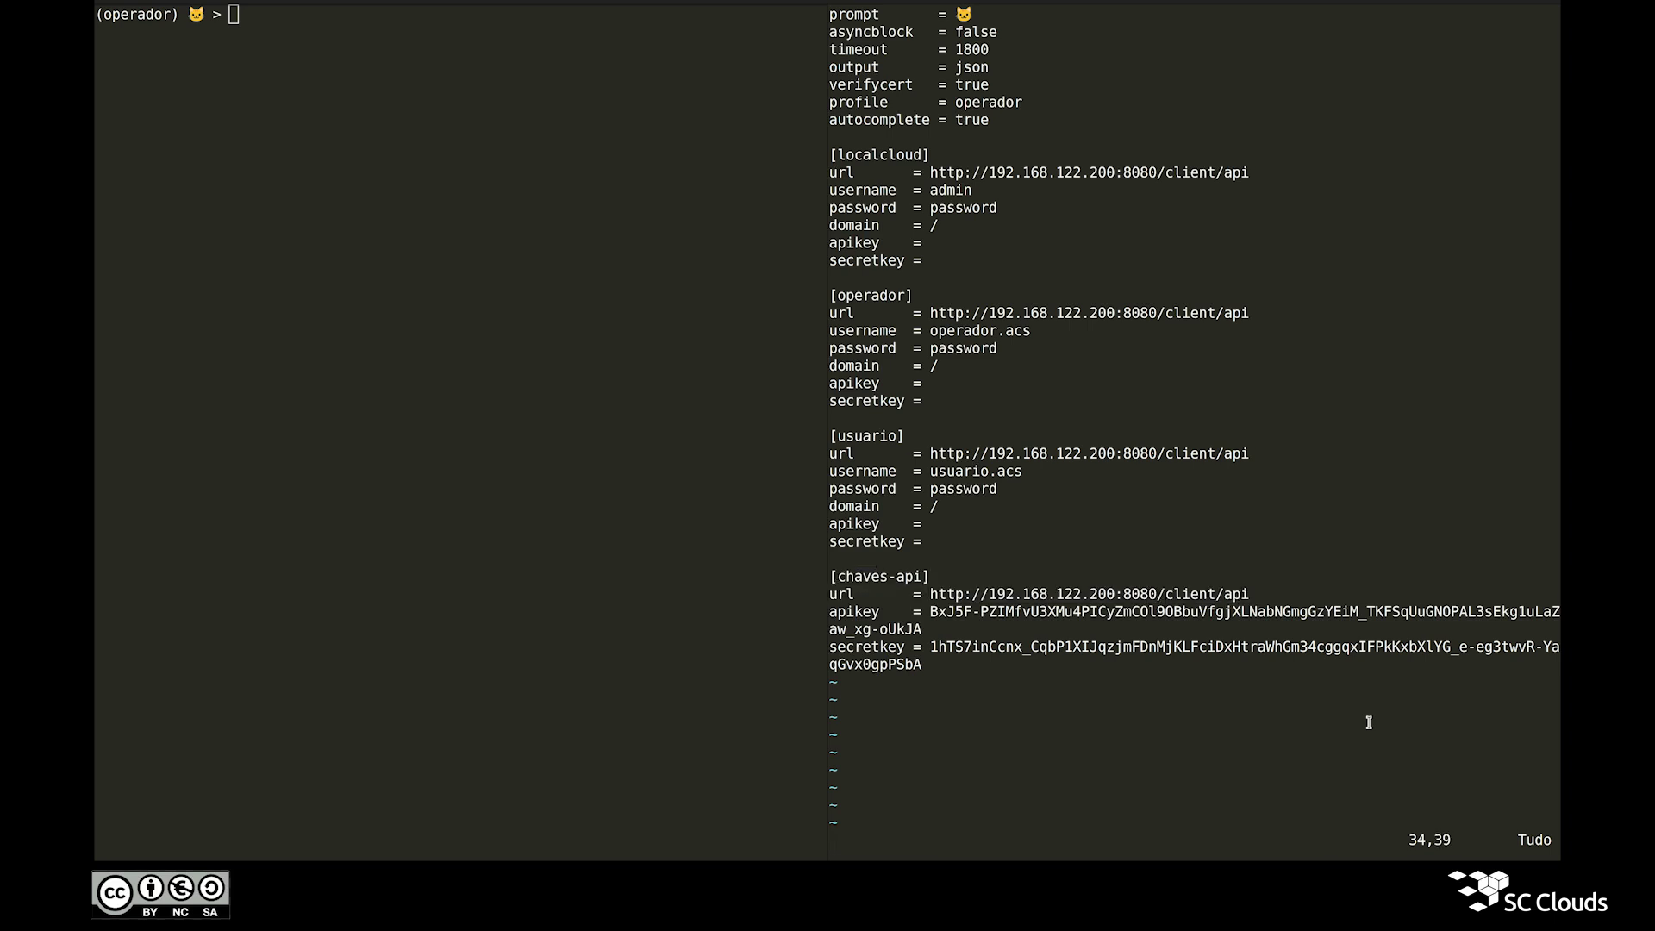
pyautogui.press('h')
pyautogui.press('h')
pyautogui.press('h')
pyautogui.press('h')
pyautogui.press('h')
pyautogui.press('h')
pyautogui.press('h')
pyautogui.press('h')
pyautogui.press('h')
pyautogui.press('h')
pyautogui.press('h')
pyautogui.press('h')
pyautogui.press('h')
pyautogui.press('h')
pyautogui.press('h')
pyautogui.press('h')
pyautogui.press('h')
pyautogui.press('h')
pyautogui.press('h')
pyautogui.press('h')
pyautogui.press('h')
pyautogui.press('h')
pyautogui.press('h')
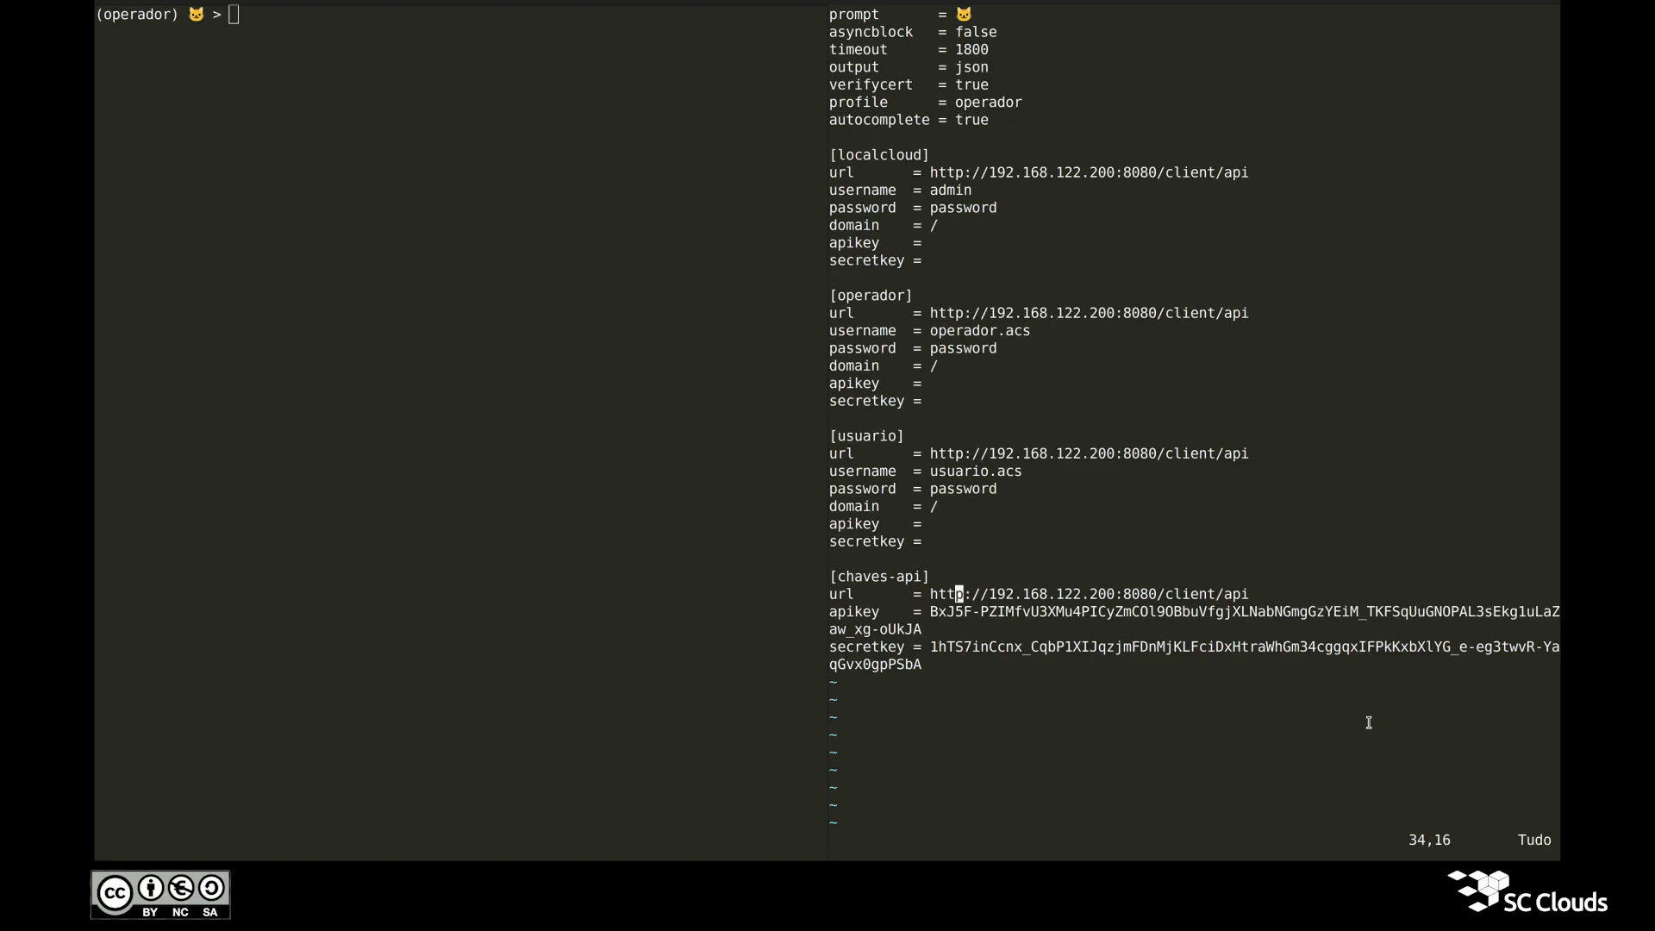
pyautogui.press('a')
pyautogui.write('s')
pyautogui.press('Right')
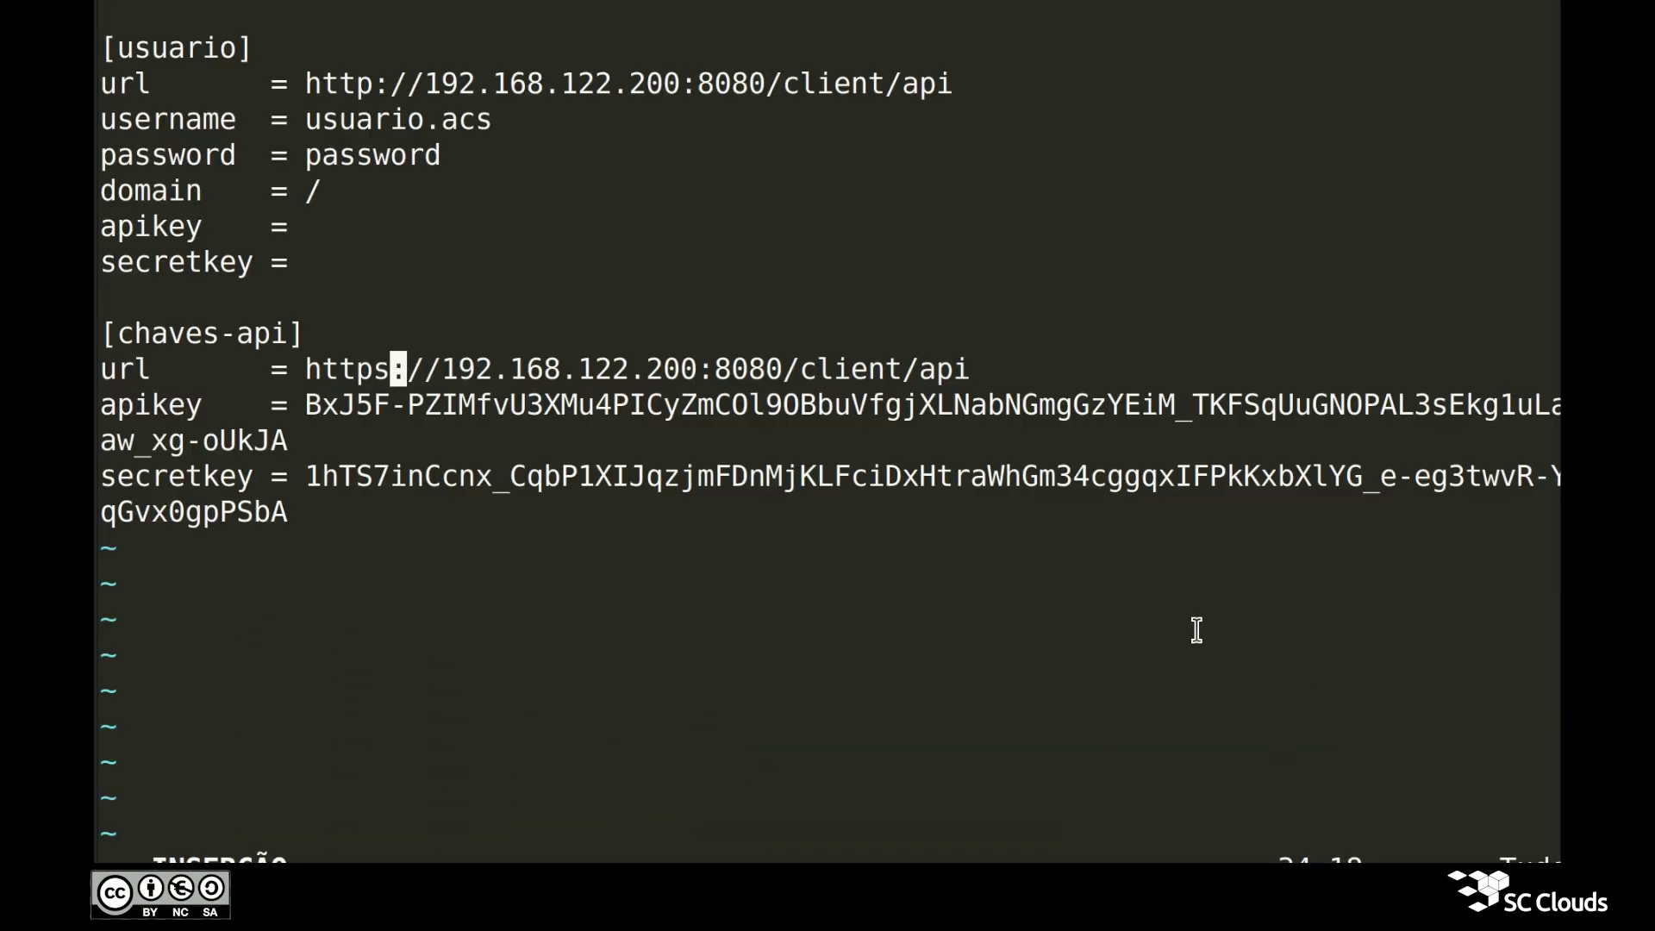
pyautogui.press('Right')
pyautogui.press('Right')
pyautogui.press('Delete')
pyautogui.press('Delete')
pyautogui.press('Delete')
pyautogui.press('Delete')
pyautogui.press('Delete')
pyautogui.press('Delete')
pyautogui.press('Delete')
pyautogui.press('Delete')
pyautogui.press('Delete')
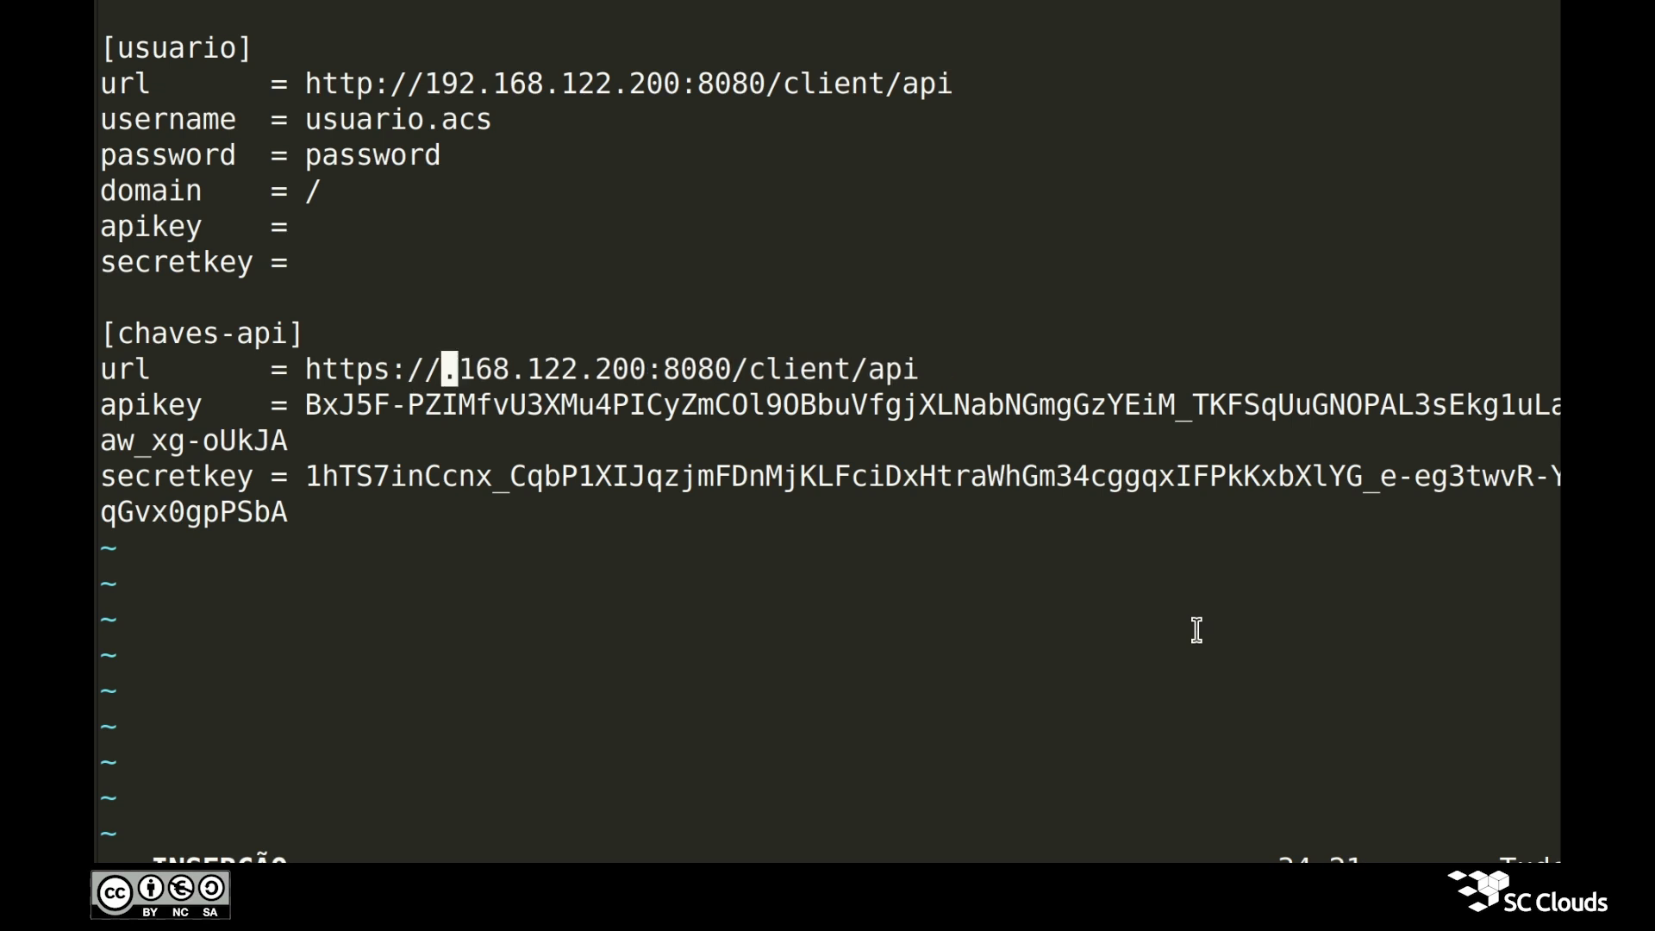
pyautogui.press('Delete')
pyautogui.press('Delete')
pyautogui.press('Delete')
pyautogui.press('Delete')
pyautogui.press('Delete')
pyautogui.press('Delete')
pyautogui.press('Delete')
pyautogui.press('Delete')
pyautogui.press('Delete')
pyautogui.press('Delete')
pyautogui.press('Delete')
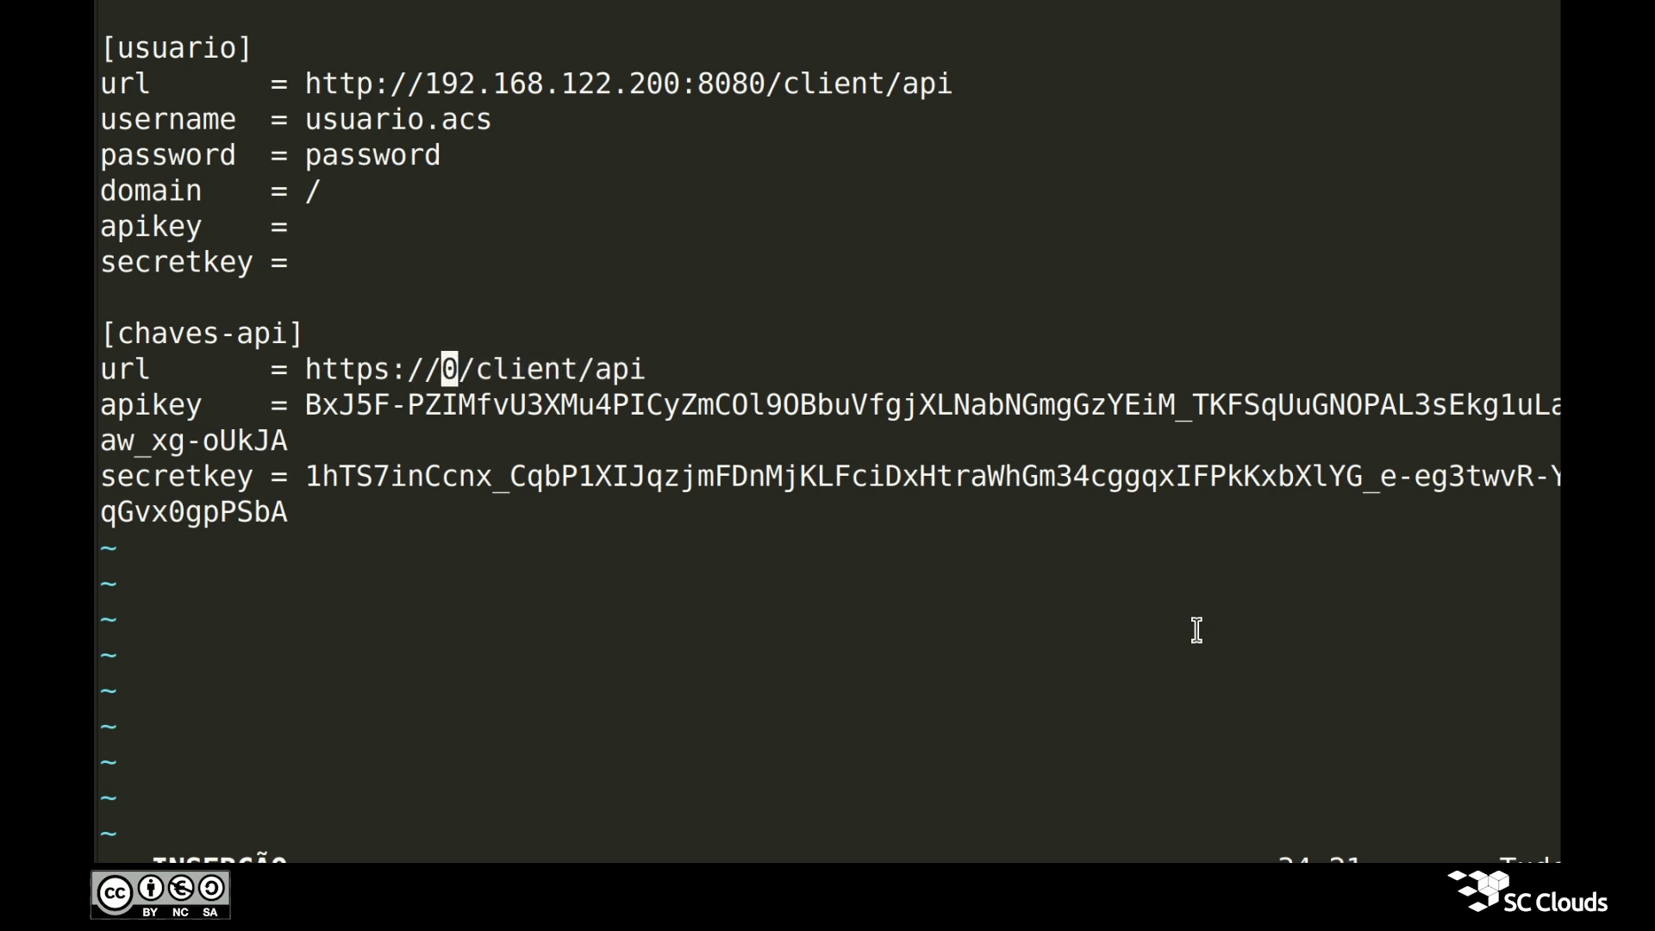
pyautogui.write('dominio.com.br')
pyautogui.press('Right')
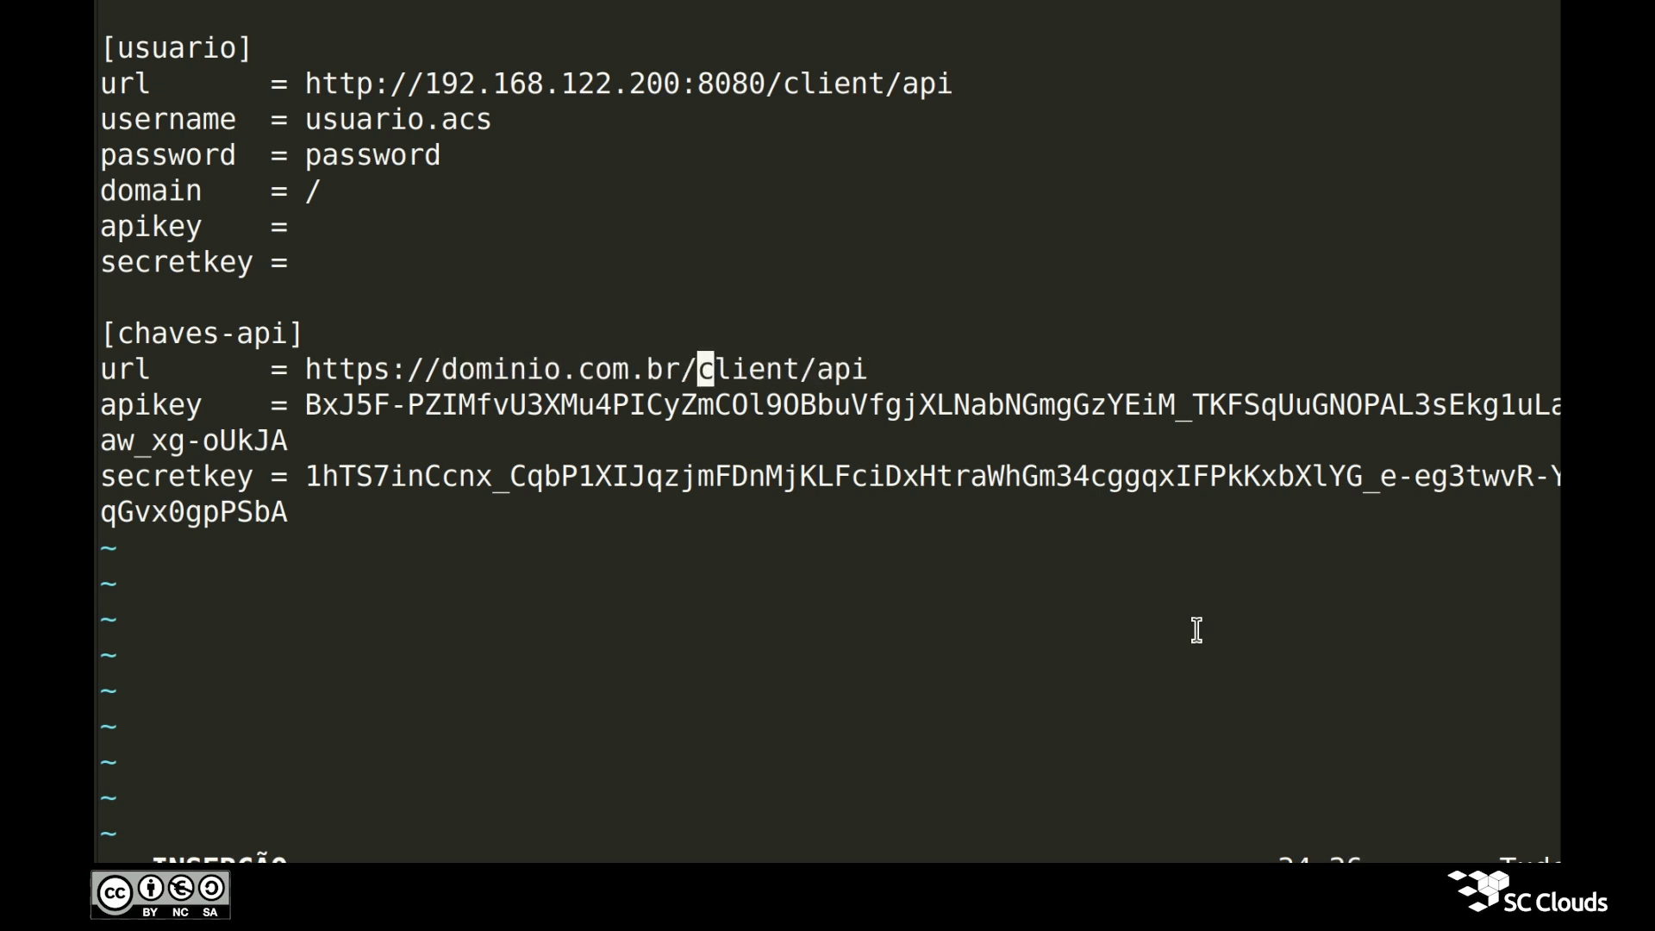
pyautogui.press('Right')
pyautogui.press('Right')
pyautogui.press('Right')
pyautogui.press('Right')
pyautogui.press('Right')
pyautogui.press('Right')
pyautogui.press('Right')
pyautogui.press('Right')
pyautogui.press('Right')
pyautogui.press('Right')
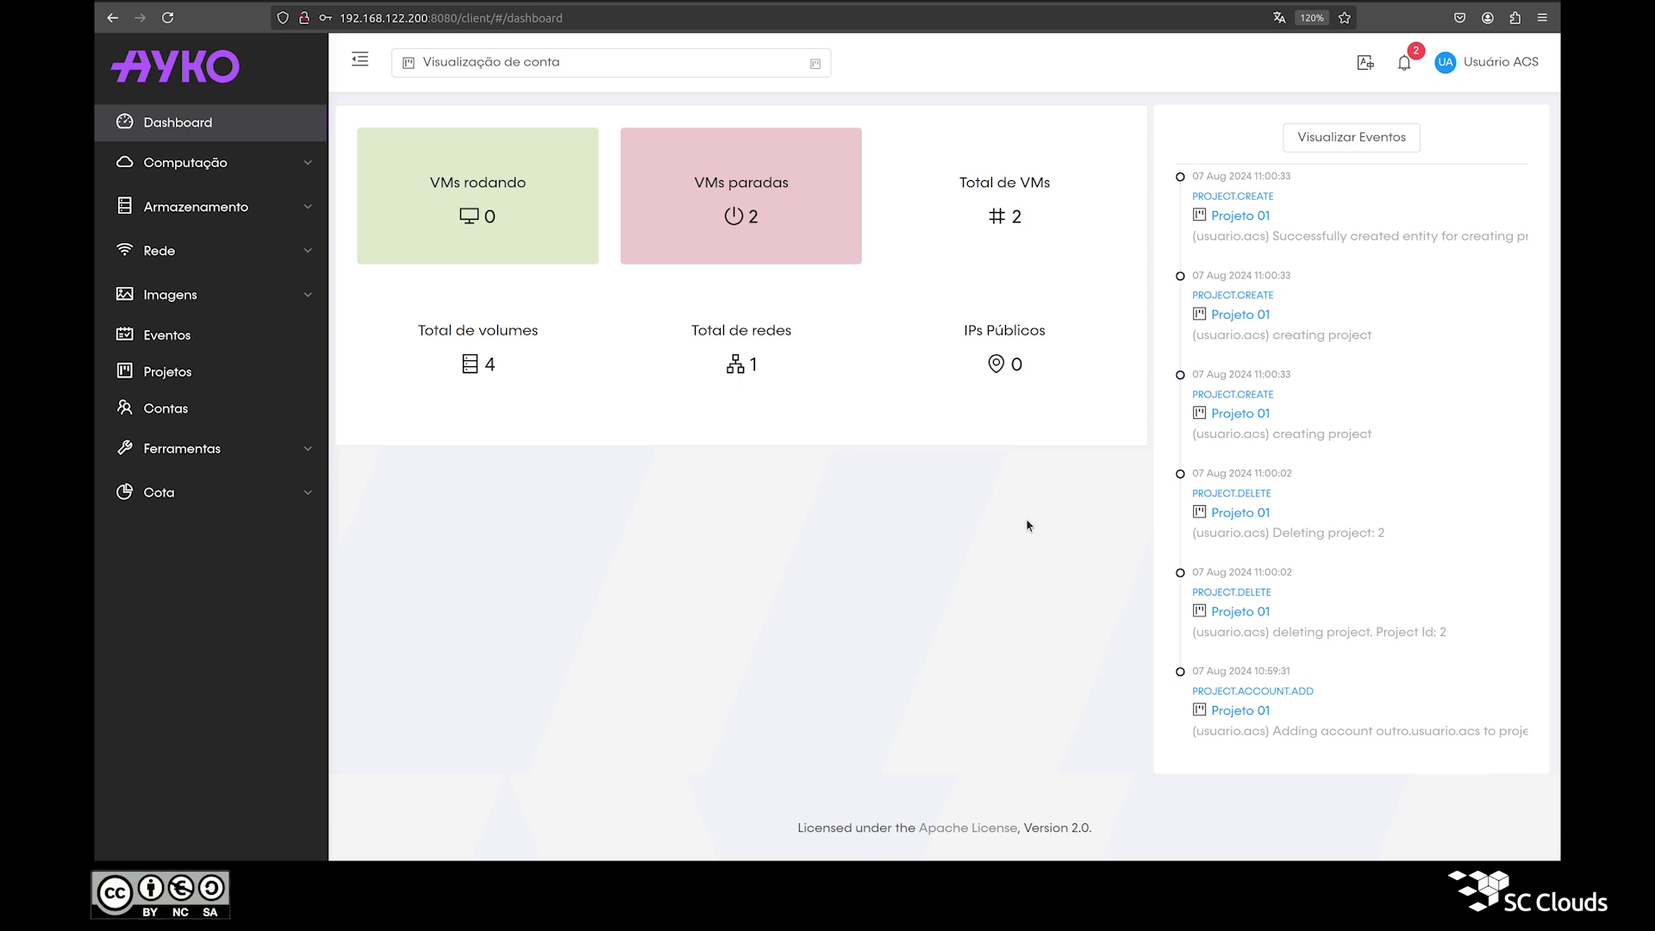
# Step: Open Projeto 01 from the Projetos list and show its empty Funções do projeto tab
pyautogui.click(147, 382)
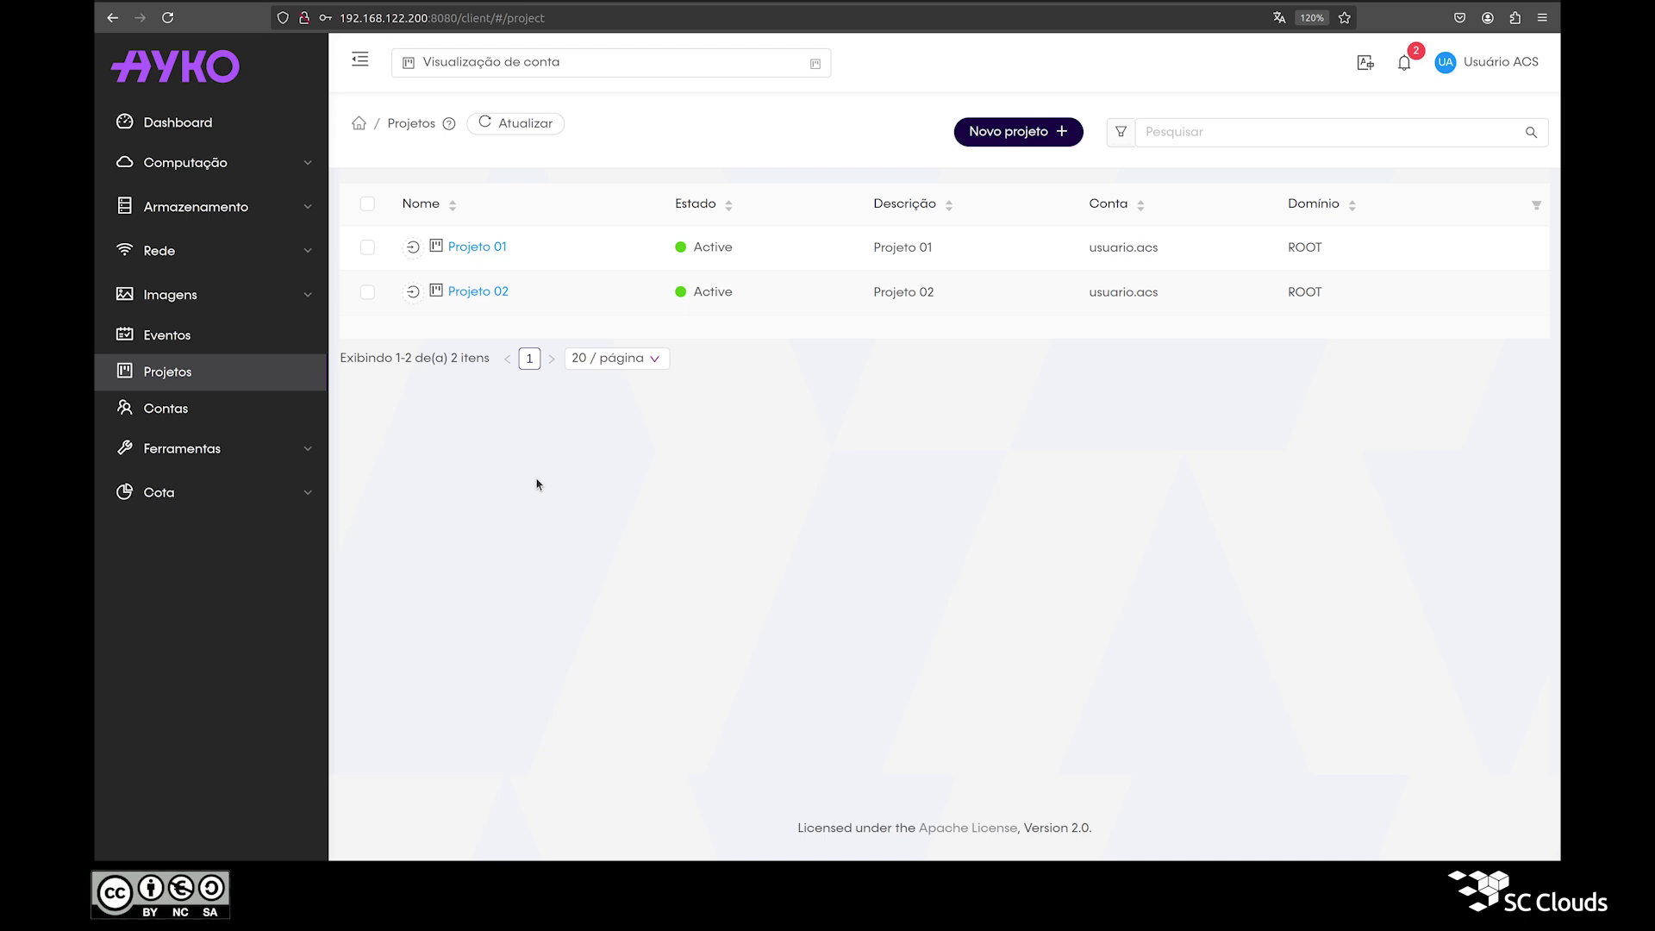
pyautogui.click(481, 252)
pyautogui.tripleClick(465, 219)
pyautogui.moveTo(719, 289); pyautogui.dragTo(747, 327)
pyautogui.click(812, 307)
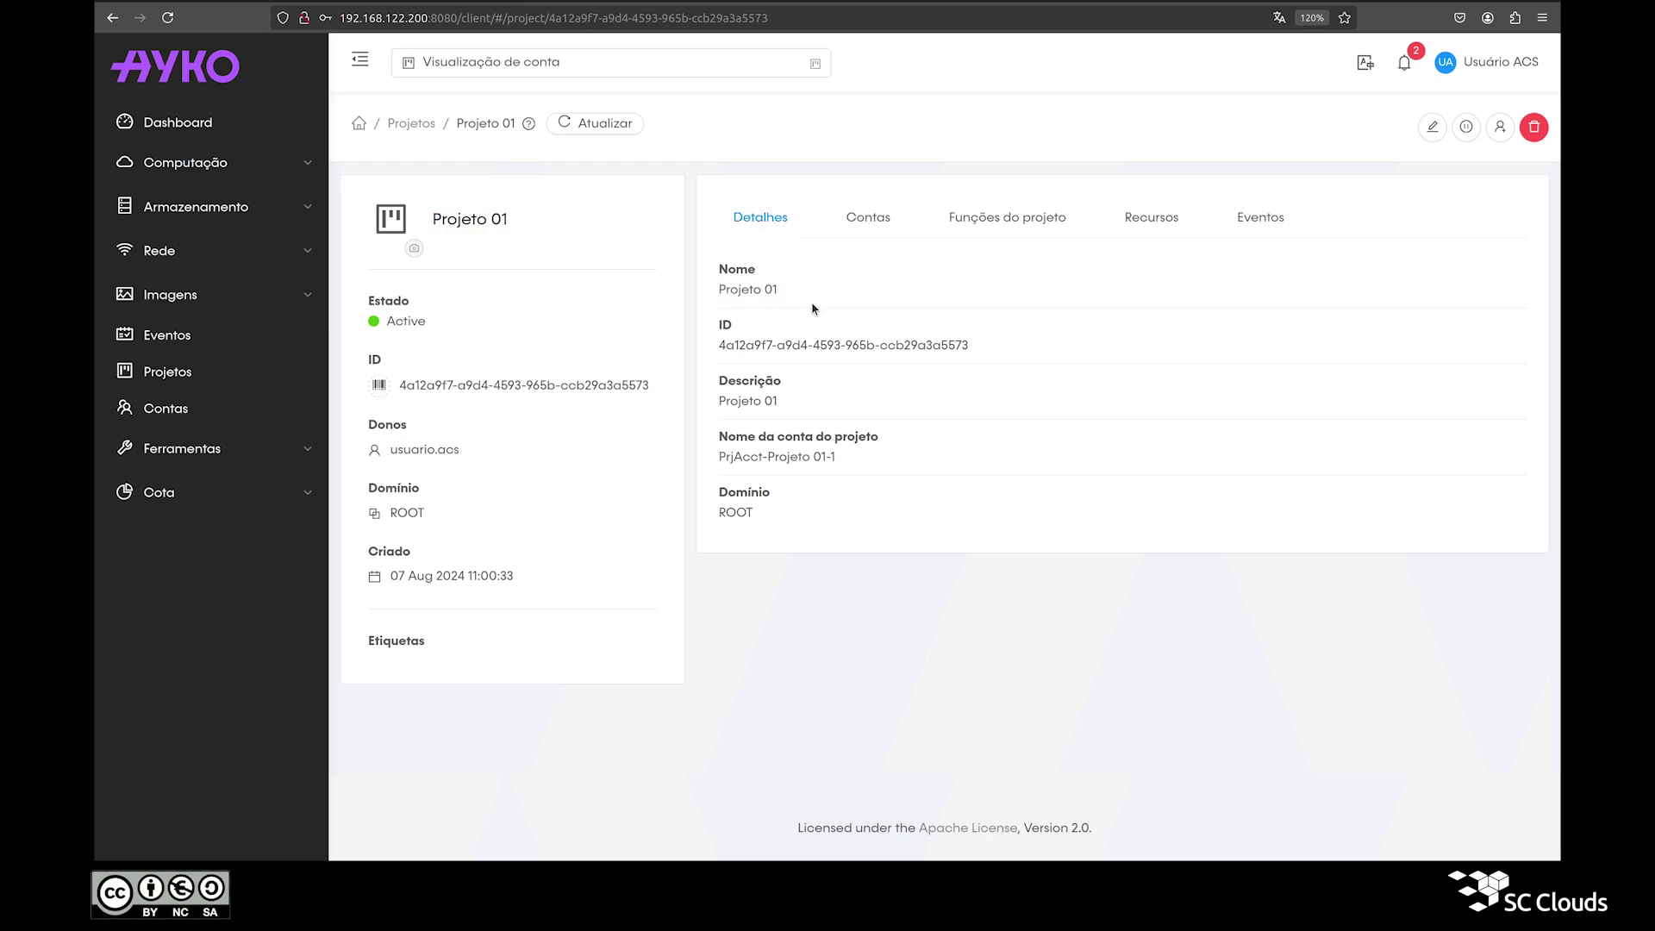
pyautogui.click(996, 230)
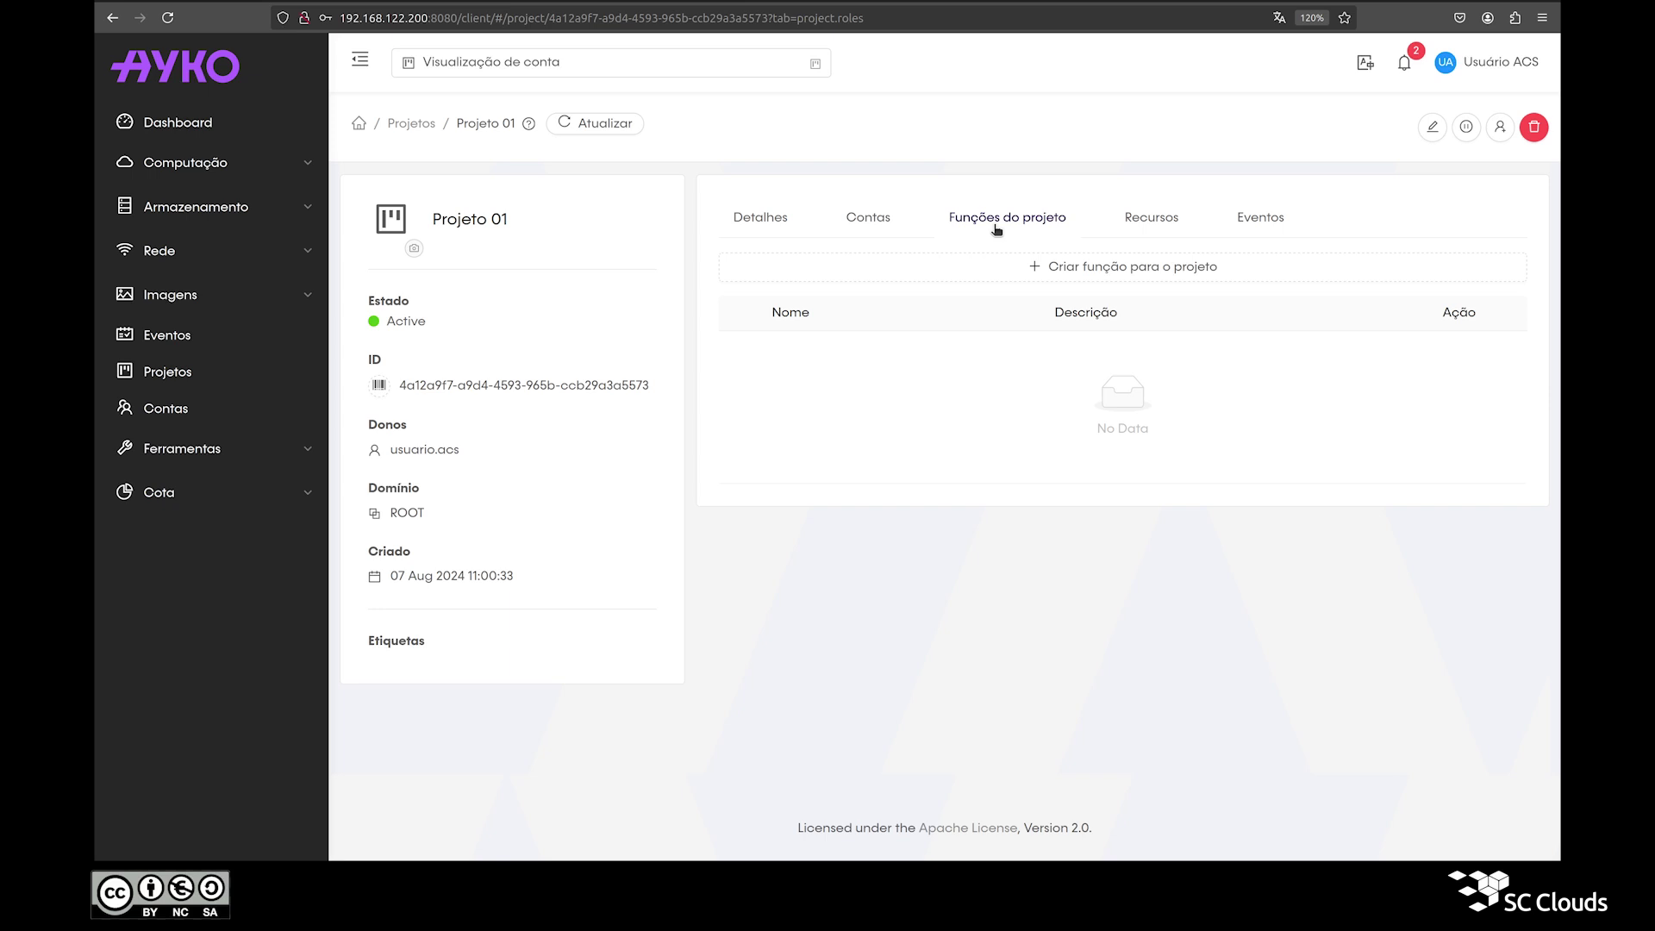
# Step: Create a project role named Função and expand it for rules
pyautogui.click(997, 274)
pyautogui.write('Função')
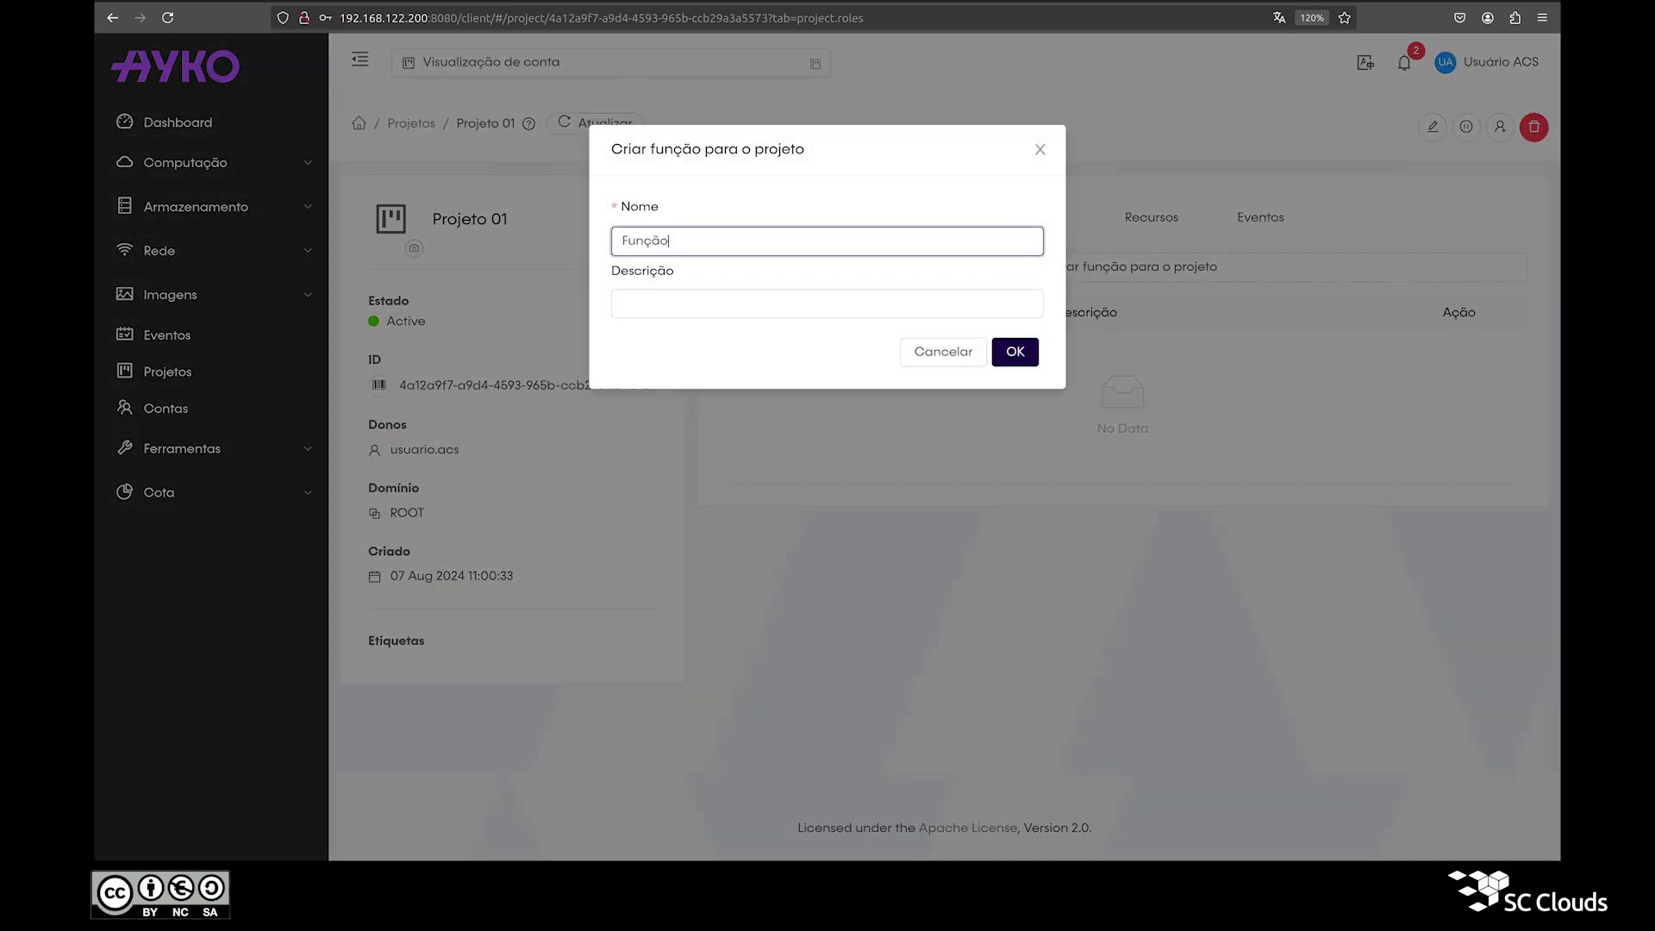
pyautogui.click(1034, 359)
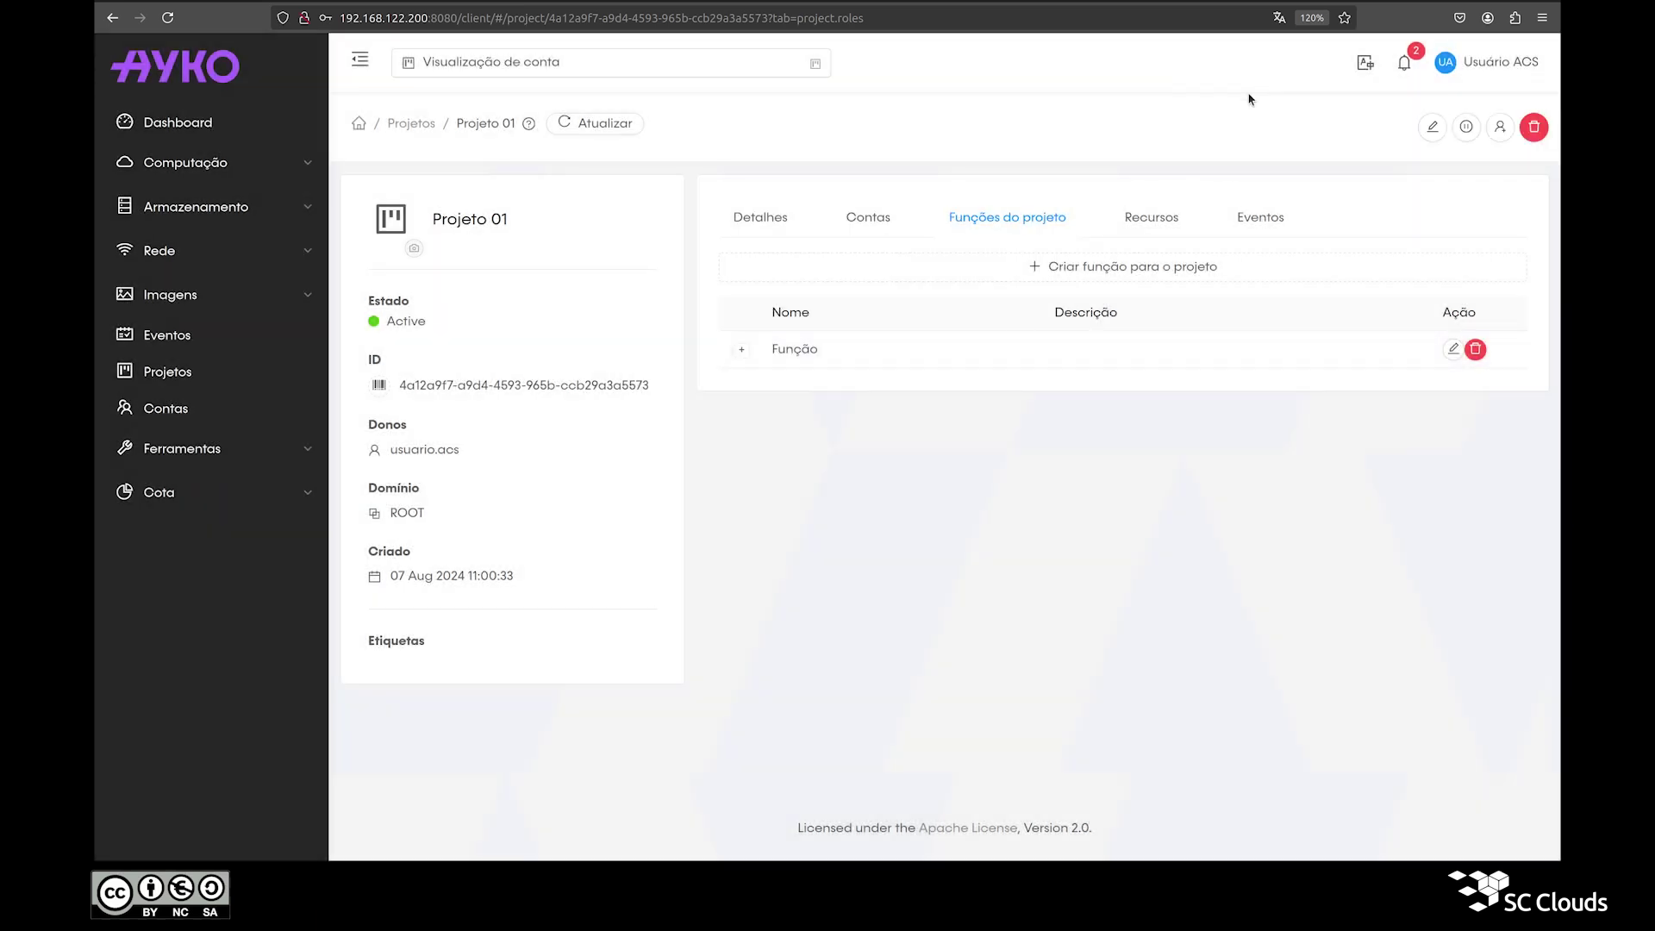
pyautogui.click(745, 353)
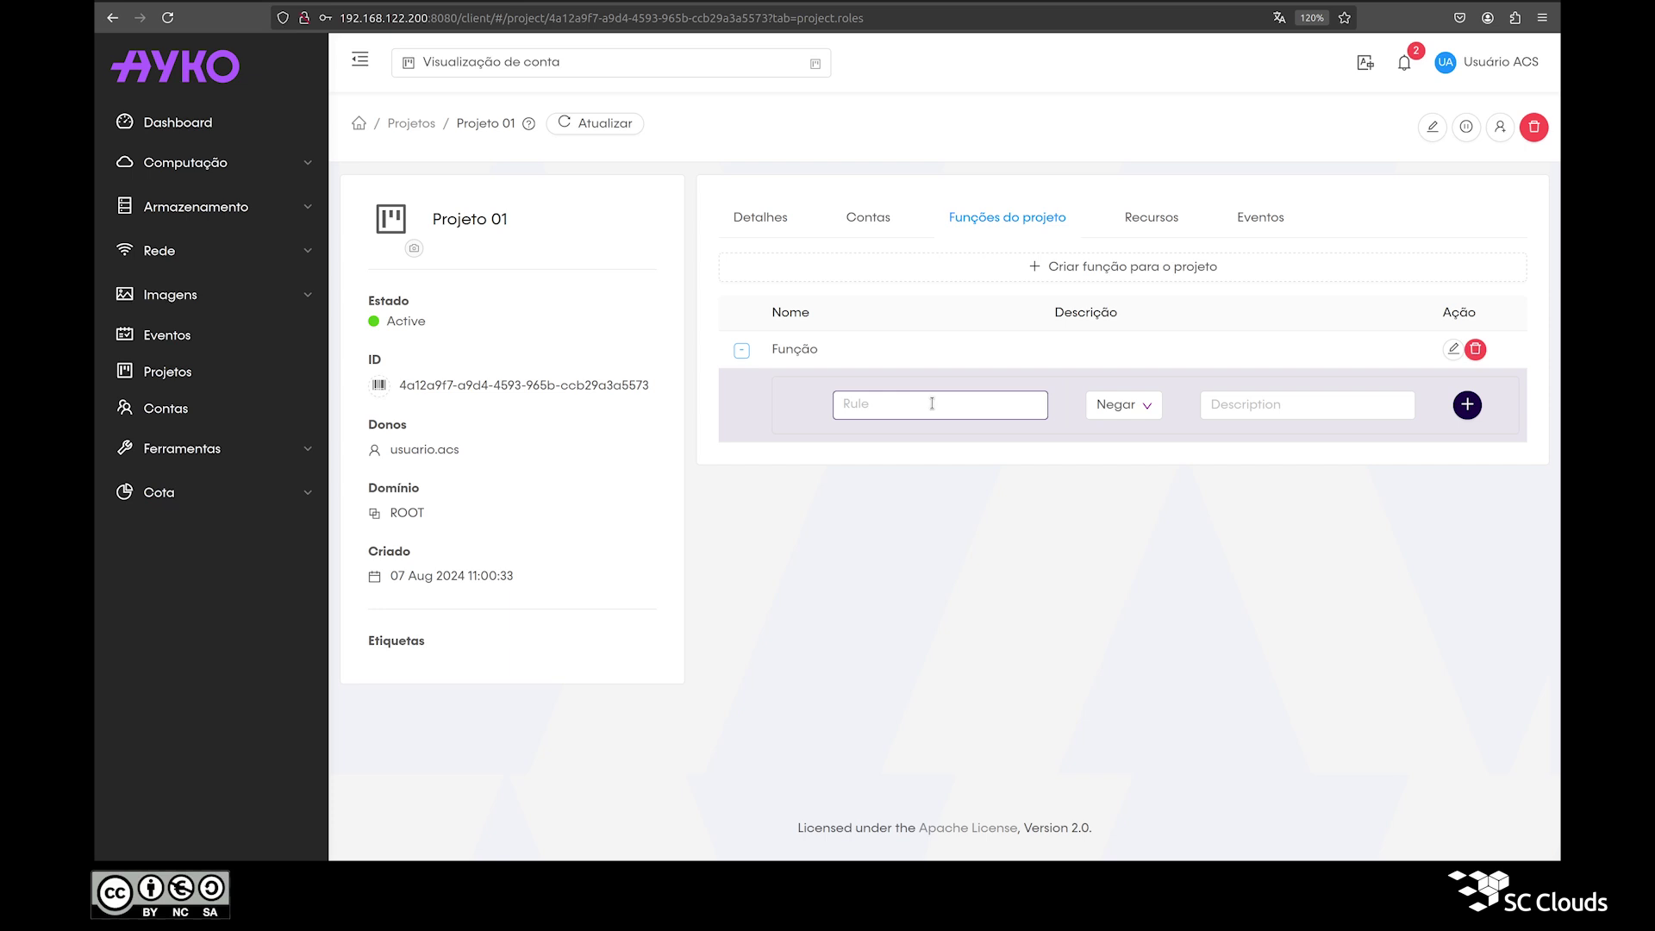
# Step: Add a deployVirtualMachine rule with Permitir permission to the Função role
pyautogui.click(932, 404)
pyautogui.write('depl')
pyautogui.click(872, 440)
pyautogui.click(1120, 410)
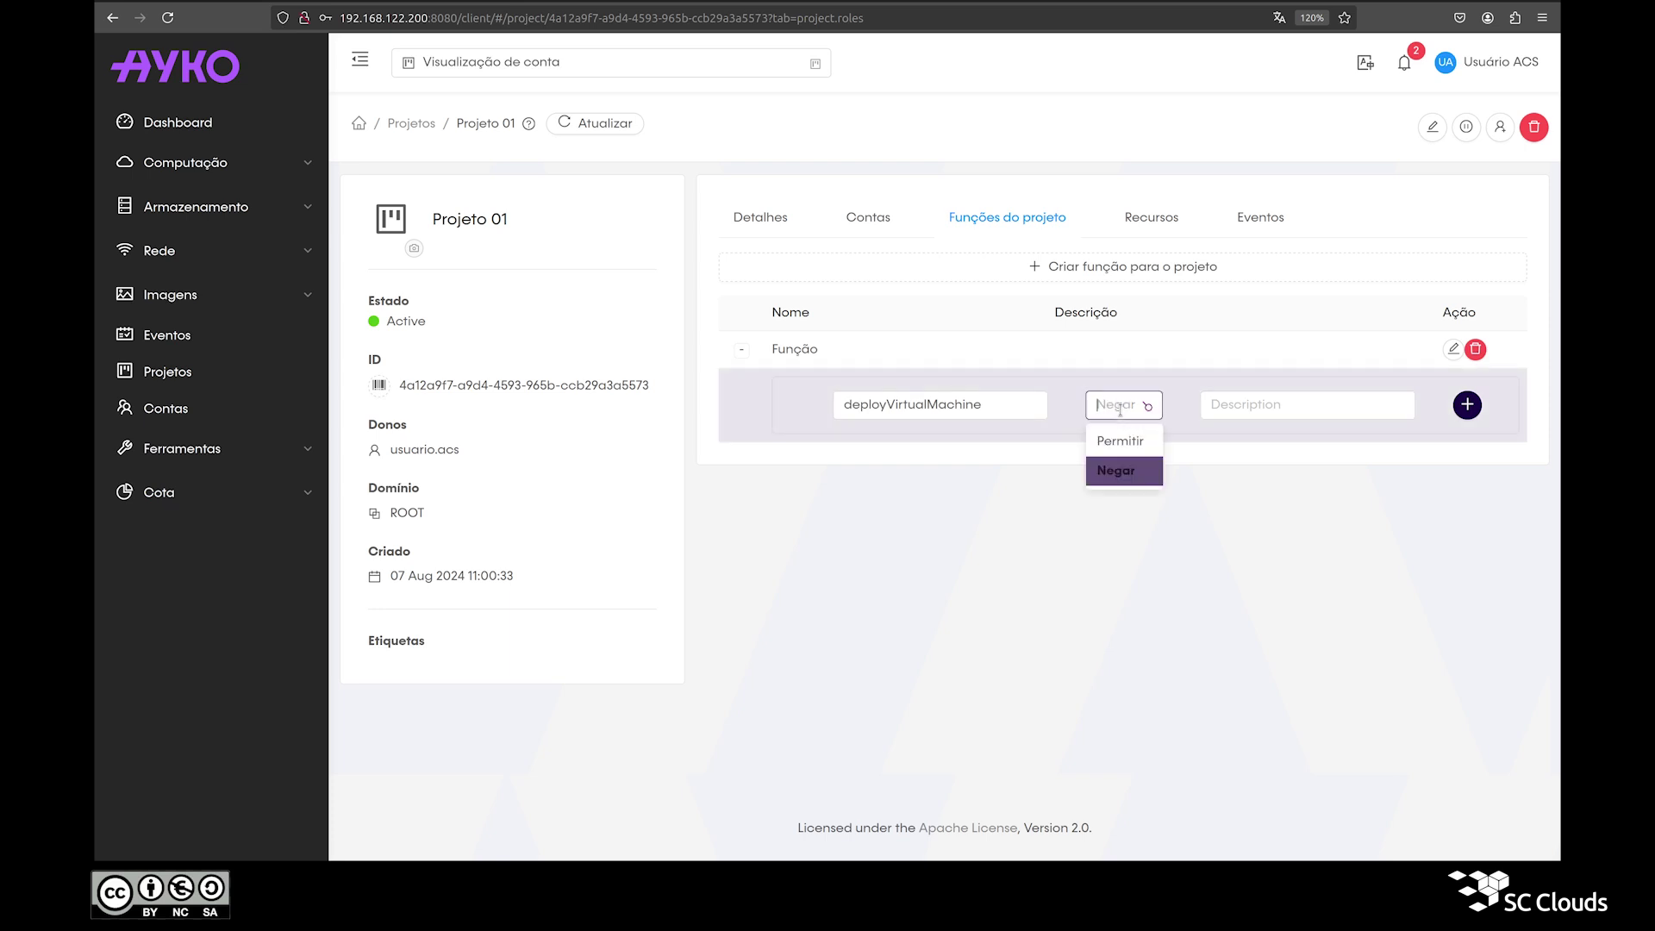
pyautogui.click(1121, 440)
pyautogui.click(1121, 406)
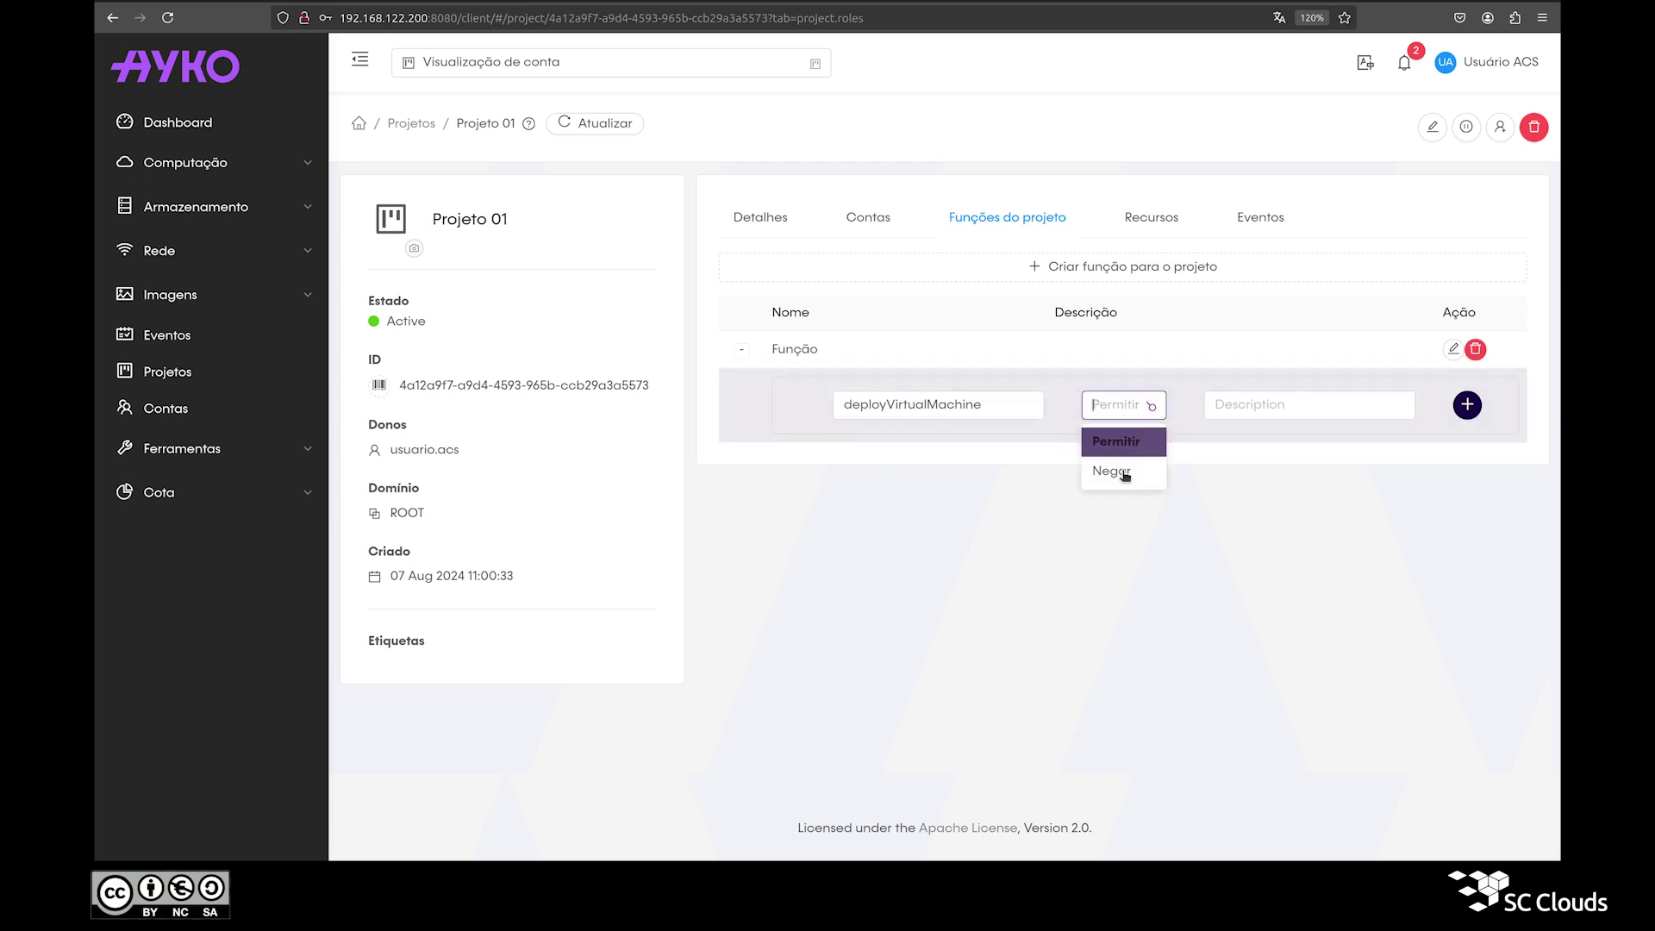
pyautogui.click(1121, 465)
pyautogui.click(1120, 396)
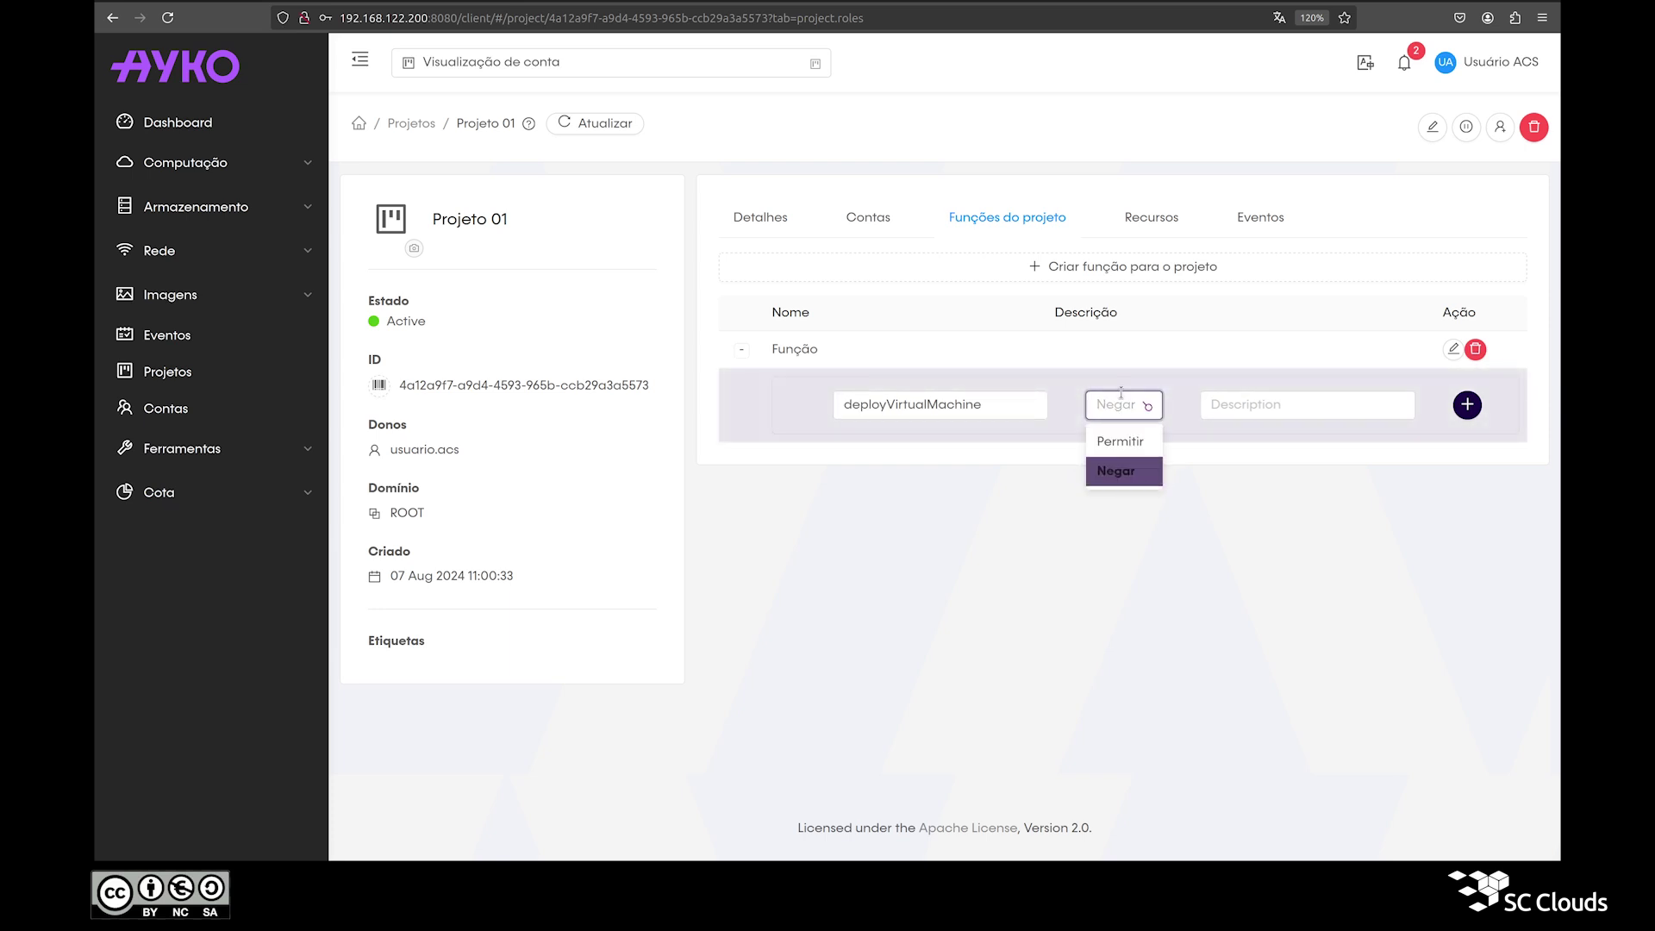
pyautogui.click(1121, 440)
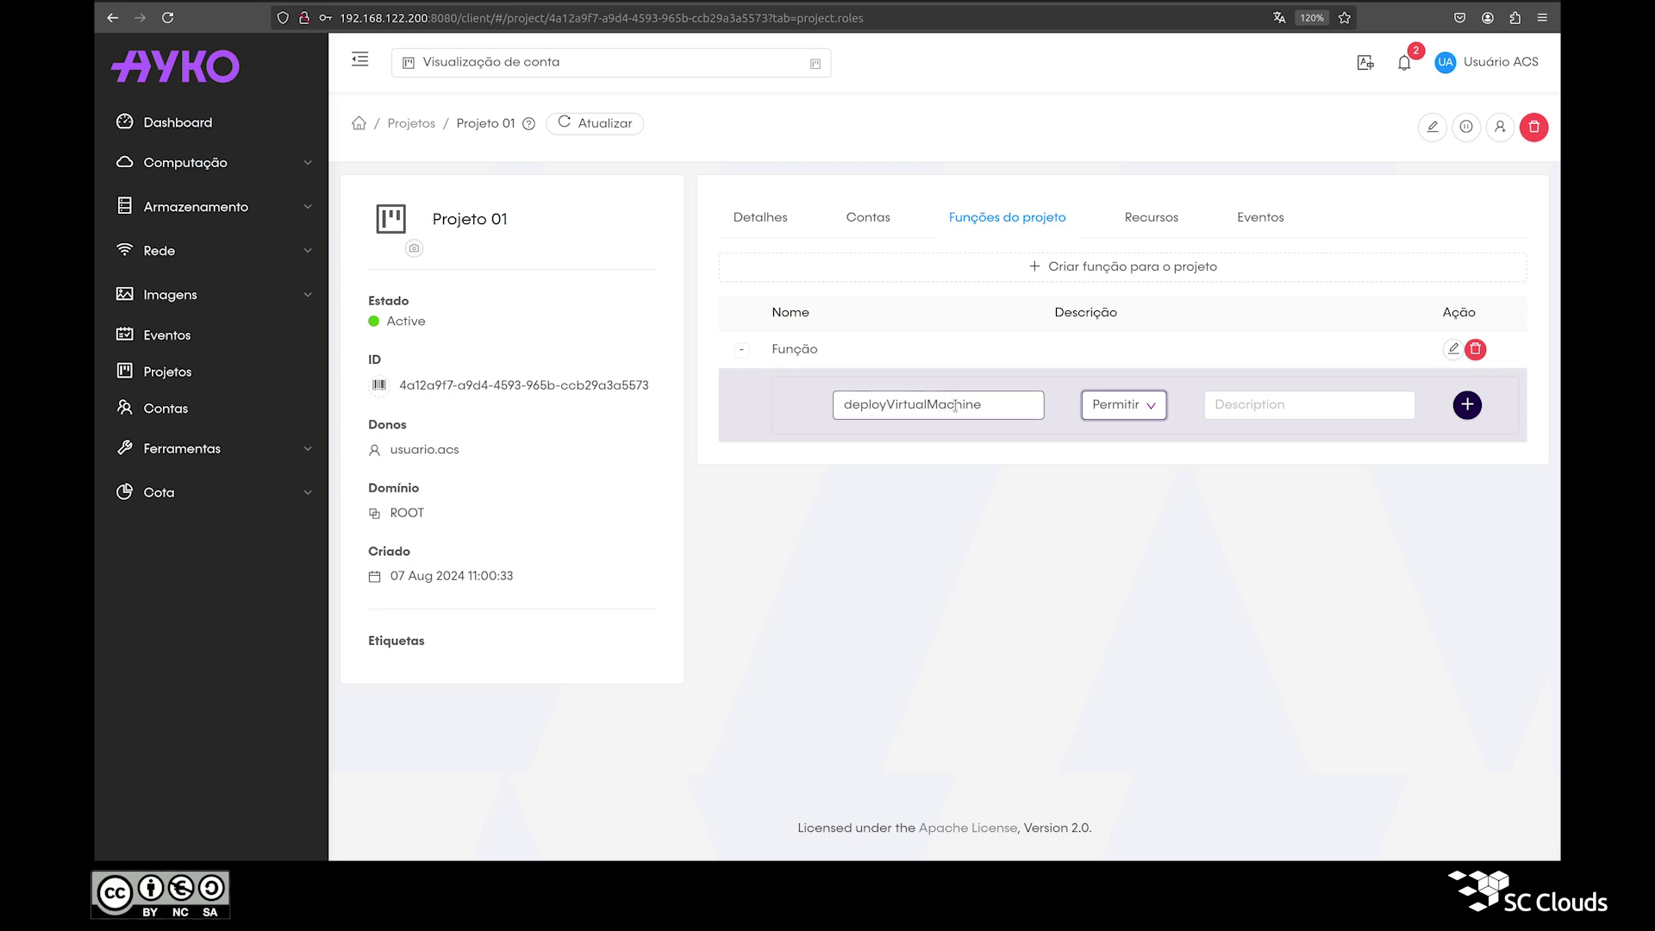
pyautogui.click(1467, 405)
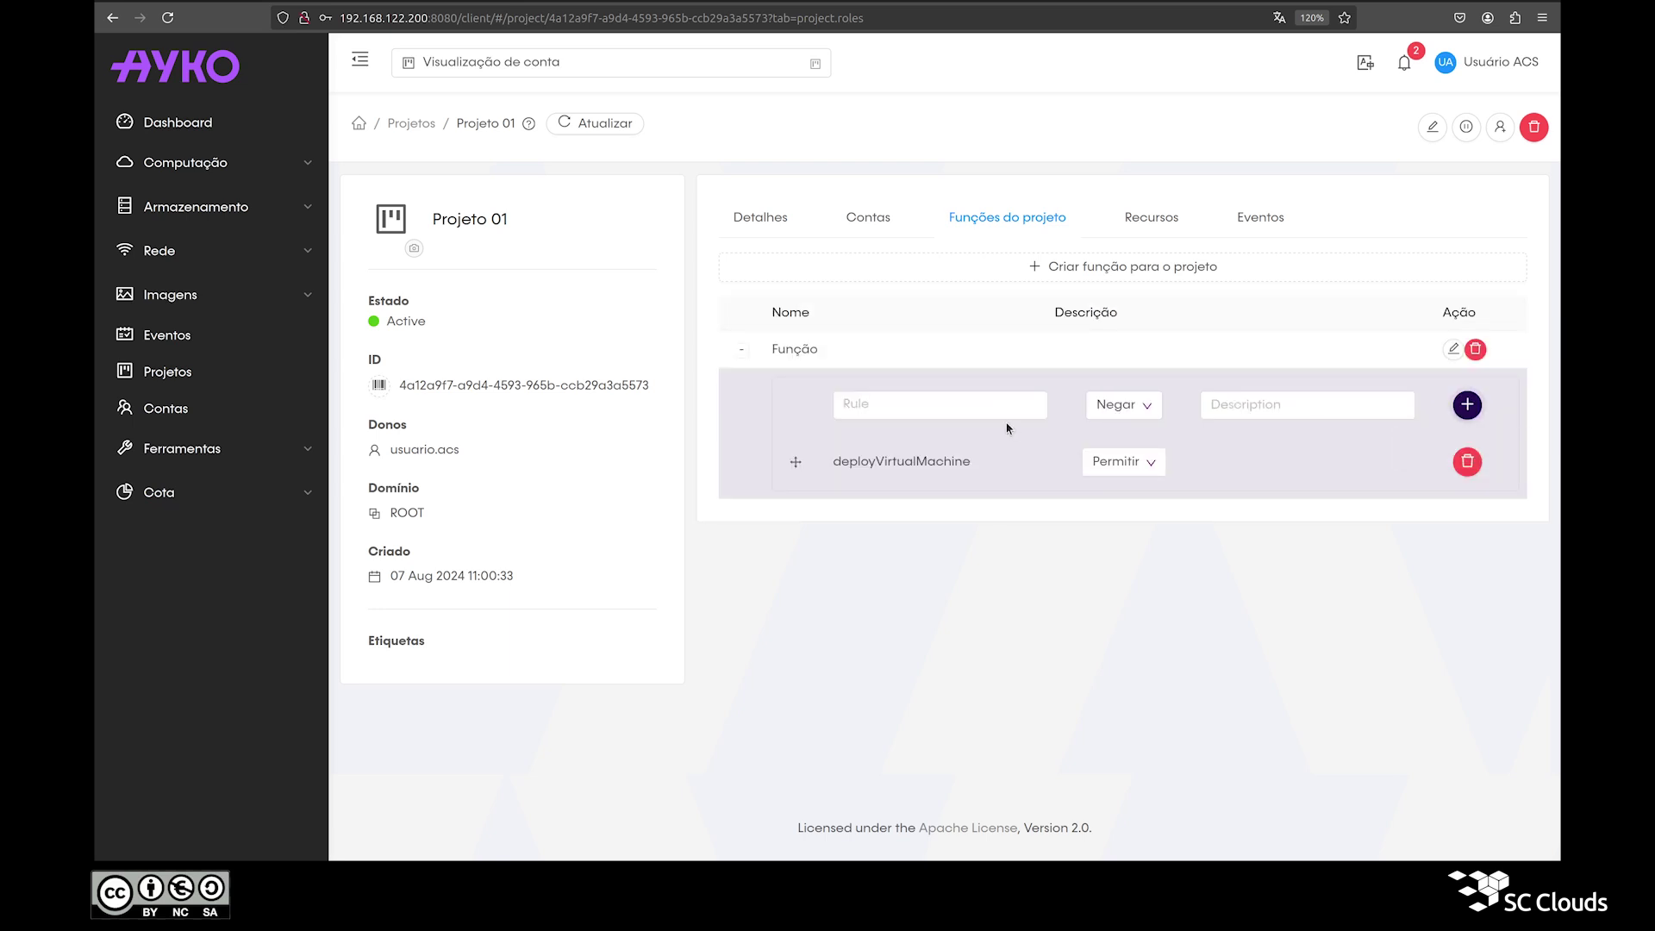
# Step: Add a listVolumes rule with Negar permission
pyautogui.click(999, 404)
pyautogui.write('volume')
pyautogui.press('Home')
pyautogui.write('list')
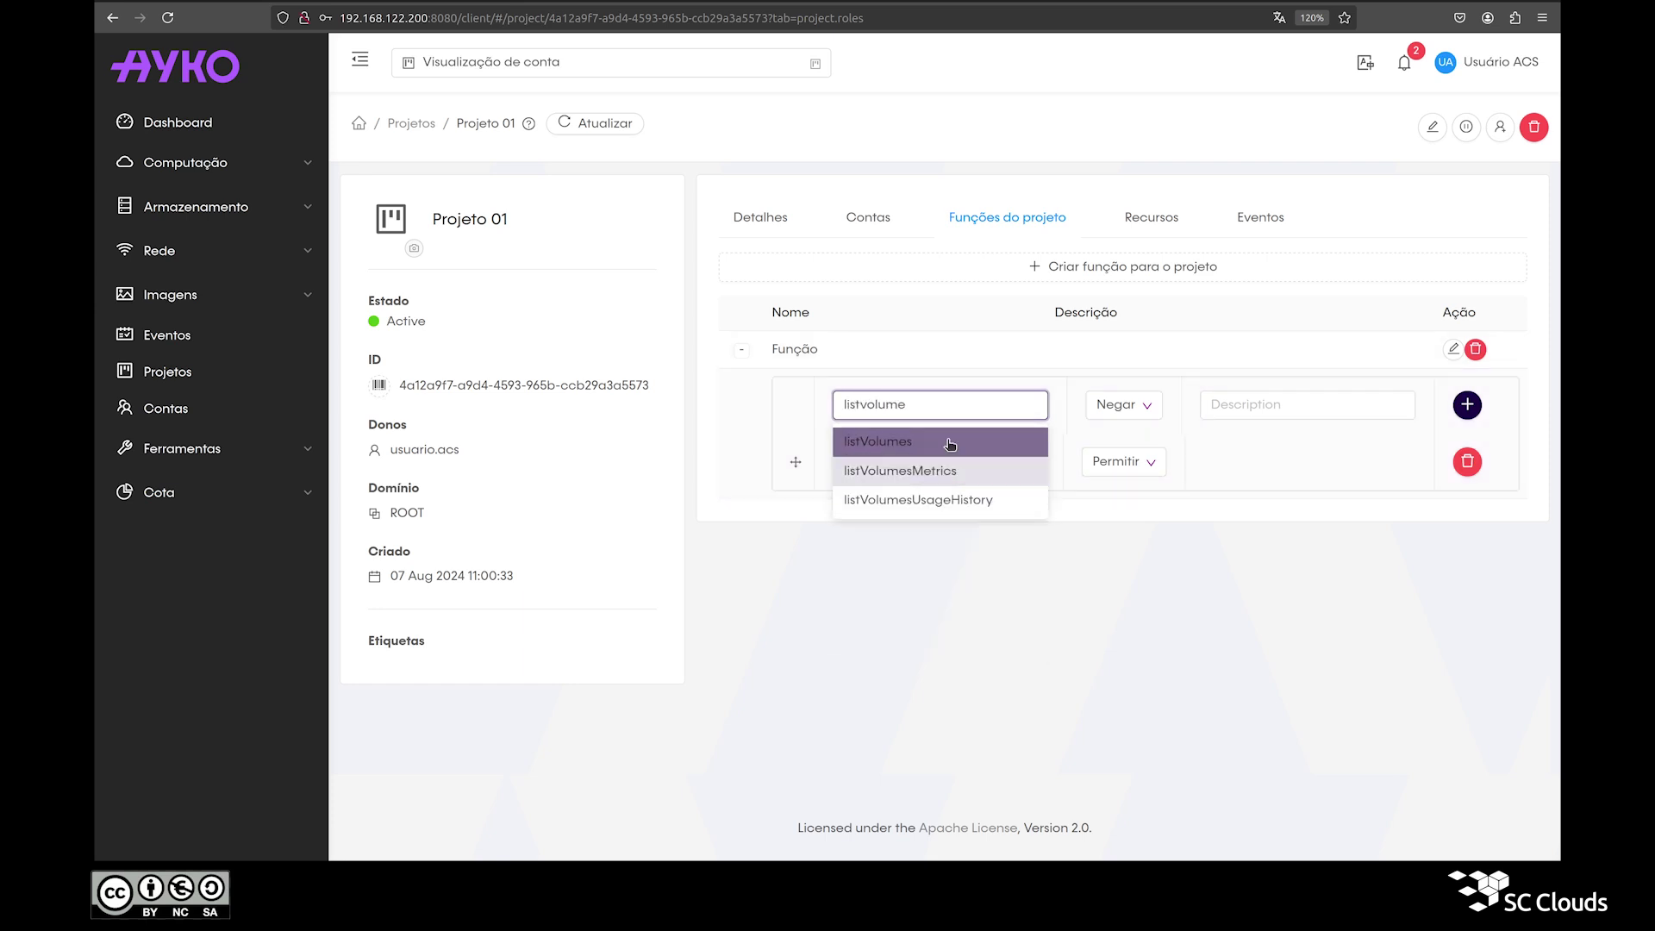
pyautogui.click(948, 440)
pyautogui.click(1468, 405)
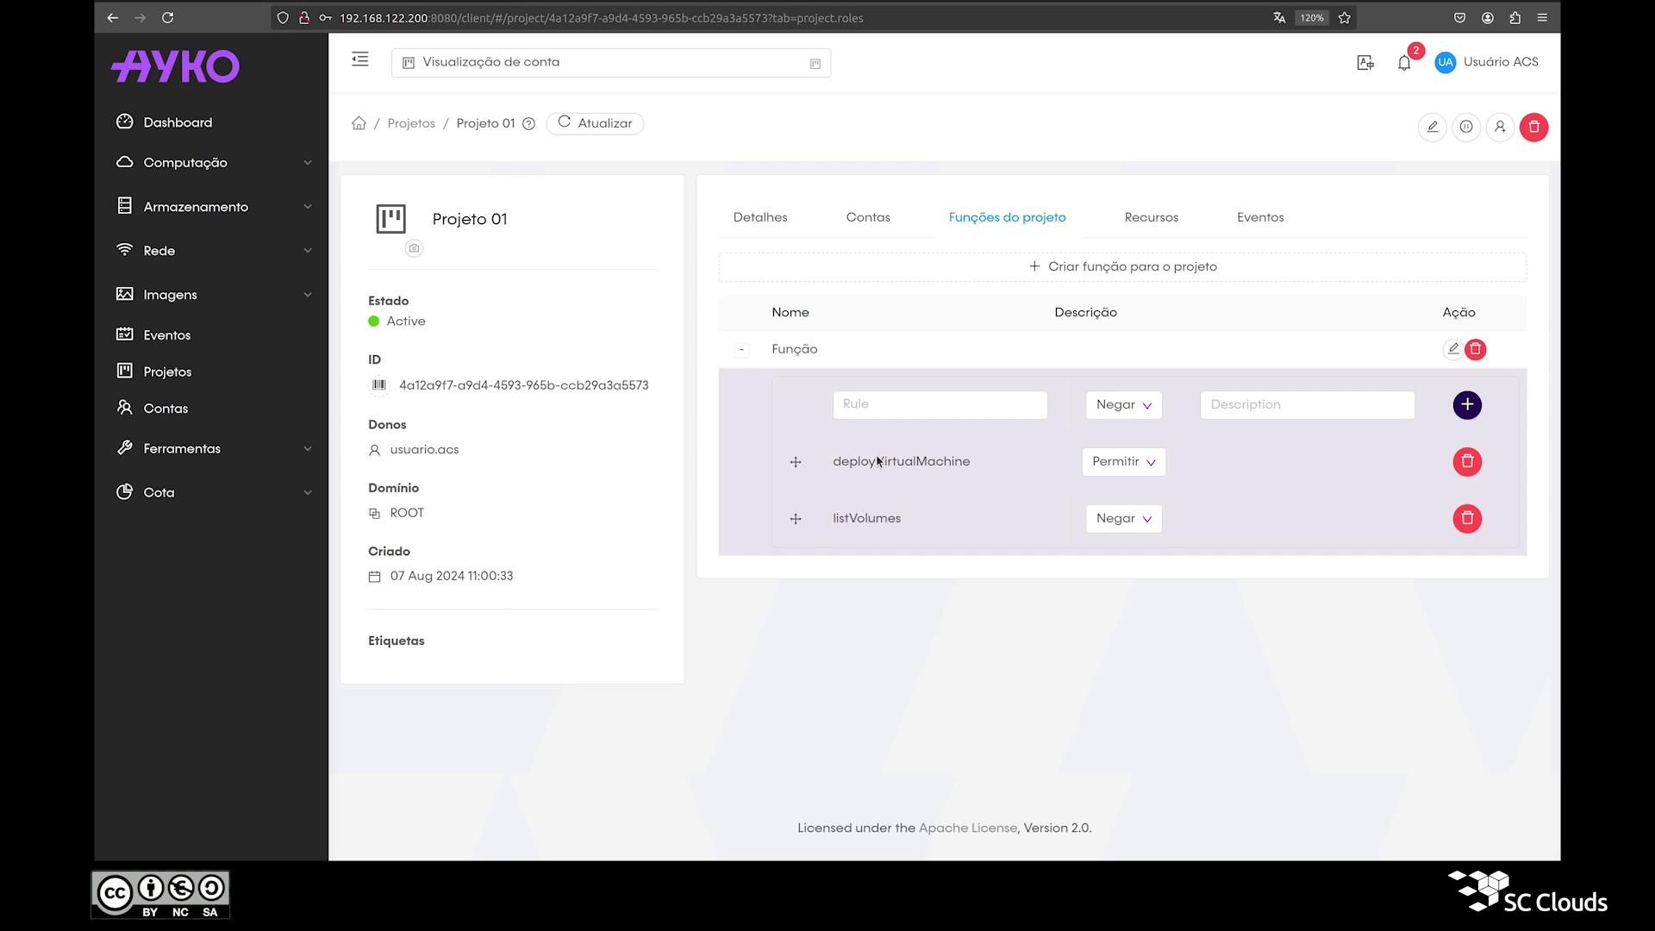
# Step: Remove the deployVirtualMachine rule, then delete the Função role entirely
pyautogui.click(1466, 463)
pyautogui.click(1504, 411)
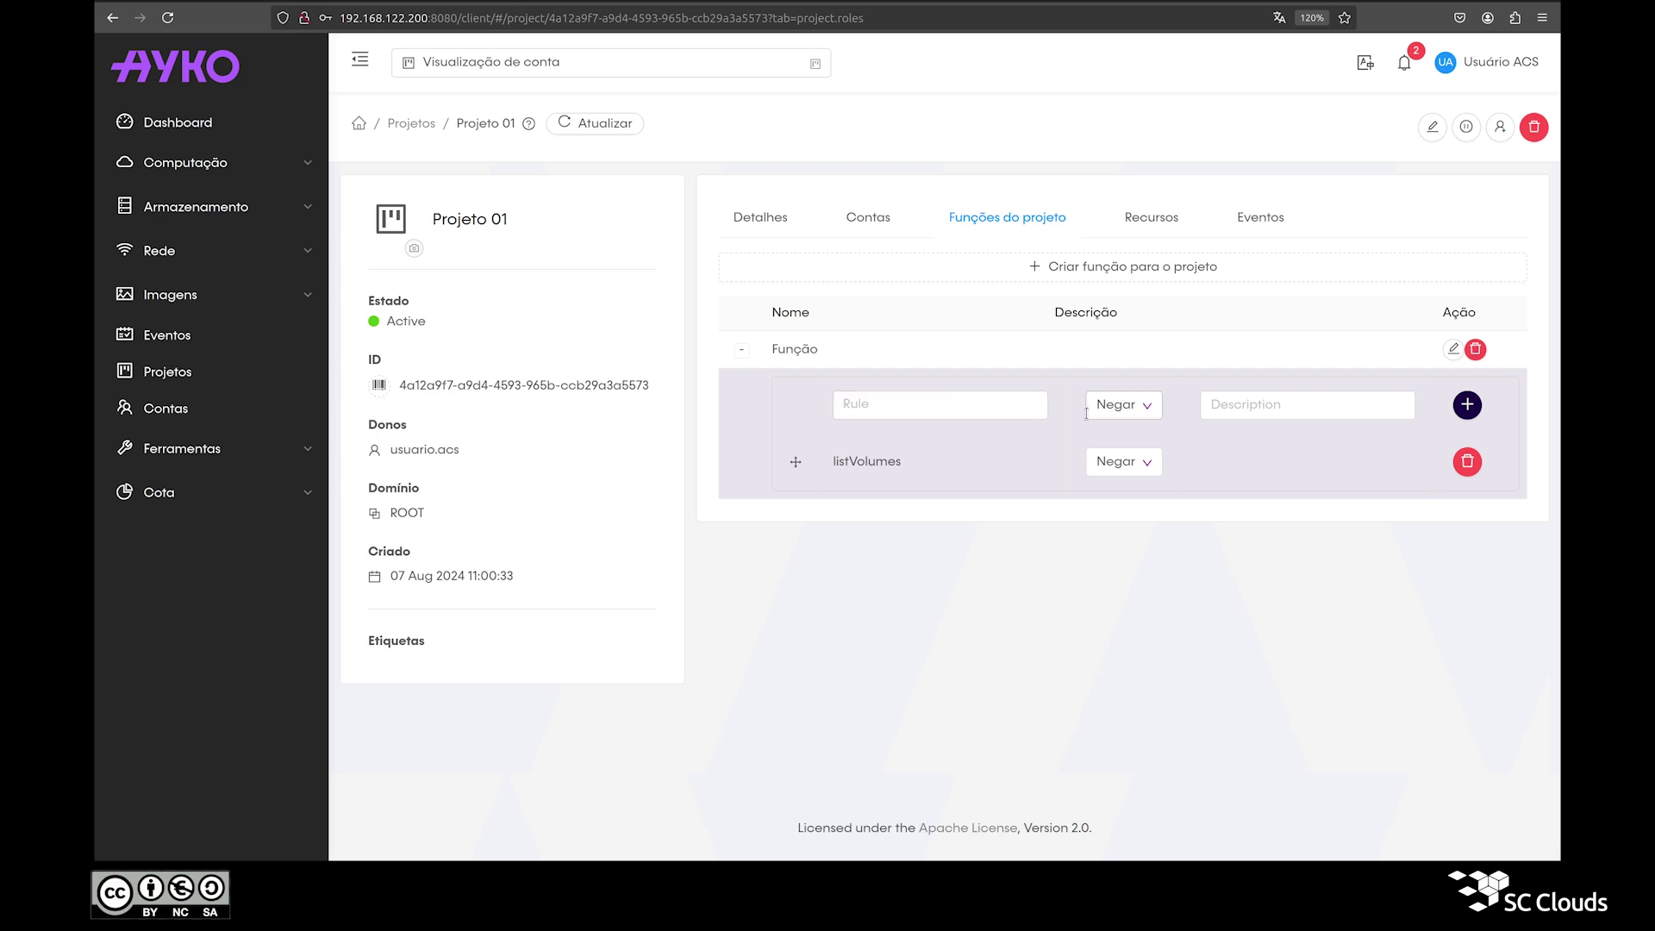
pyautogui.click(1476, 349)
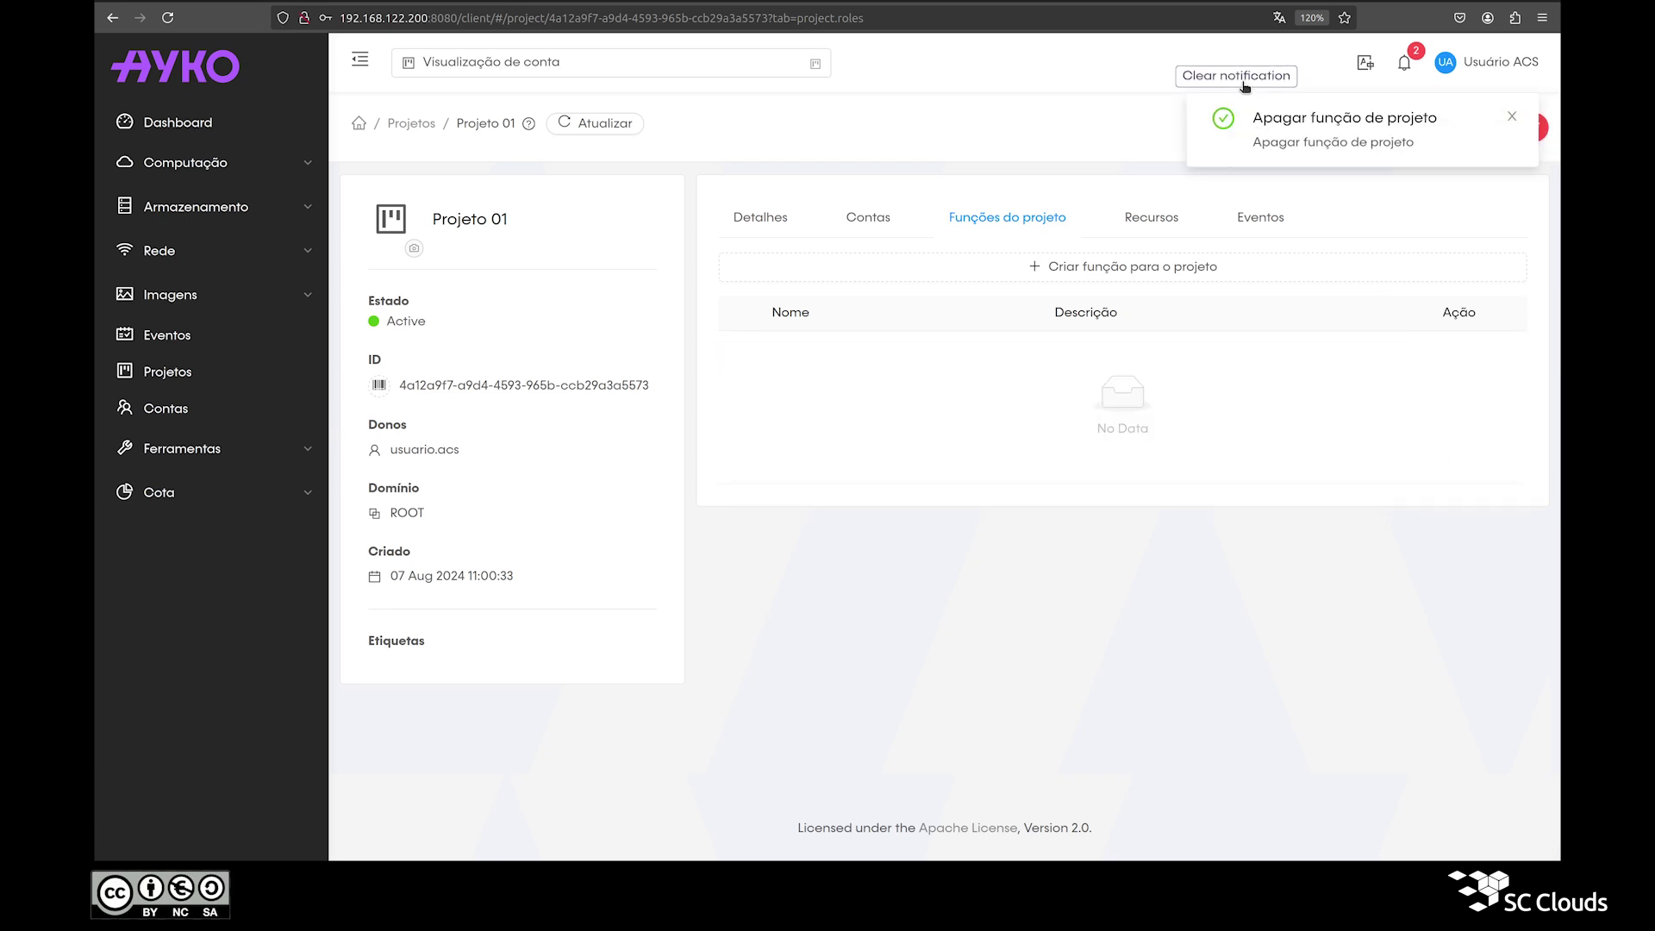
pyautogui.click(1241, 76)
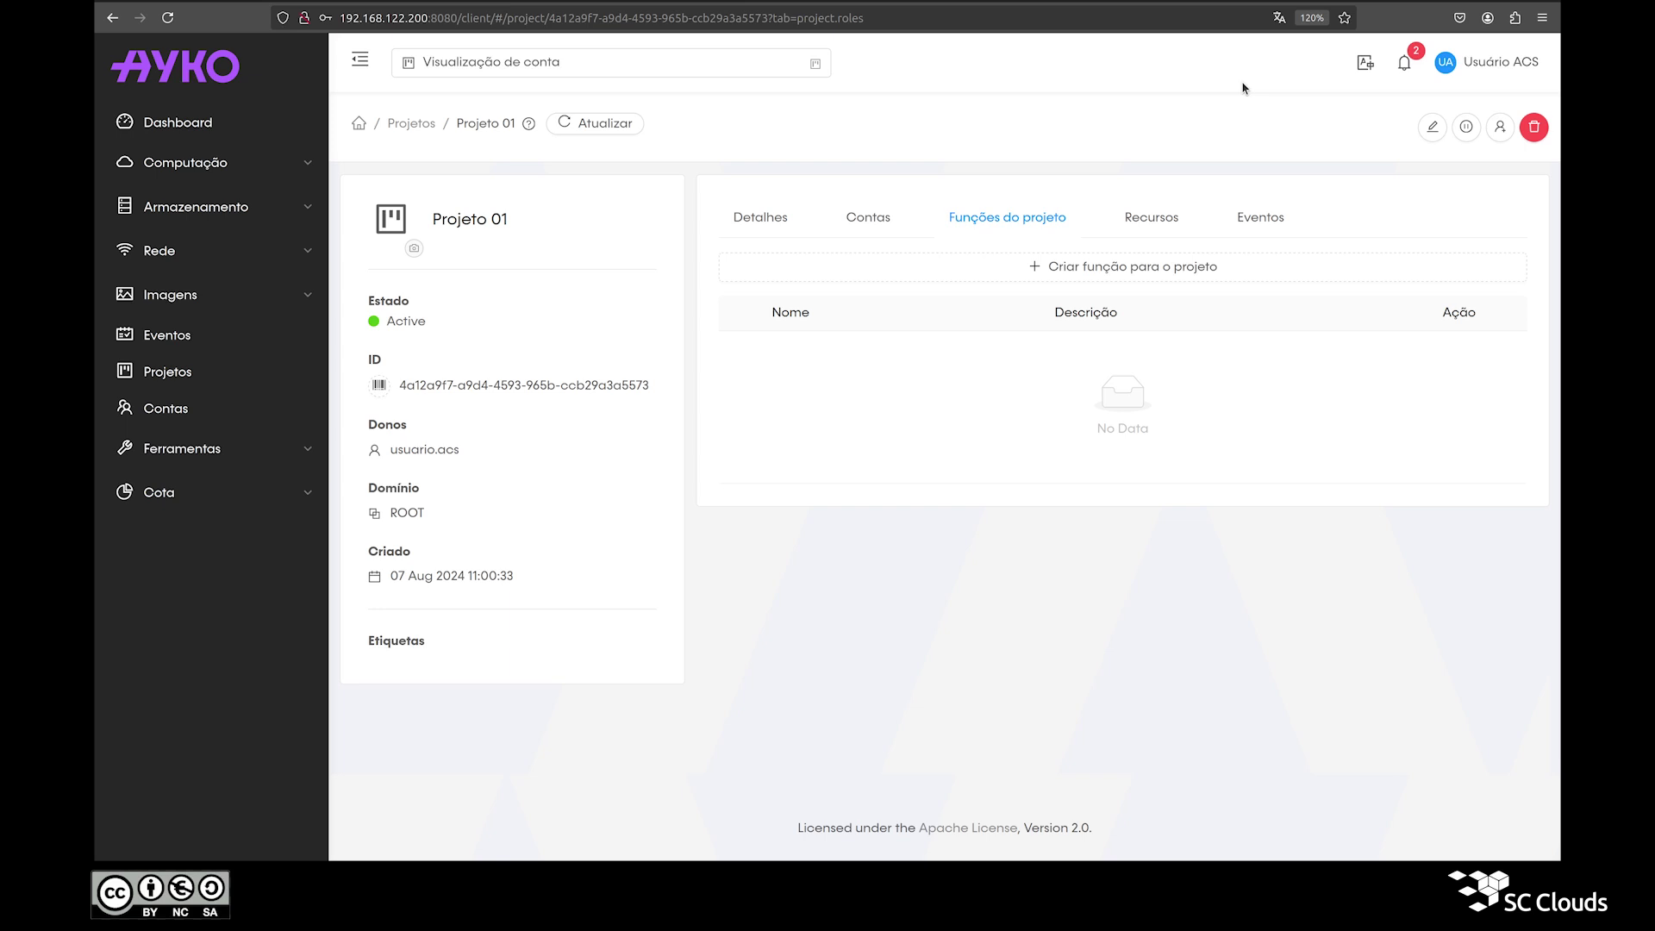
# Step: Add the second account to Projeto 01 by its account name
pyautogui.click(1500, 127)
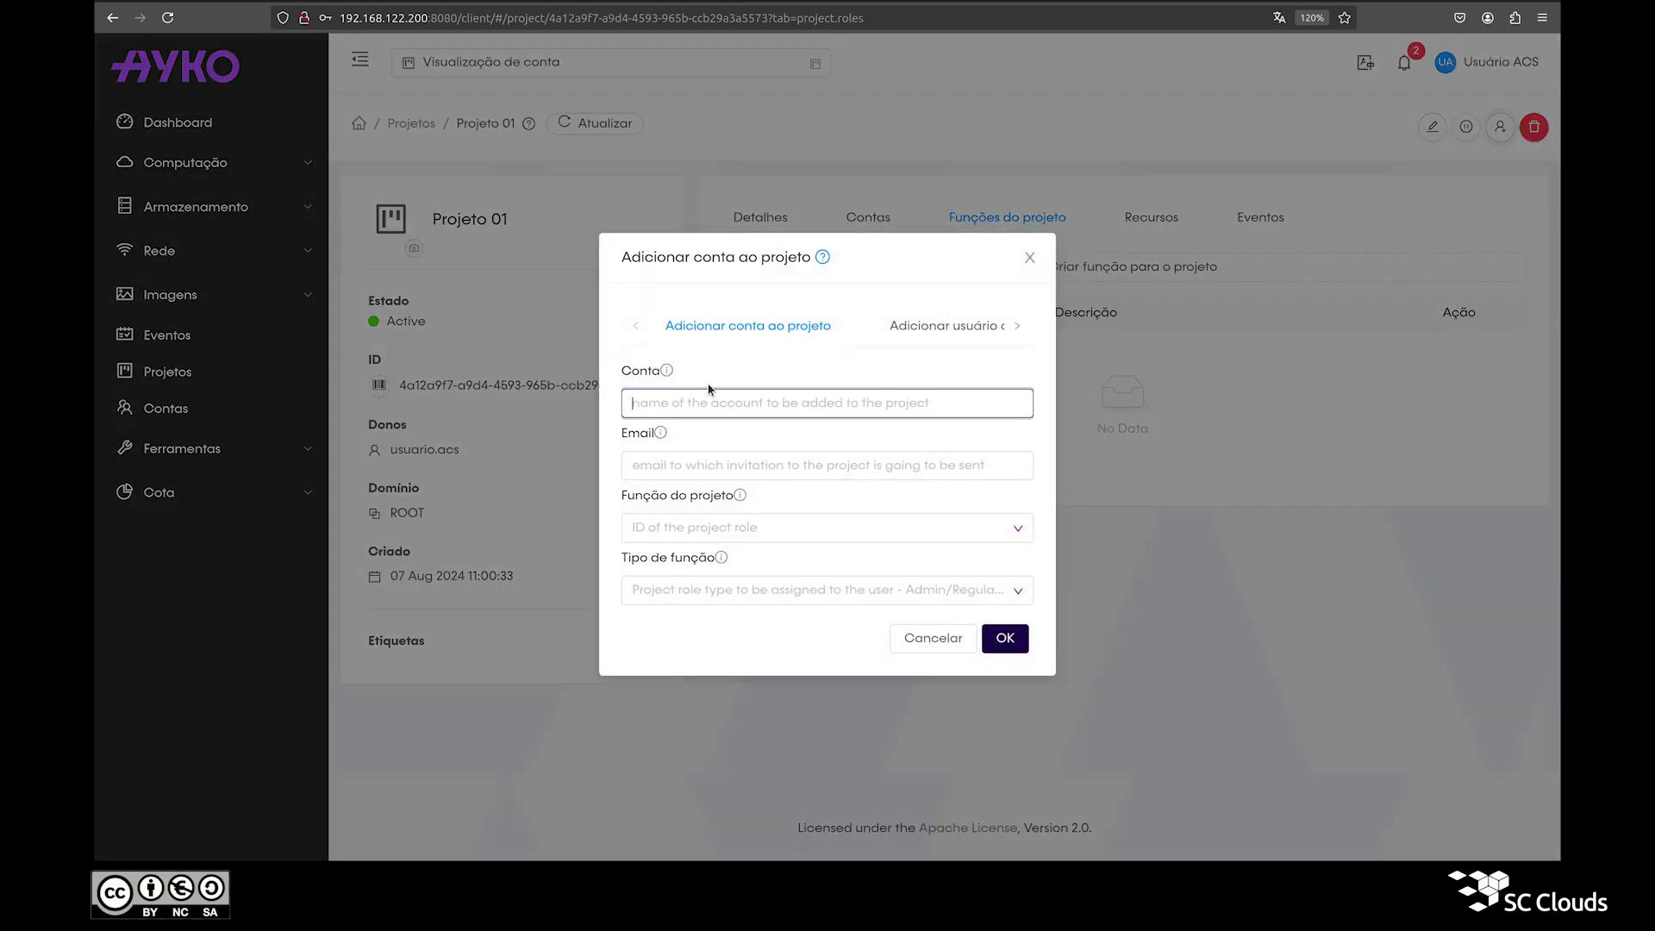
pyautogui.click(905, 326)
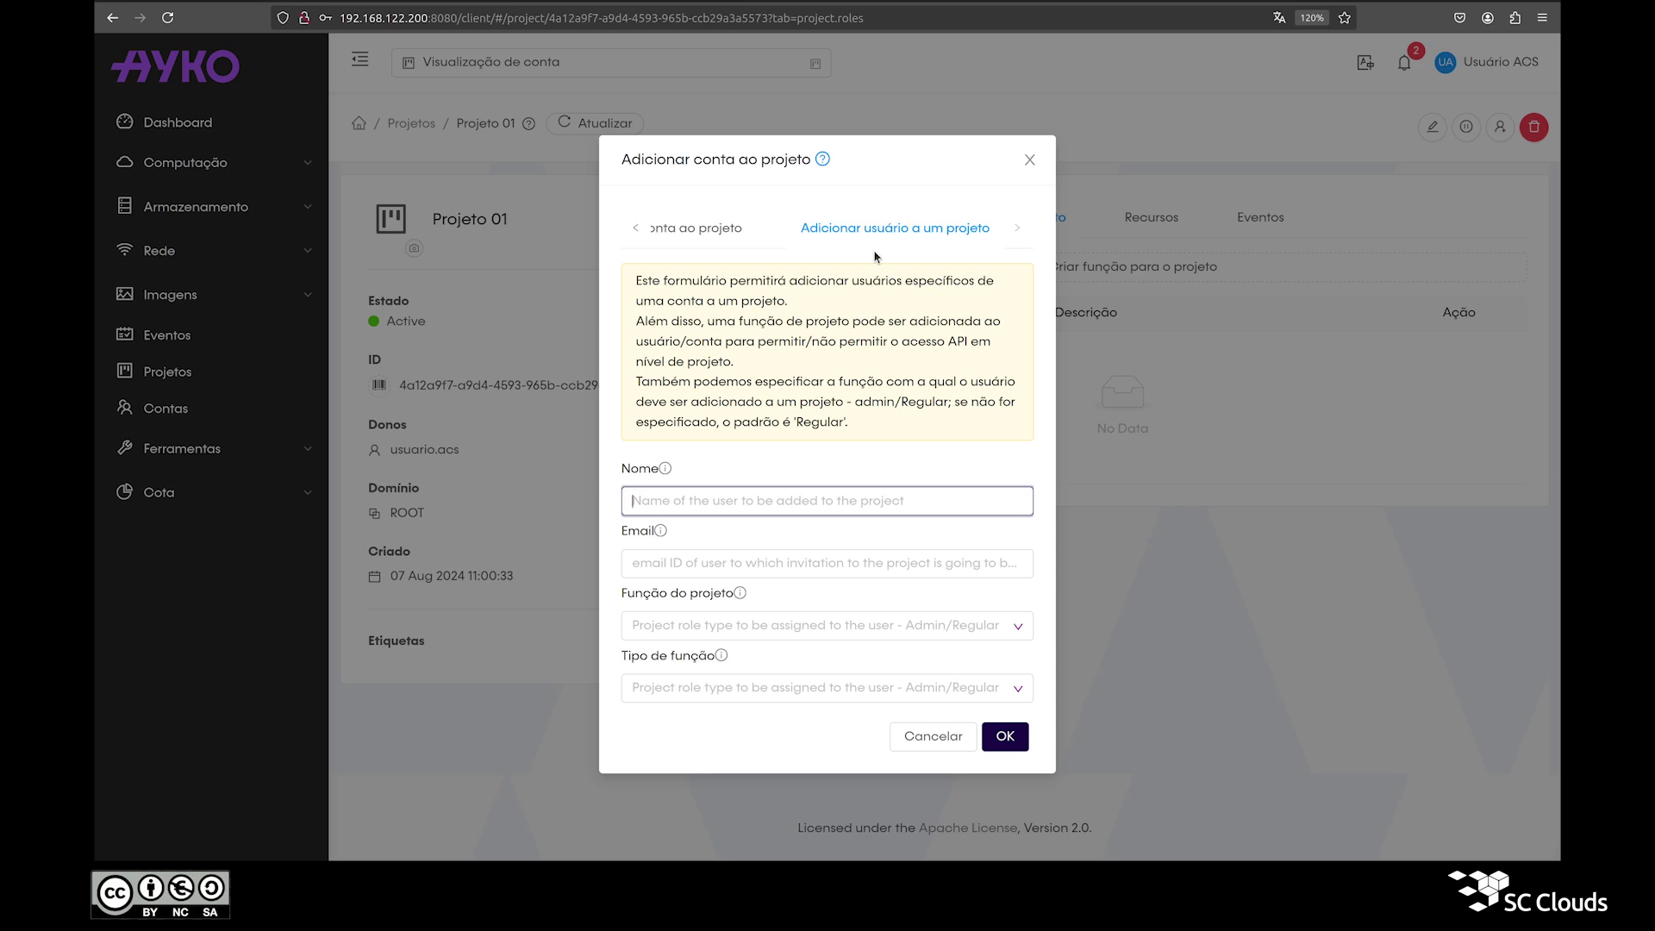
pyautogui.click(697, 228)
pyautogui.click(712, 412)
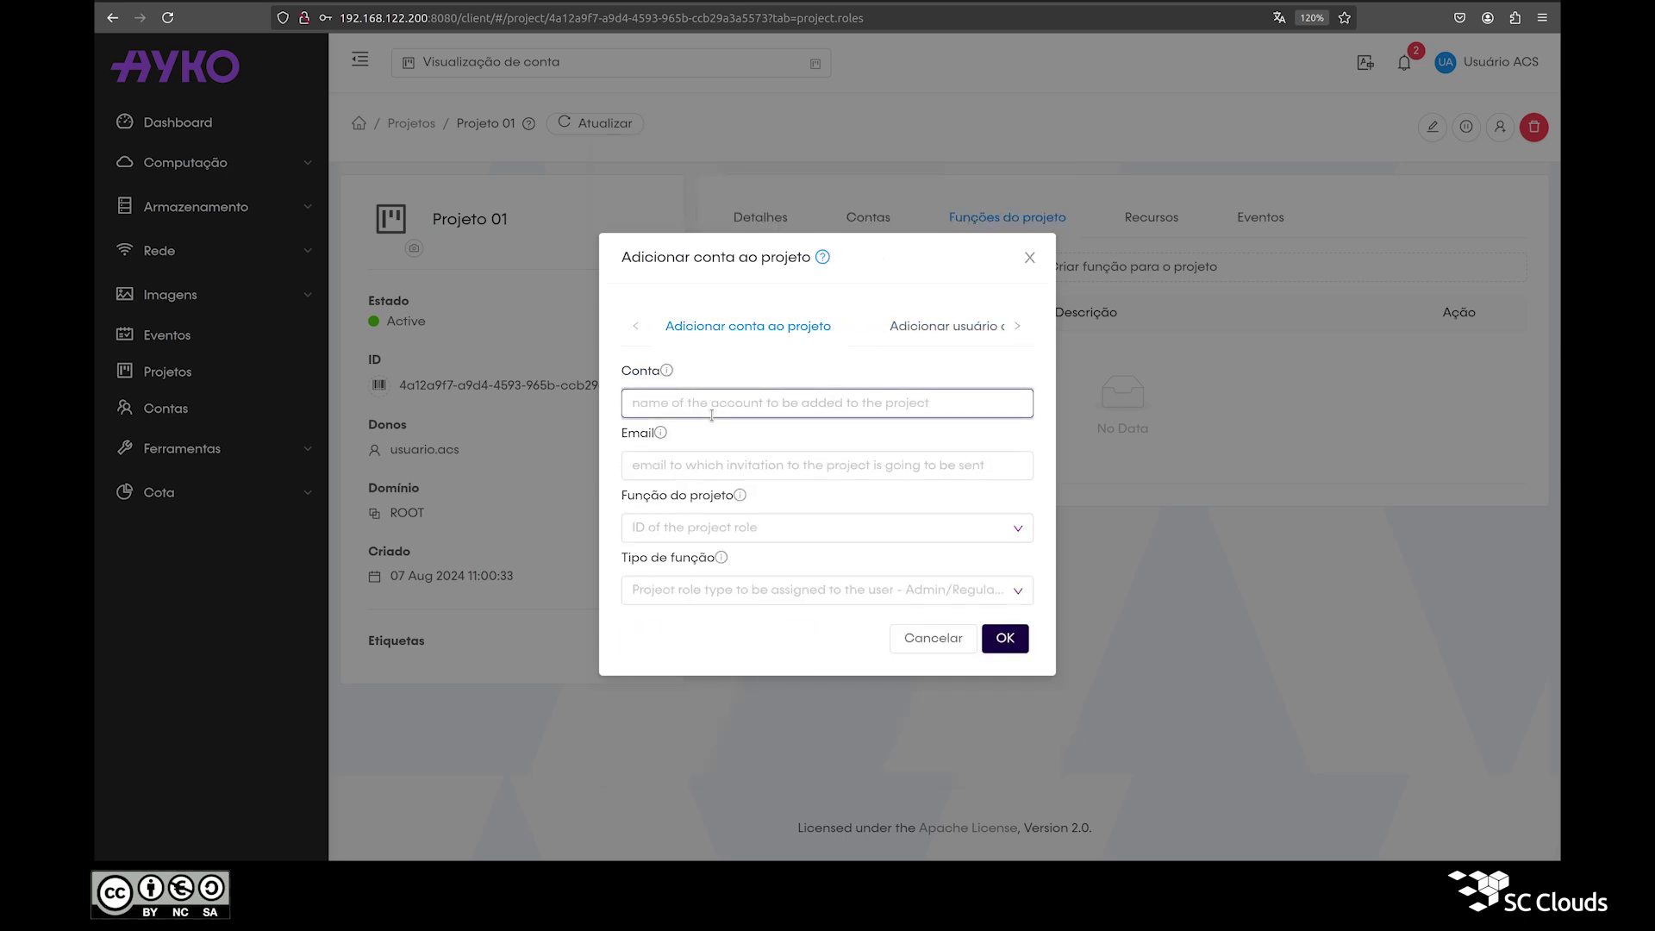
pyautogui.write('outro')
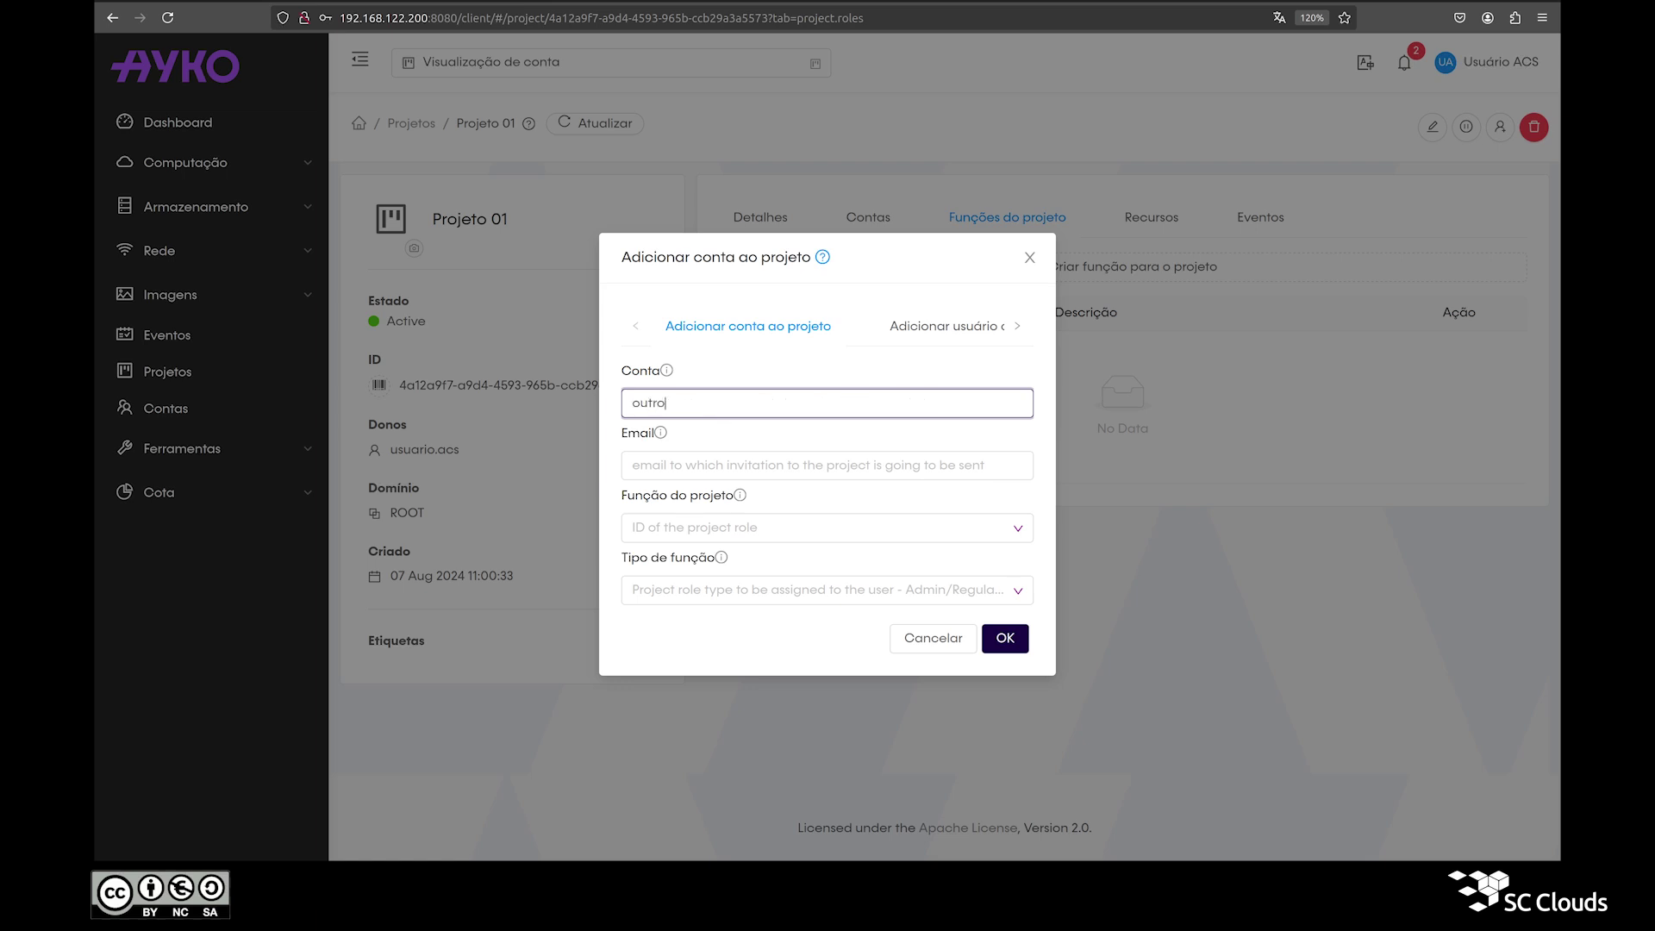
pyautogui.write('.usuario.acs')
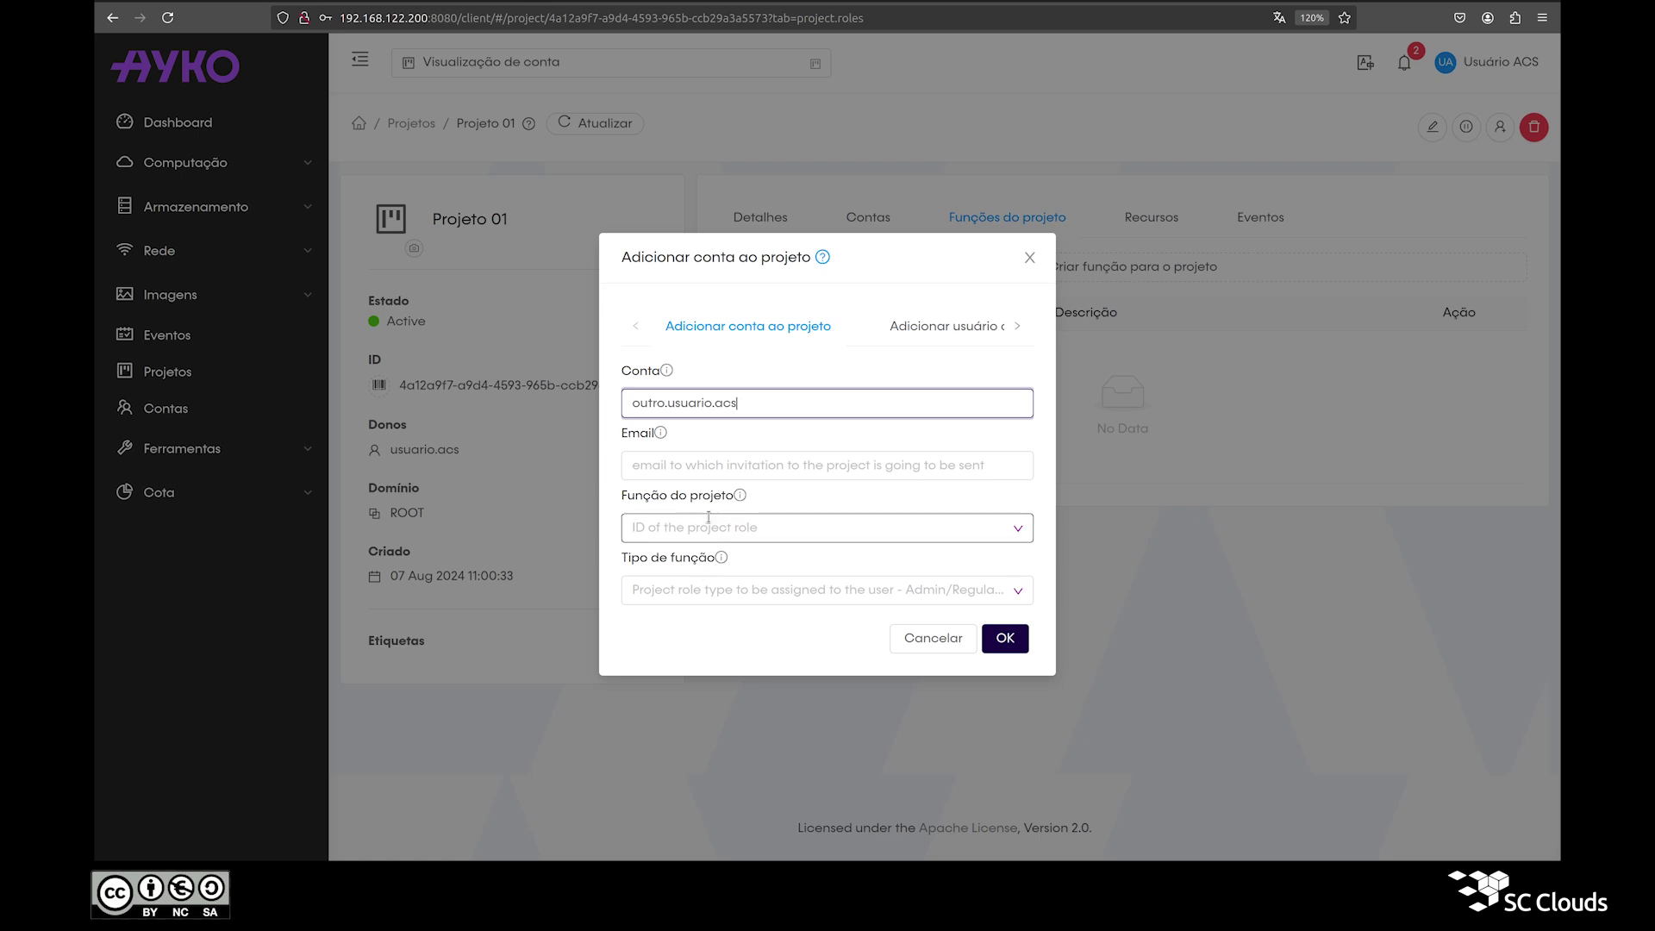
pyautogui.tripleClick(674, 411)
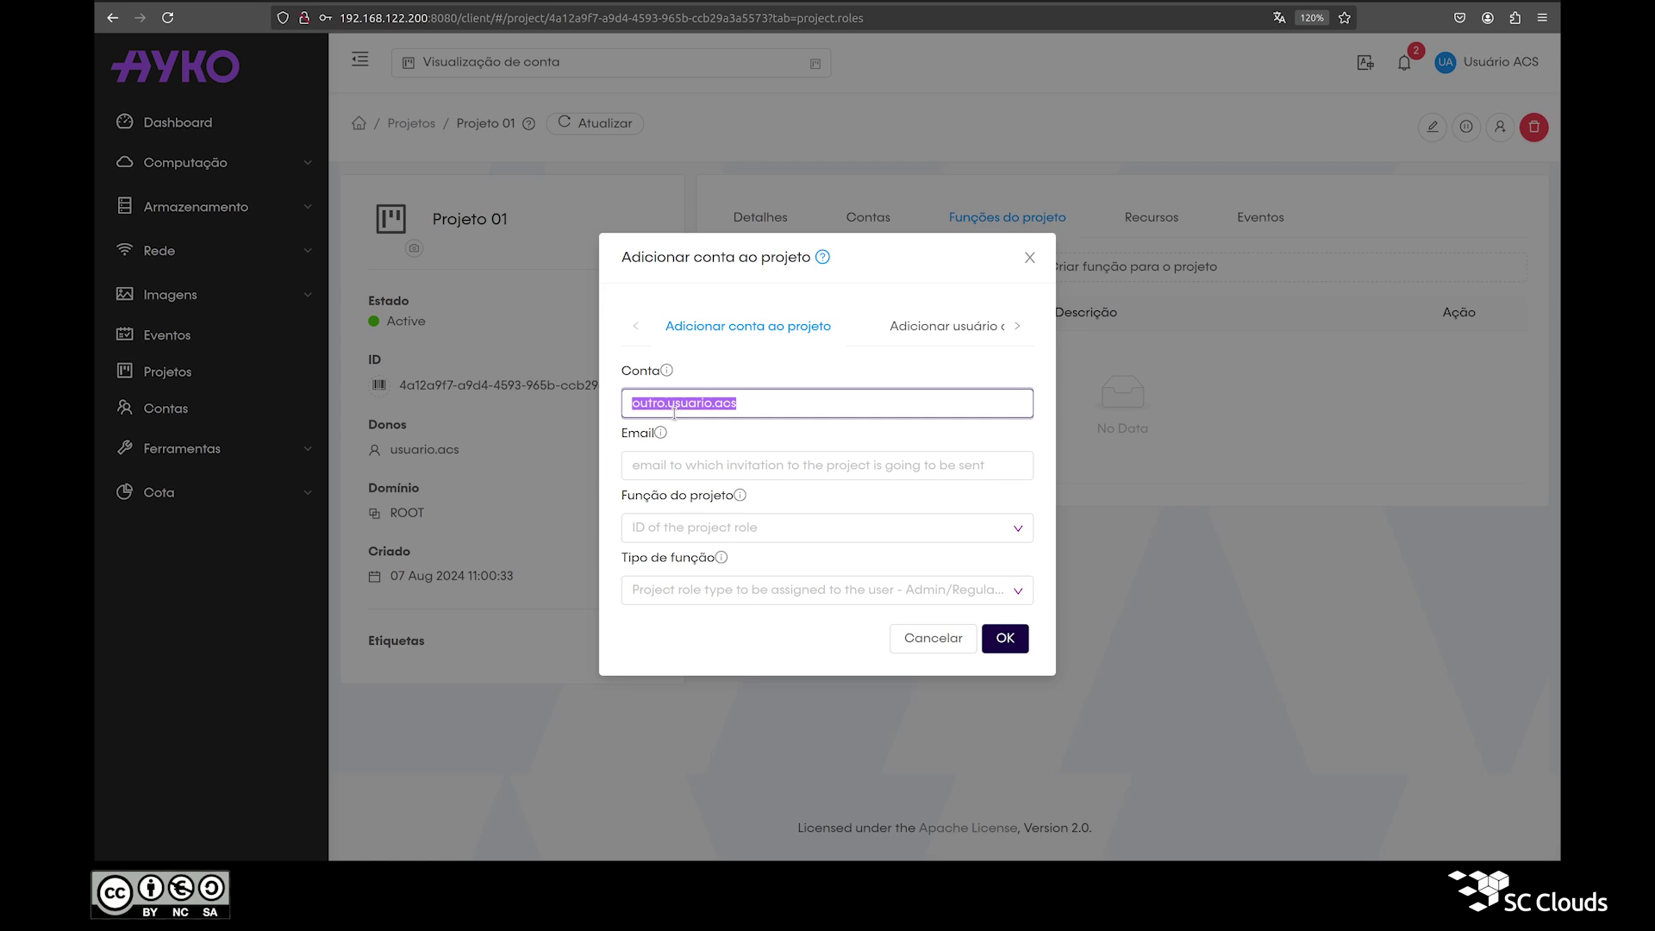
pyautogui.click(1019, 638)
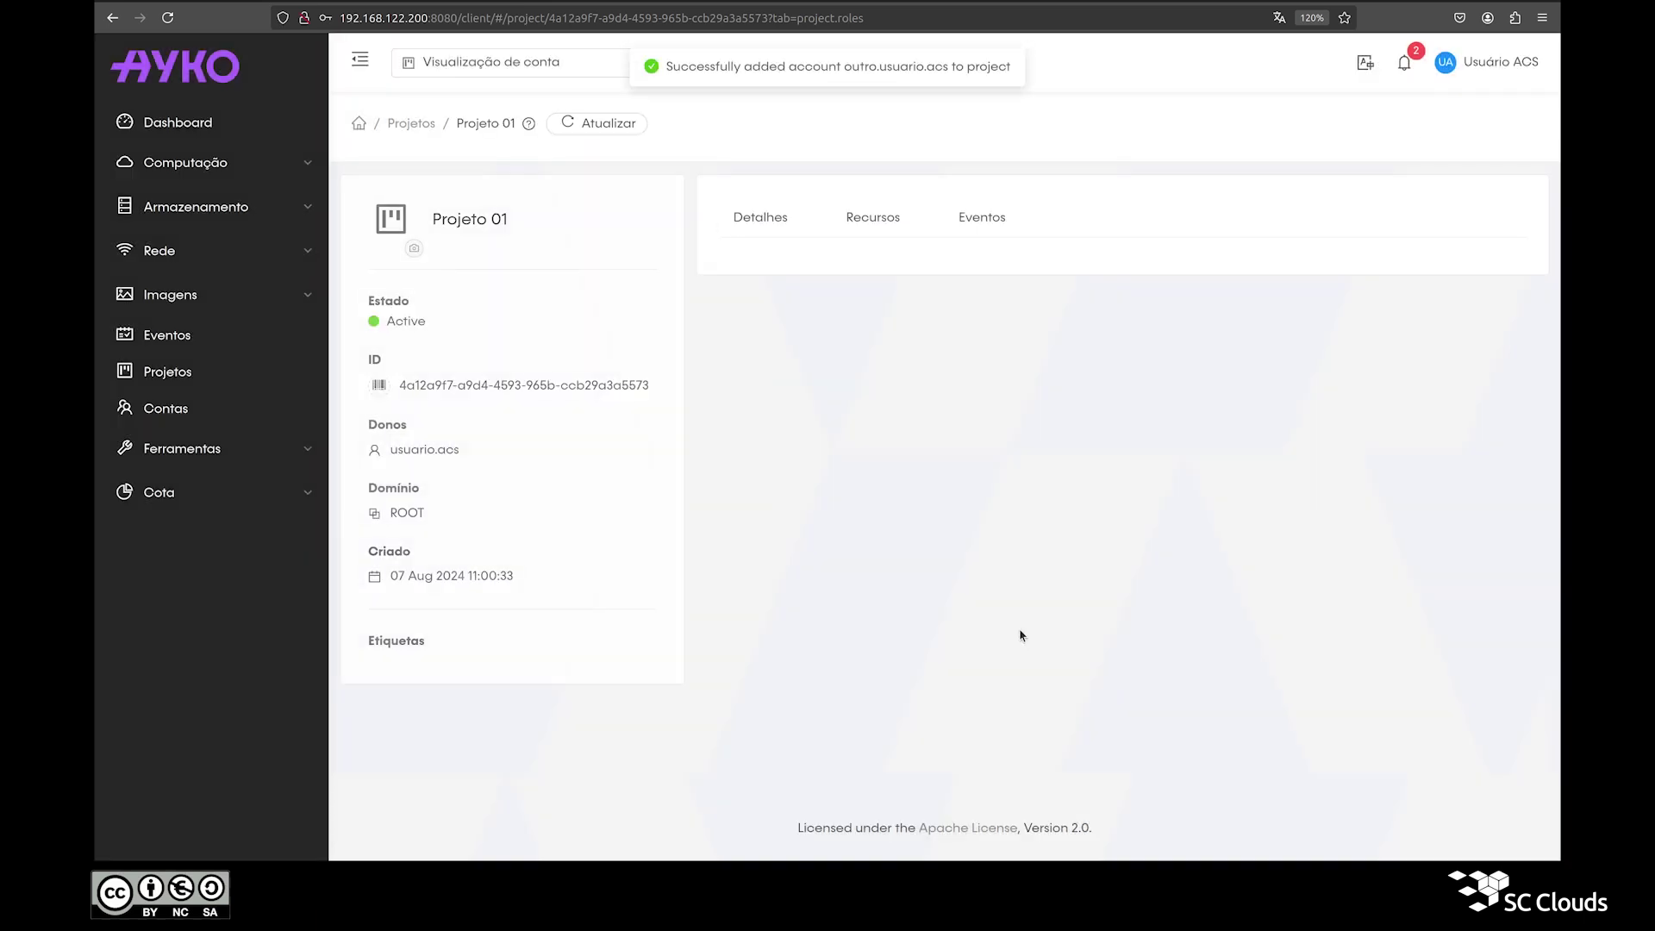
# Step: Reopen Projeto 01, confirm the new member under Contas, and view its Recursos limits
pyautogui.click(400, 126)
pyautogui.click(460, 245)
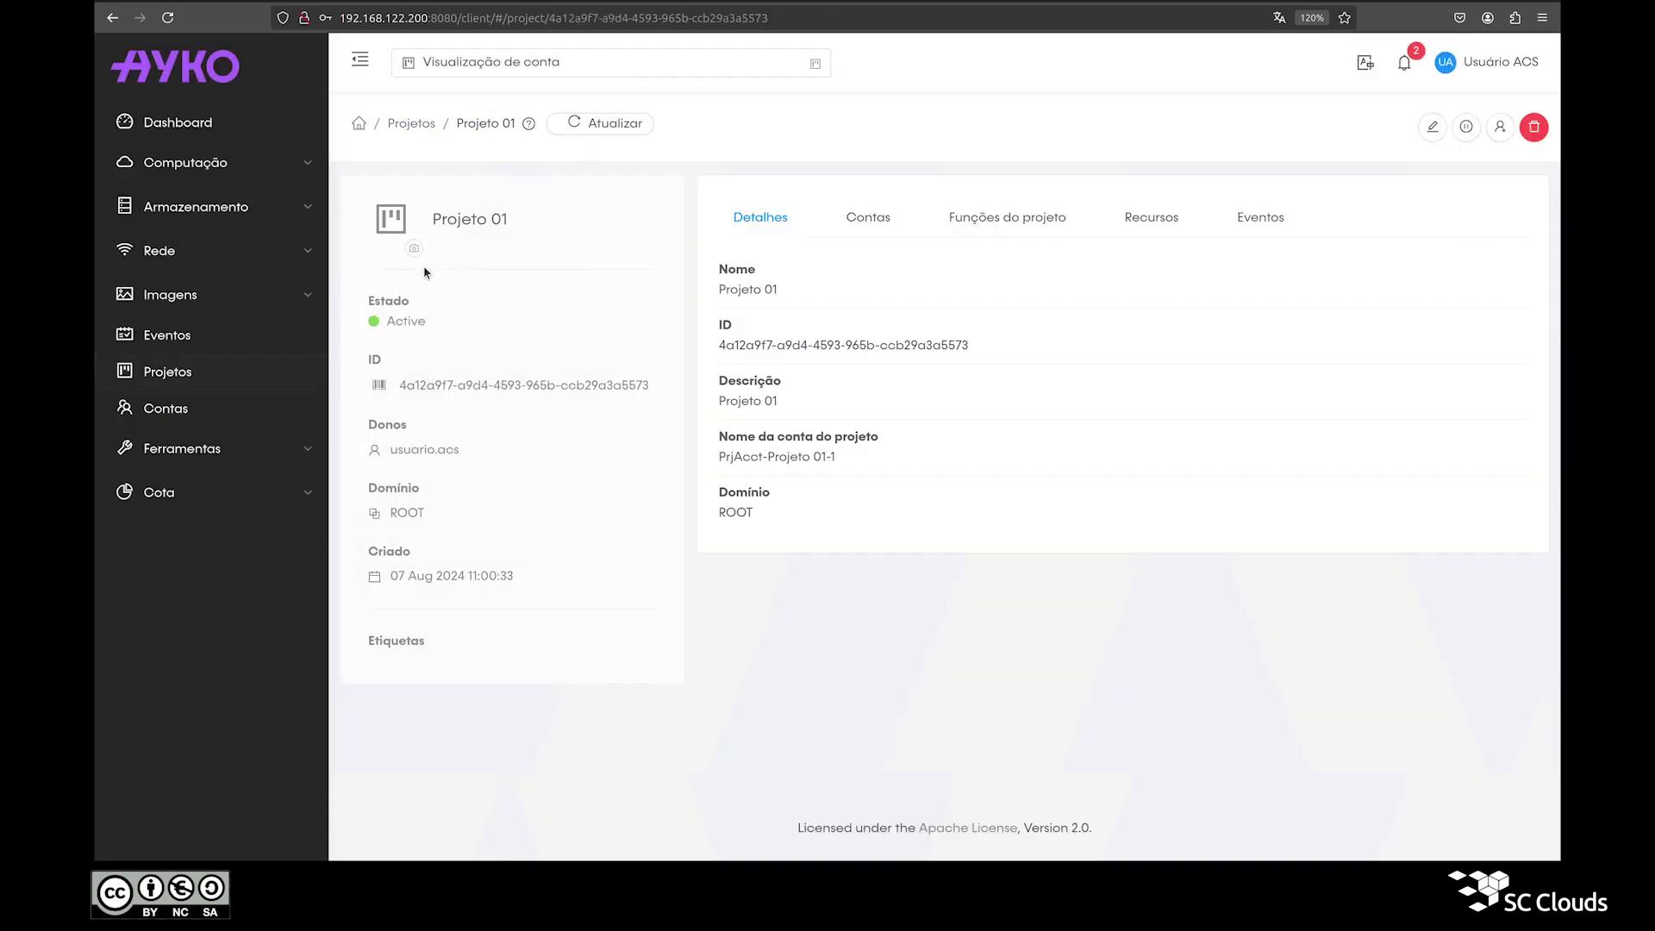
pyautogui.click(870, 217)
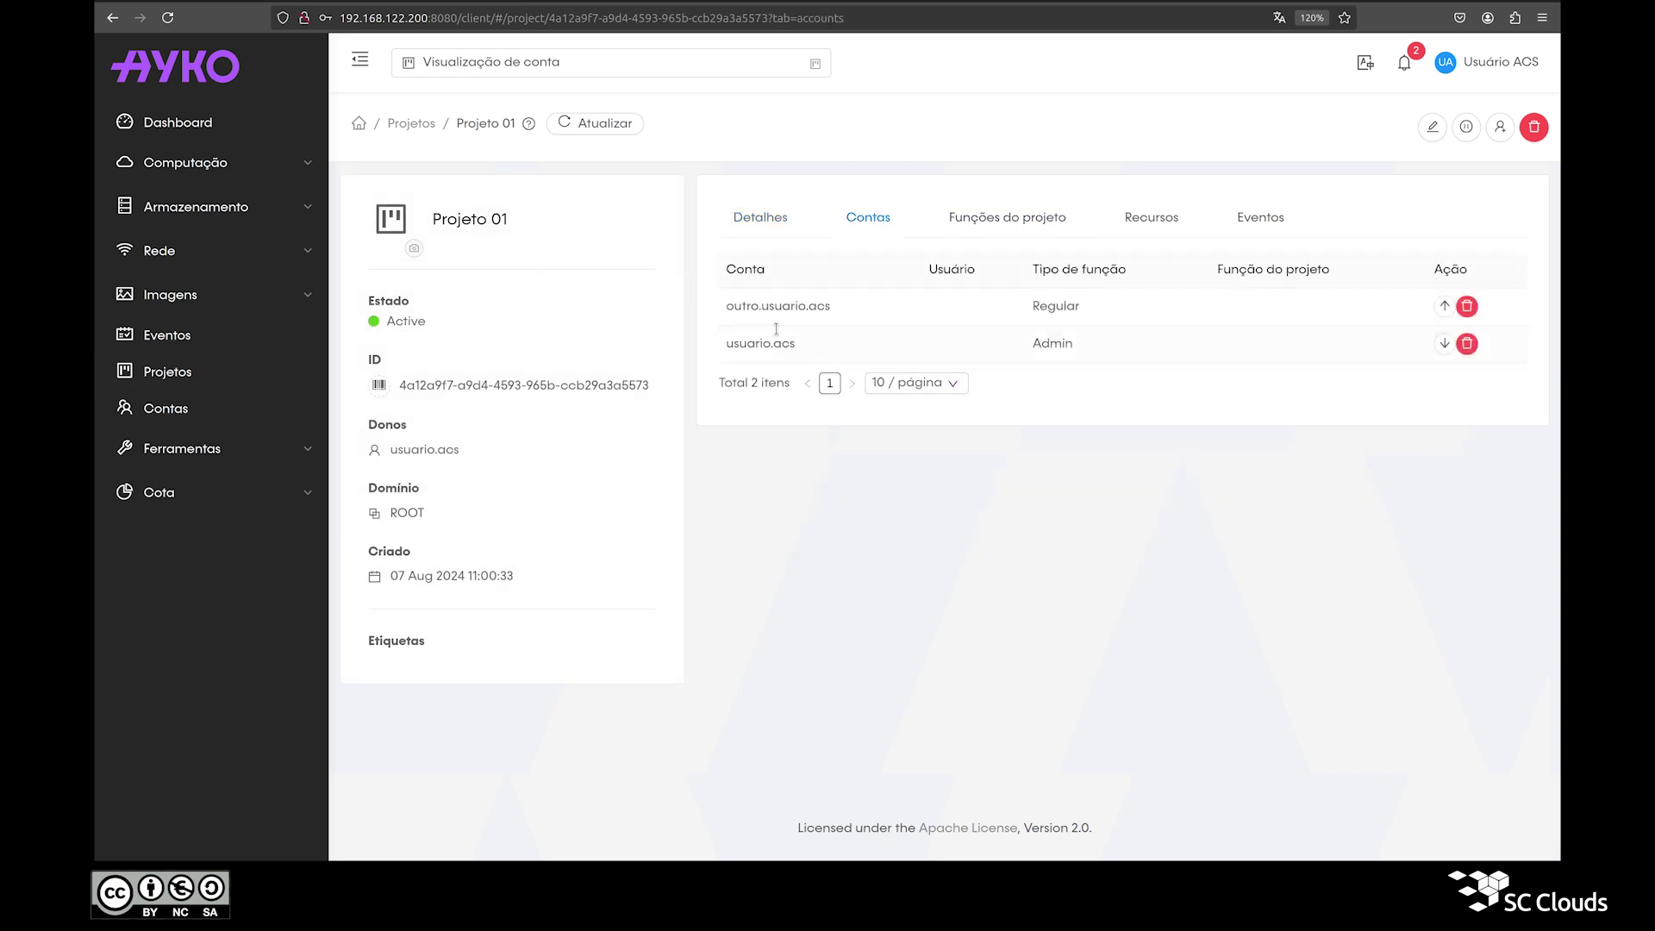
pyautogui.doubleClick(775, 320)
pyautogui.tripleClick(775, 320)
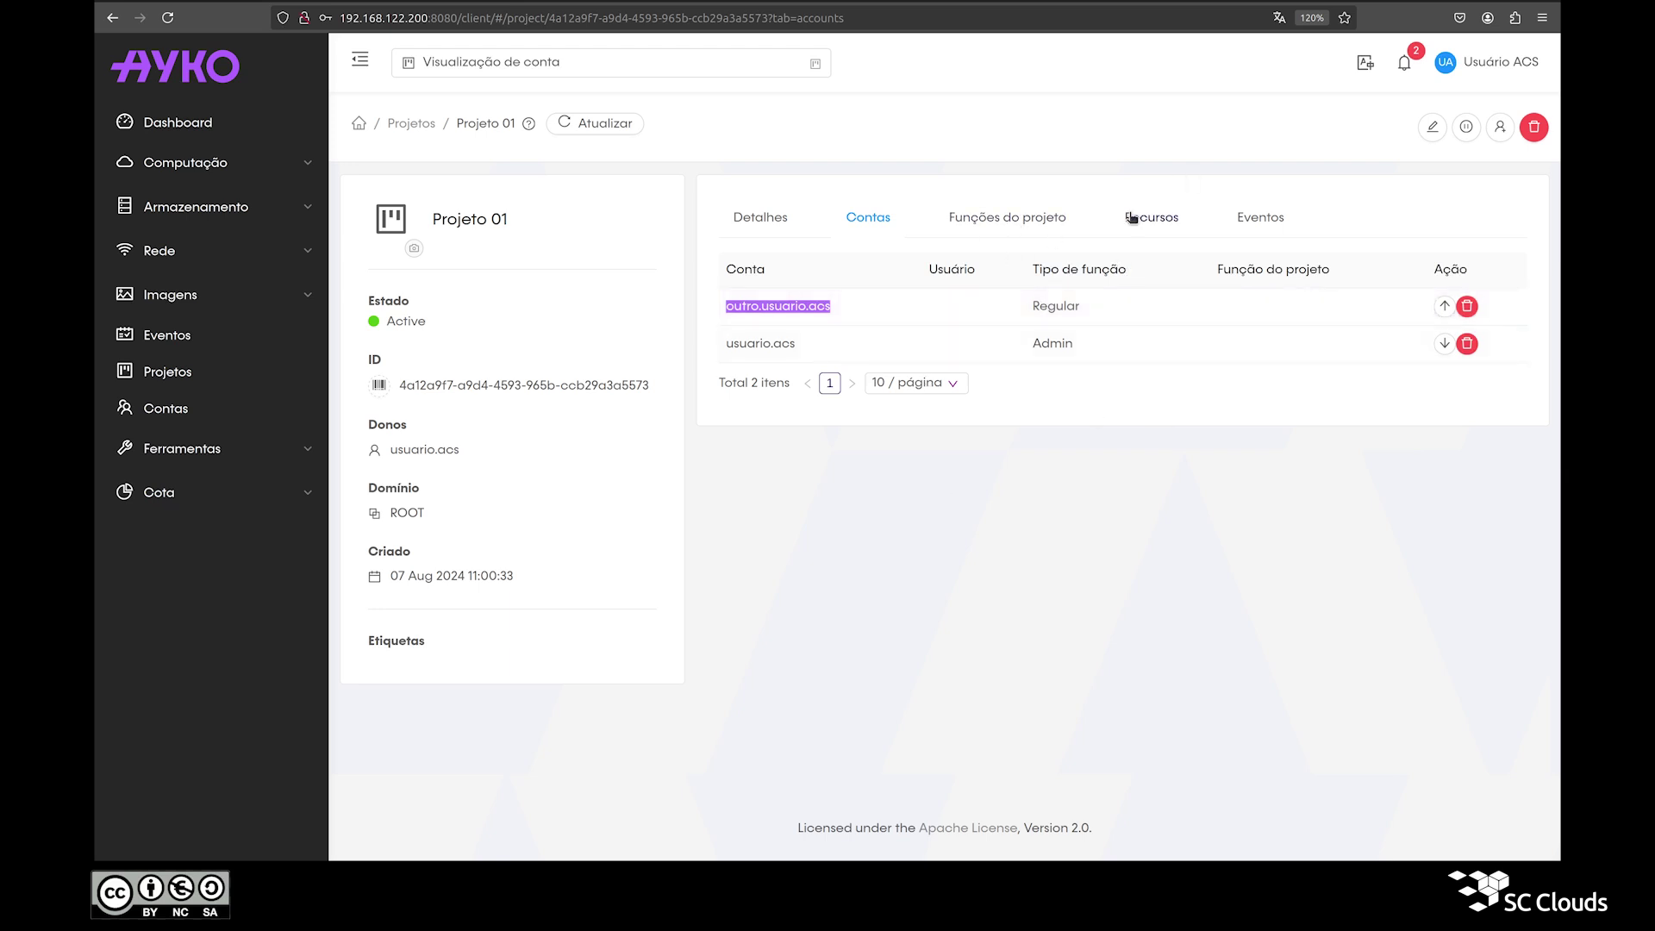
pyautogui.click(1132, 218)
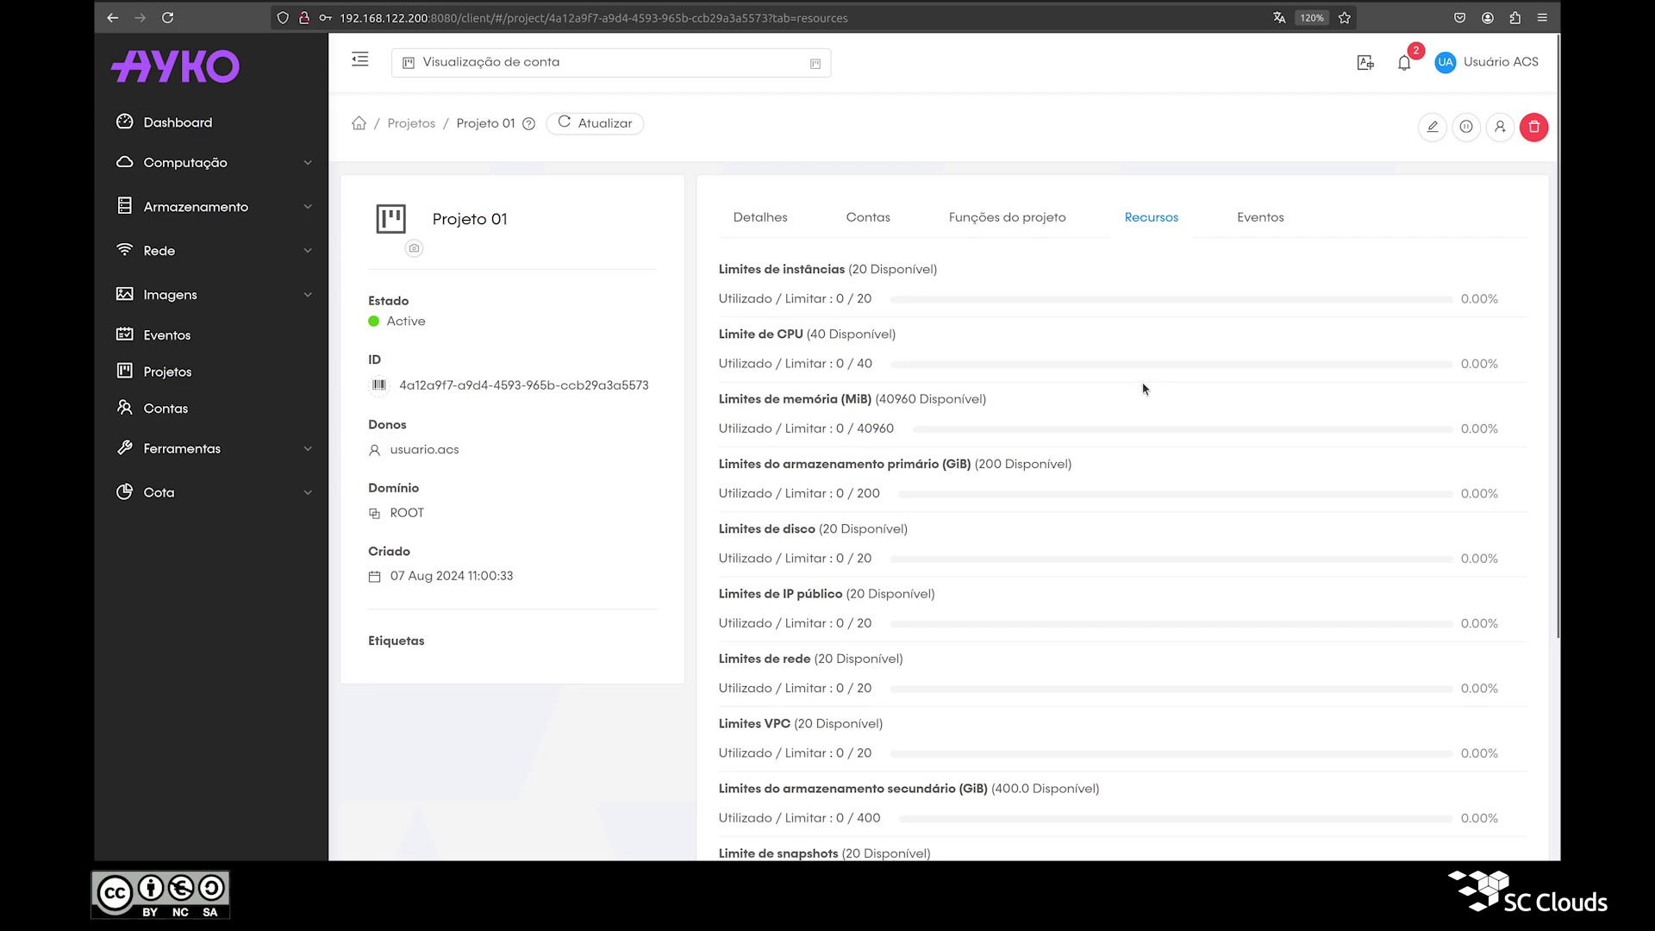
# Step: Preview the edit and Suspender projeto dialogs for Projeto 01, cancelling both
pyautogui.scroll(-5, 1038, 414)
pyautogui.scroll(5, 1038, 414)
pyautogui.click(1432, 127)
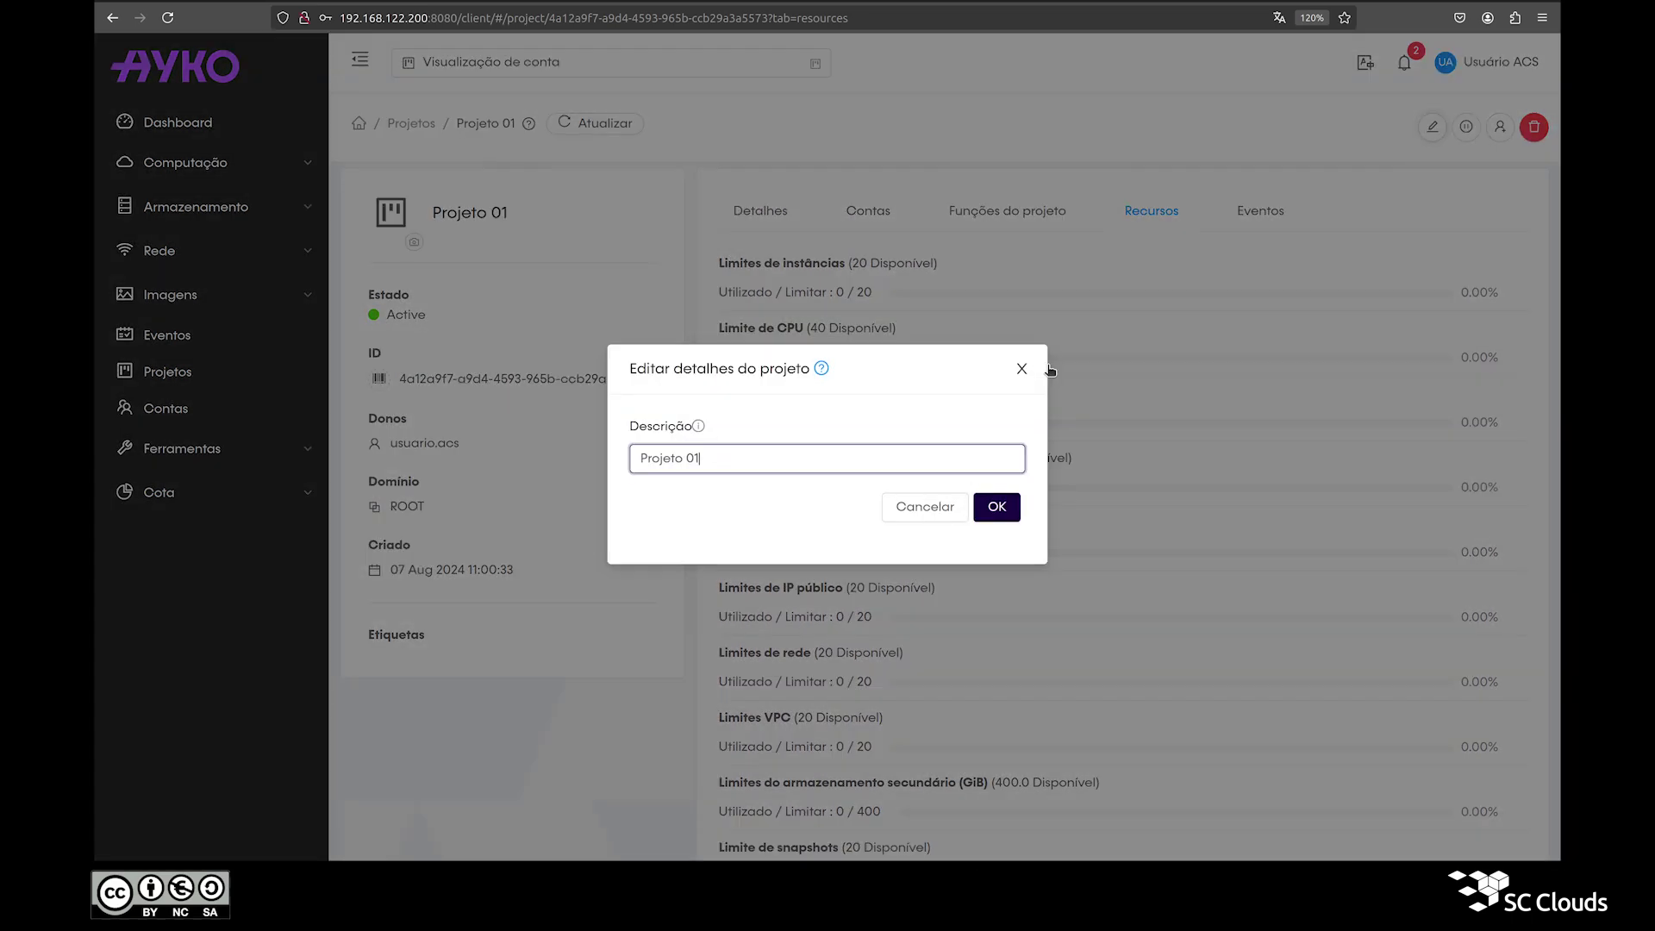
pyautogui.click(1023, 369)
pyautogui.click(1466, 127)
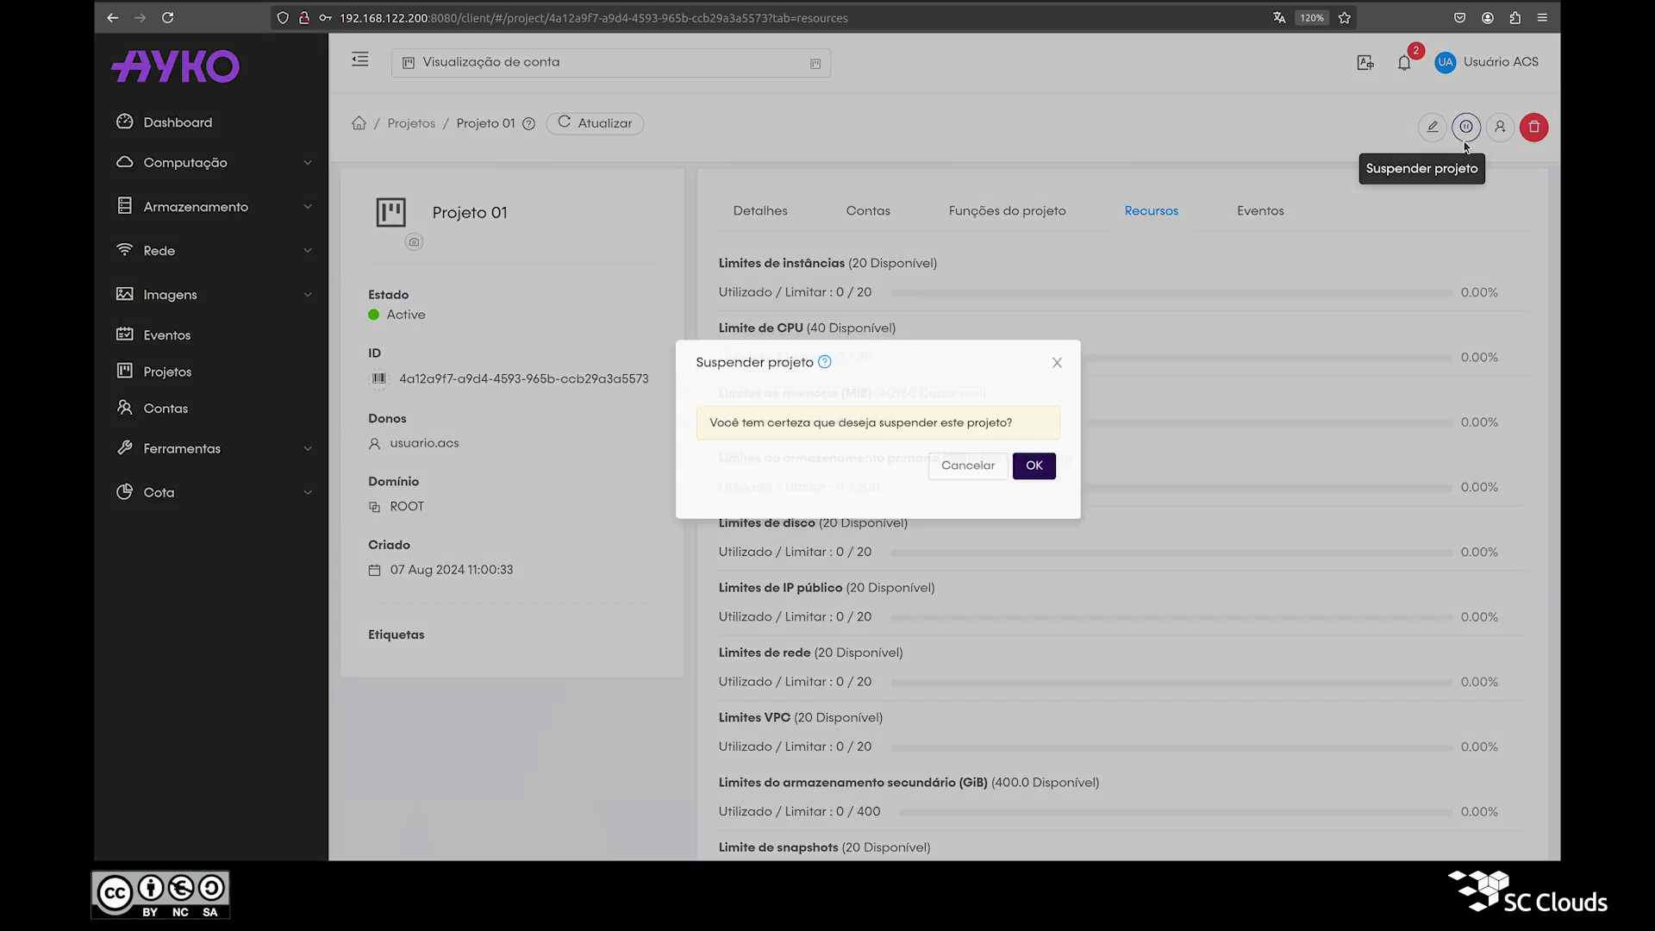
pyautogui.click(1035, 384)
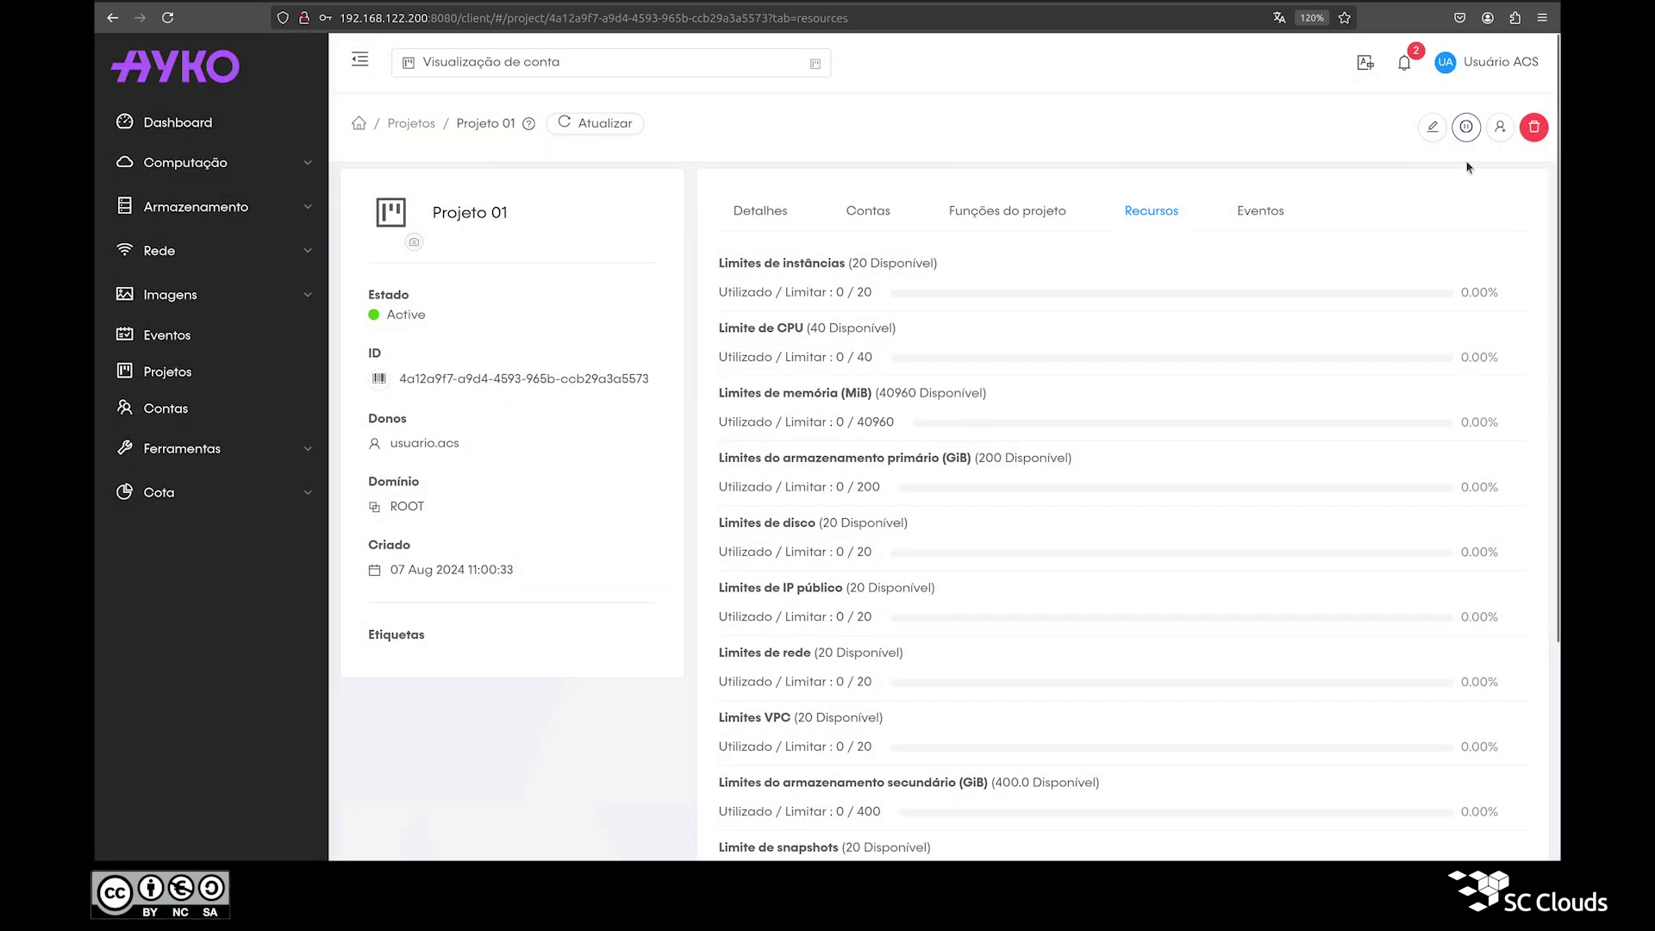
# Step: Delete Projeto 01 and return to the Projetos list
pyautogui.click(1534, 127)
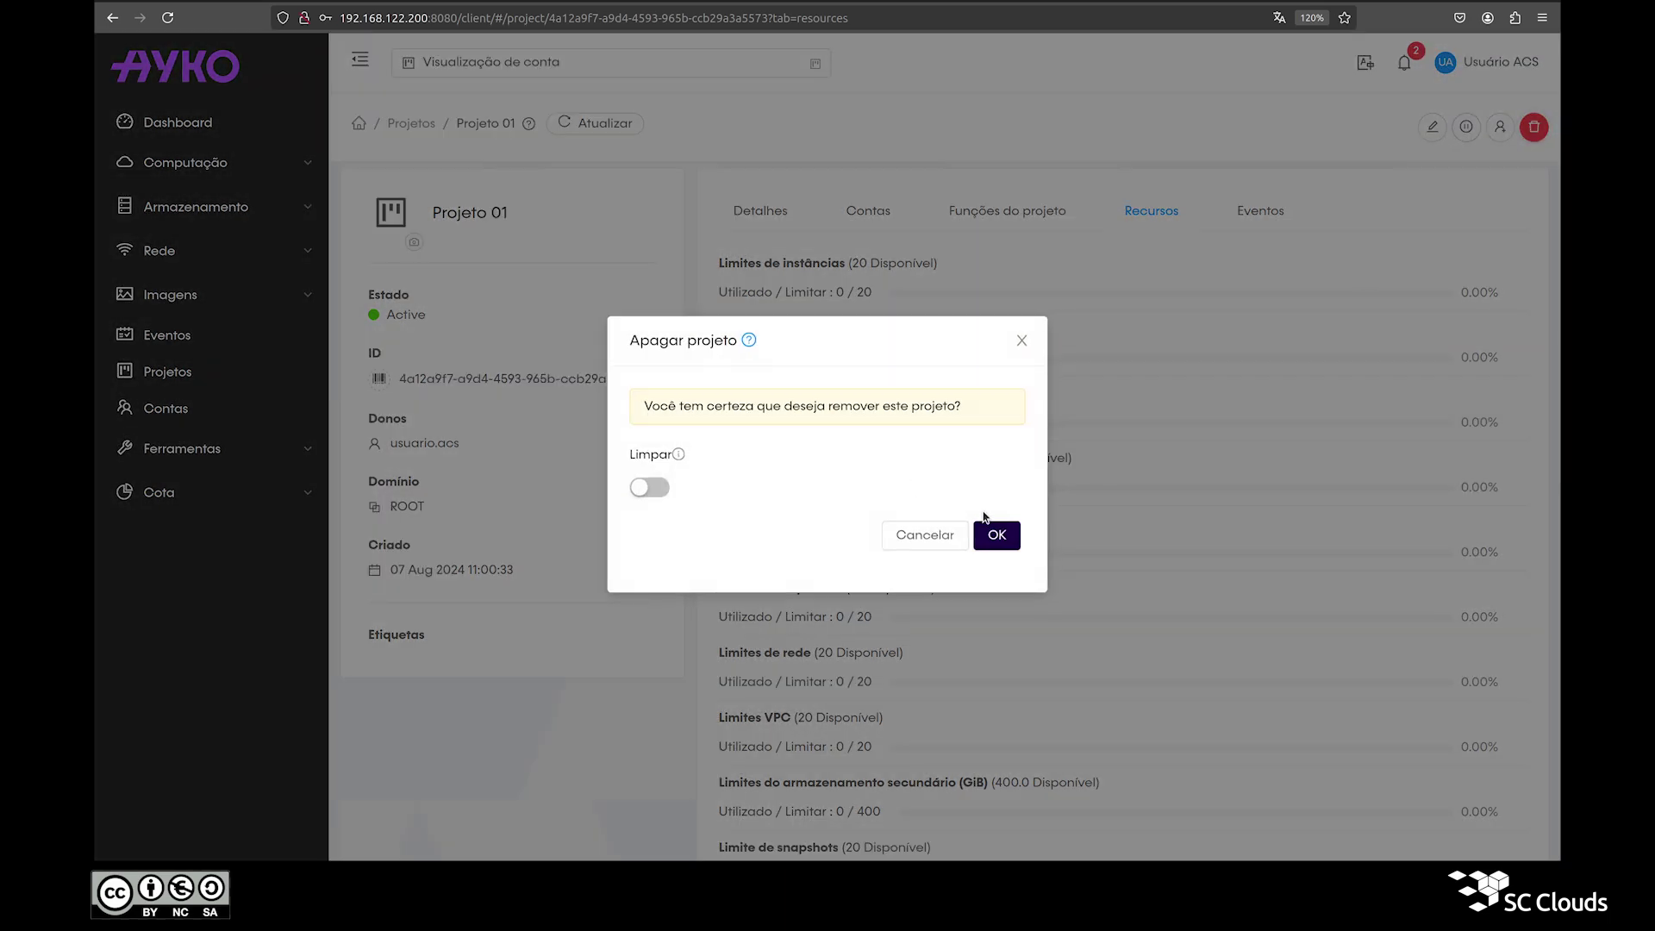
pyautogui.click(998, 534)
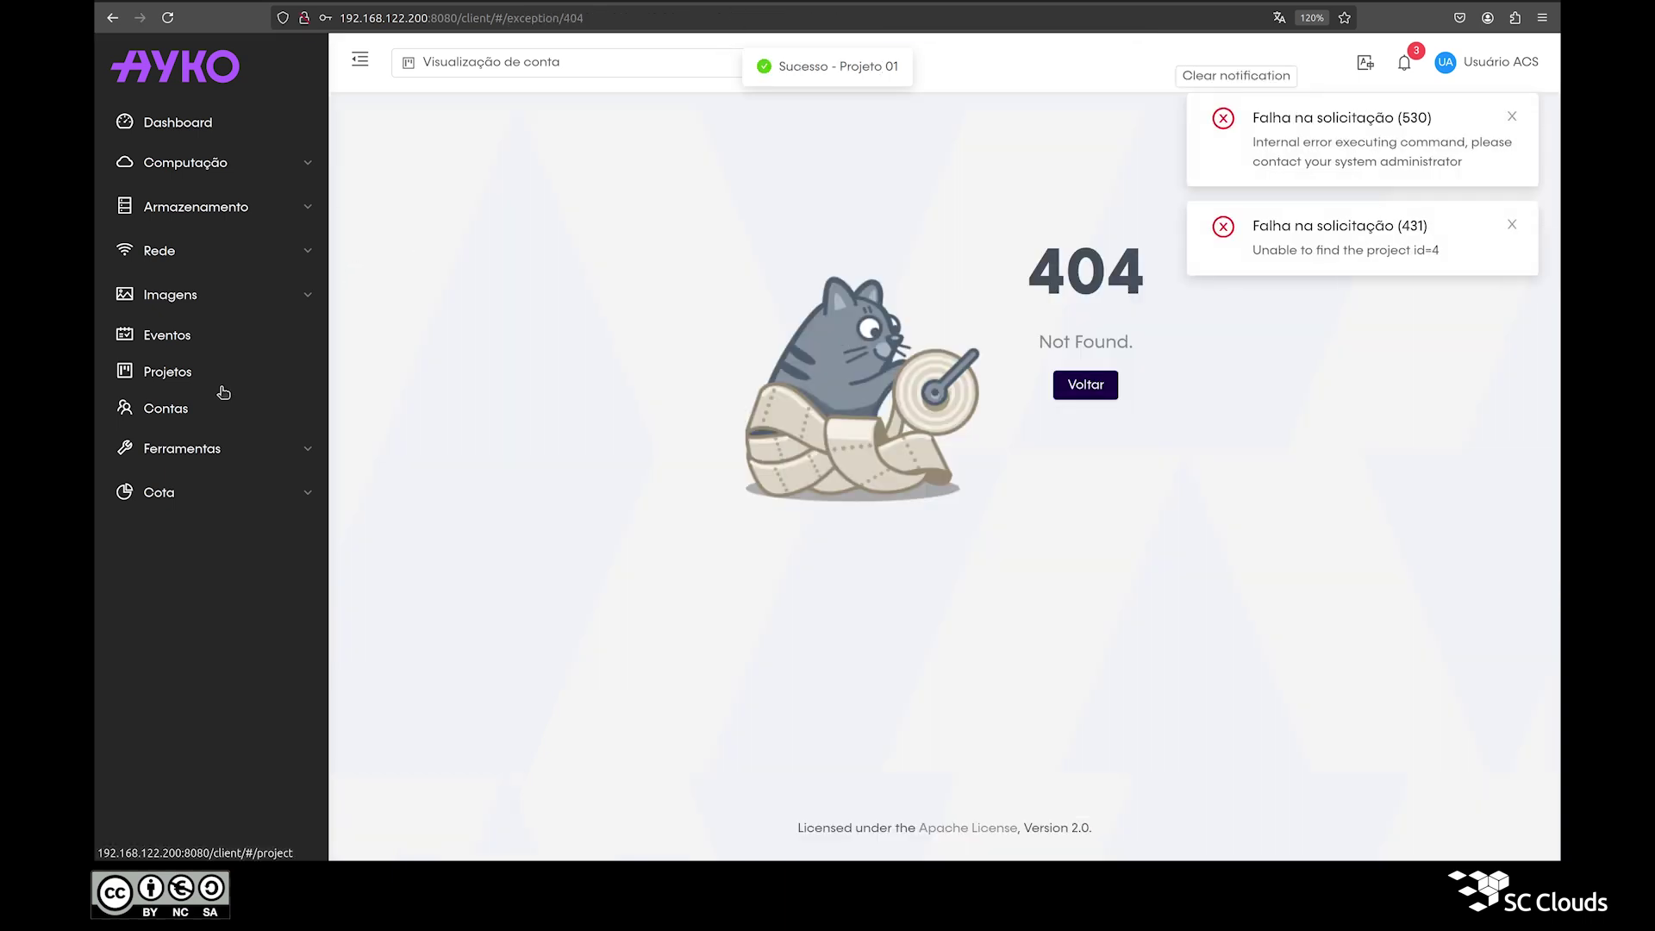
pyautogui.click(222, 382)
pyautogui.click(1217, 77)
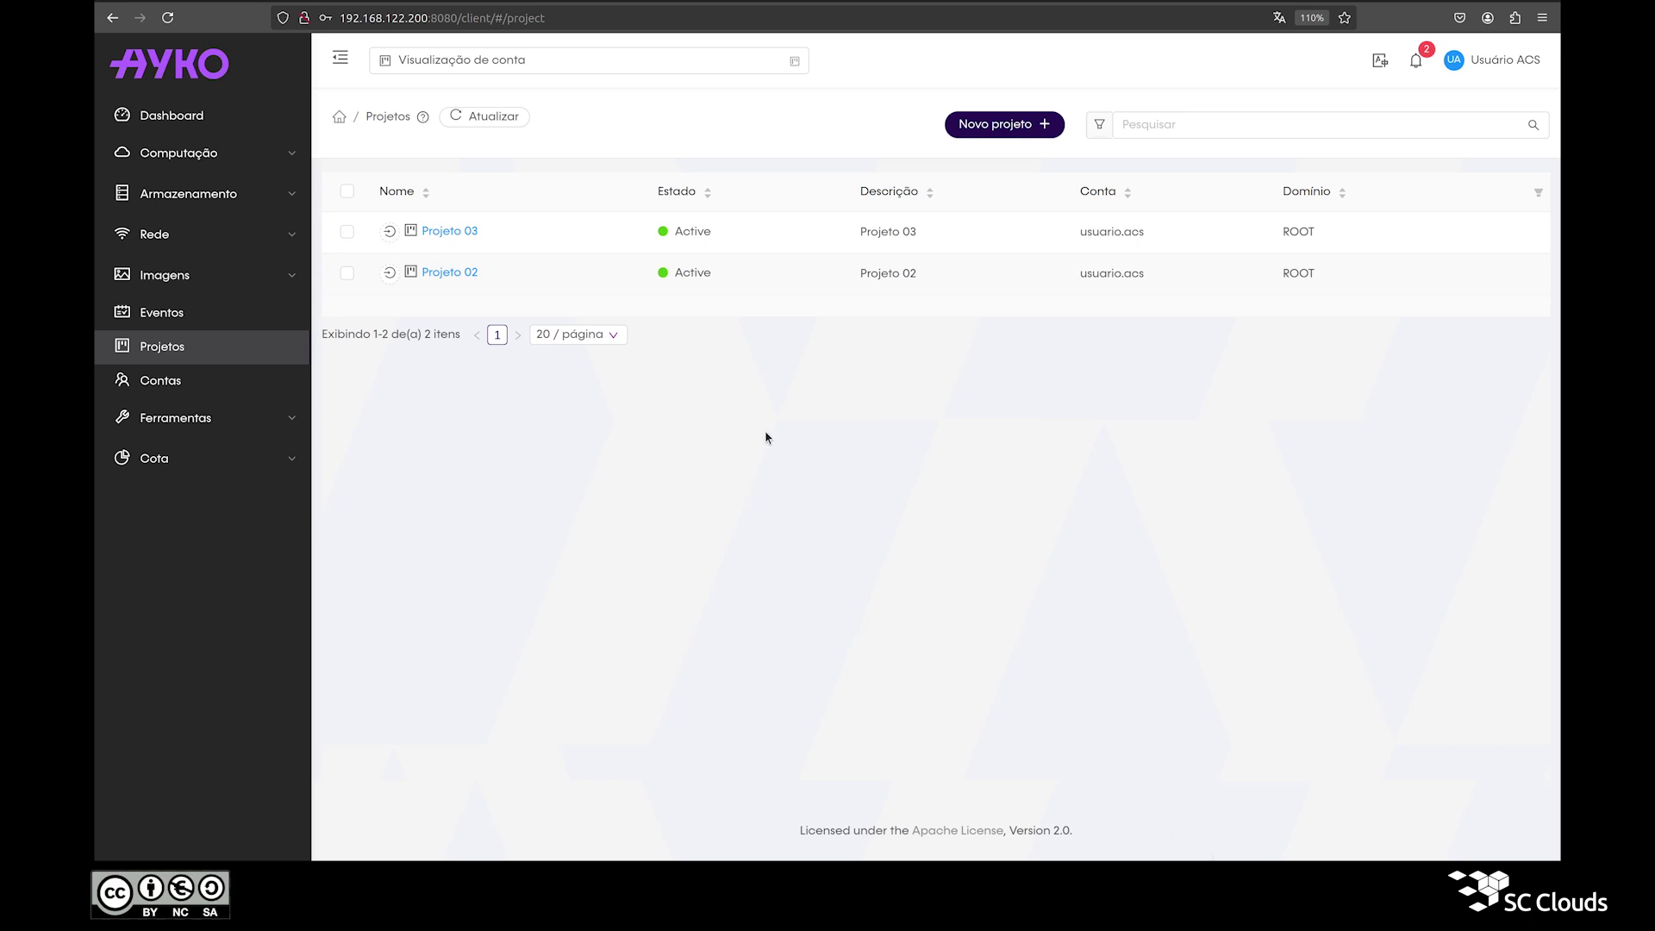
# Step: Create Projeto 04 with name and description Projeto 04, then open its details
pyautogui.click(988, 129)
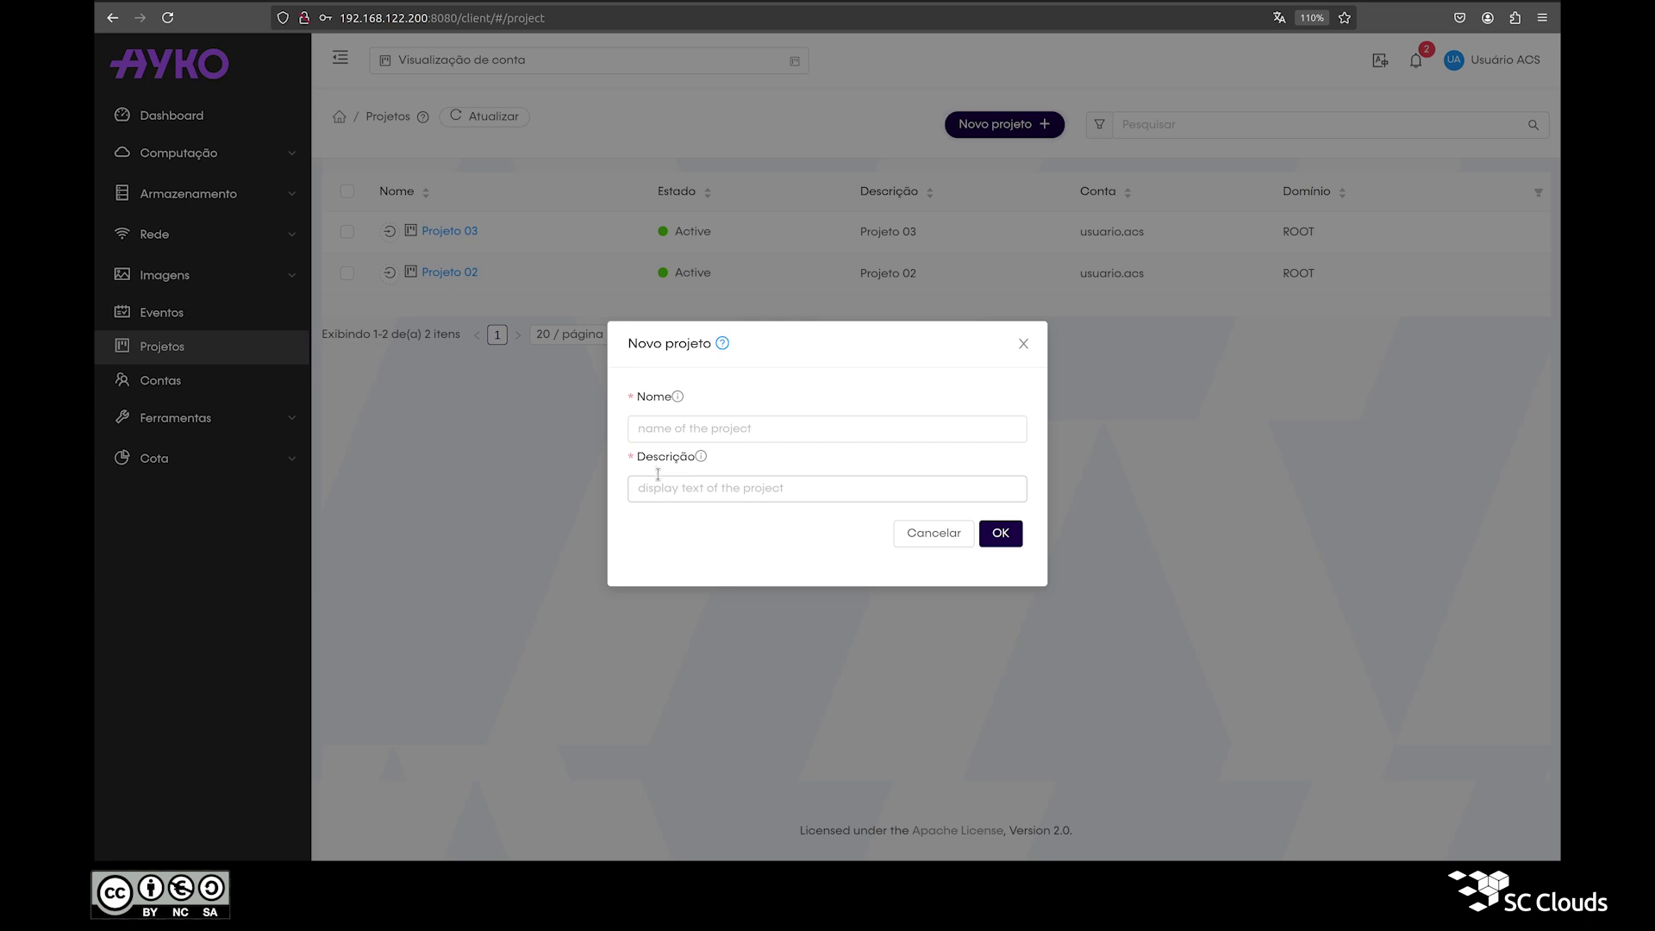
pyautogui.click(693, 431)
pyautogui.write('Projeto 04')
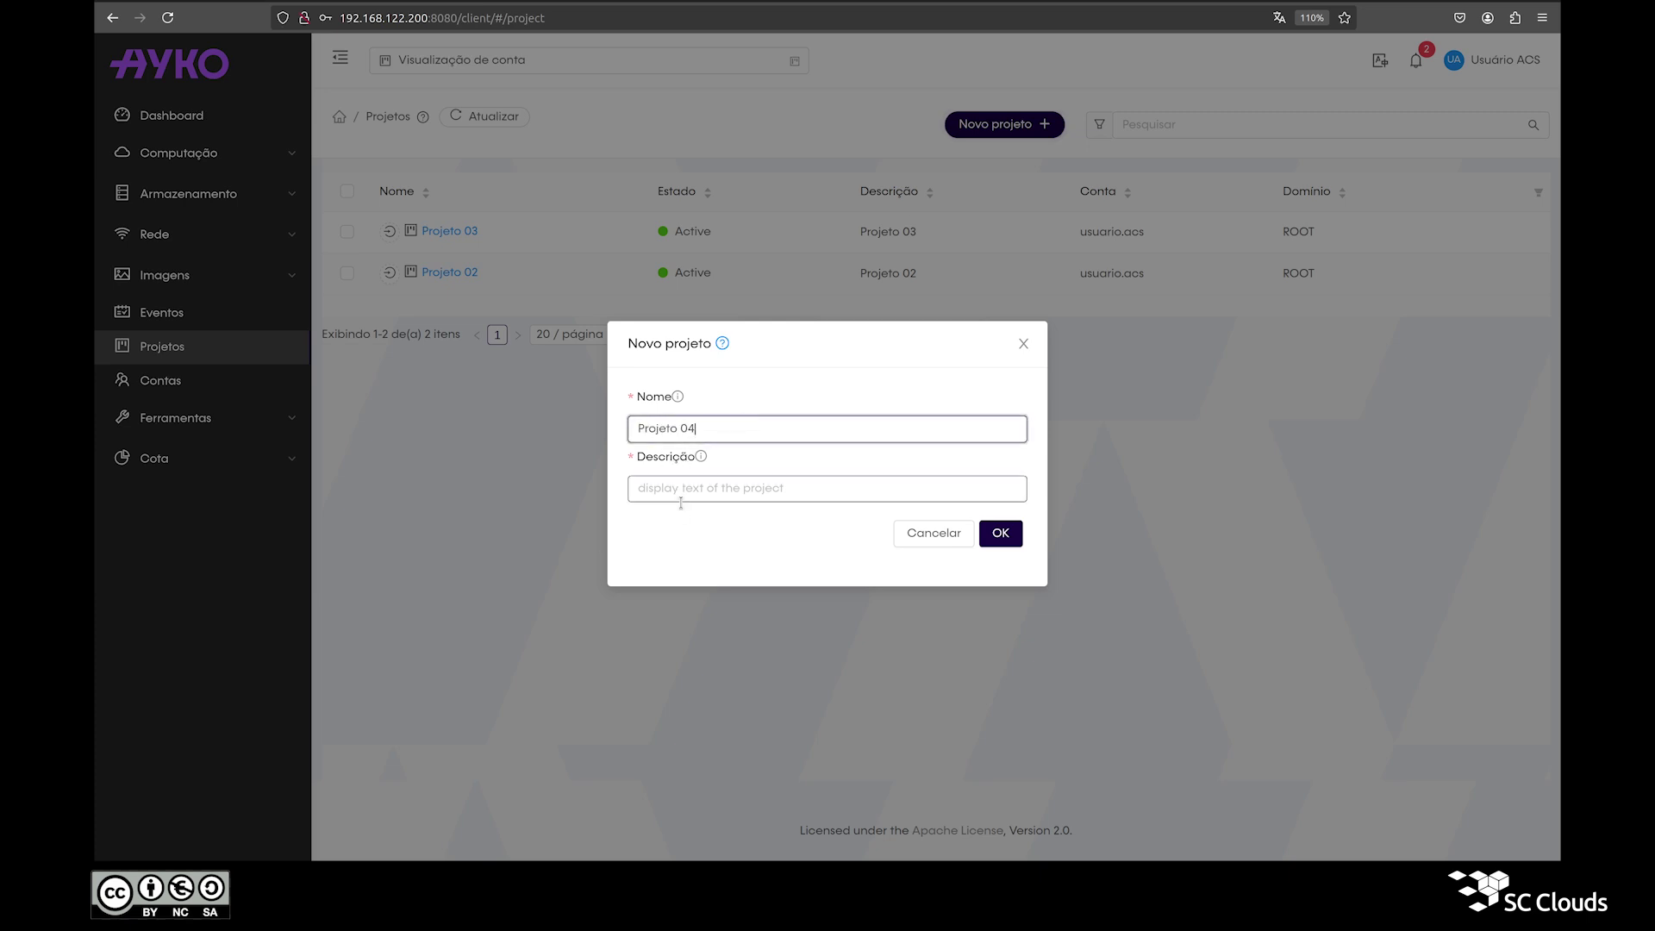
pyautogui.click(688, 489)
pyautogui.write('Projeto 04')
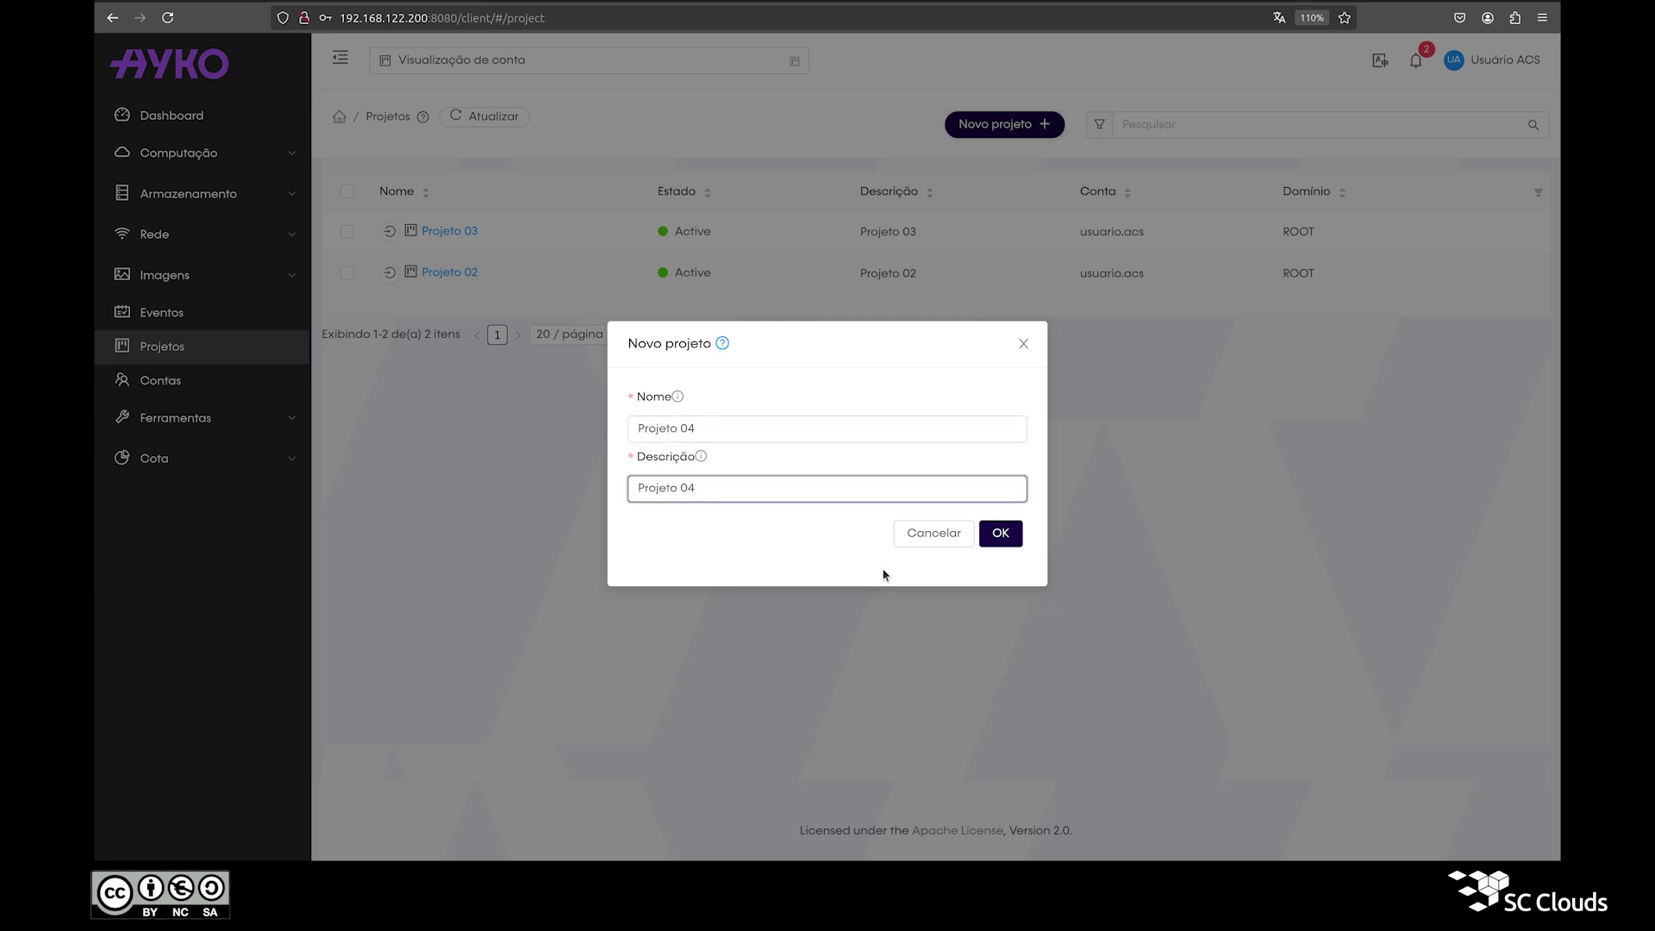
pyautogui.click(996, 534)
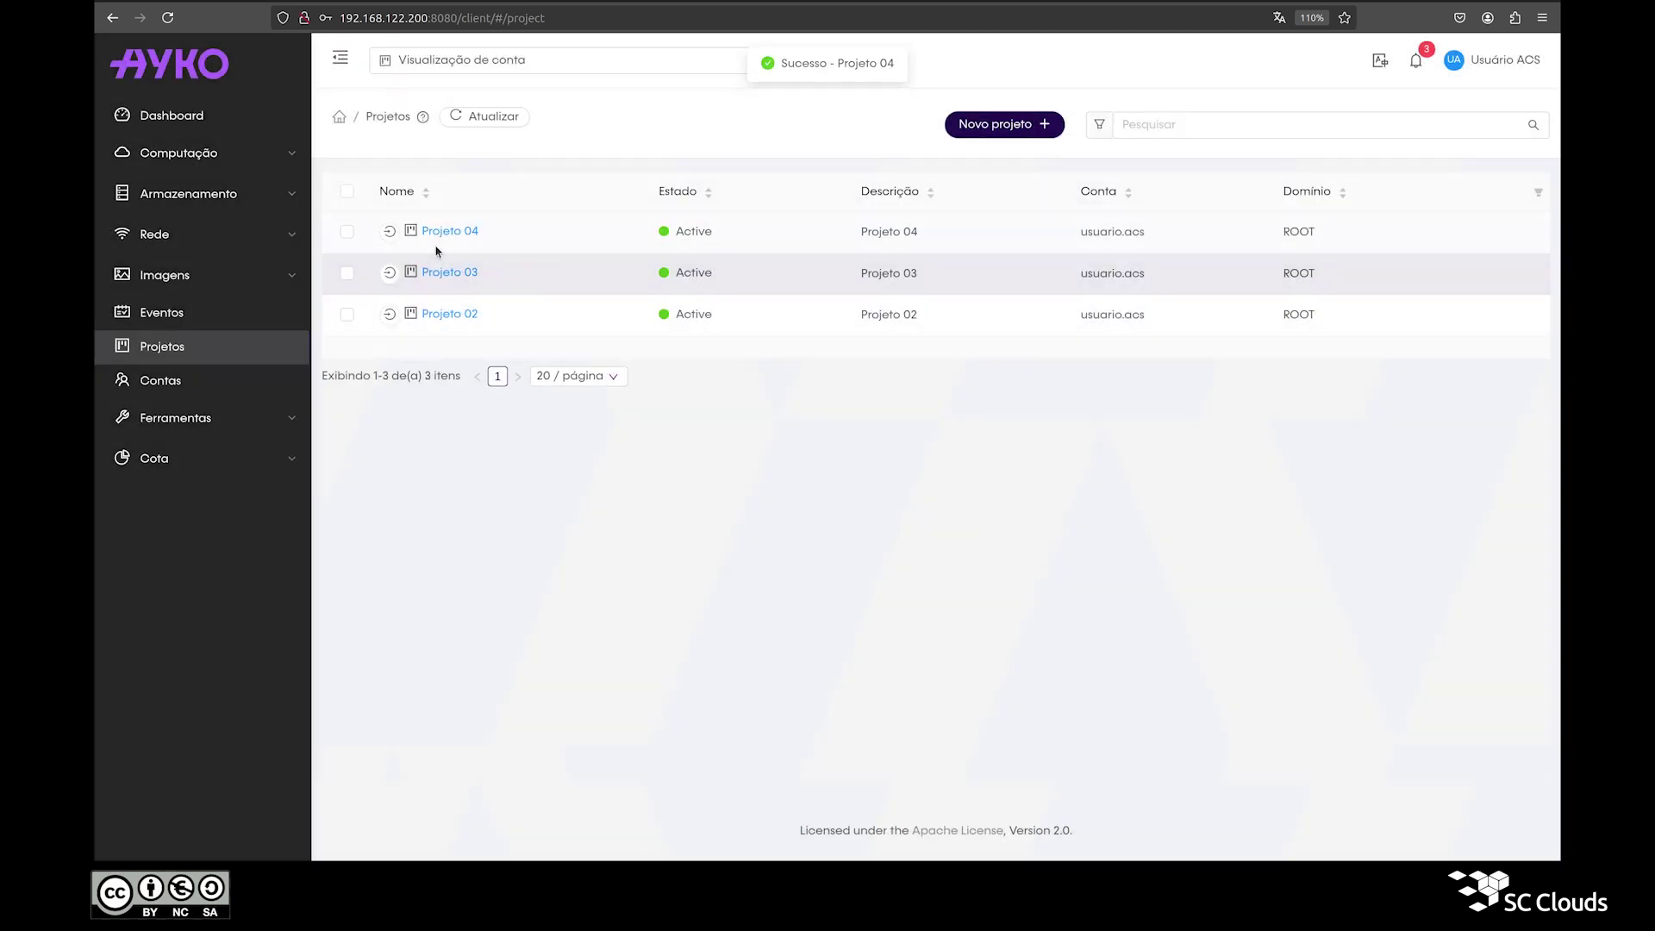
pyautogui.click(438, 231)
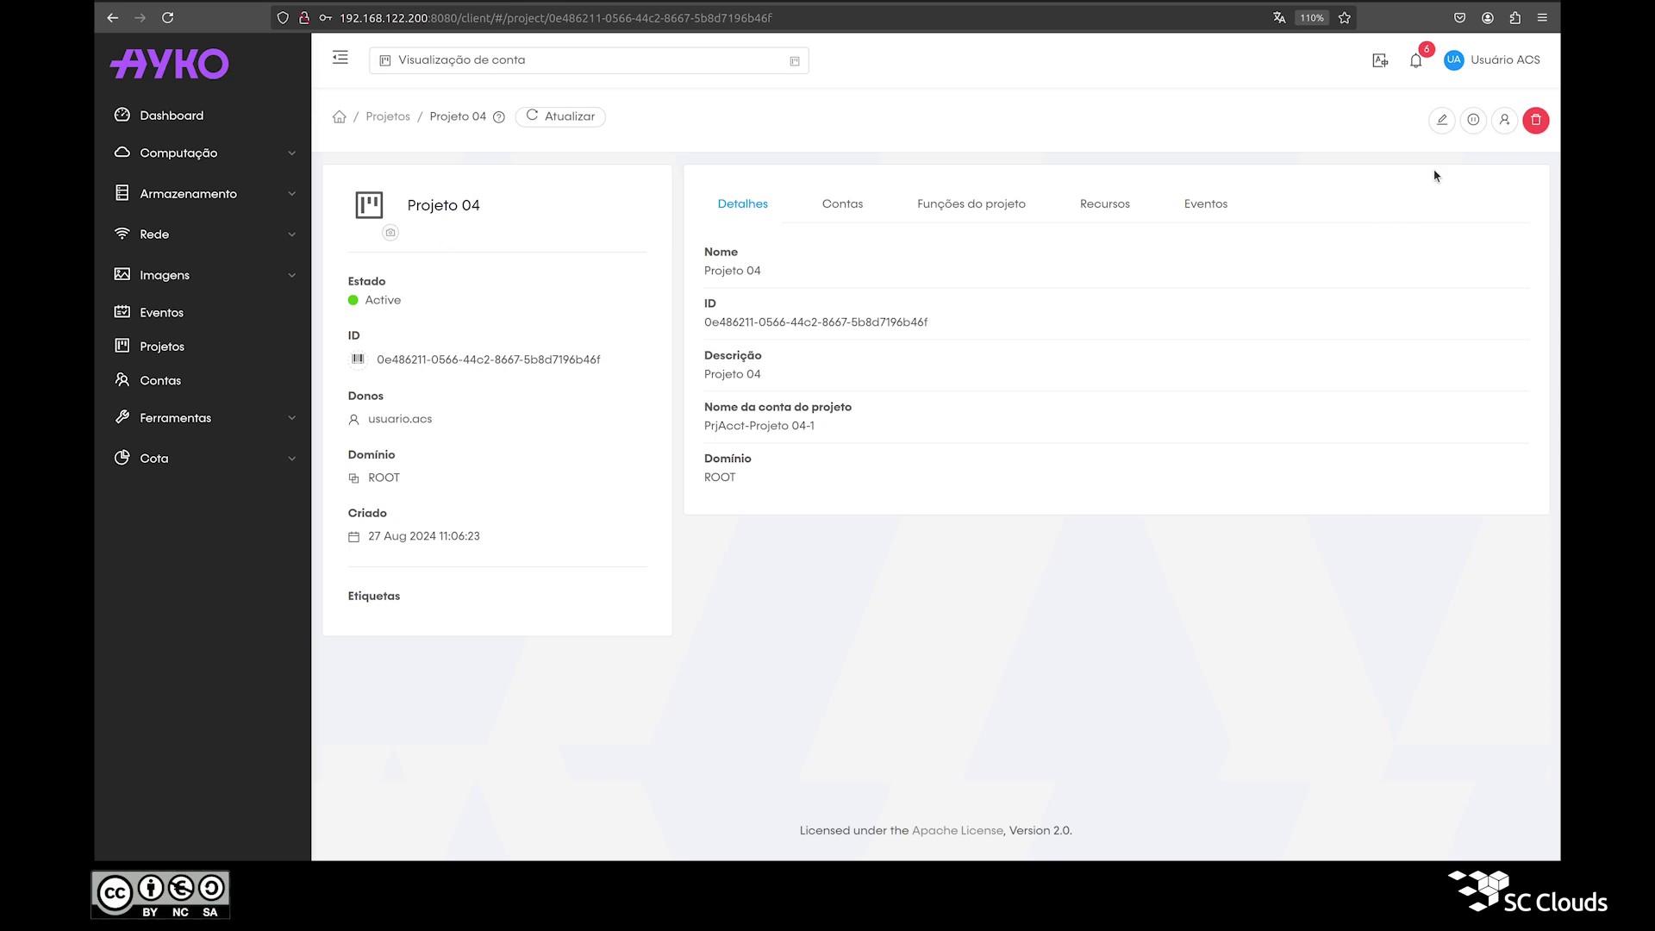
# Step: Suspend Projeto 04, then reactivate it with Ativar projeto
pyautogui.click(1473, 120)
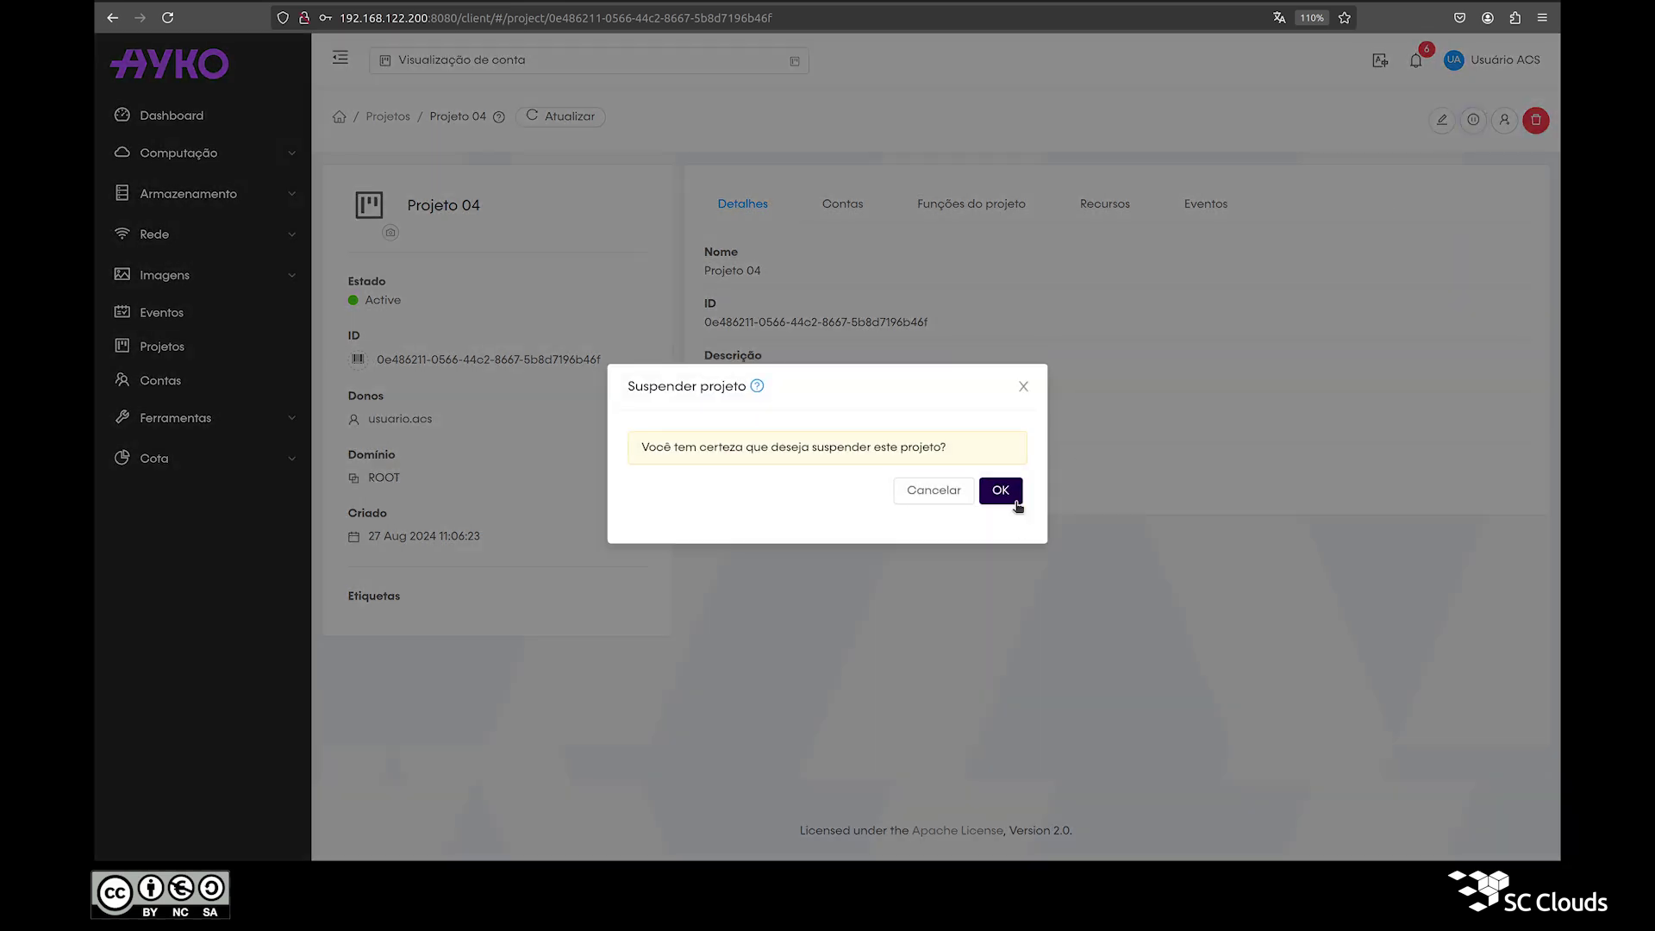
pyautogui.click(1001, 491)
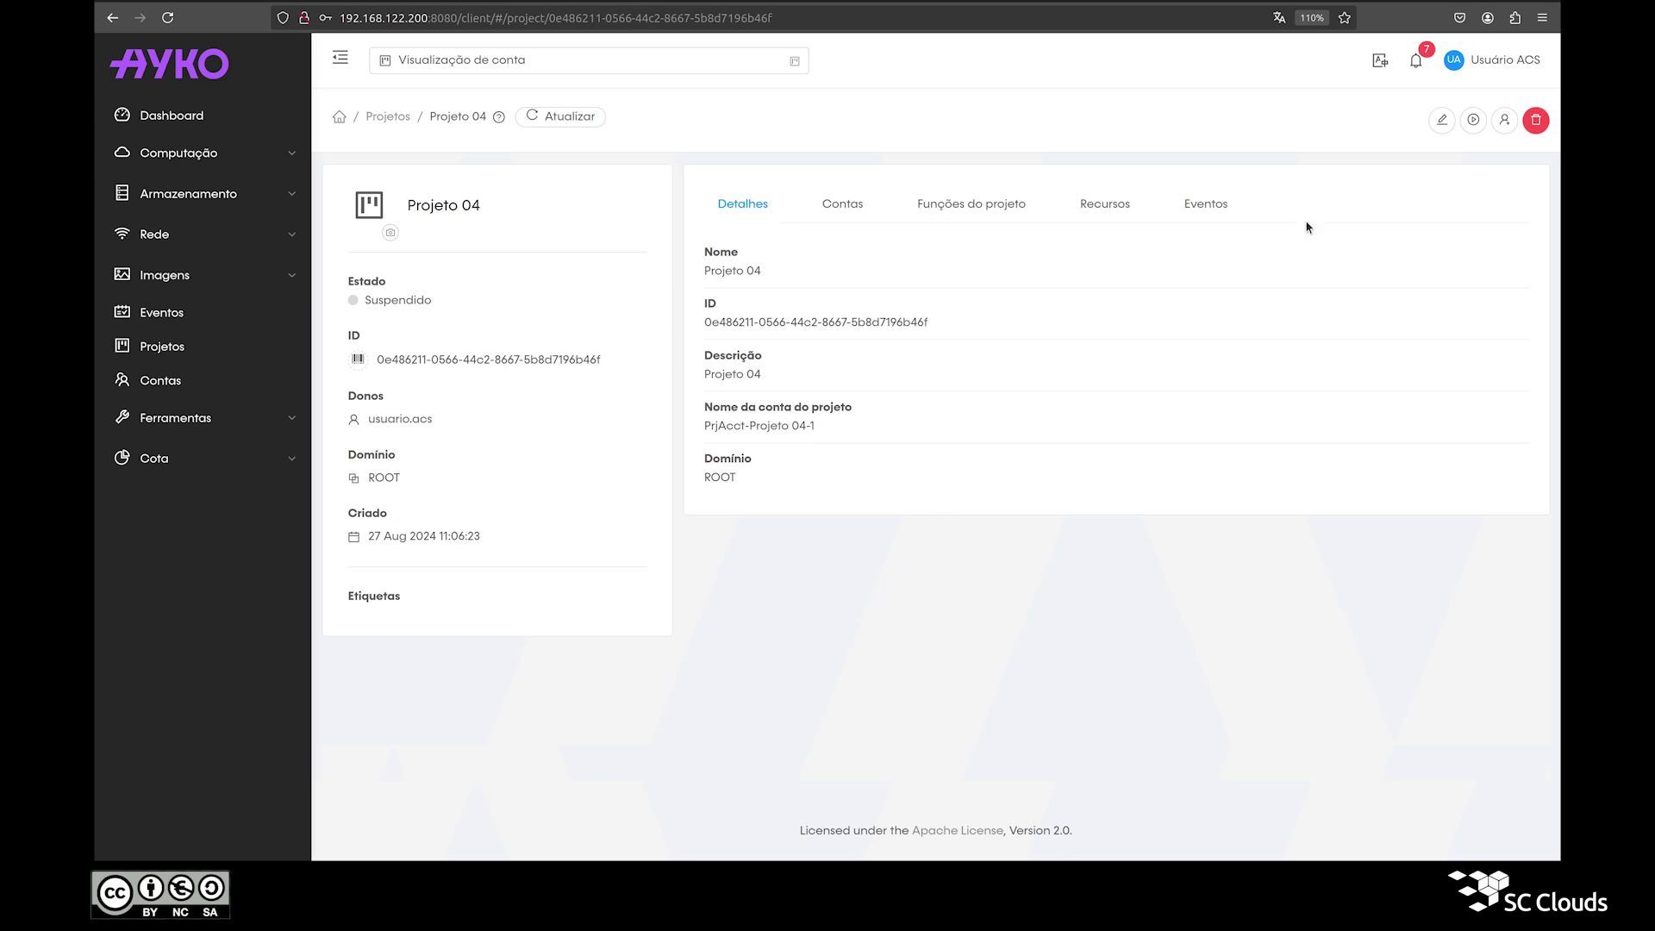
pyautogui.click(1474, 121)
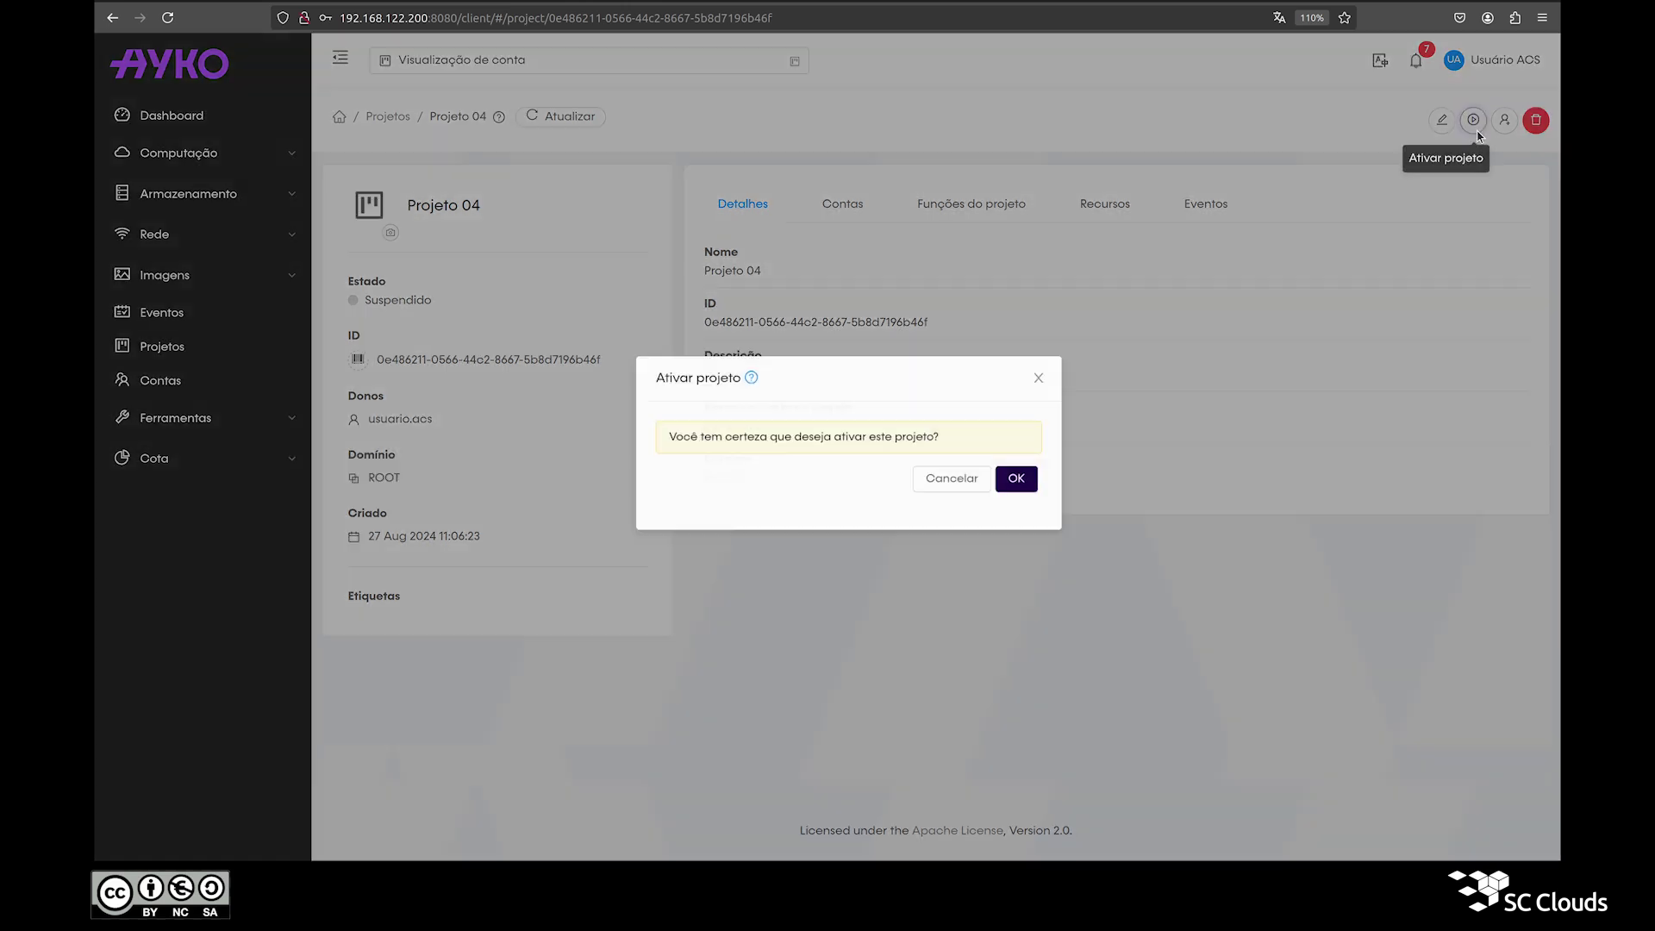
pyautogui.click(999, 492)
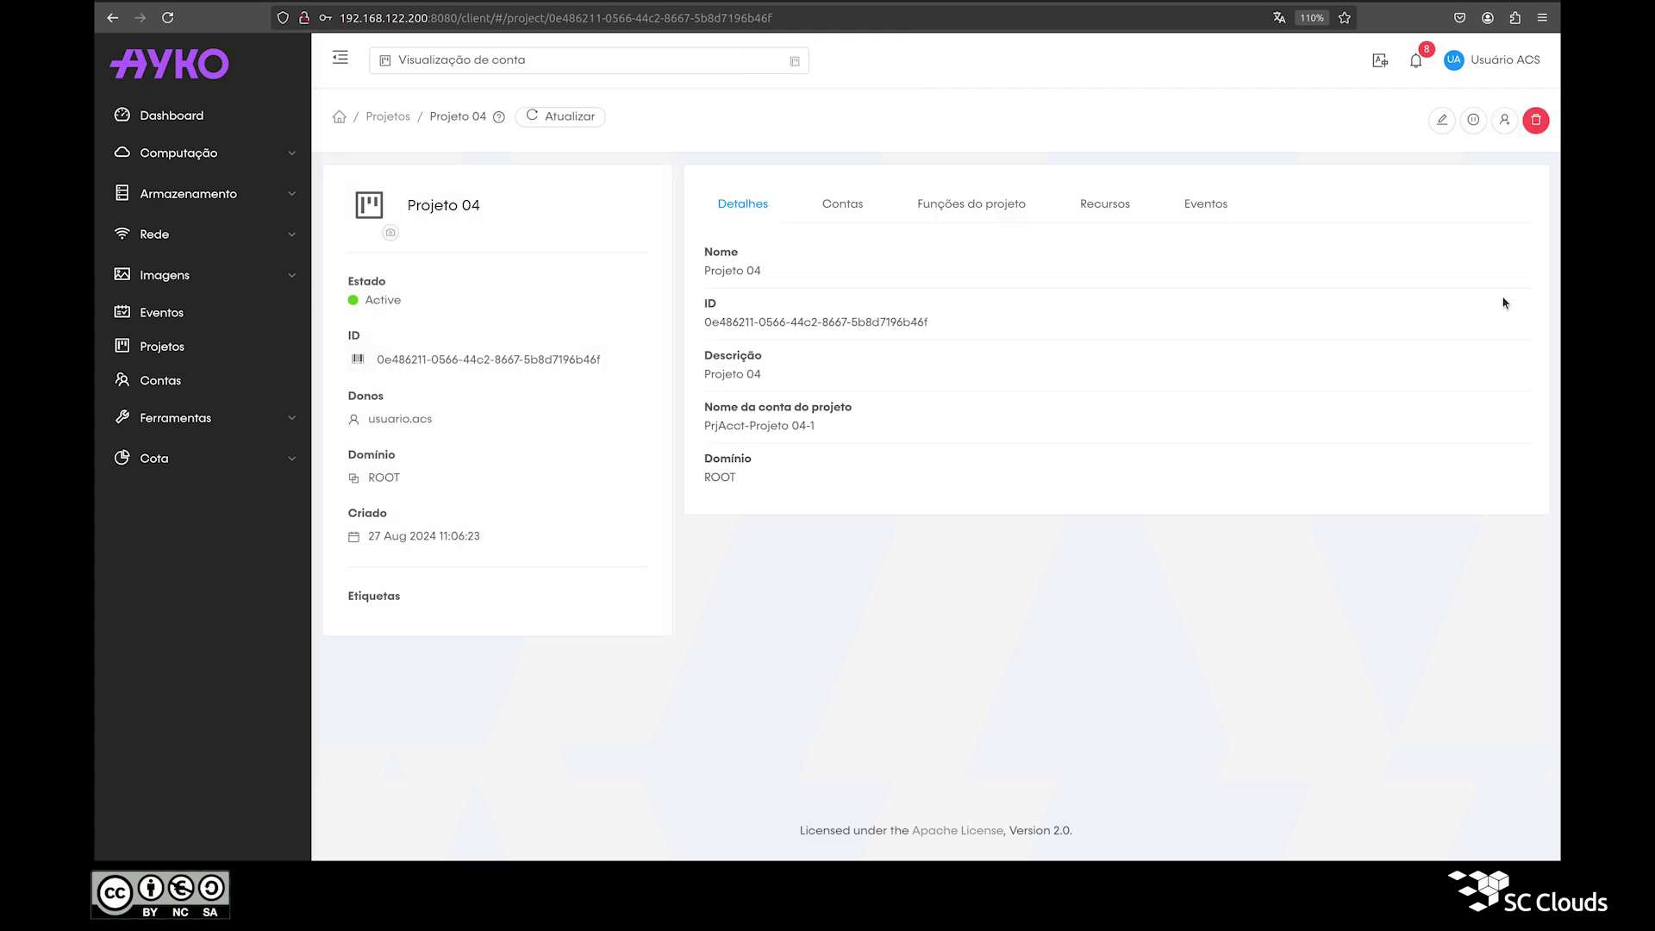
pyautogui.click(1536, 123)
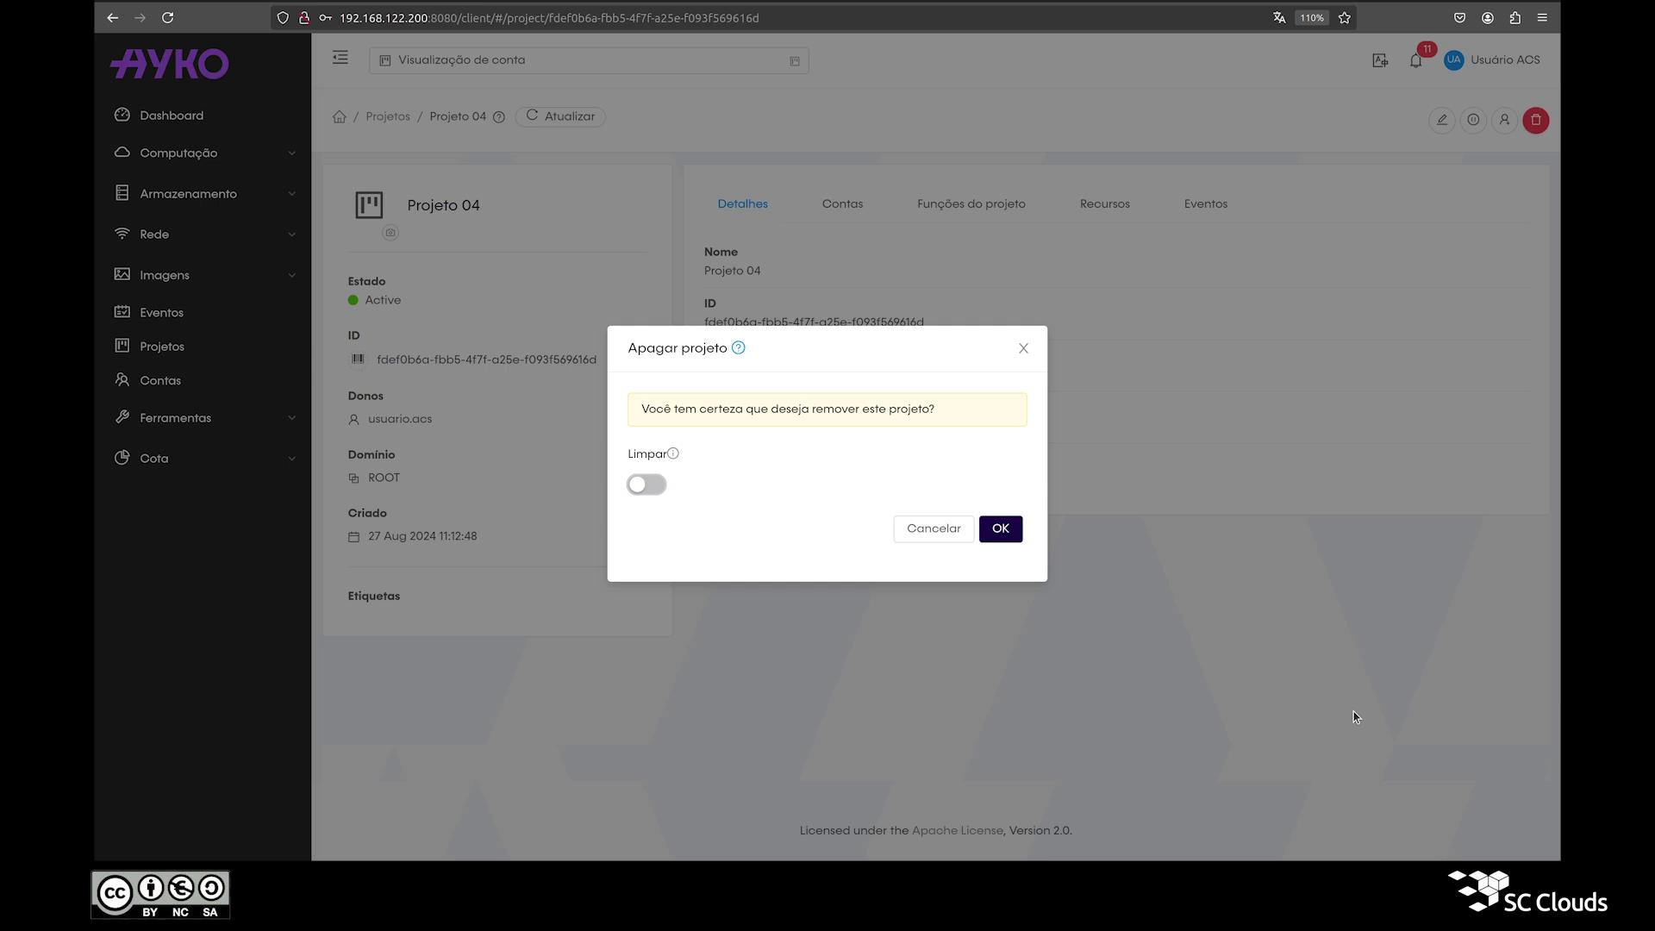
# Step: Cancel deleting Projeto 04 and list guest networks, showing rede-isolada-projeto-04 (10.1.1.0/24)
pyautogui.click(1022, 349)
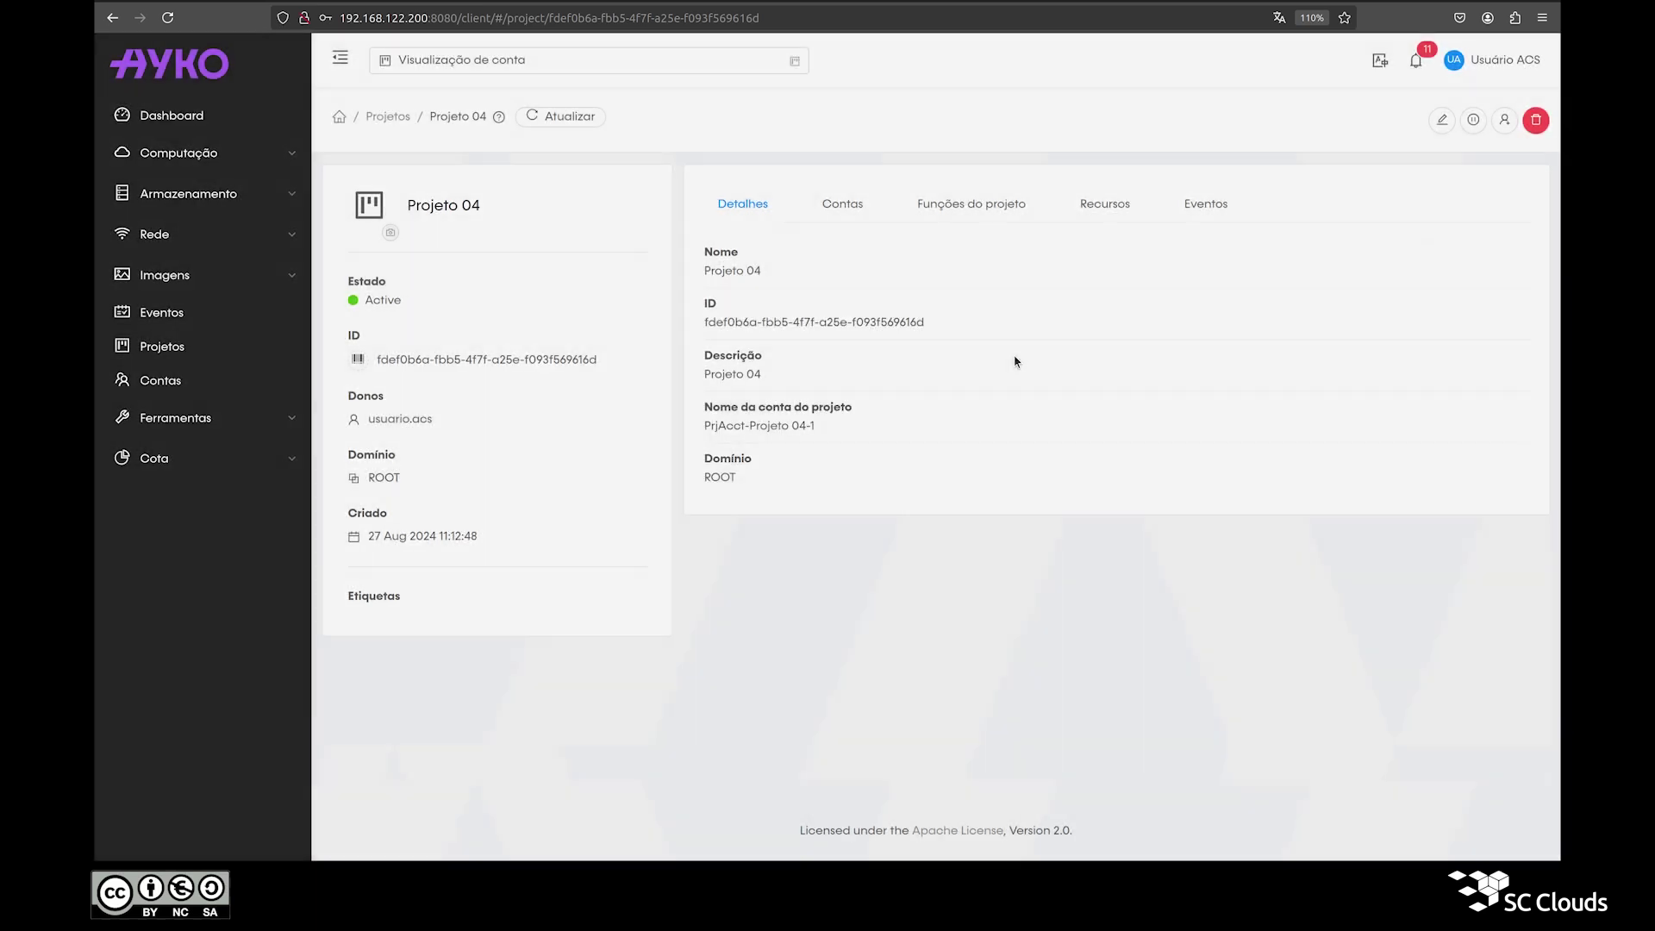
pyautogui.click(155, 237)
pyautogui.click(188, 269)
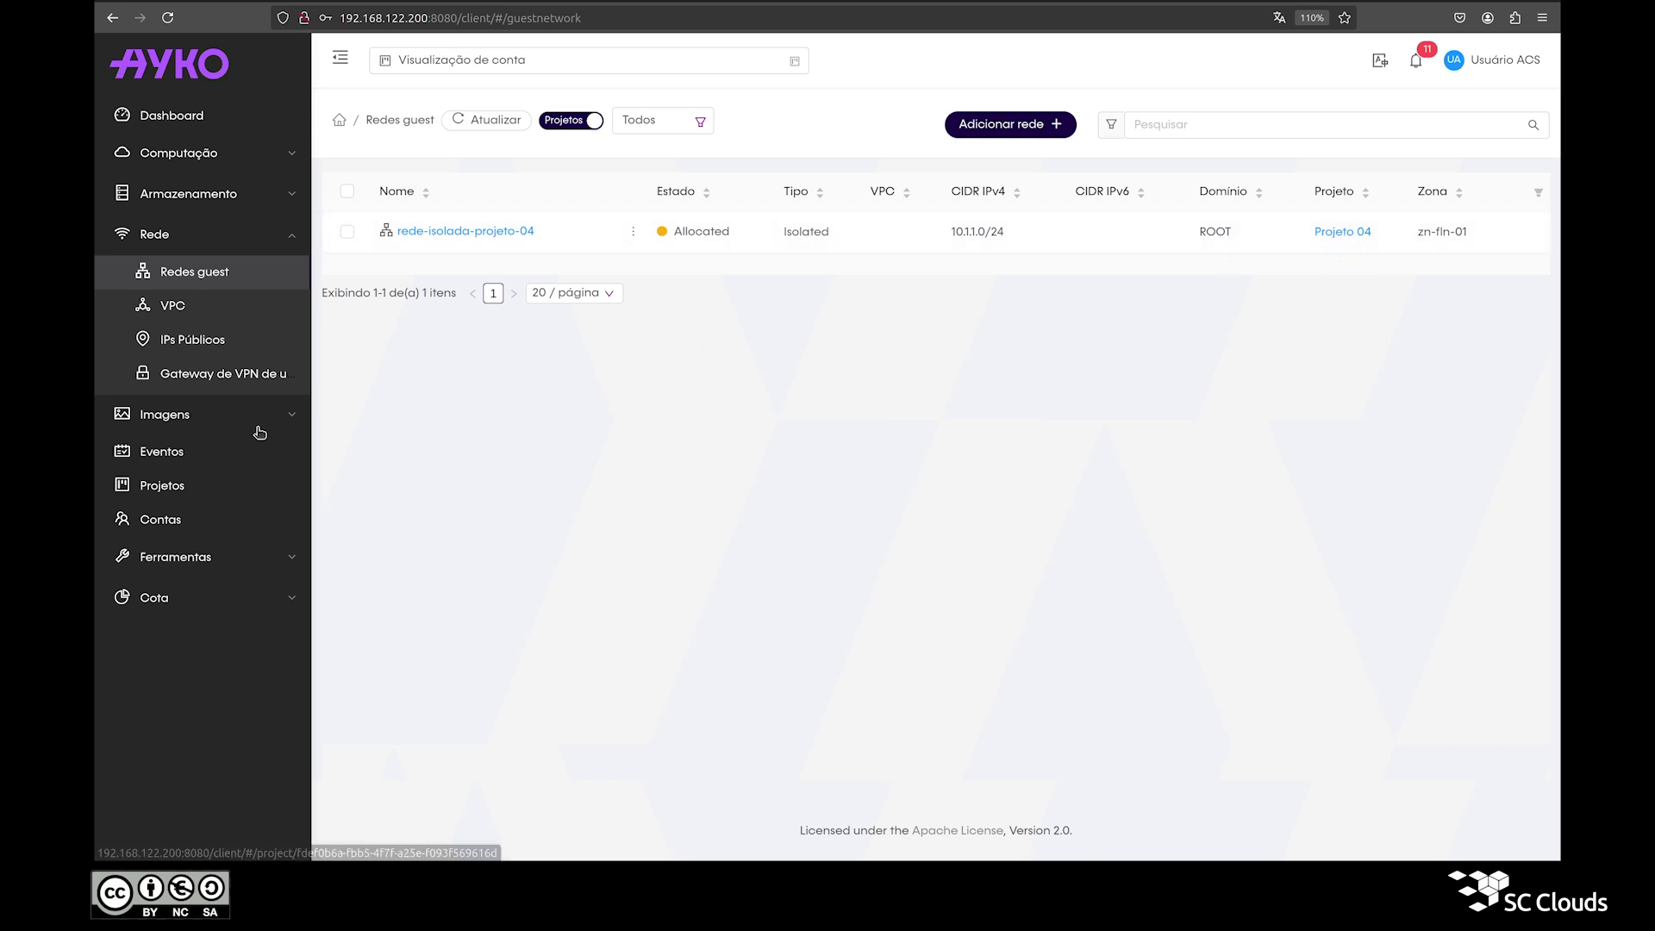
# Step: Try deleting Projeto 04 without Limpar, read the remaining-network error, and dismiss it
pyautogui.click(215, 488)
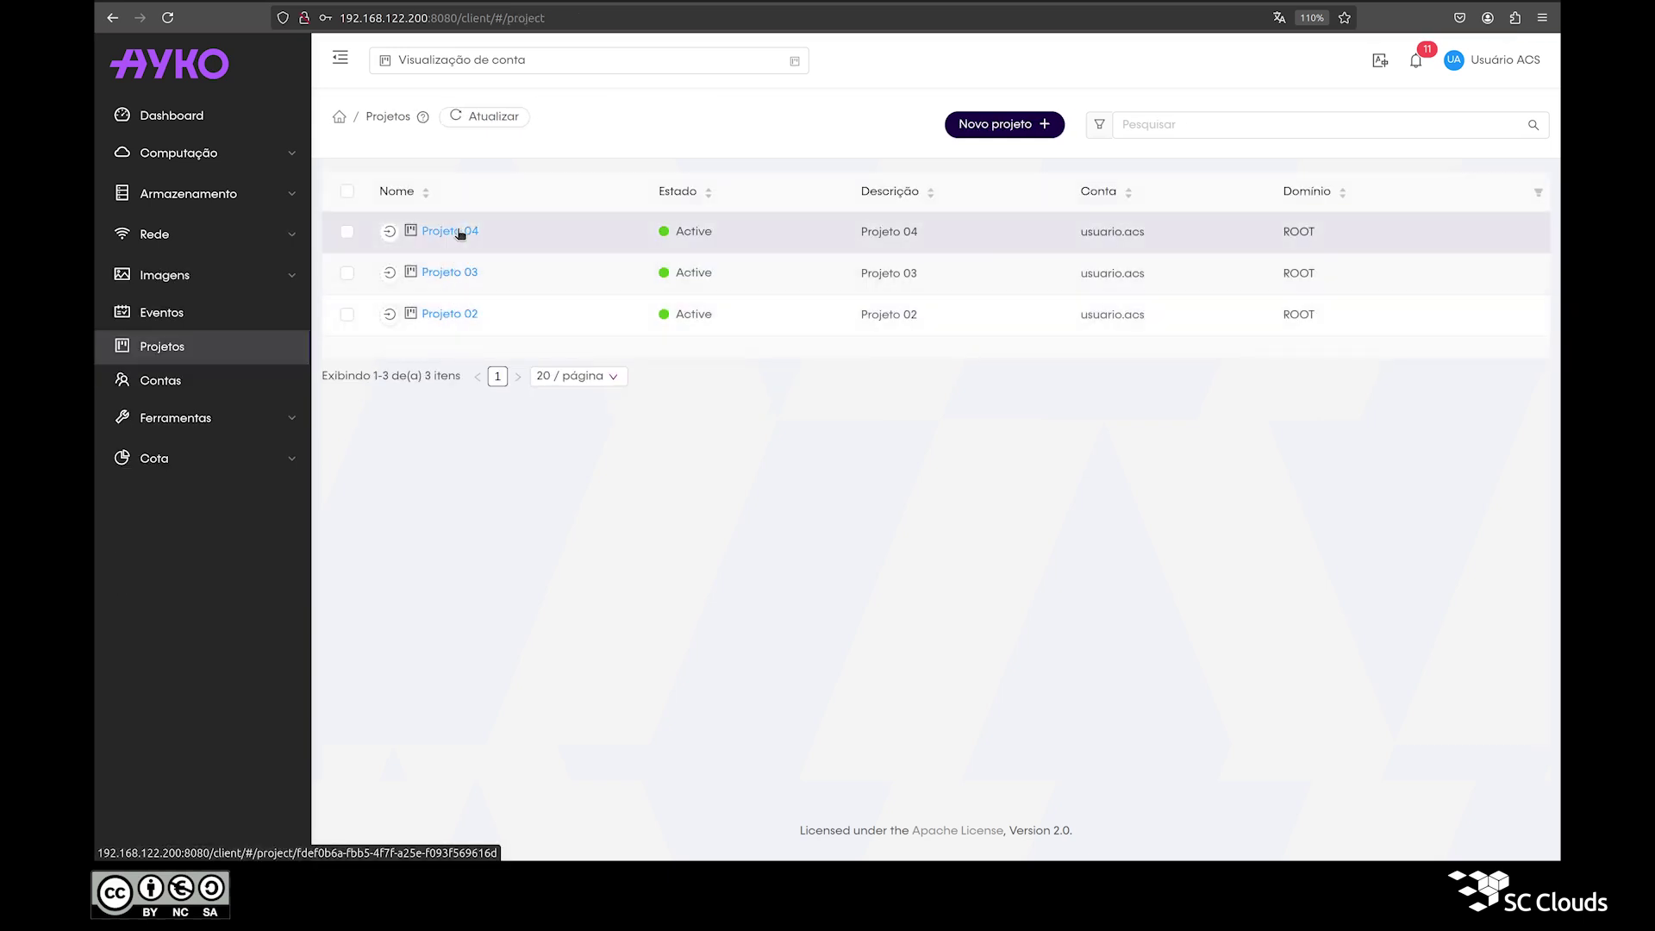
pyautogui.click(461, 234)
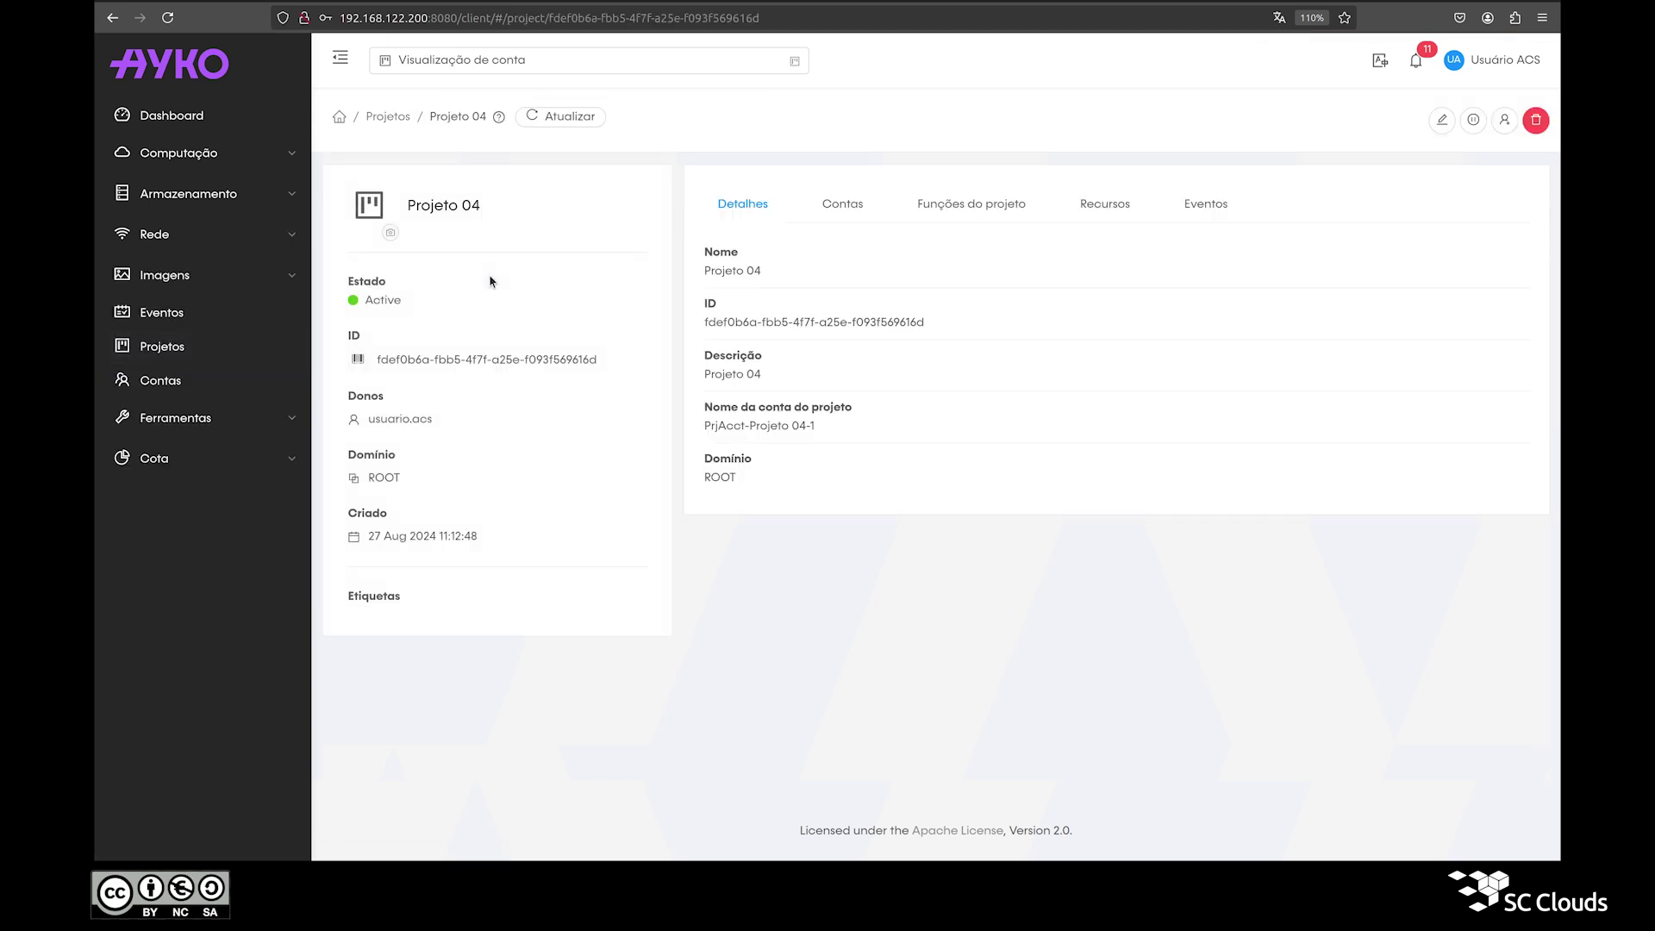
pyautogui.click(1536, 120)
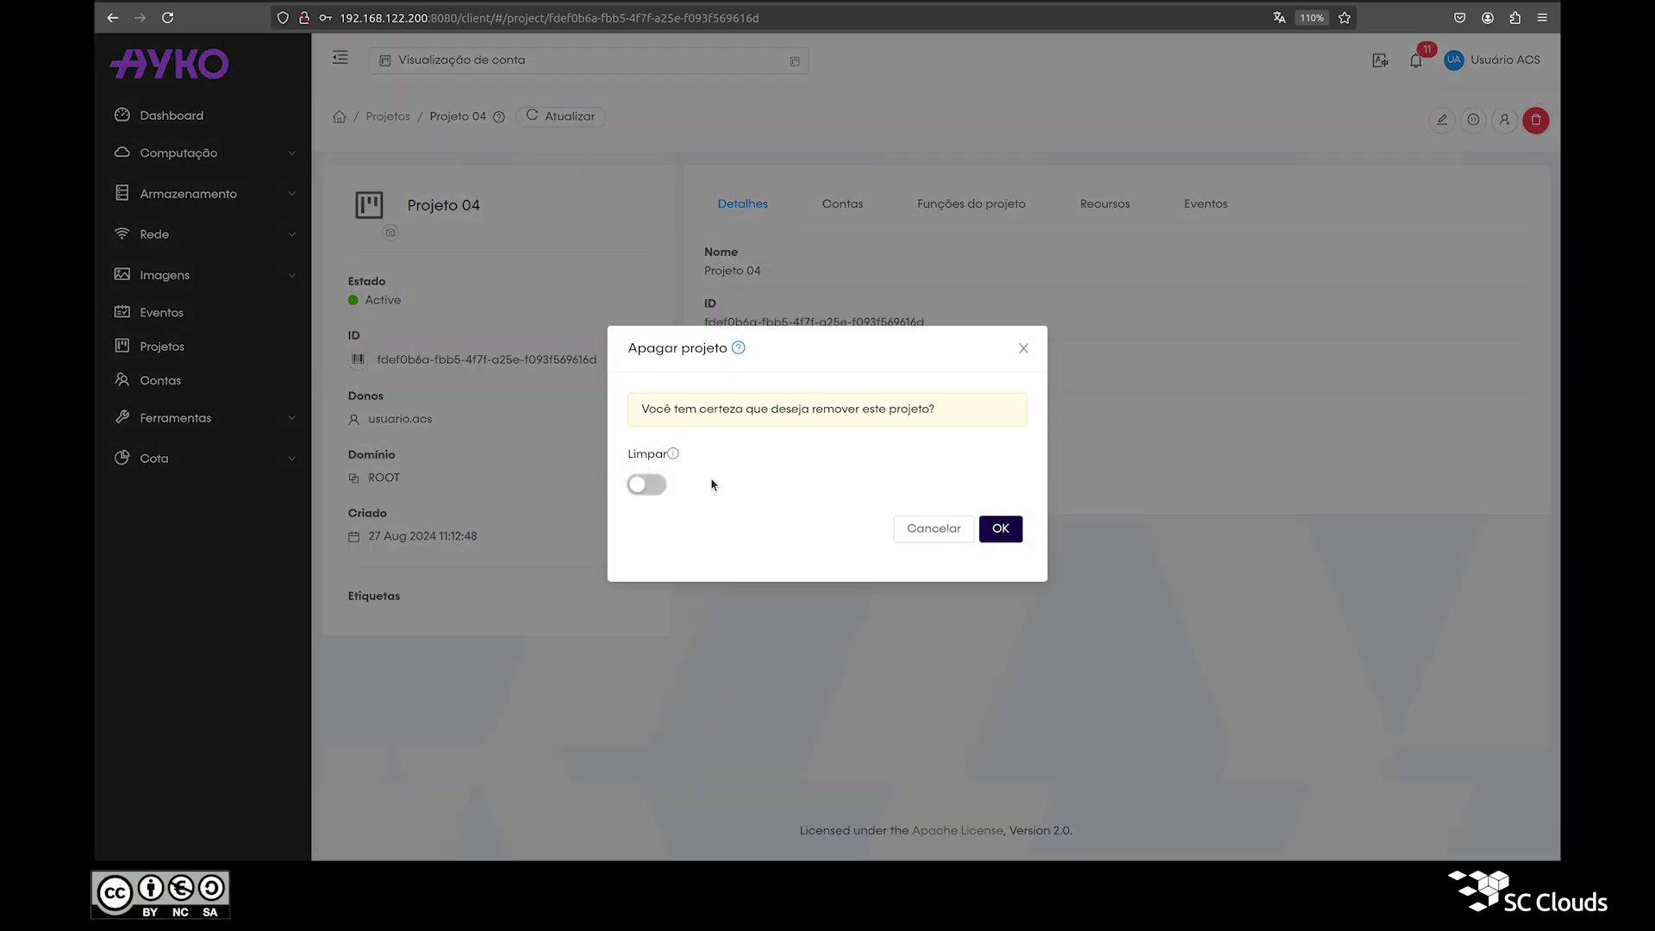
pyautogui.click(1000, 529)
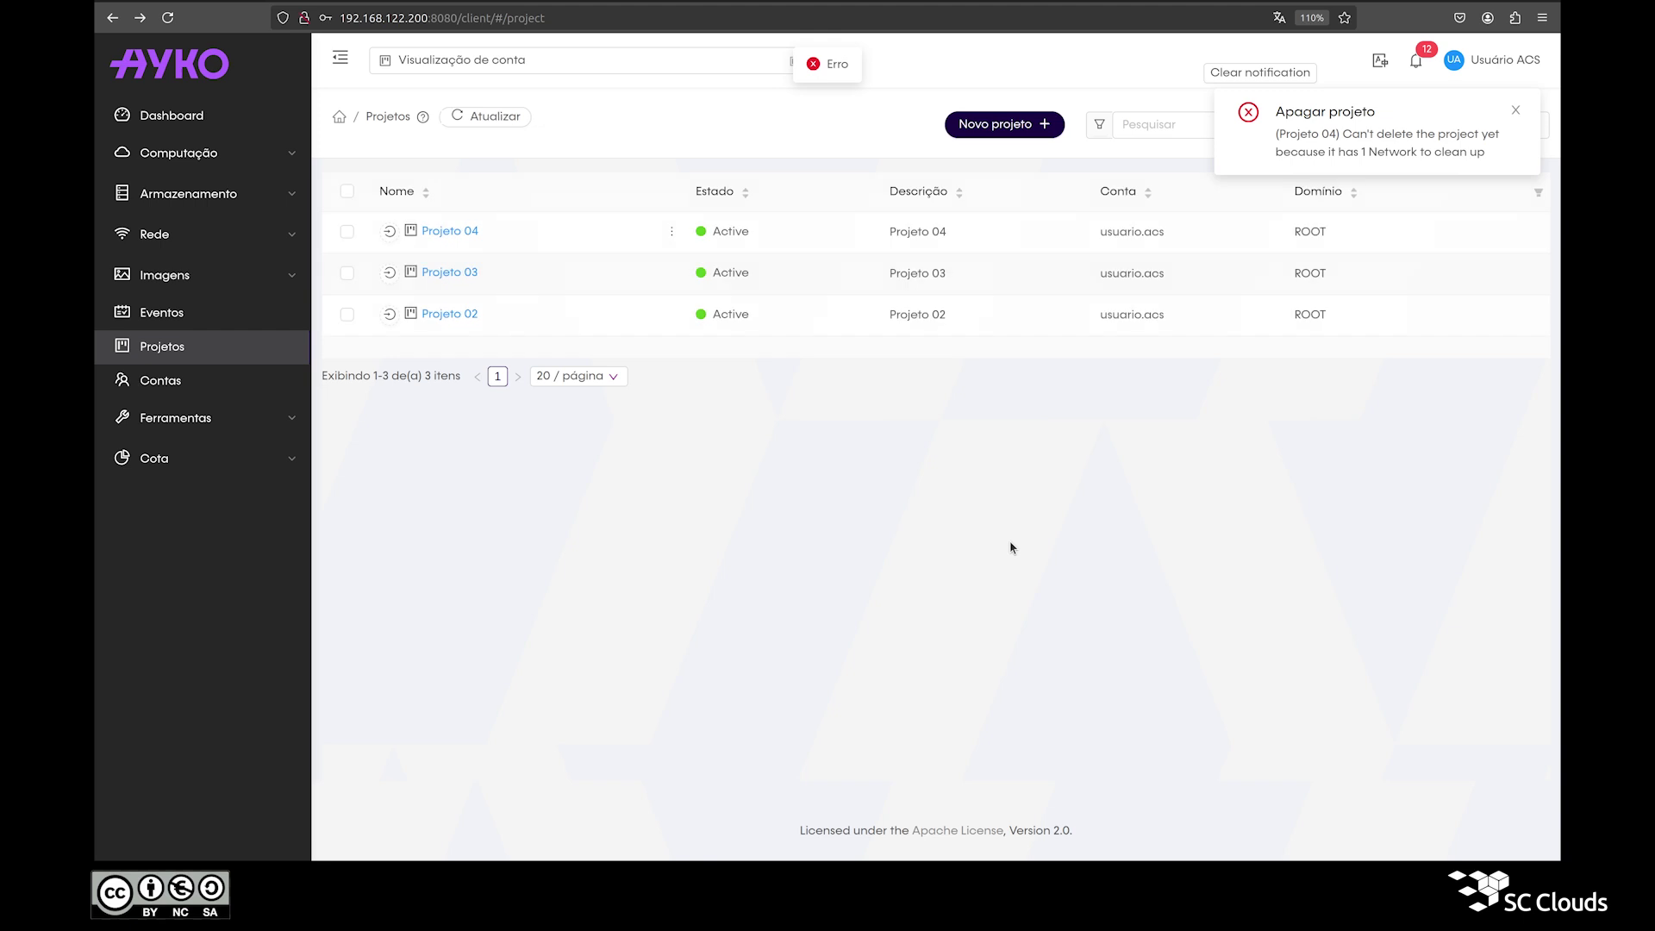
pyautogui.tripleClick(1326, 151)
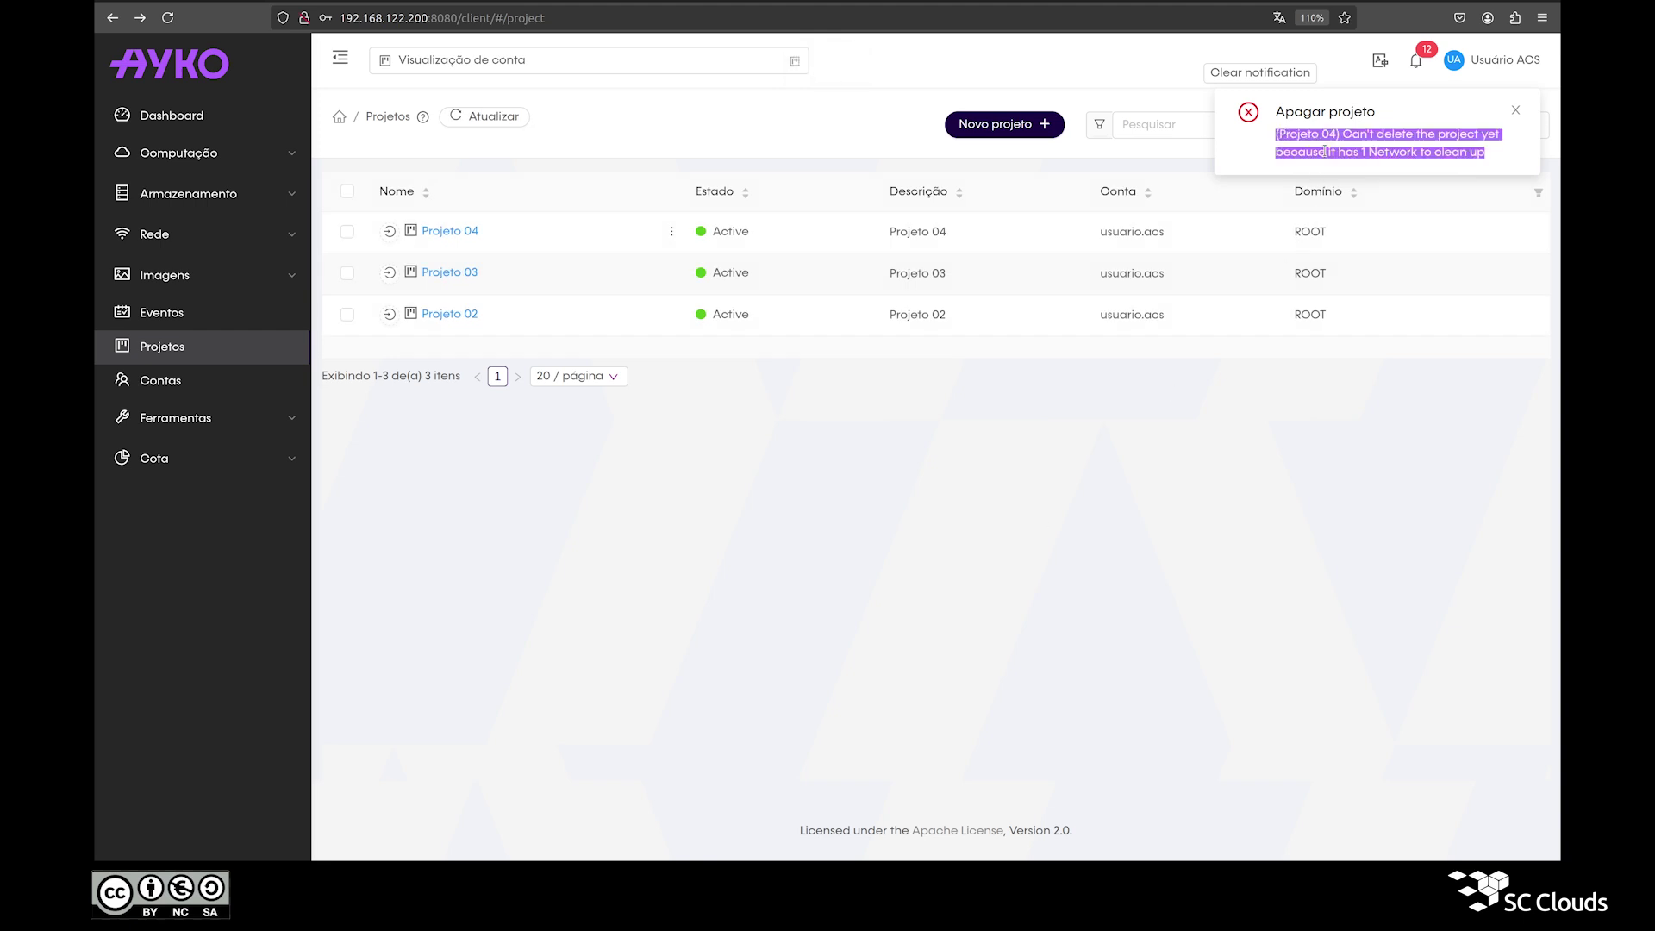
pyautogui.click(1270, 74)
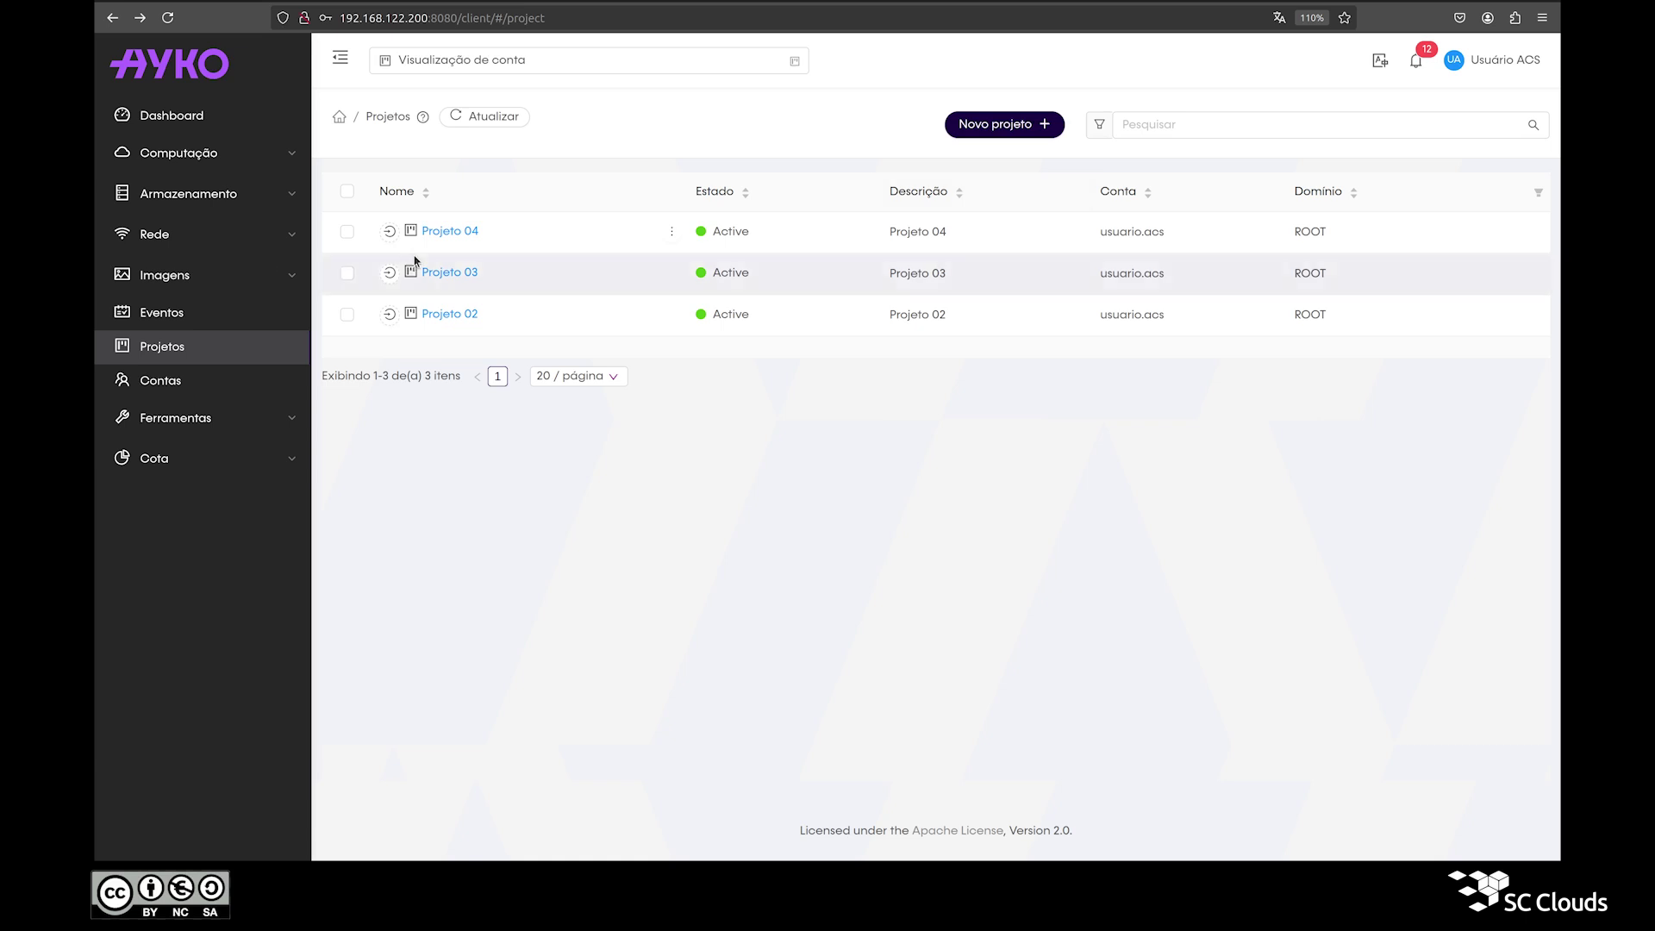
# Step: Delete Projeto 04 with Limpar cleanup enabled, then zoom the page to 120%
pyautogui.click(461, 239)
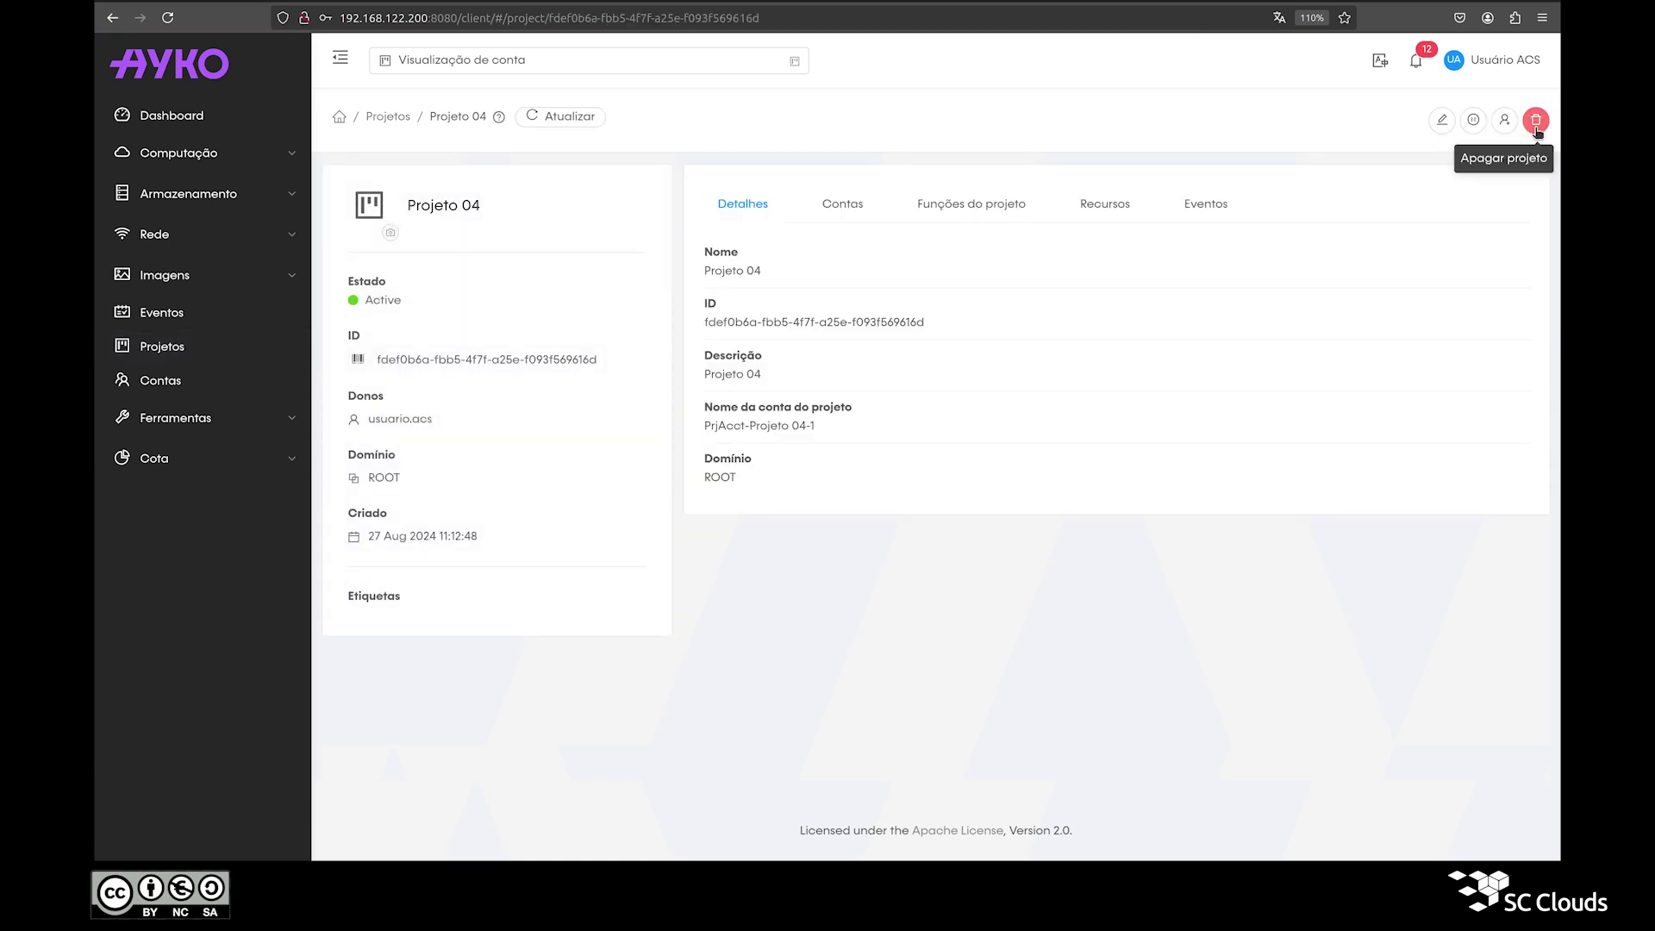
pyautogui.click(1535, 121)
pyautogui.click(648, 484)
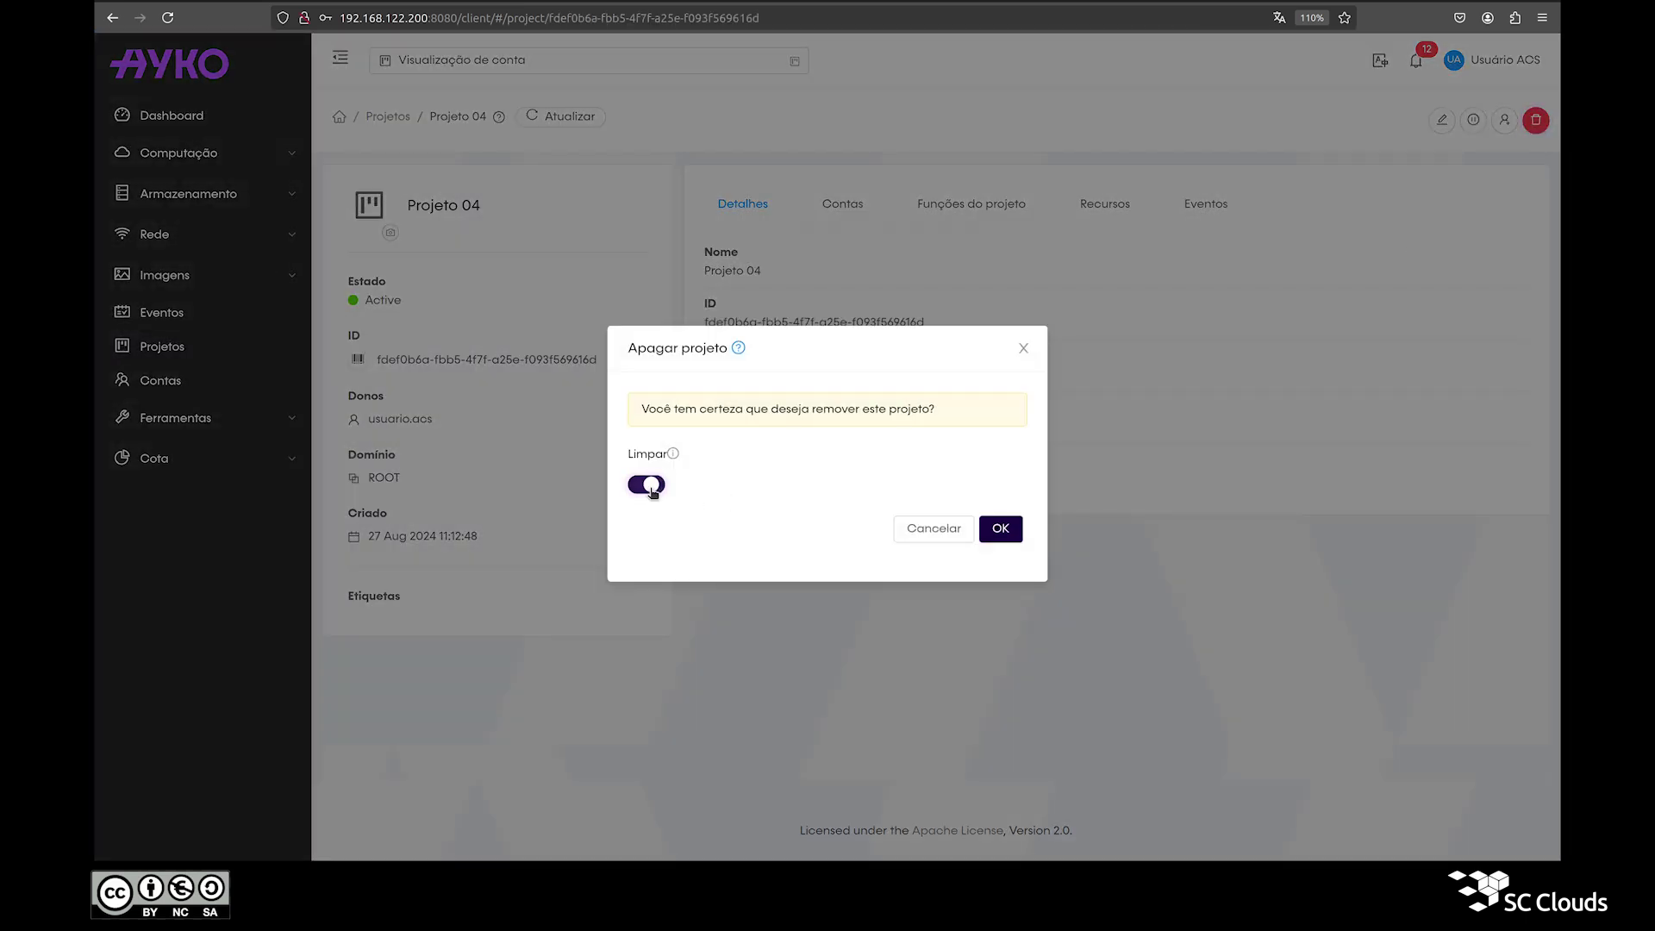
pyautogui.click(1000, 530)
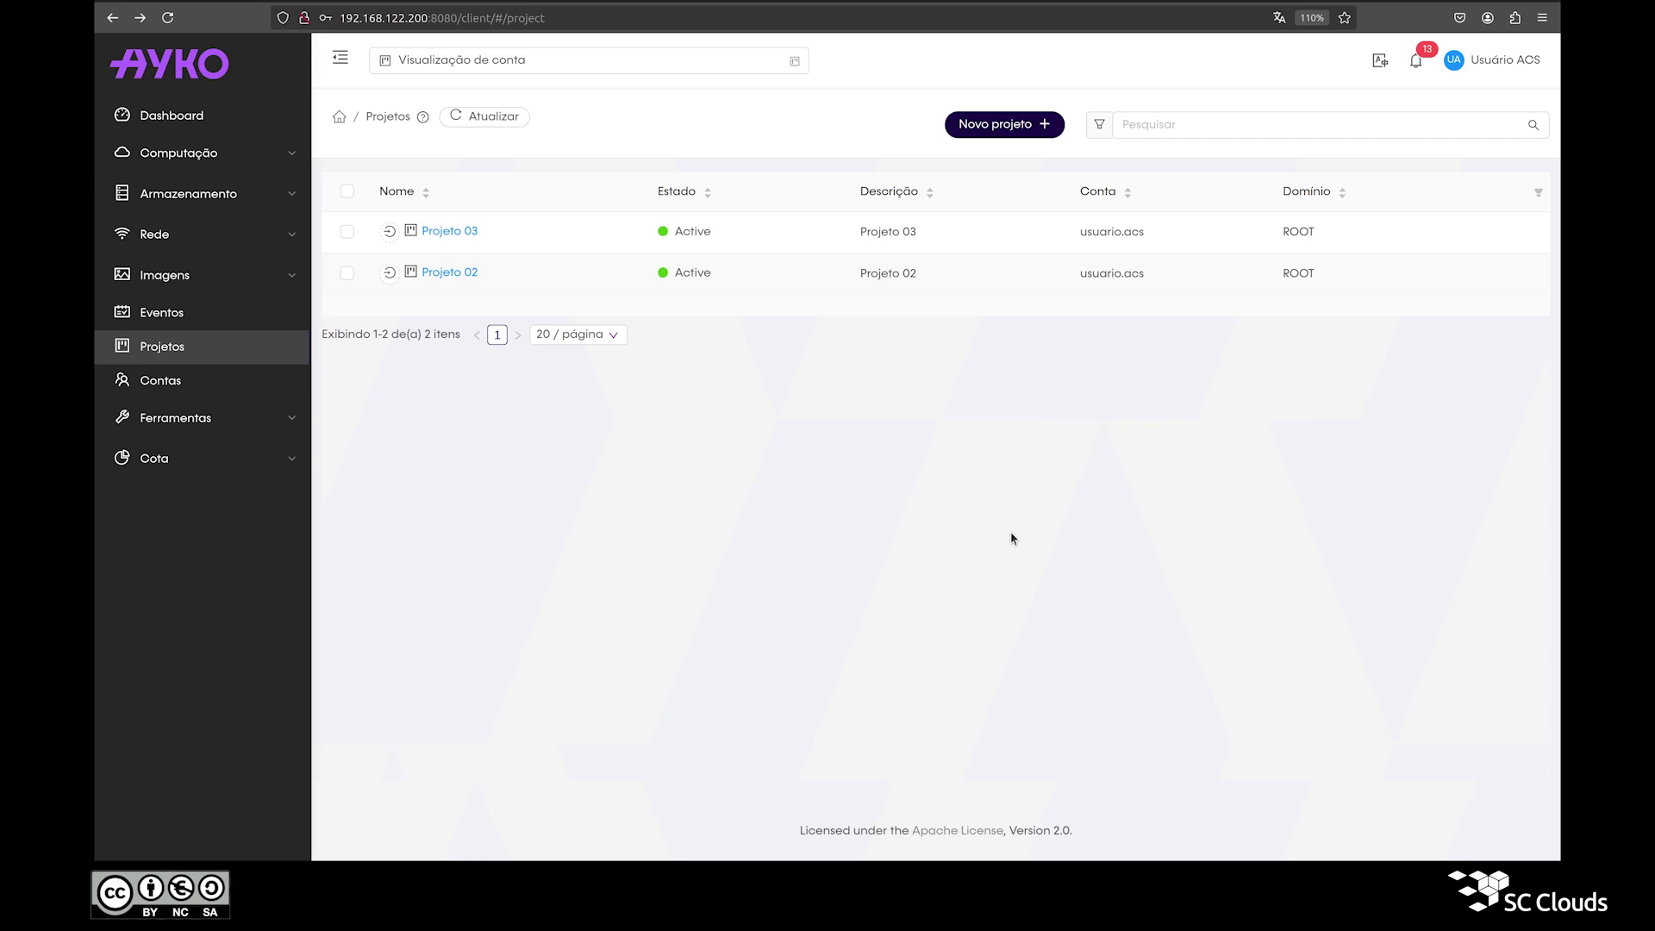
pyautogui.hotkey('ctrl', '+')
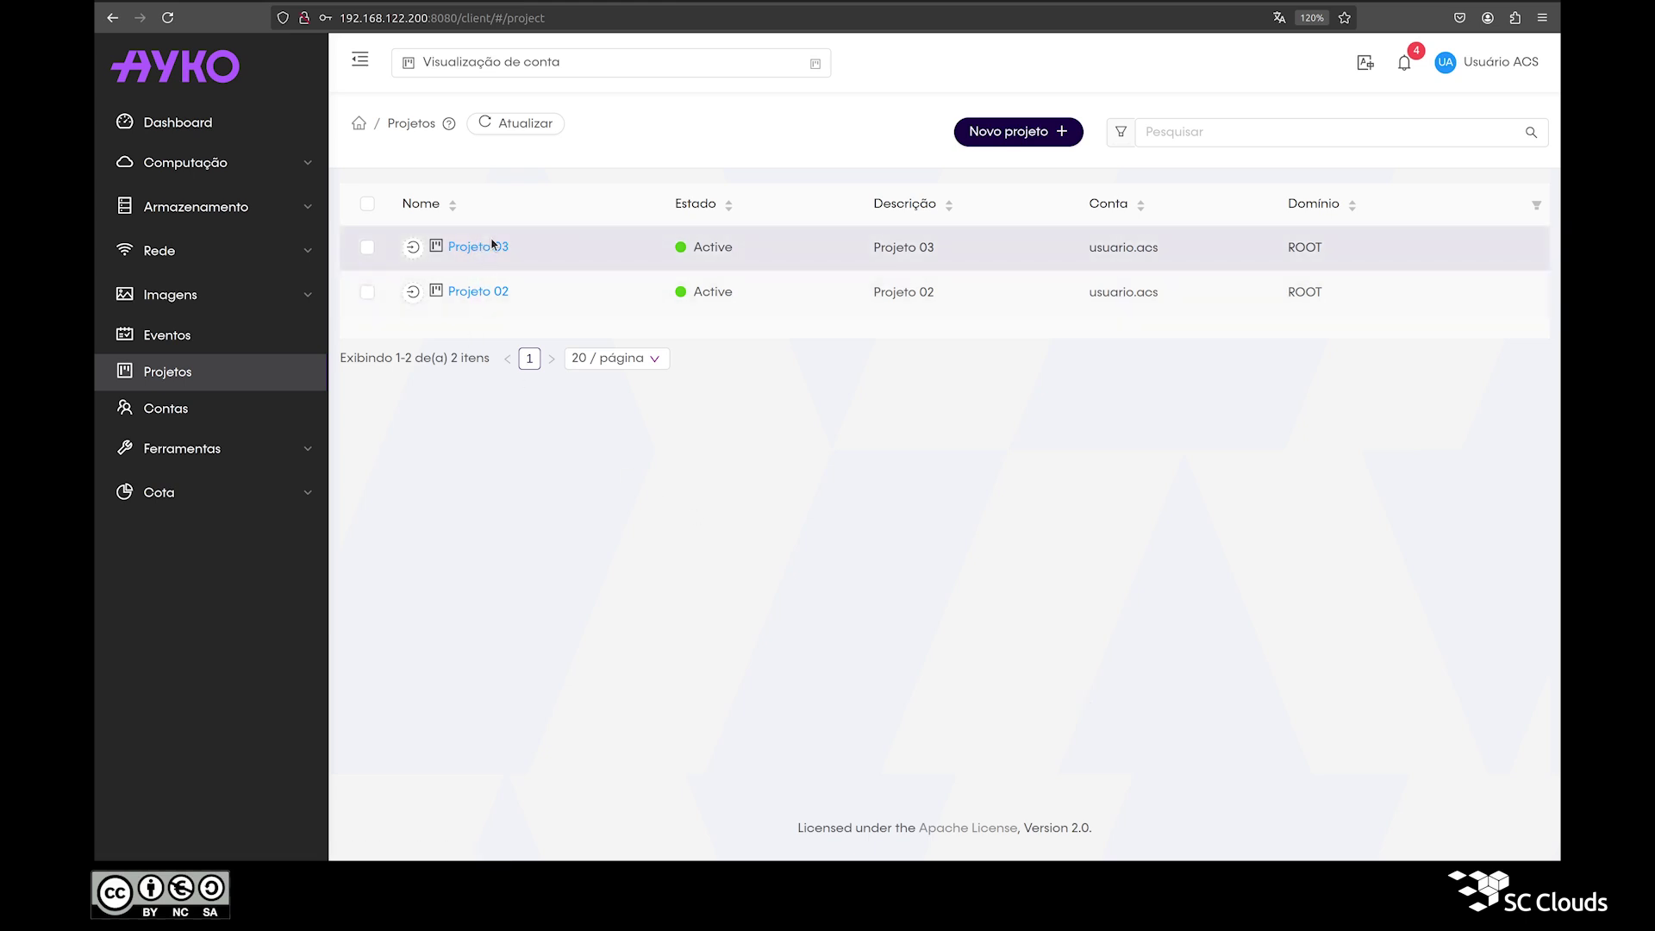
# Step: Switch the project view to Projeto 03
pyautogui.click(504, 69)
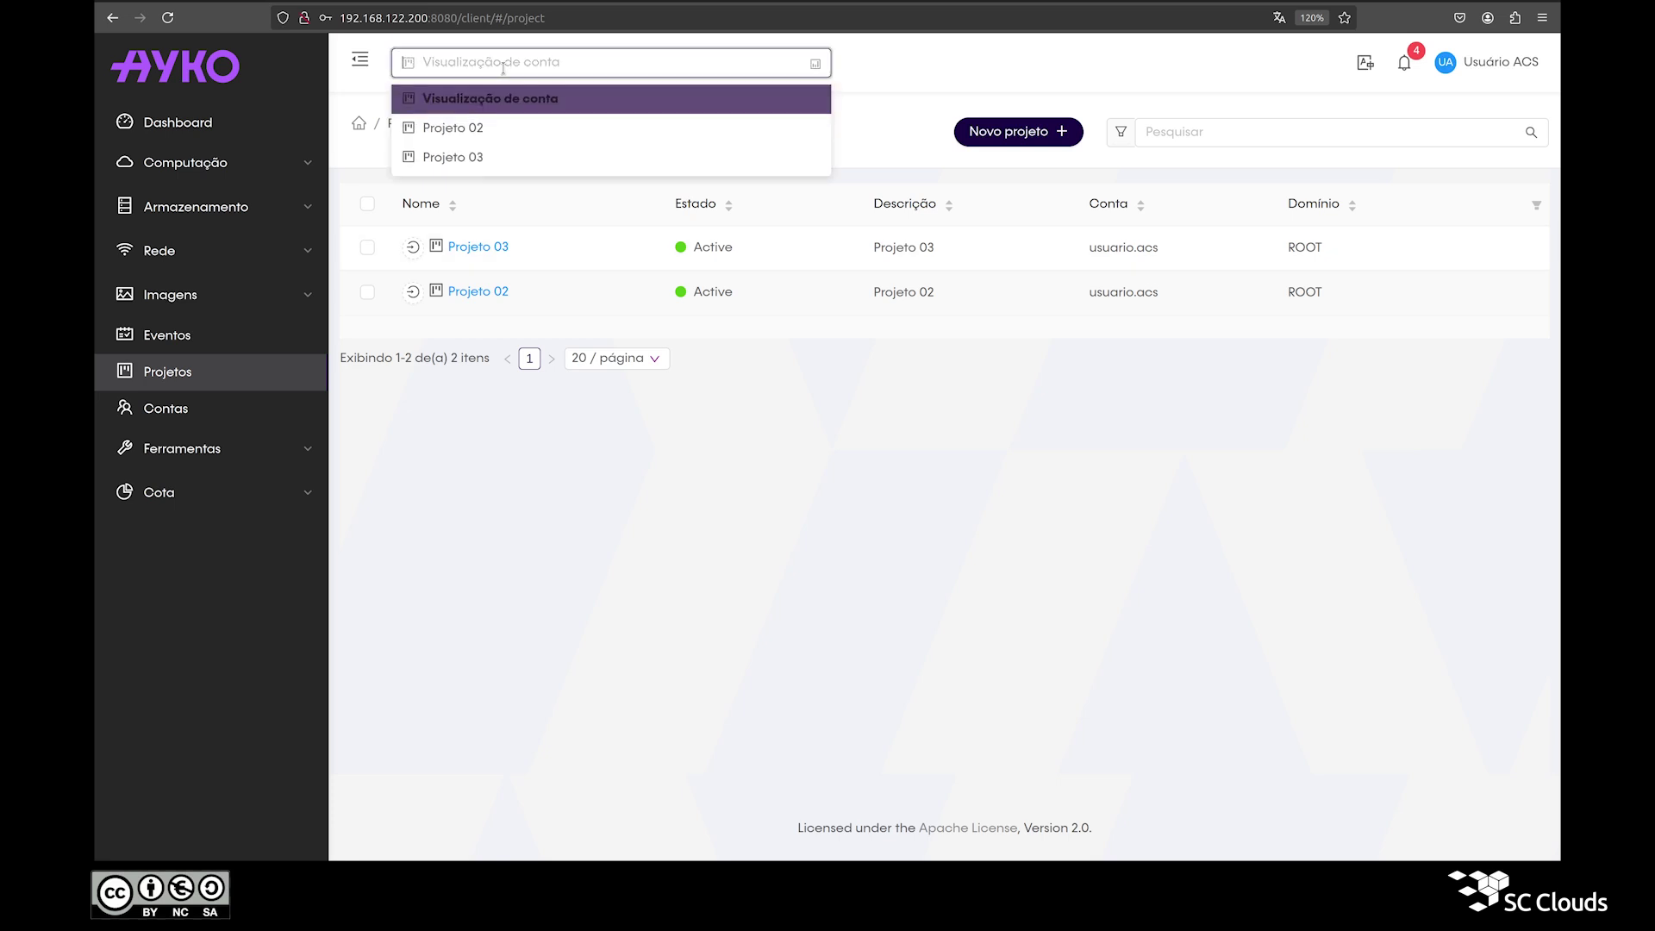
pyautogui.click(476, 161)
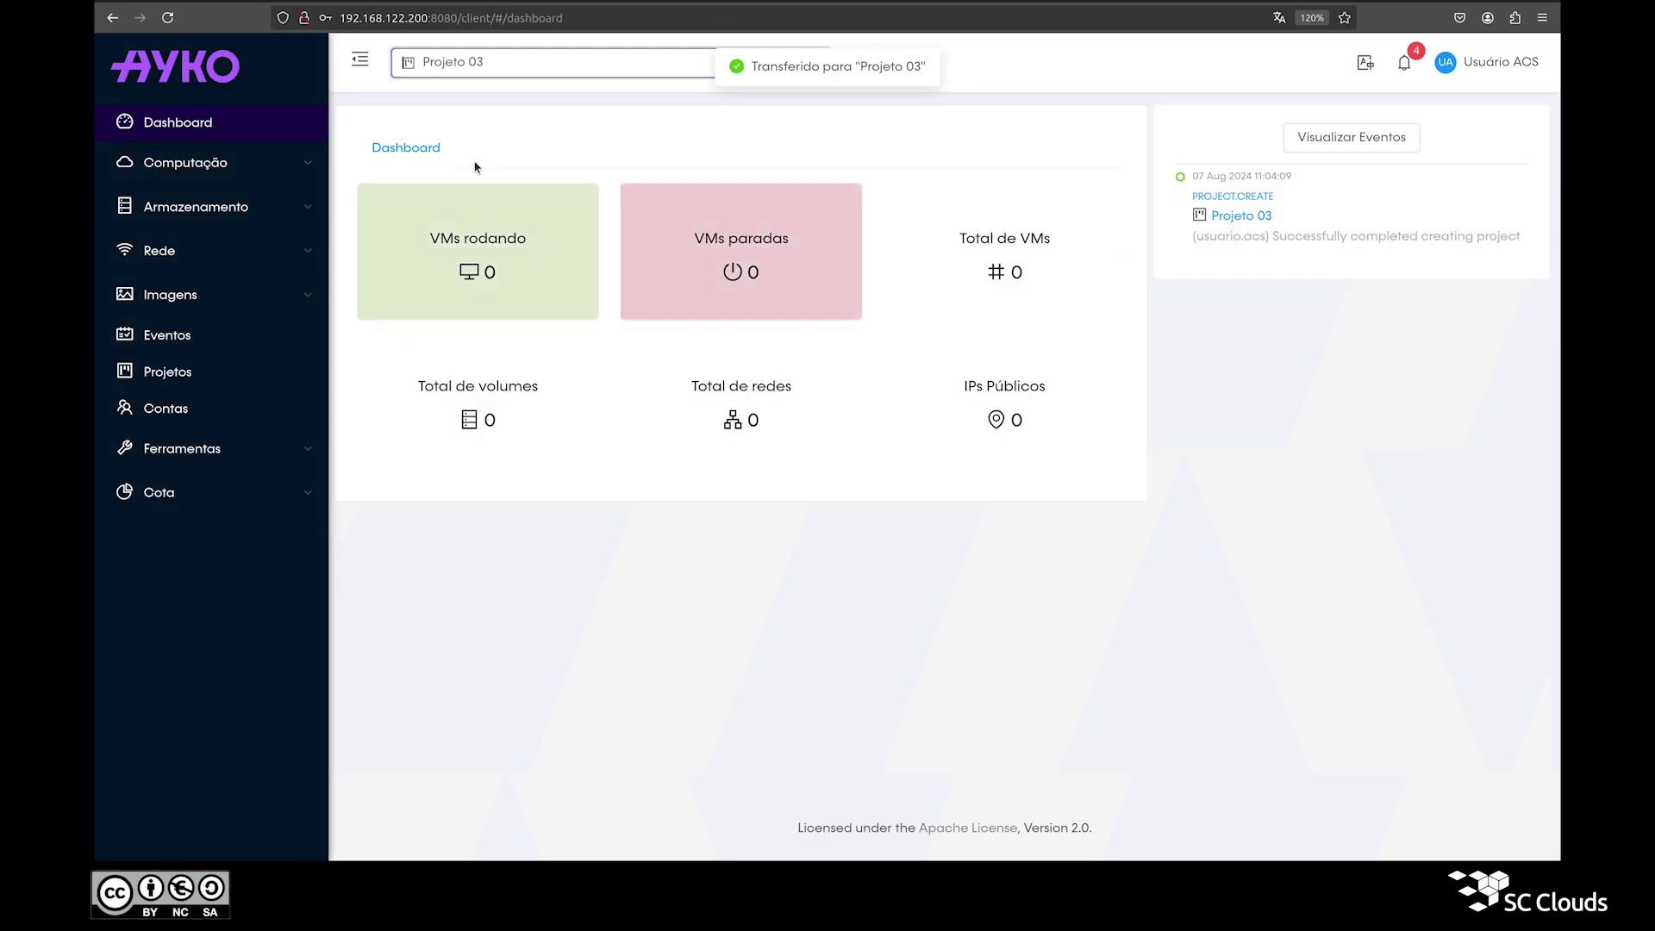
pyautogui.moveTo(751, 67); pyautogui.dragTo(928, 68)
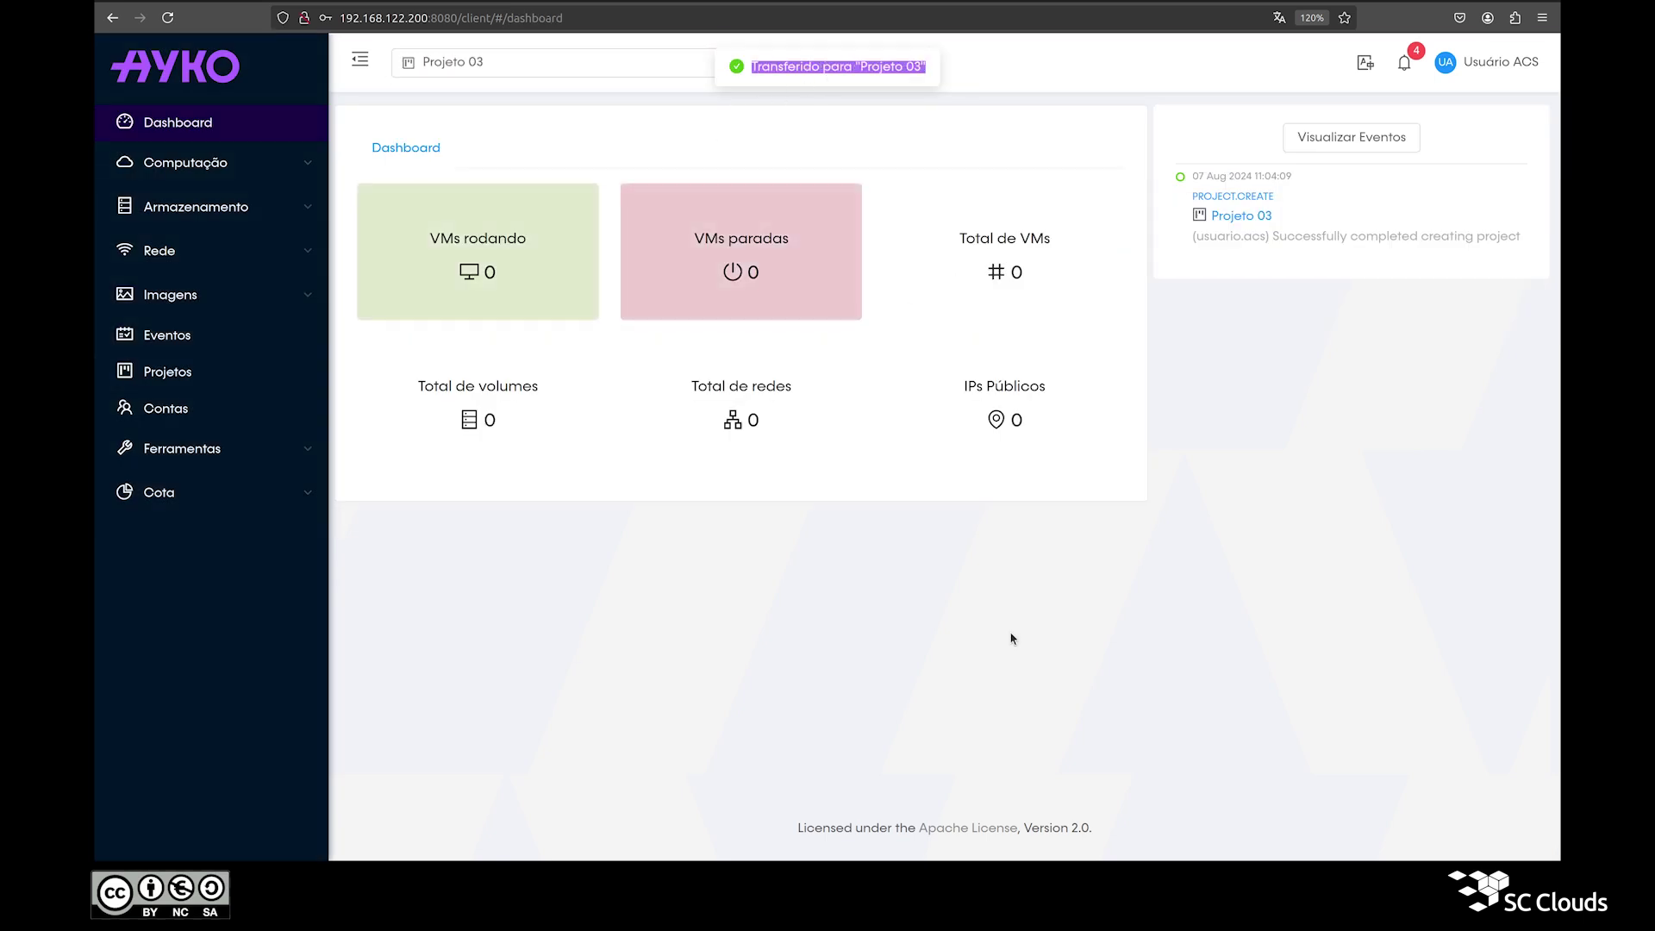
# Step: Switch the view to Projeto 02, then back to Visualização de conta
pyautogui.click(873, 83)
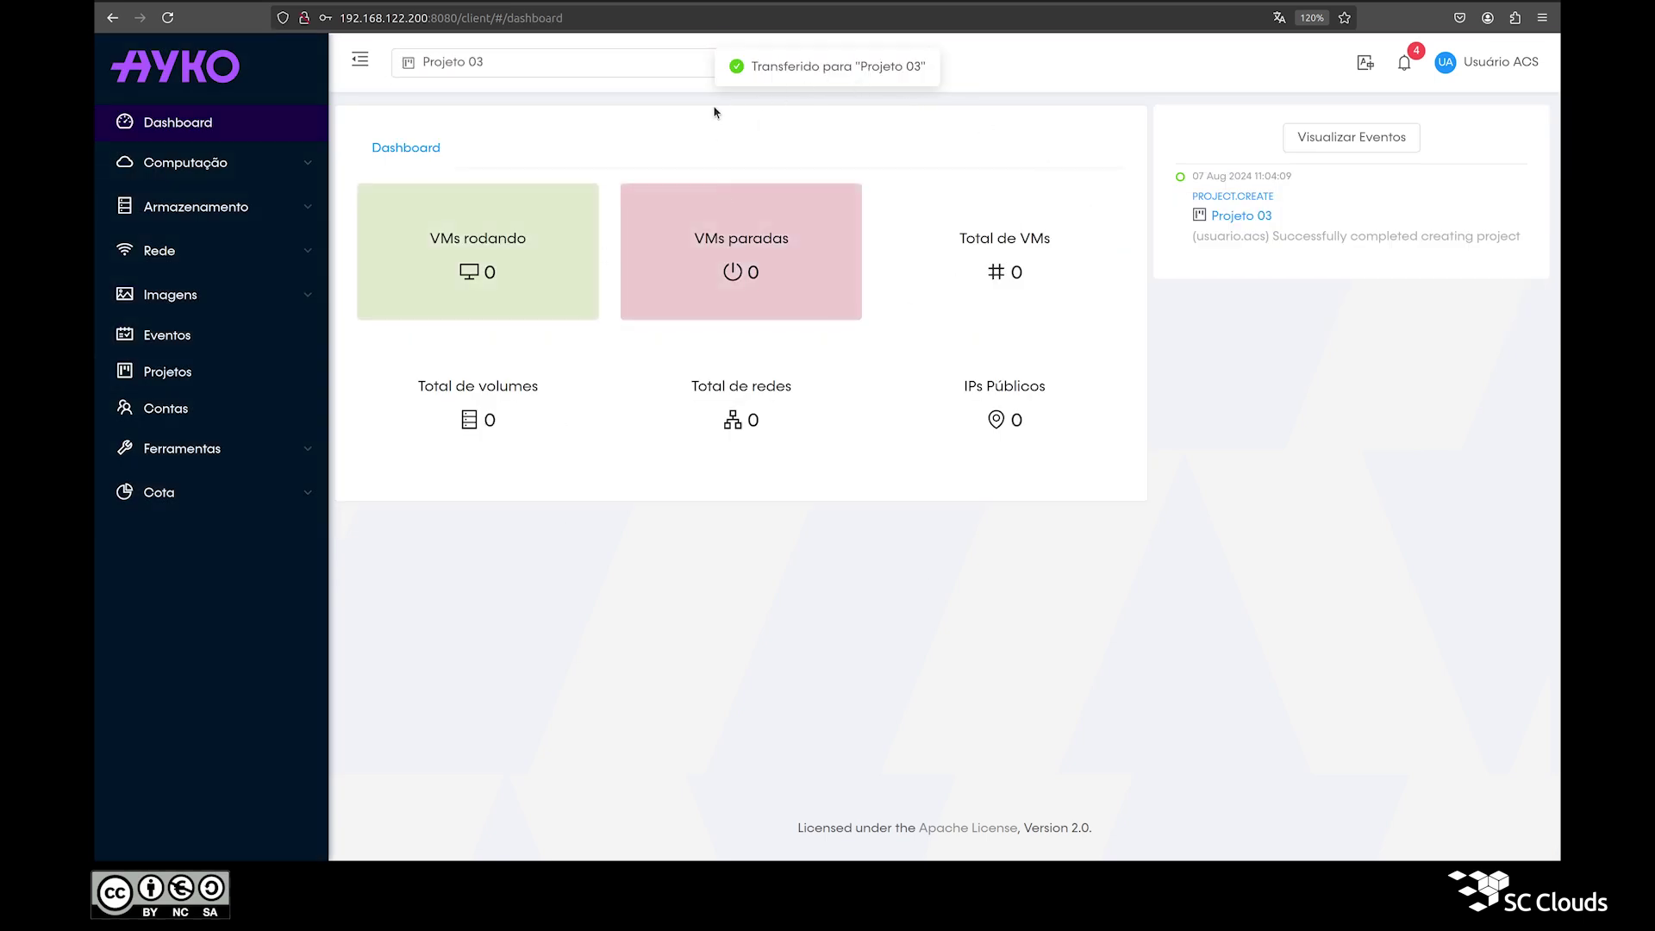
pyautogui.click(636, 66)
pyautogui.click(542, 137)
pyautogui.click(523, 70)
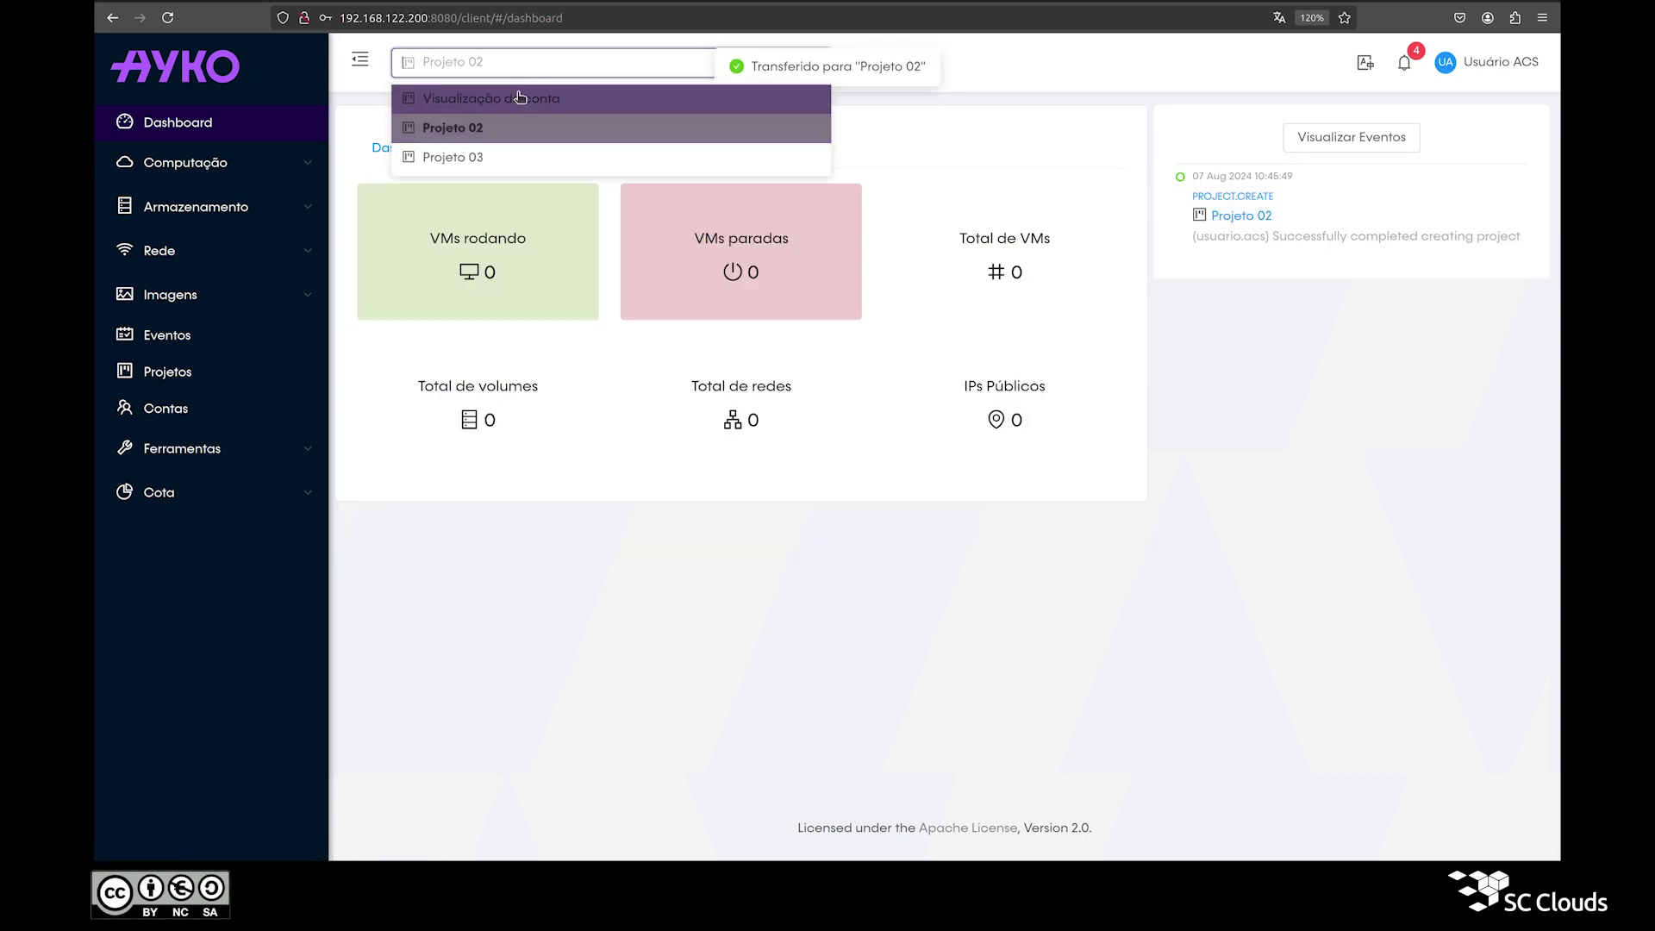
pyautogui.click(520, 97)
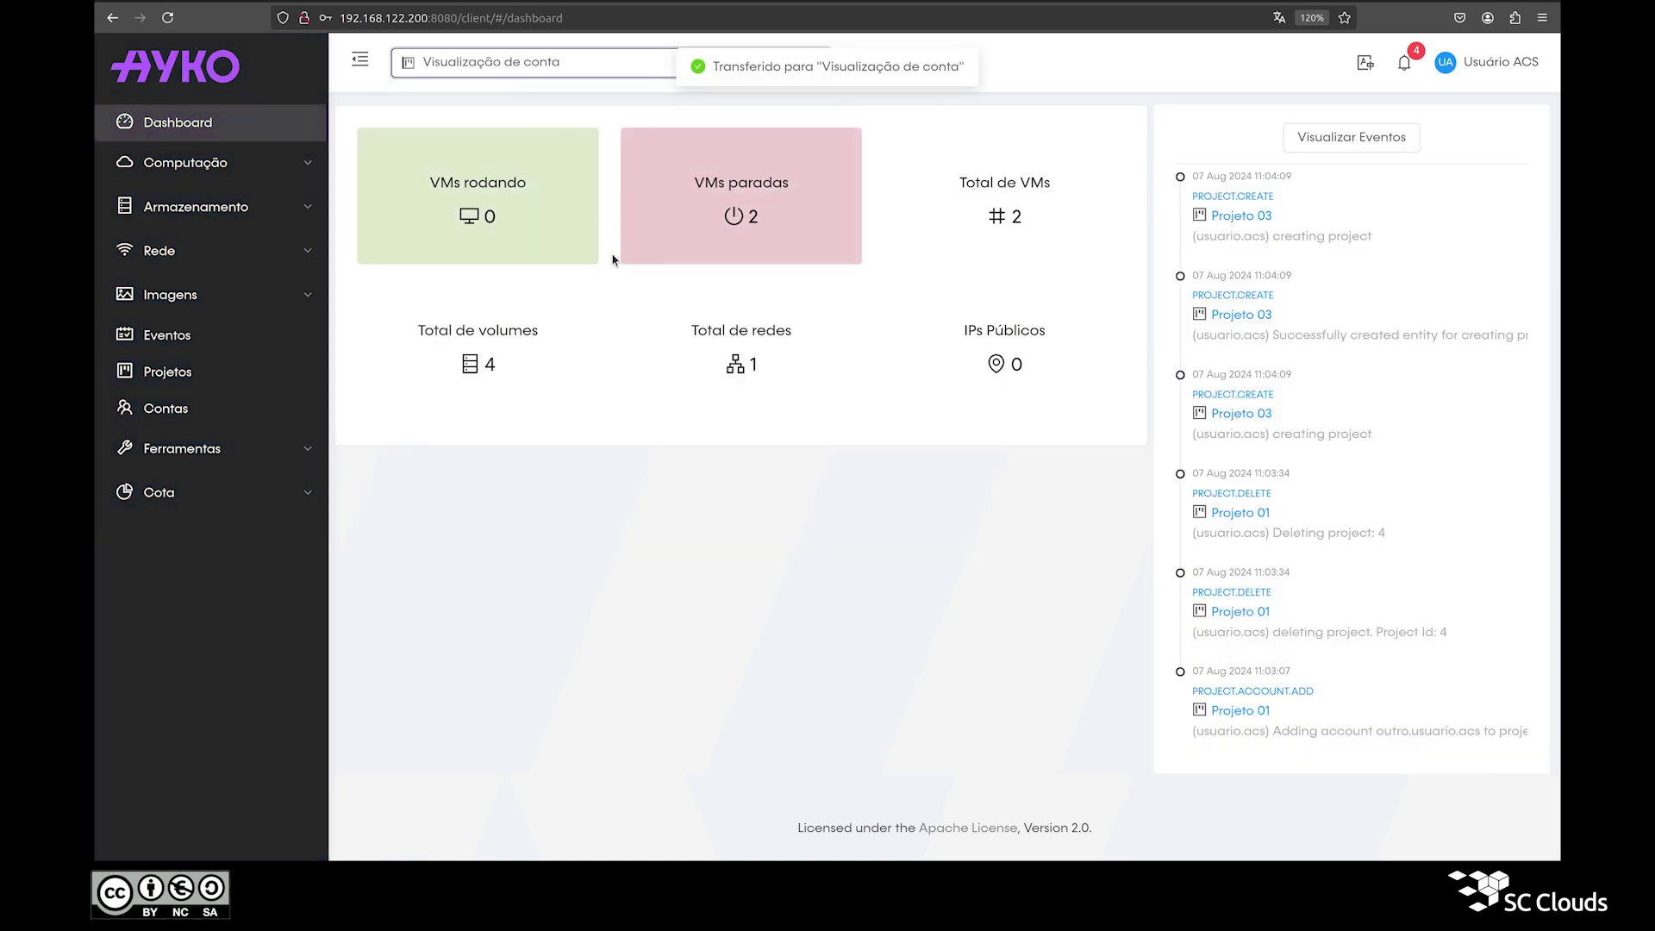
pyautogui.click(639, 65)
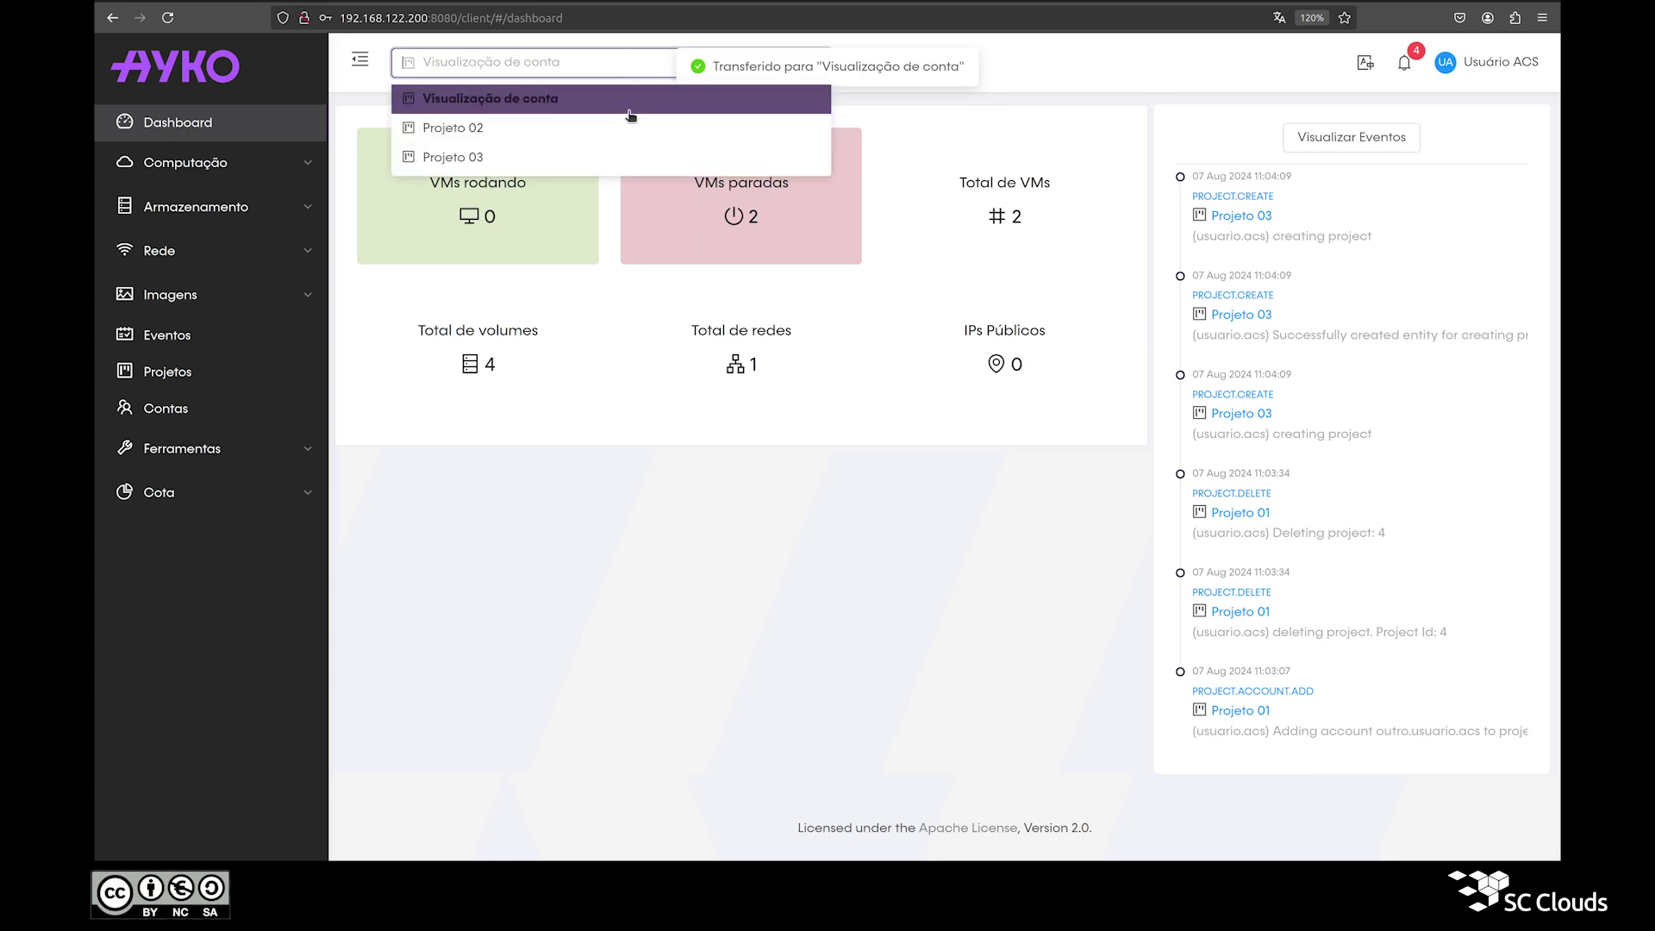